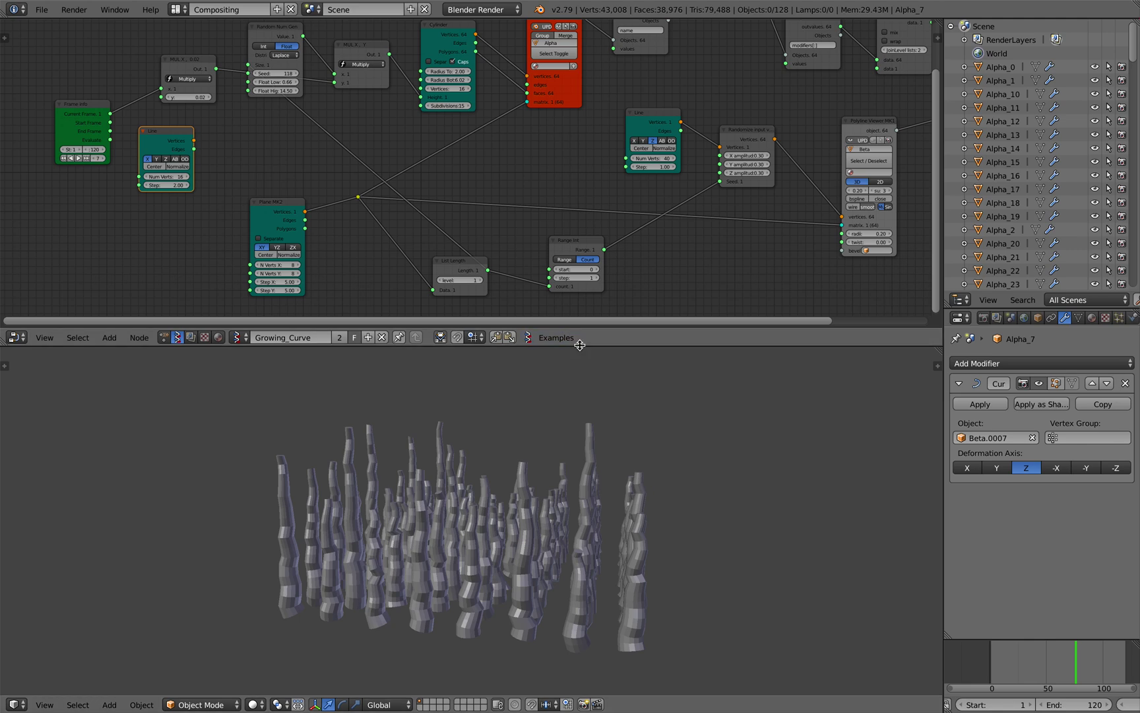
Enlarge the node editor and scrub the timeline to preview the cylinders growing from a rotated view
left_click_drag(576, 346, 590, 423)
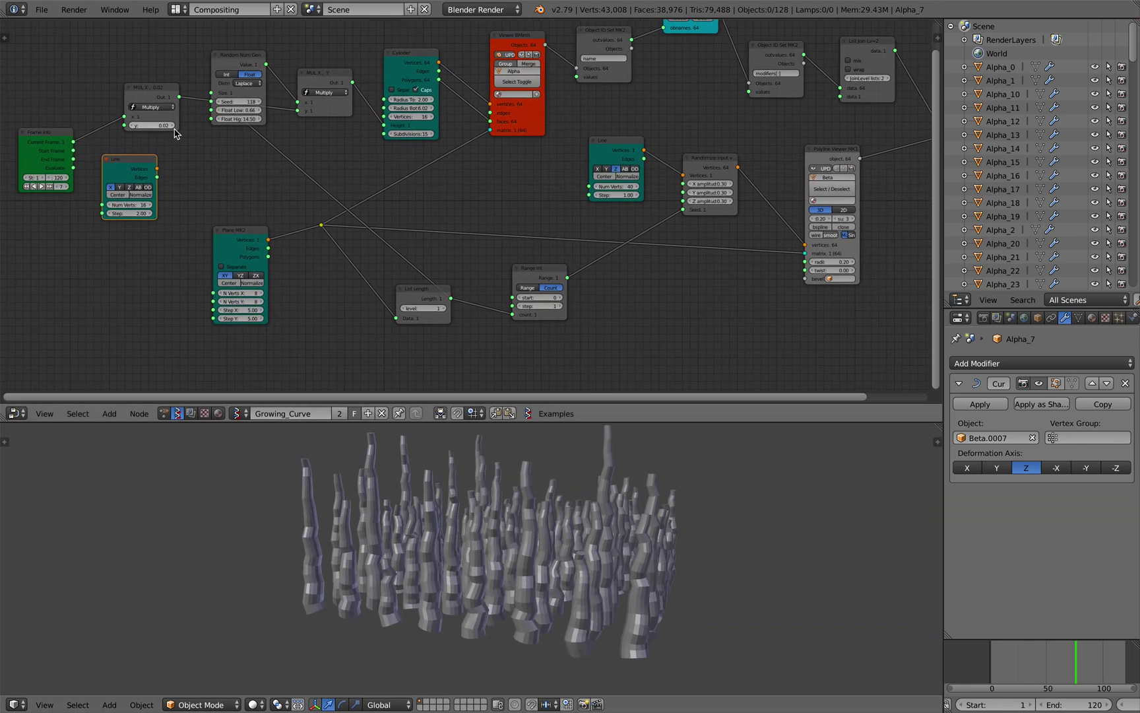
left_click(1003, 656)
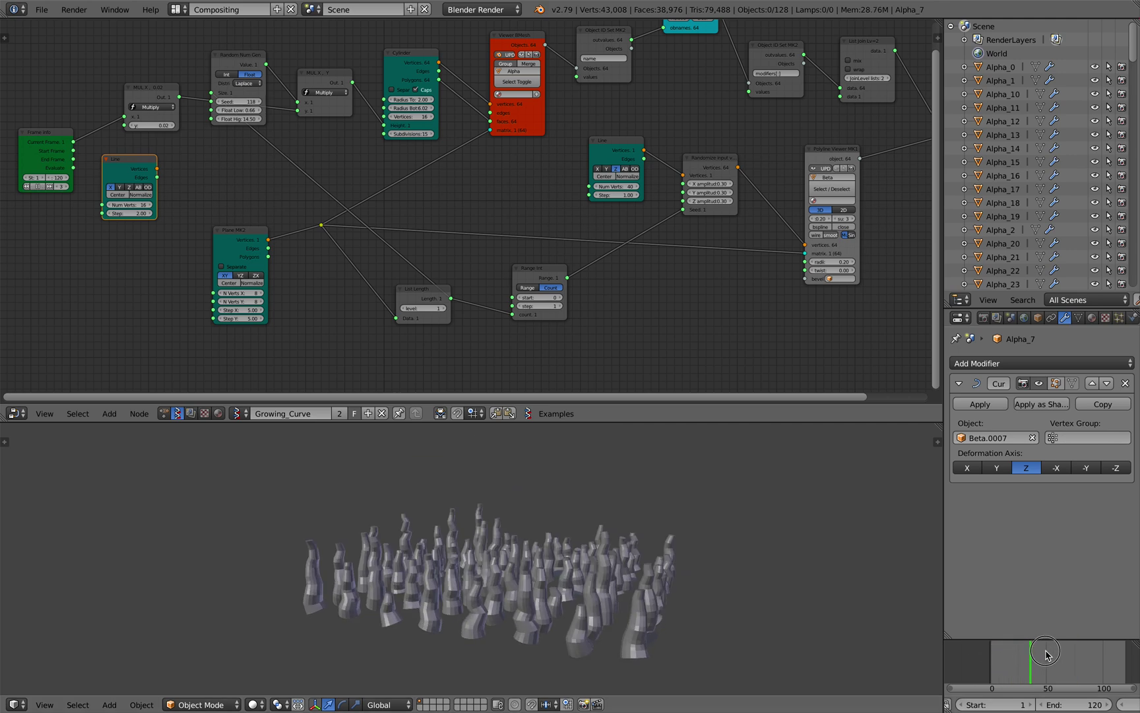
mouse_move(1072, 653)
left_mouse_down()
mouse_move(1090, 651)
mouse_move(1065, 651)
left_mouse_up()
middle_click_drag(650, 555, 762, 594)
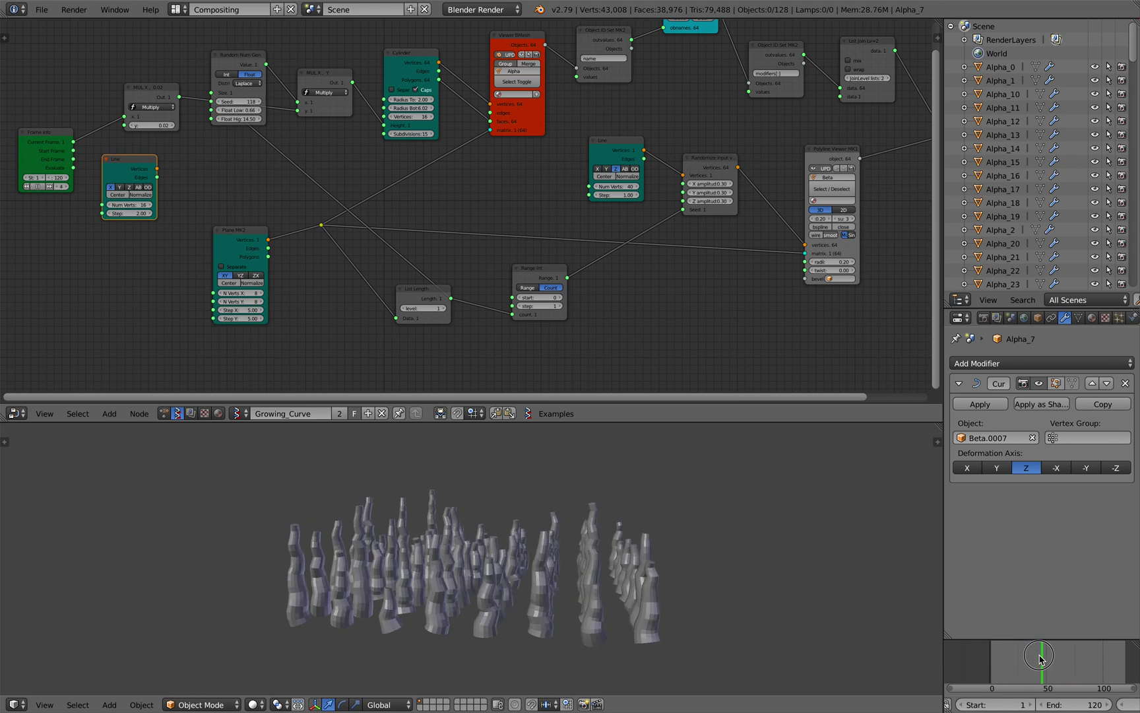
mouse_move(1085, 658)
left_mouse_down()
mouse_move(1095, 660)
mouse_move(1079, 657)
left_mouse_up()
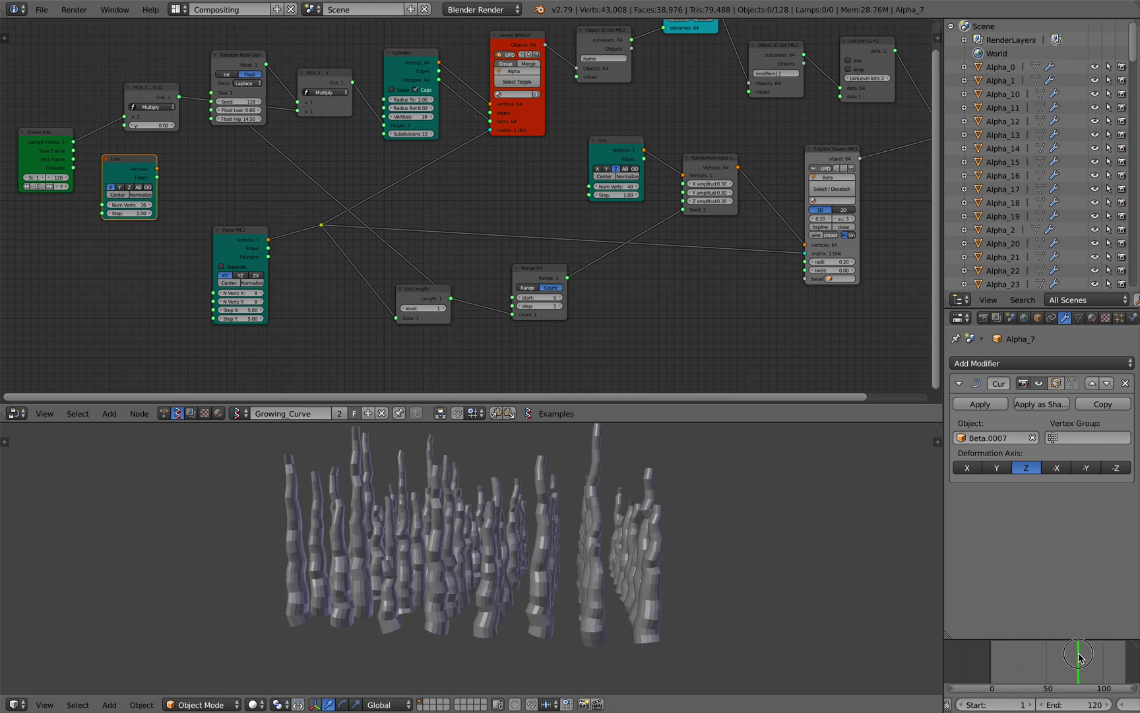
Set the random vertex node's X amplitude to 0.72 and Y amplitude to 0.06, and preview the effect along the timeline
scroll(668, 223, "up", 1)
middle_click_drag(669, 223, 569, 222)
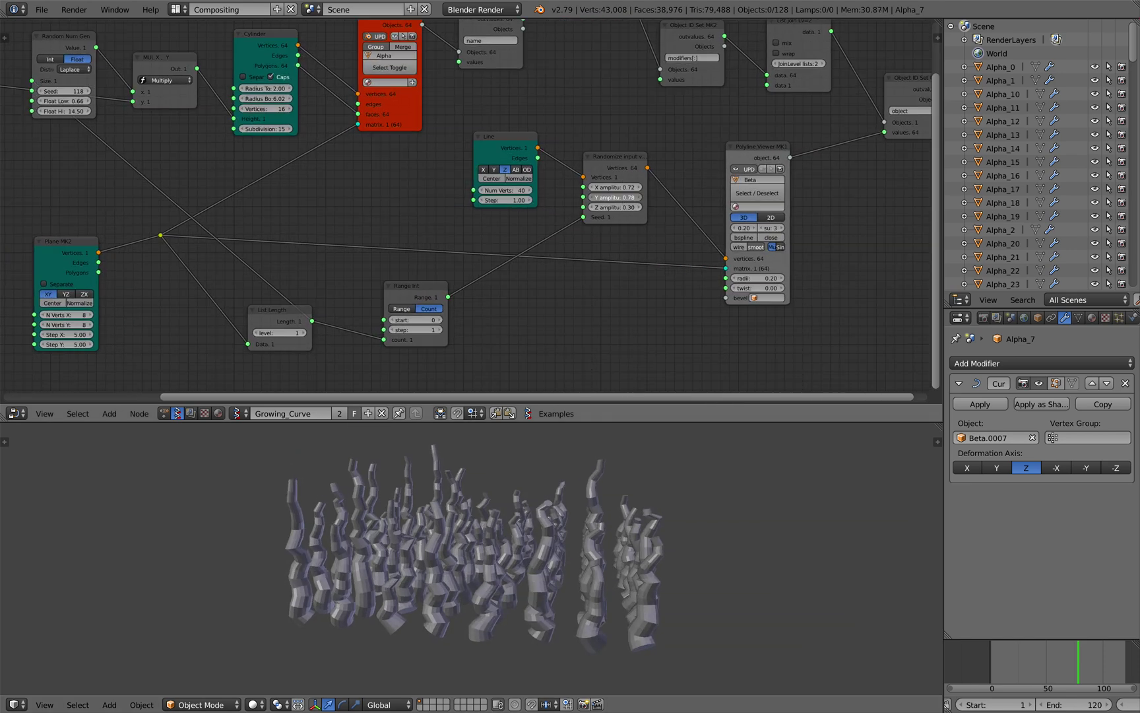
left_click_drag(619, 197, 610, 197)
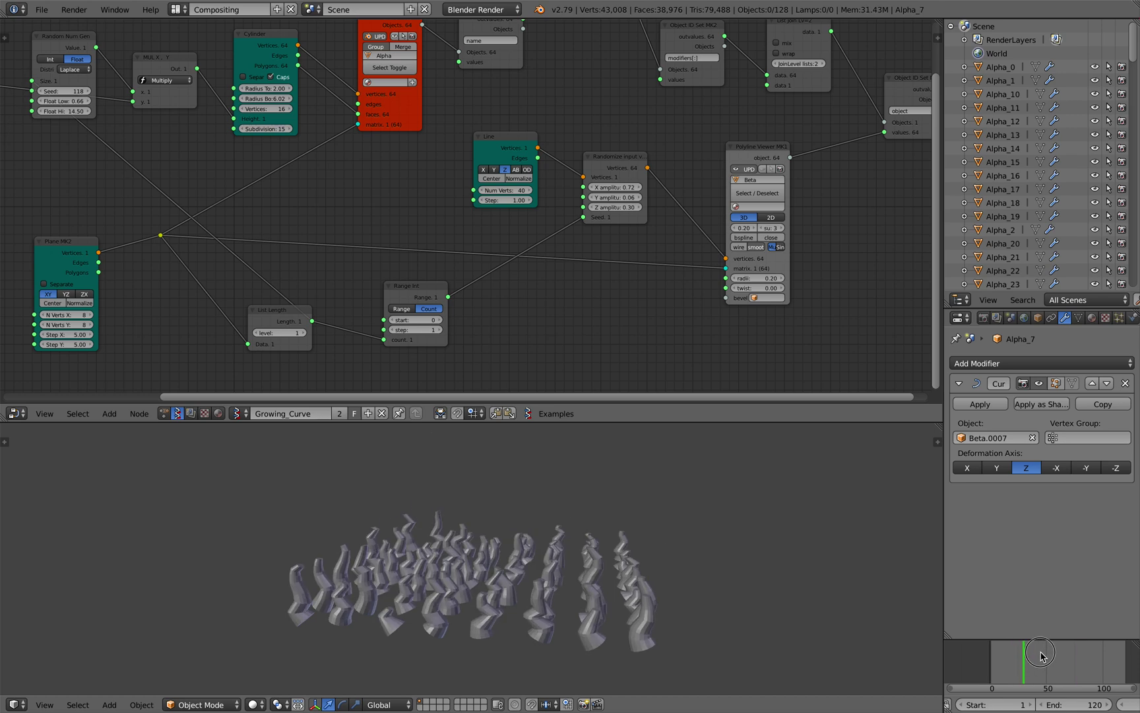
left_click_drag(1102, 654, 1055, 654)
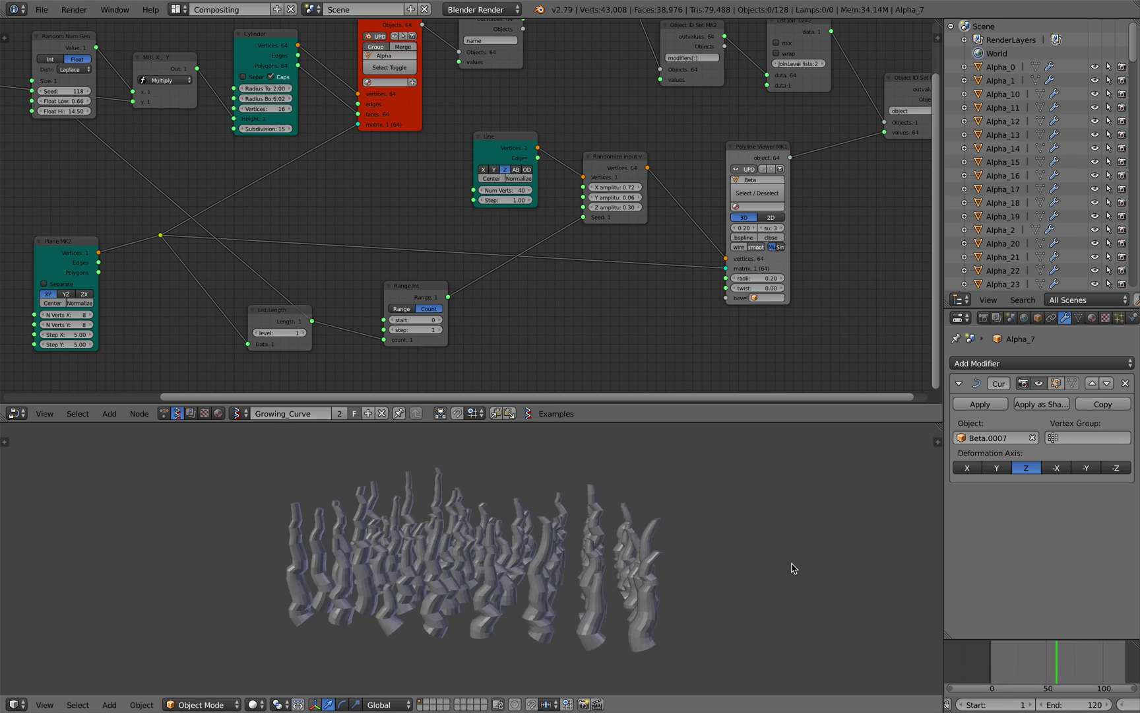
Enlarge the 3D view and try to move the Alpha_14 cylinder freely
middle_click_drag(794, 568, 641, 566)
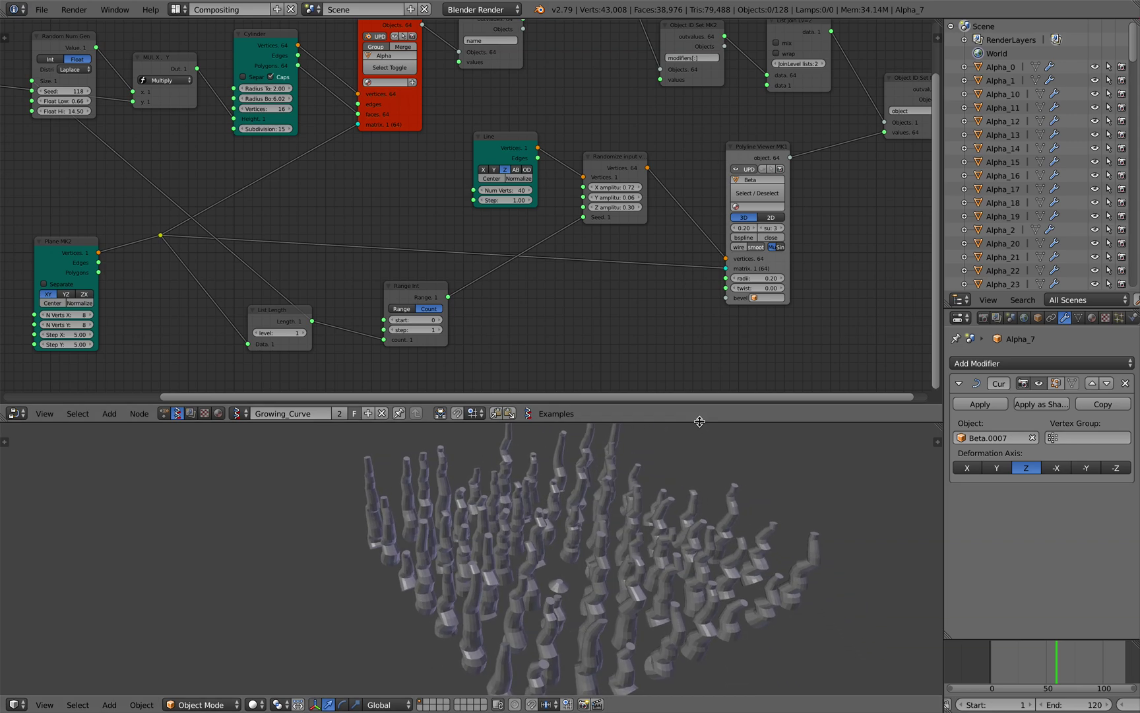
left_click_drag(701, 423, 708, 265)
middle_click_drag(673, 367, 581, 423)
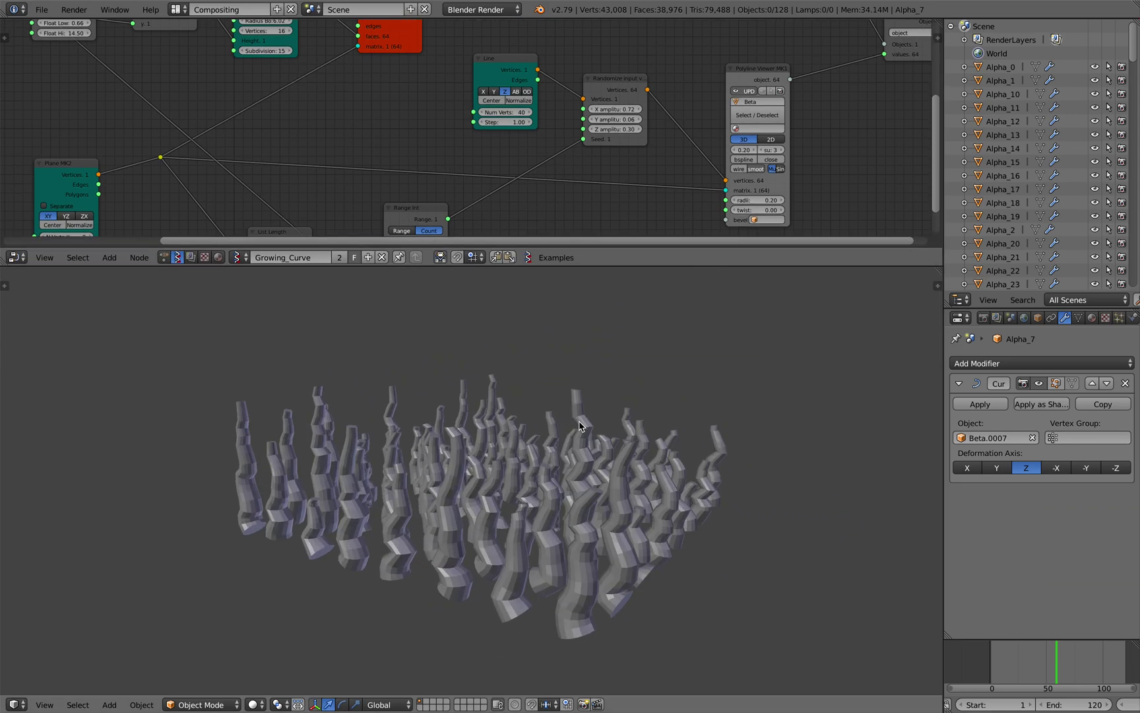
scroll(581, 423, "up", 1)
right_click(555, 545)
middle_click_drag(556, 545, 582, 522)
scroll(578, 540, "up", 1)
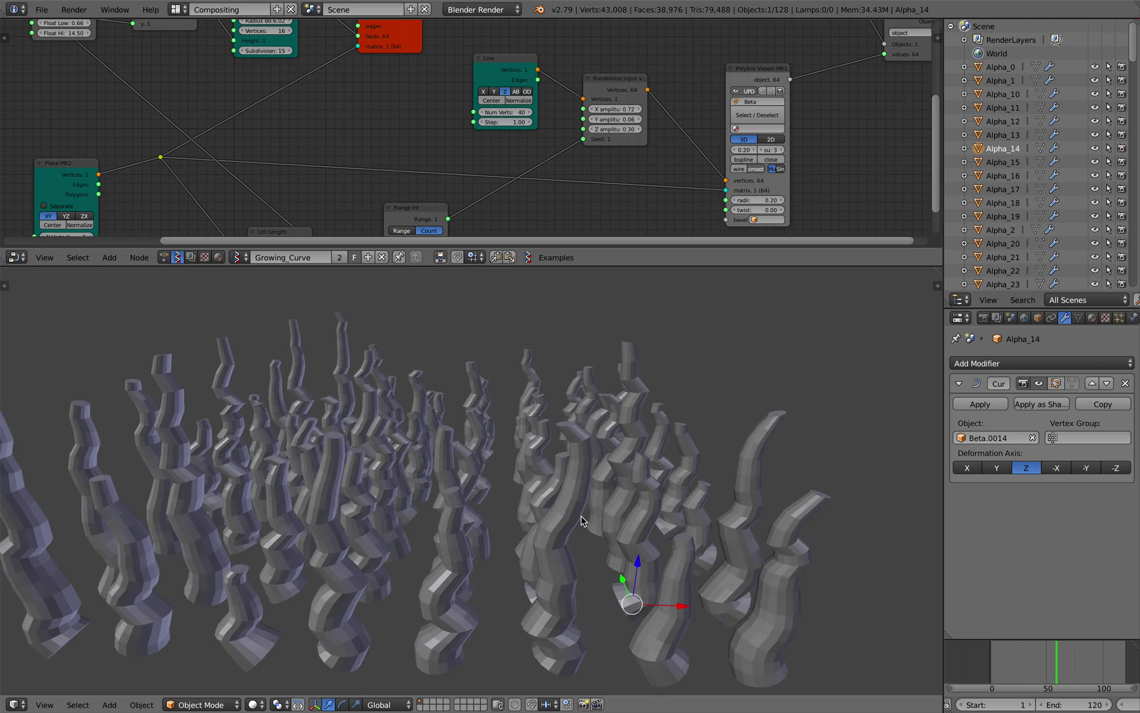
scroll(598, 545, "down", 3)
key("g")
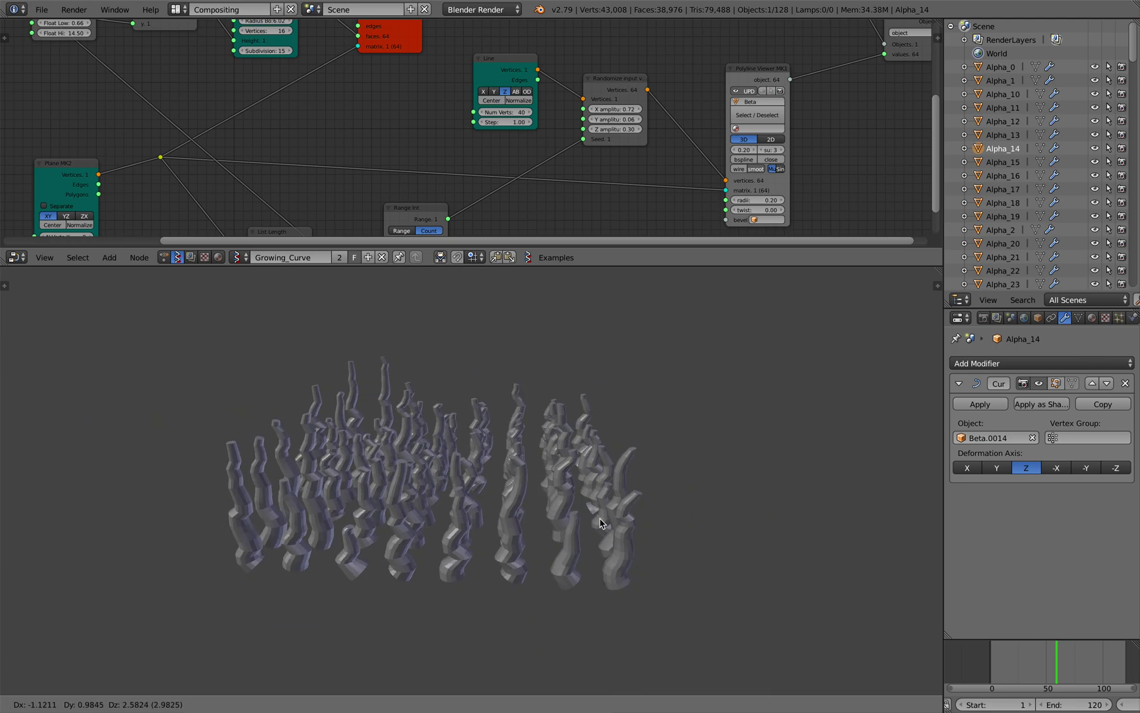
left_click(602, 521)
Select Alpha_7 and widen the properties editor to examine its Curve modifier, advancing the timeline to frame 78
scroll(593, 522, "up", 1)
mouse_move(616, 543)
middle_mouse_down()
mouse_move(608, 526)
mouse_move(635, 529)
mouse_move(610, 526)
middle_mouse_up()
right_click(609, 526)
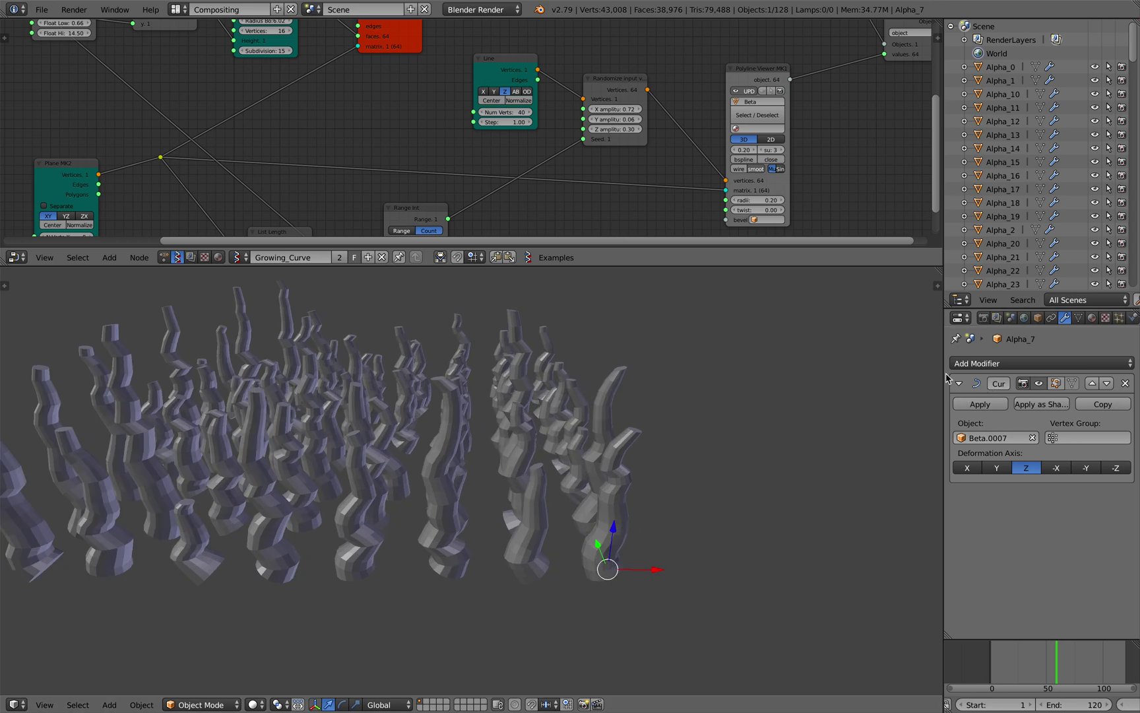
left_click_drag(943, 373, 802, 373)
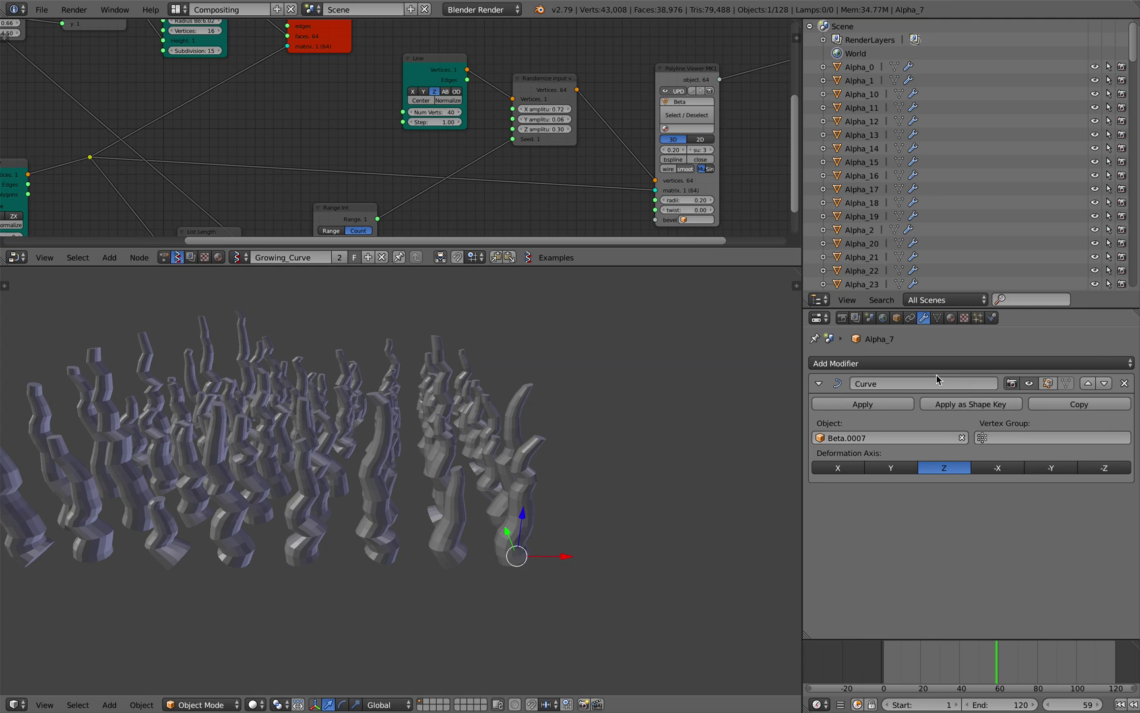
scroll(551, 457, "up", 2)
middle_click_drag(551, 457, 631, 396, "shift")
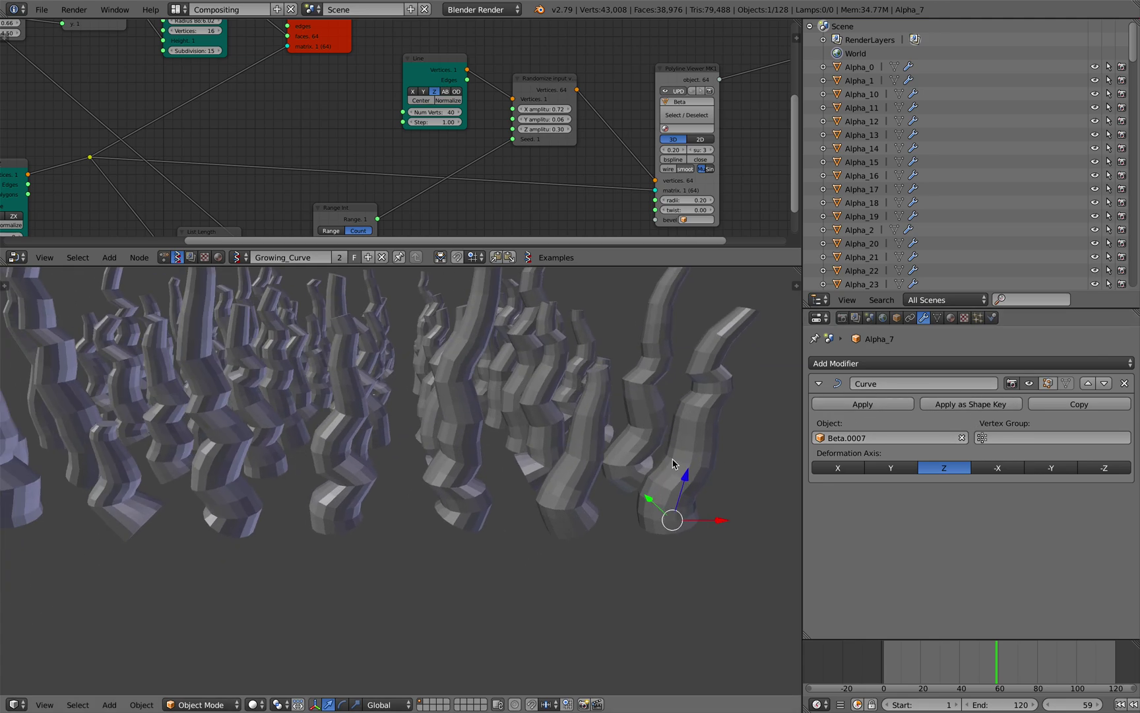
scroll(673, 459, "down", 1)
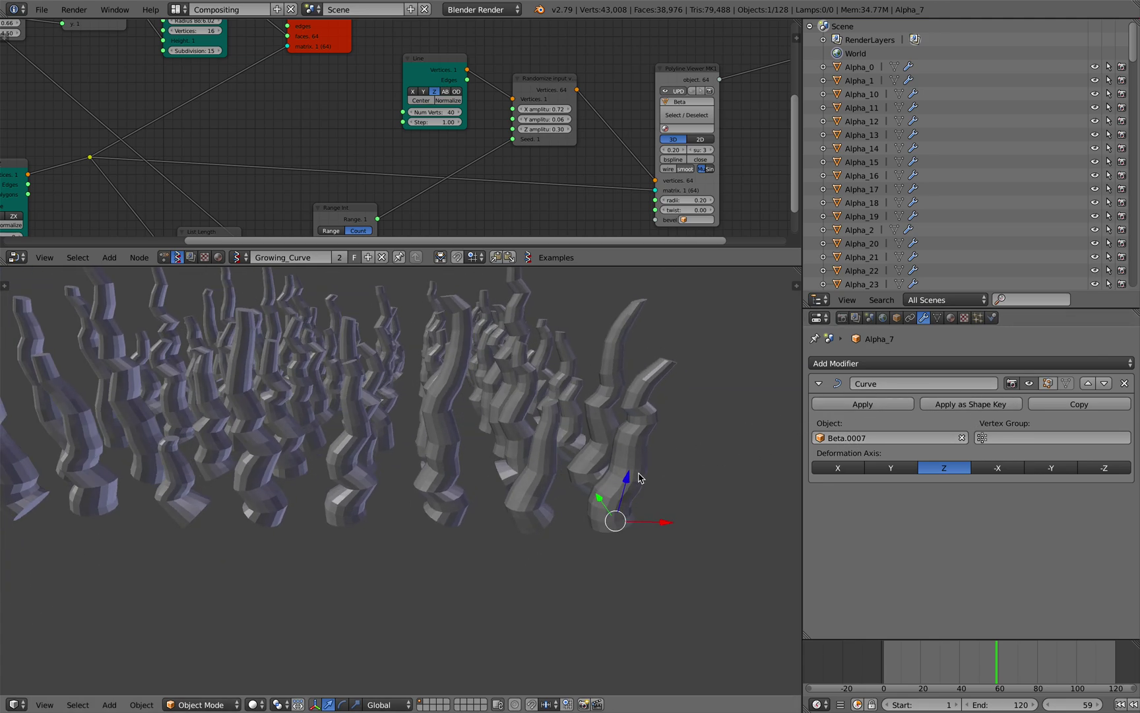
scroll(638, 473, "down", 1)
left_click_drag(947, 654, 1034, 658)
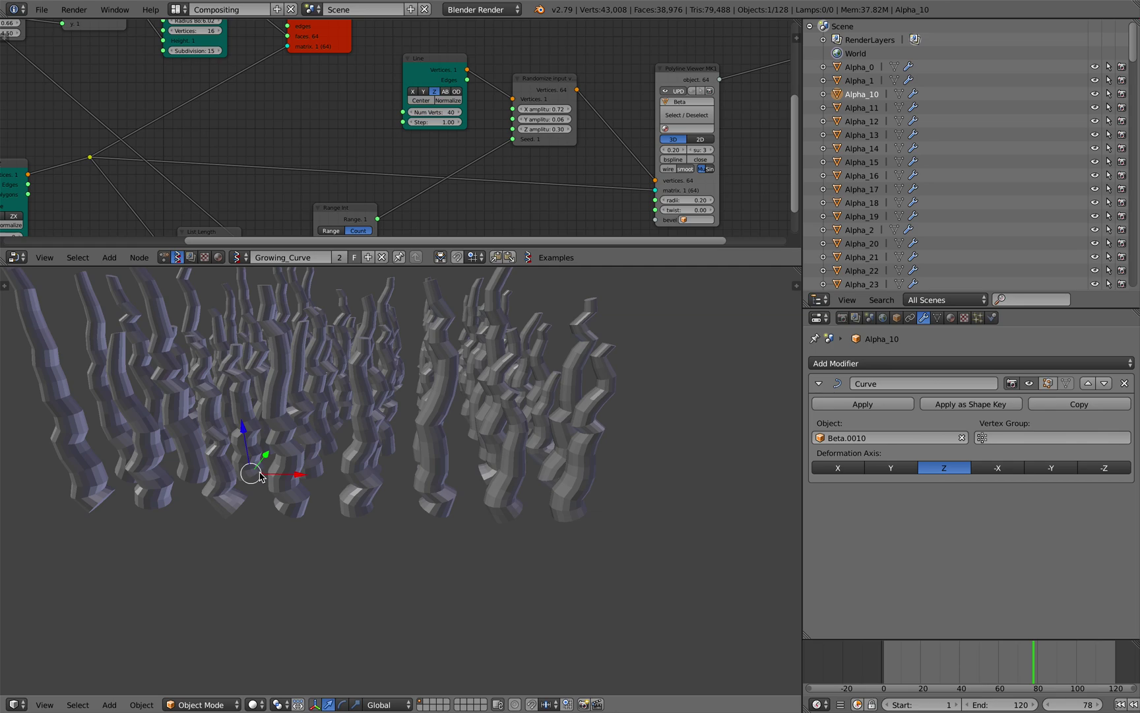
middle_click_drag(307, 473, 340, 470)
Enlarge the node editor and connect the Line node's Vertices output to the reroute point in place of the Plane node
left_click_drag(428, 267, 427, 377)
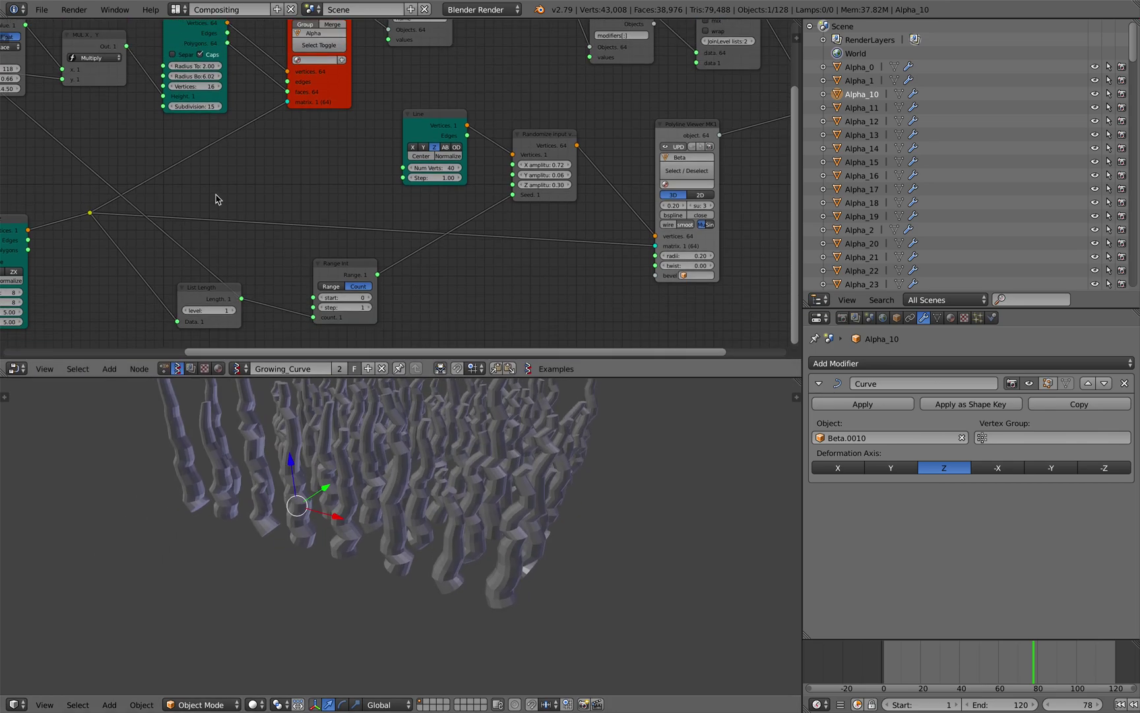
middle_click_drag(216, 199, 460, 214)
scroll(425, 208, "up", 2)
left_click_drag(277, 124, 235, 124)
middle_click_drag(375, 131, 365, 218)
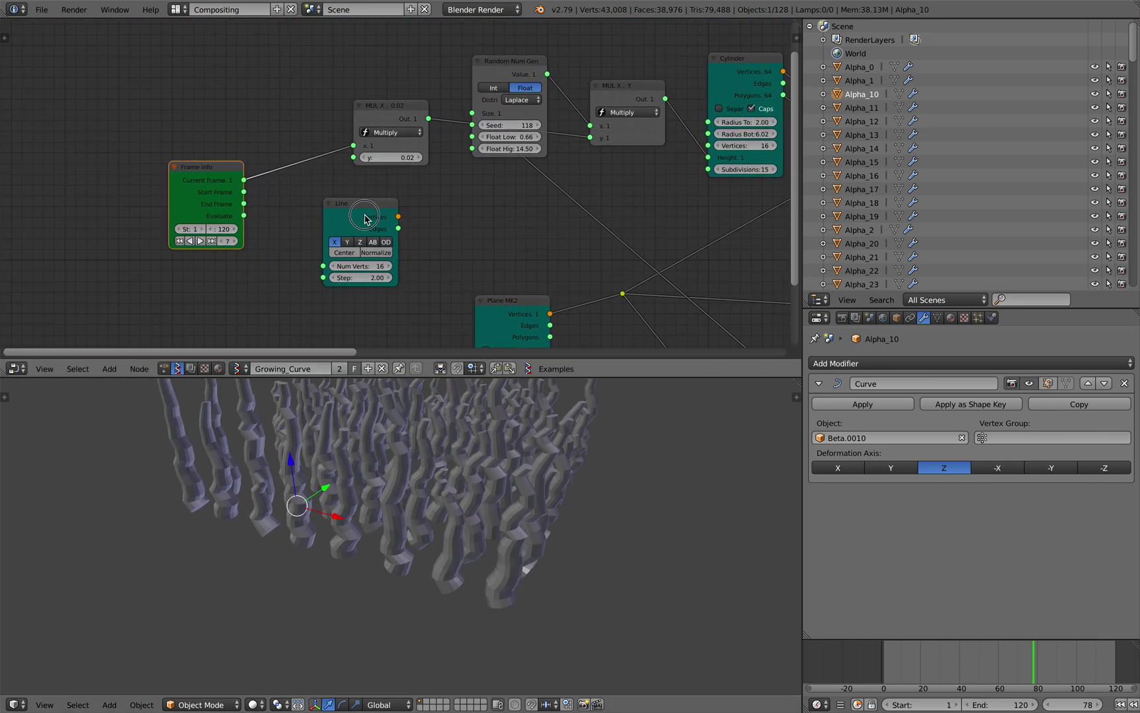
left_click_drag(365, 216, 333, 230)
middle_click_drag(333, 230, 301, 164)
left_click_drag(305, 156, 559, 216)
middle_click_drag(469, 487, 536, 476)
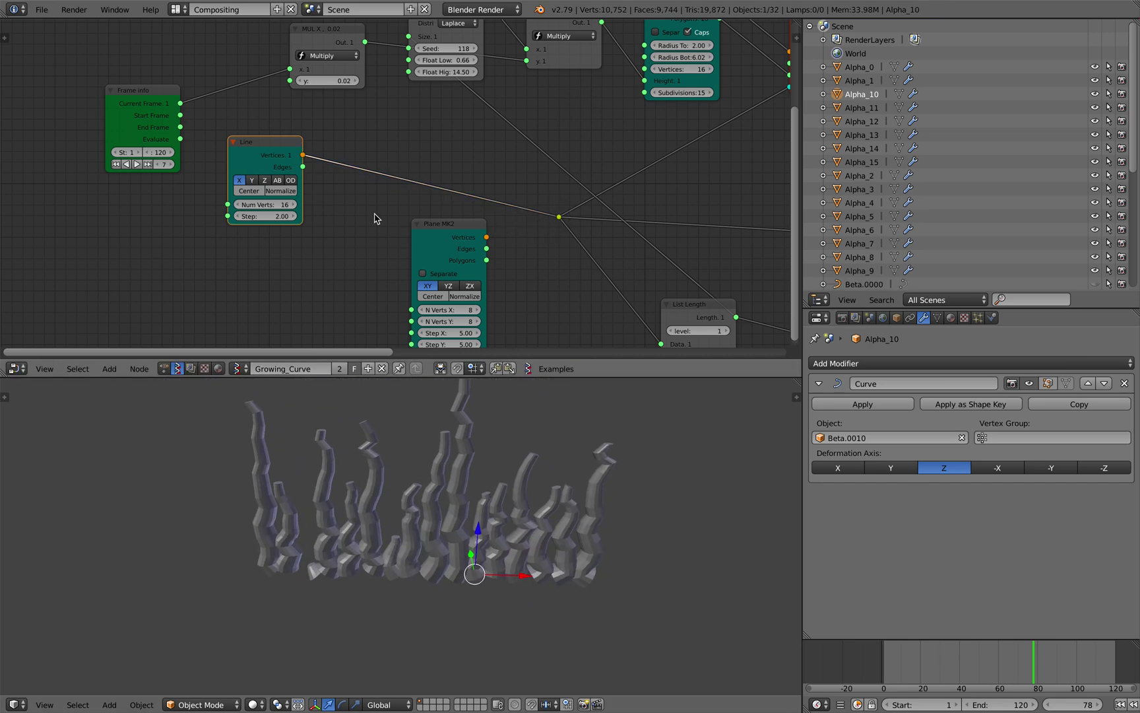
Set the Line node's step to 2.78 and its number of vertices to 13
middle_click_drag(334, 196, 336, 188)
left_click_drag(282, 210, 334, 209)
middle_click_drag(292, 200, 265, 210)
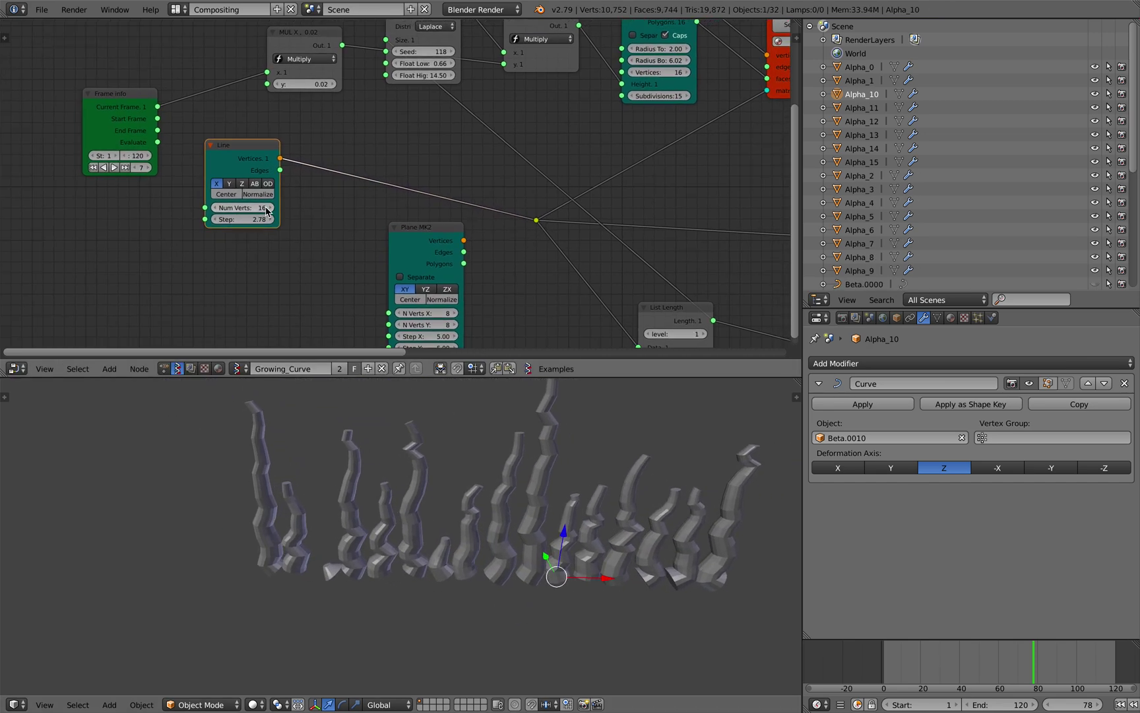
mouse_move(220, 209)
left_mouse_down()
mouse_move(196, 210)
mouse_move(210, 209)
left_mouse_up()
scroll(474, 536, "down", 2)
middle_click_drag(474, 536, 423, 538, "shift")
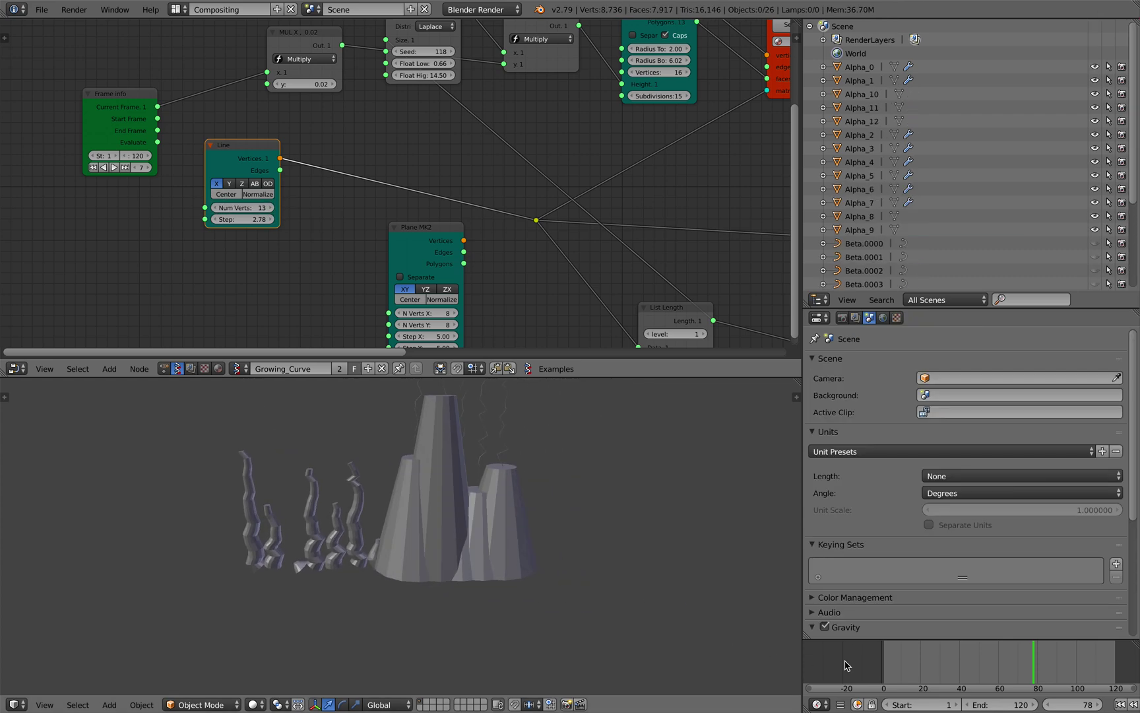
Scrub the timeline to frame 68 and examine the modifiers of the undeformed Alpha_12 cylinder
scroll(846, 664, "down", 1)
left_click_drag(927, 662, 983, 654)
scroll(446, 498, "up", 2)
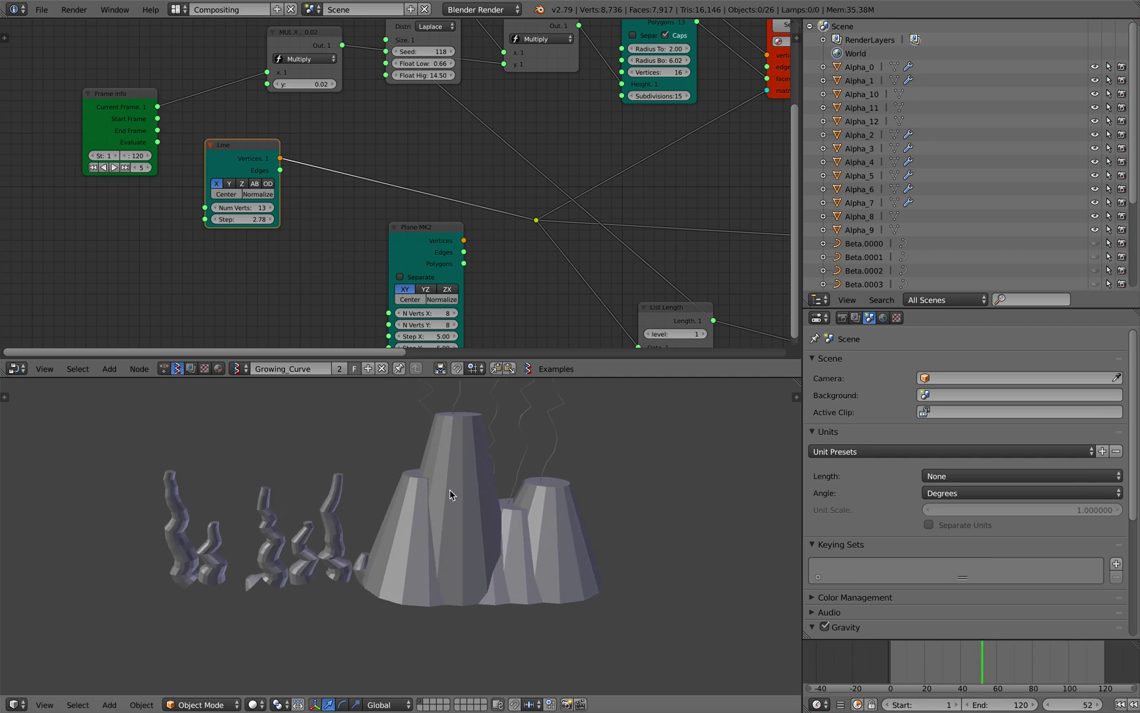
scroll(426, 489, "down", 1)
right_click(520, 537)
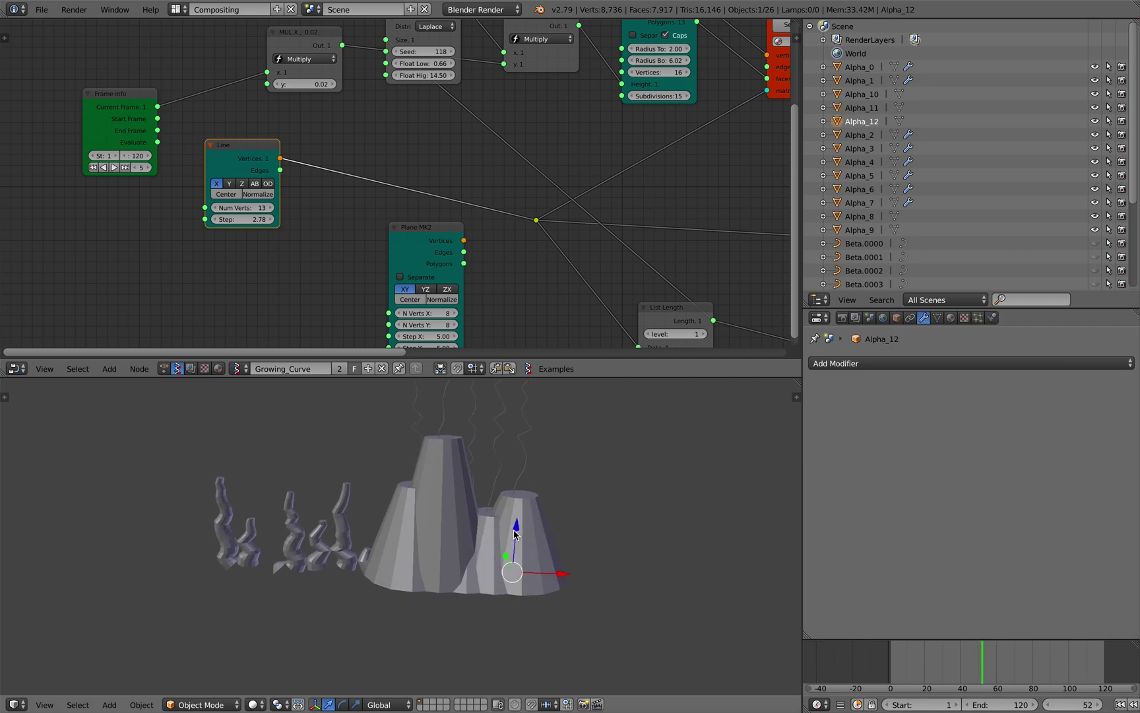
left_click(1012, 662)
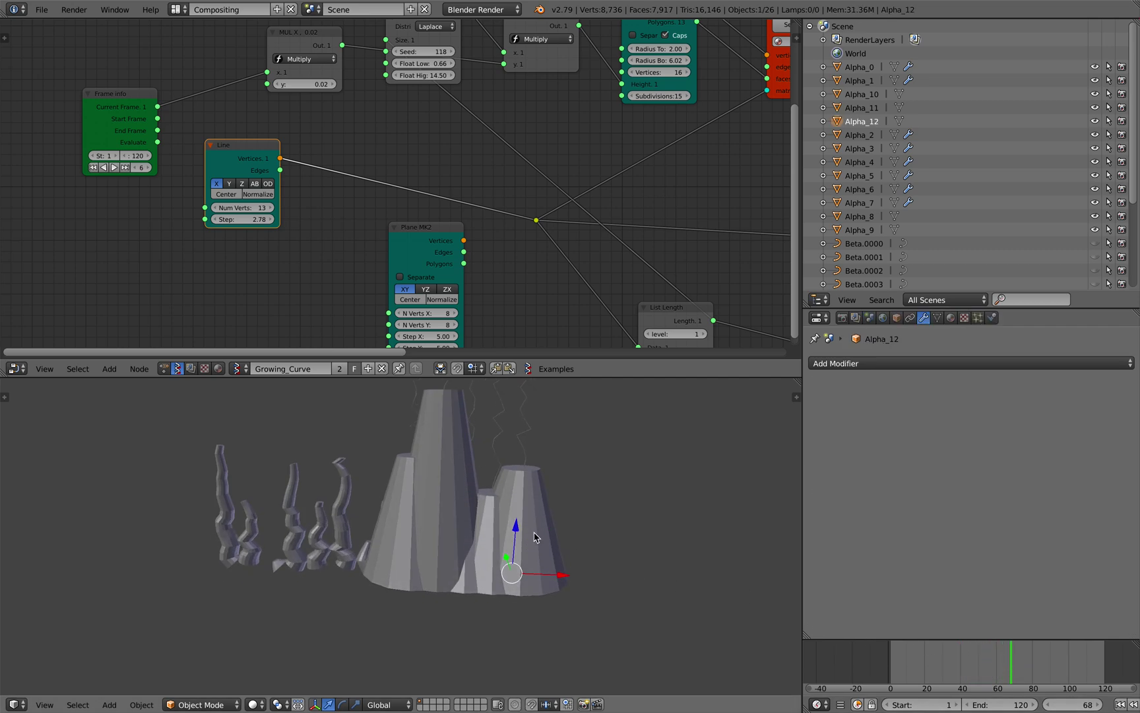
Link Alpha_3's modifiers to all the other selected cylinders and scrub the timeline to frame 77
right_click(296, 511)
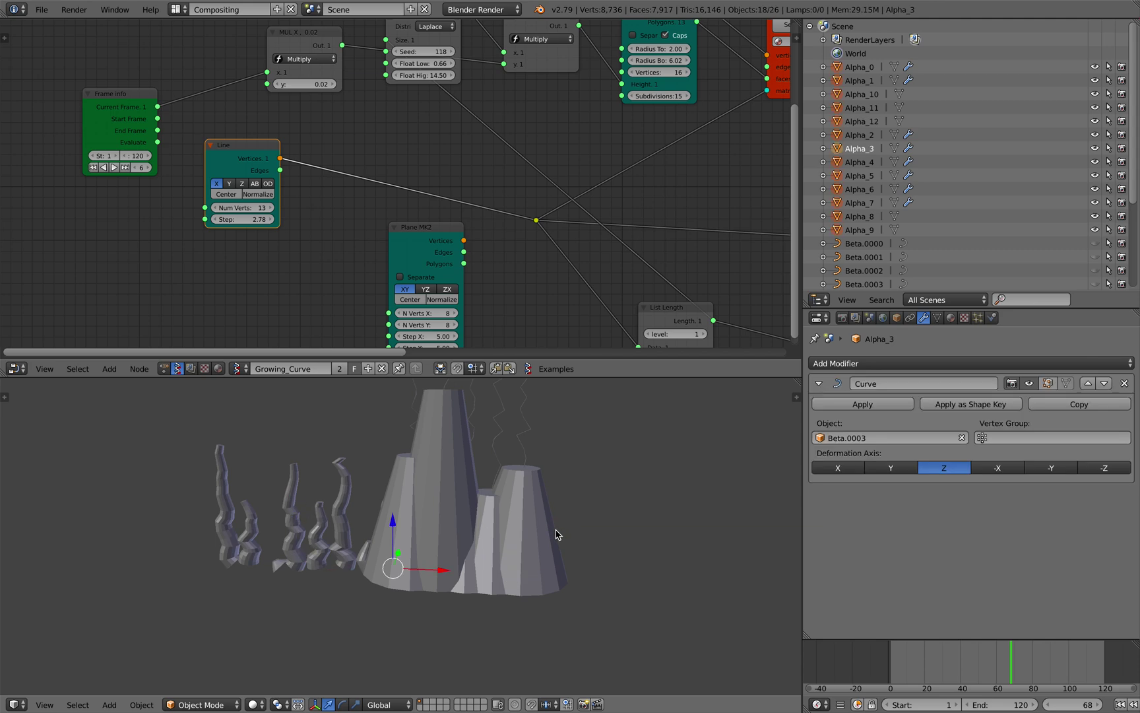
middle_click_drag(494, 476, 521, 477, "shift")
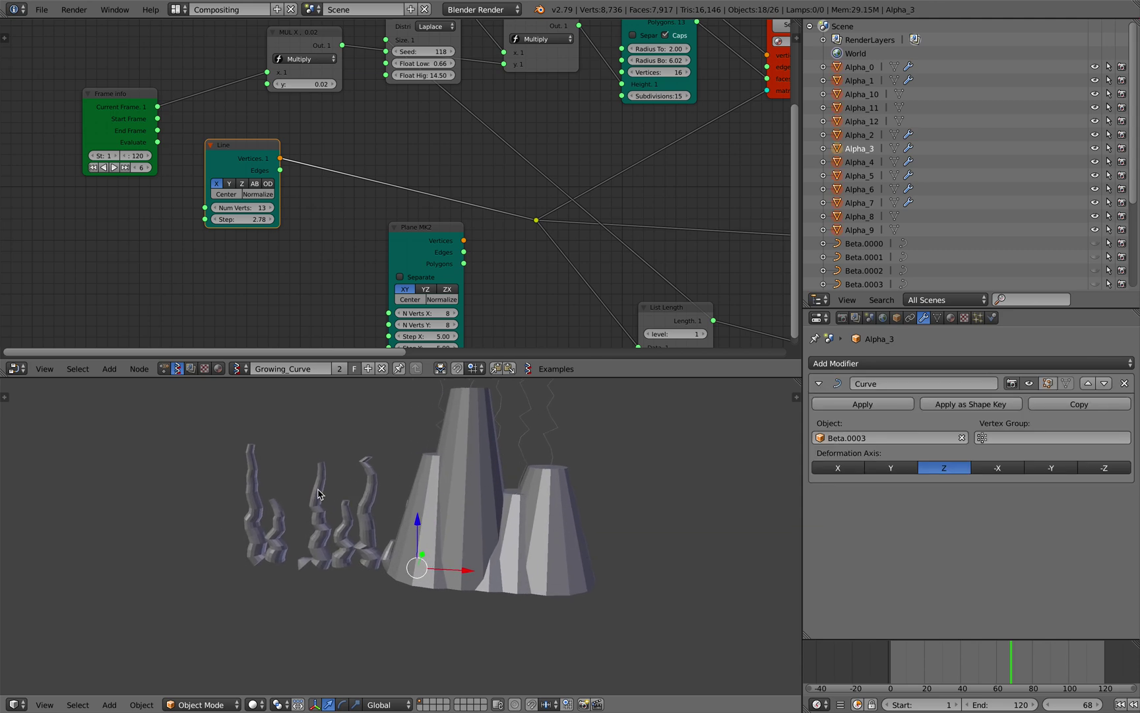
key("ctrl+l")
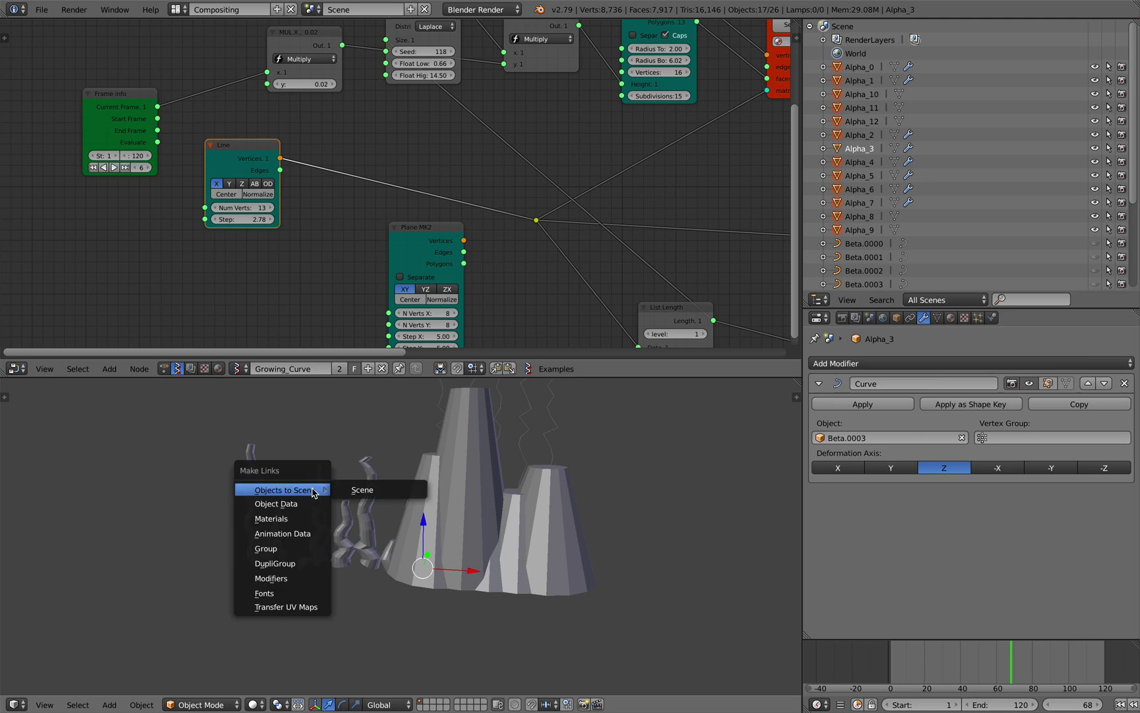
left_click(325, 568)
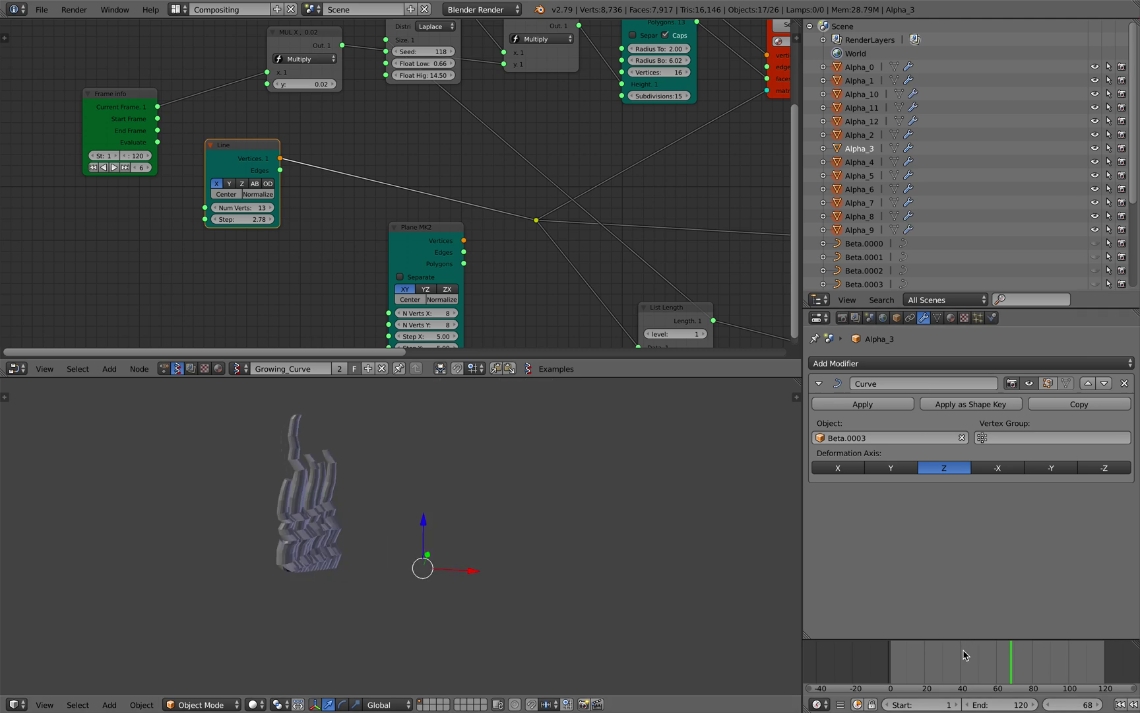
left_click_drag(947, 656, 1027, 672)
middle_click_drag(560, 560, 634, 575, "shift")
scroll(573, 517, "up", 2)
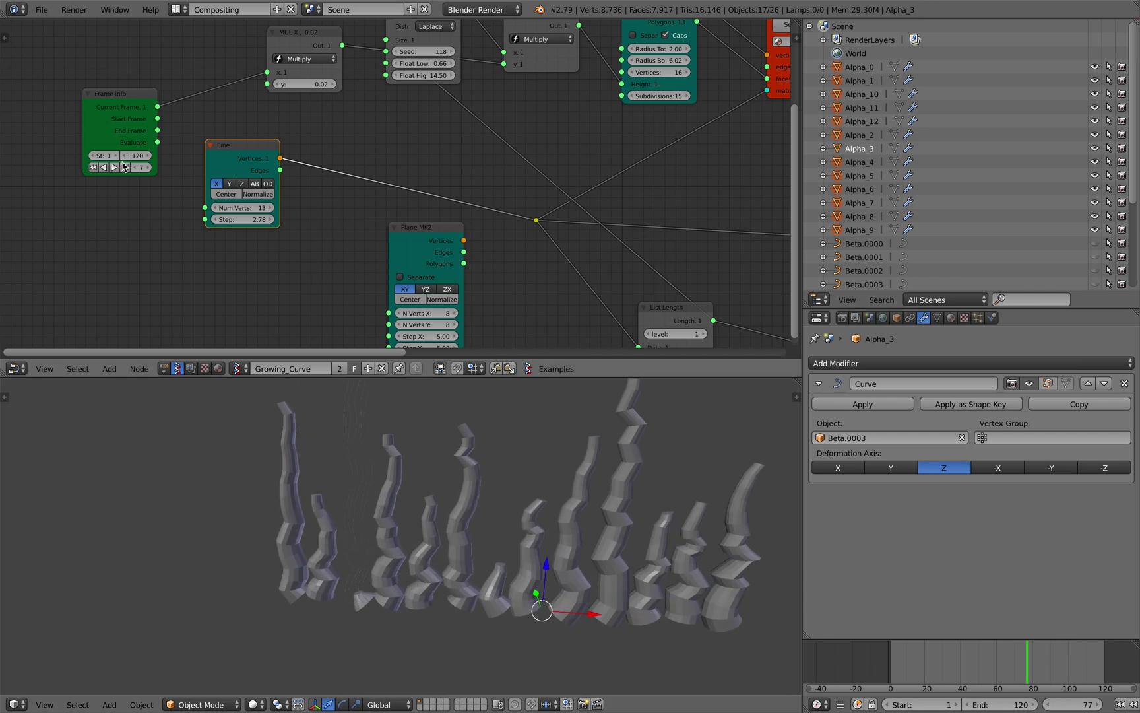
Start a new file from the start-up scene and delete all its default objects
left_click(48, 12)
left_click(57, 26)
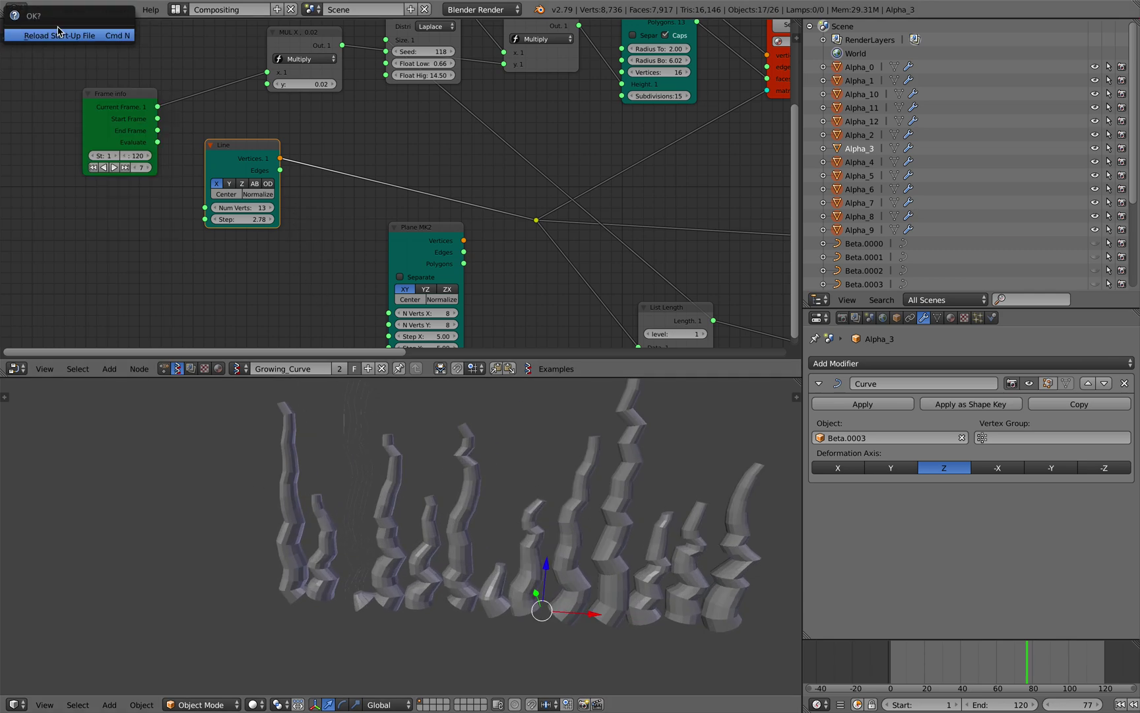
left_click(64, 30)
key("a")
key("a")
key("x")
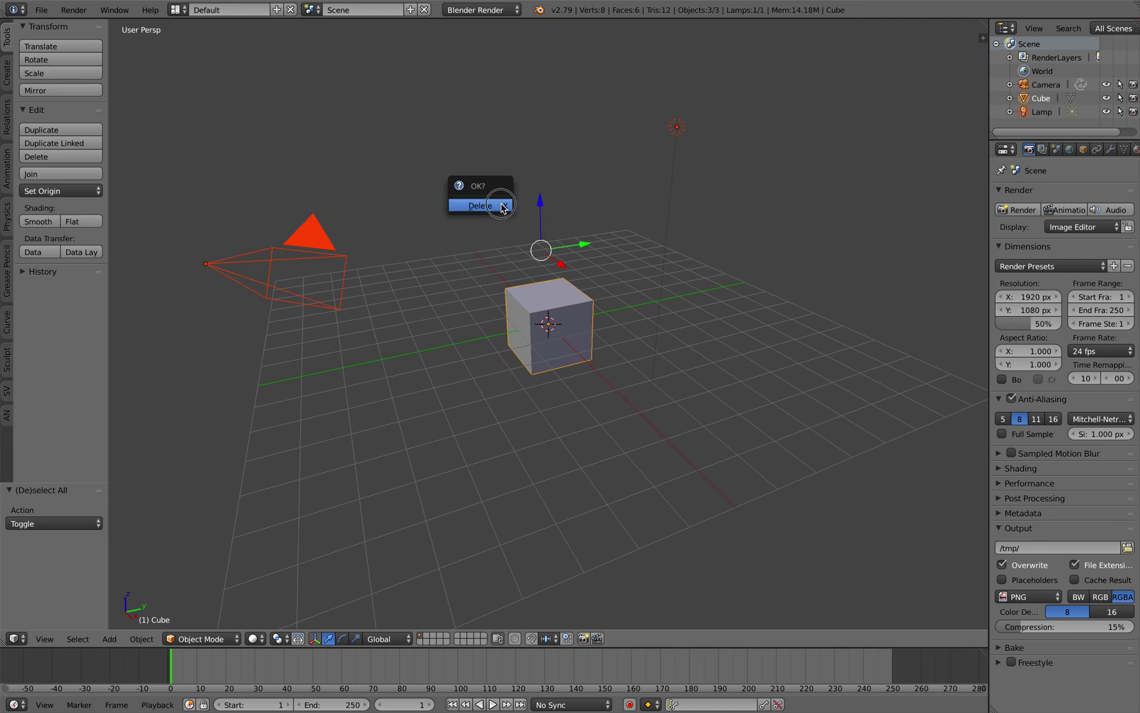
left_click(494, 202)
Save the empty scene to the Desktop as growing_cylinder_001.blend
left_click(41, 9)
left_click(68, 127)
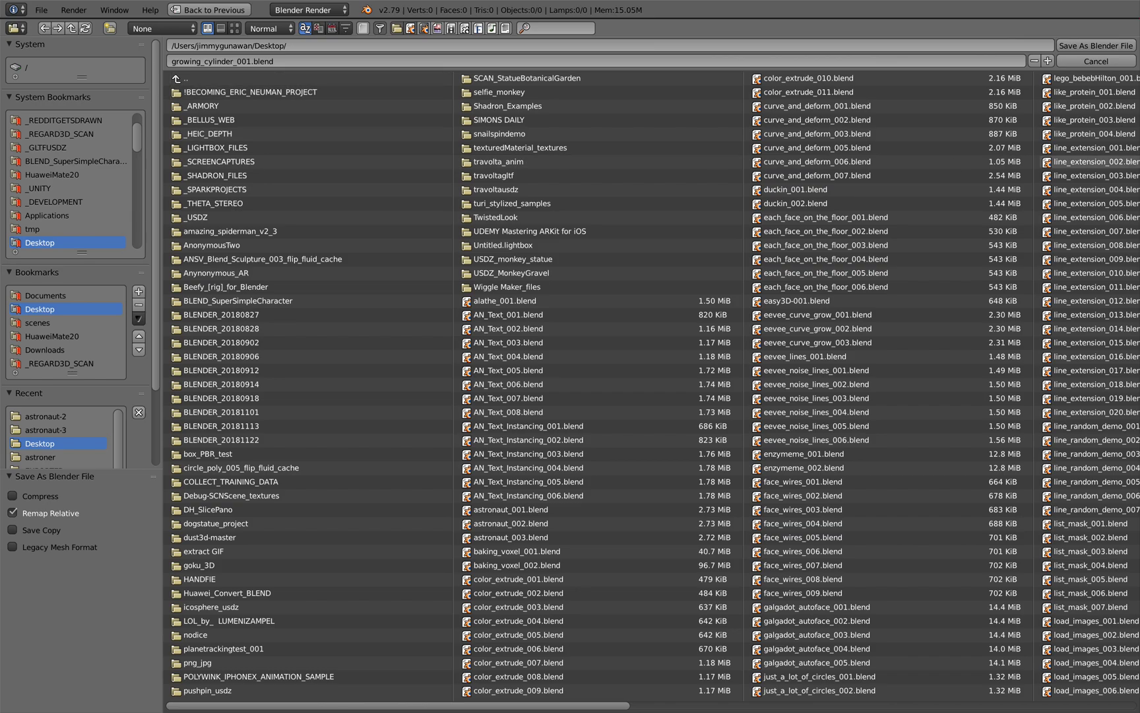
left_click(1097, 46)
Switch to the Compositing screen layout and merge the image editor area into the 3D view
left_click(173, 10)
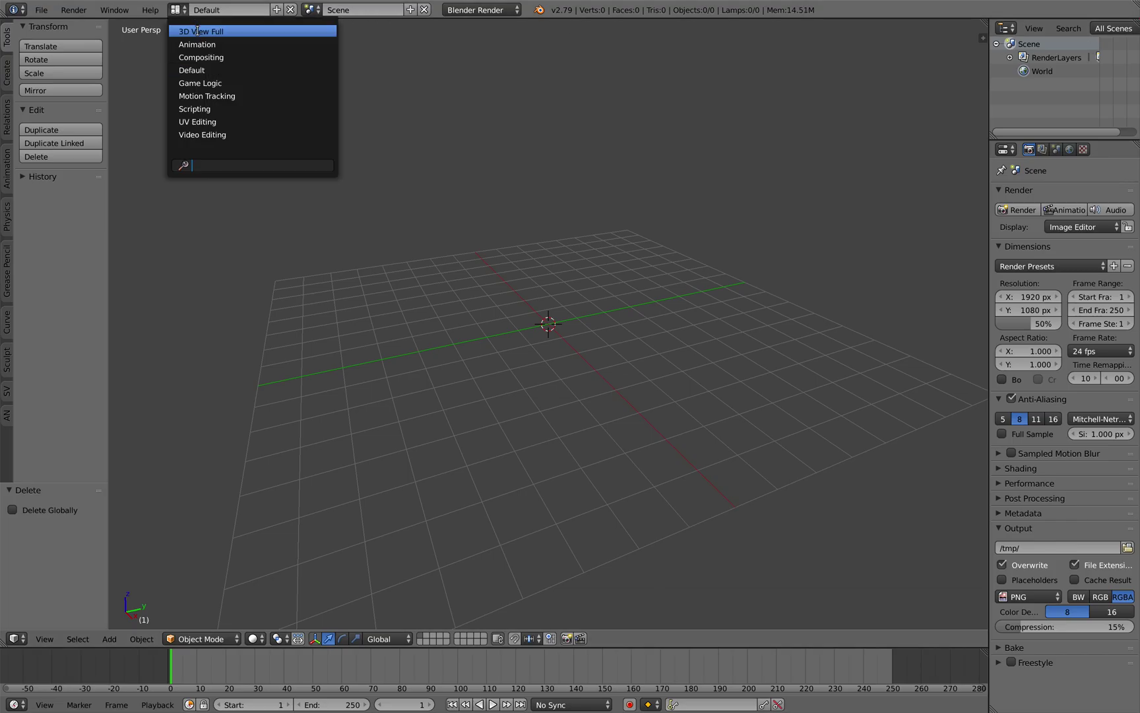
left_click(212, 57)
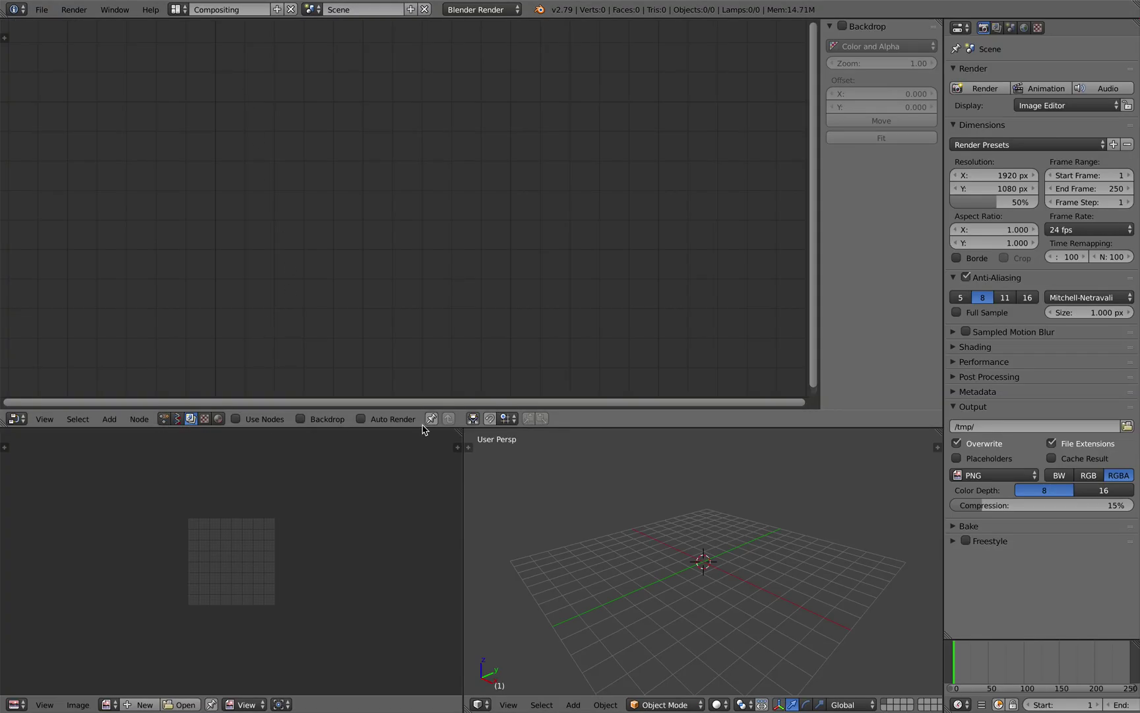
left_click_drag(456, 433, 179, 420)
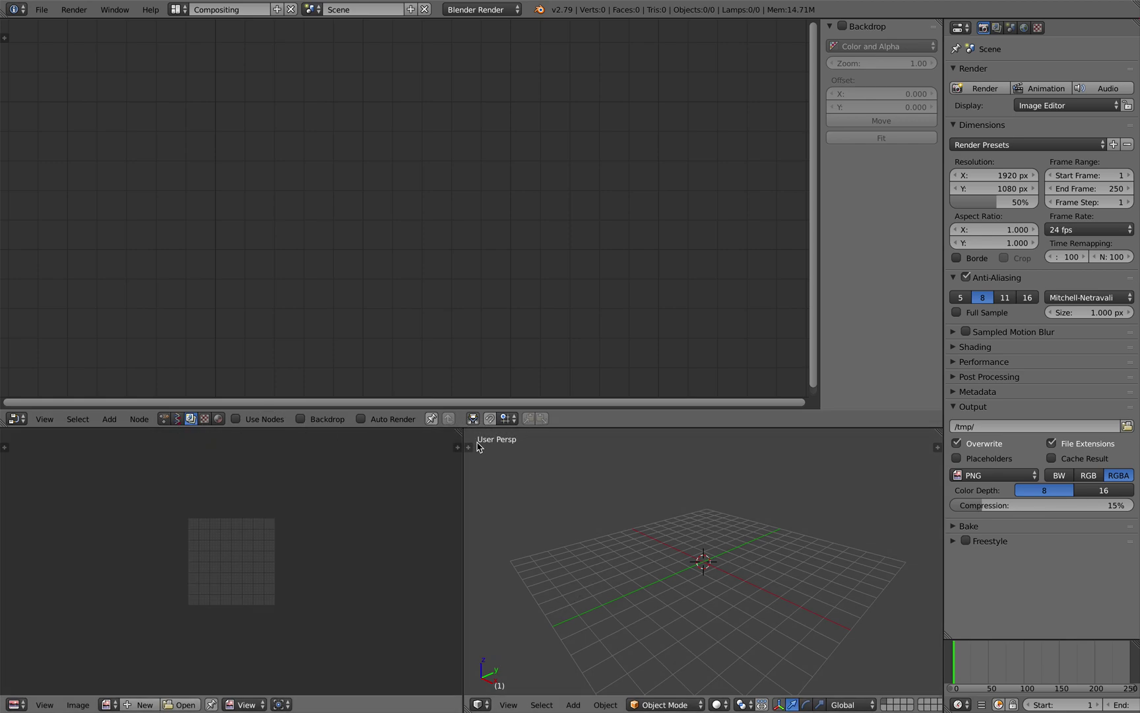
left_click_drag(460, 433, 297, 442)
Create a new Sverchok node tree in the node editor and add a Cylinder node to it
left_click(177, 418)
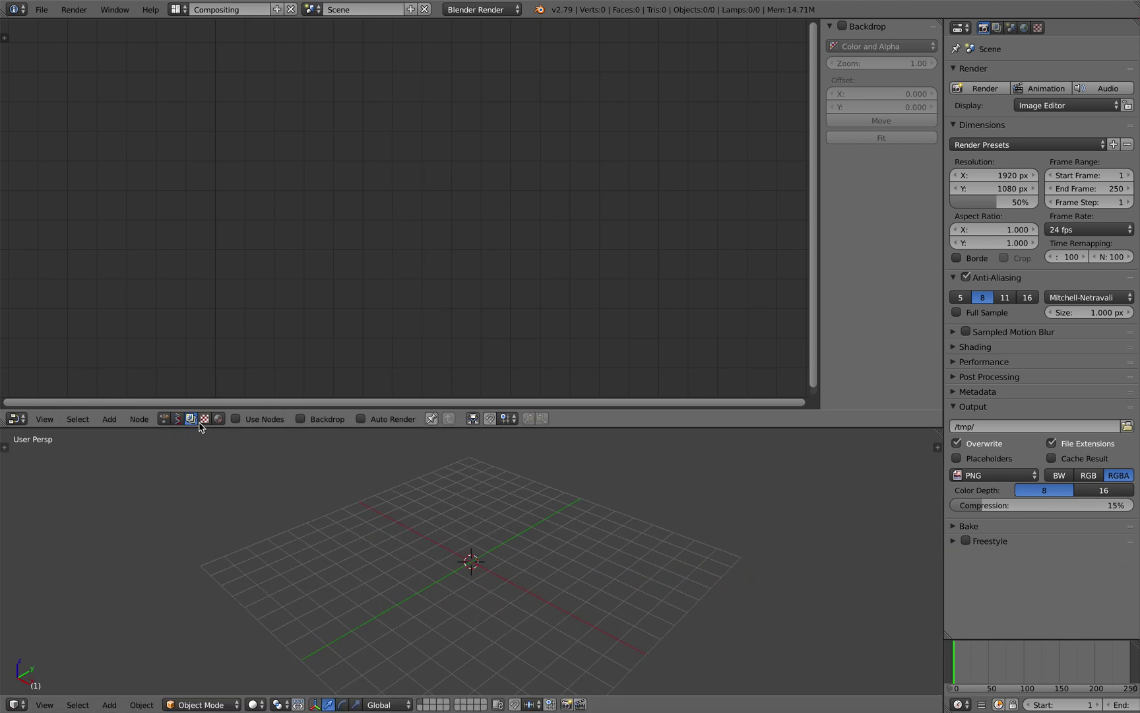
left_click(296, 418)
key("alt+space")
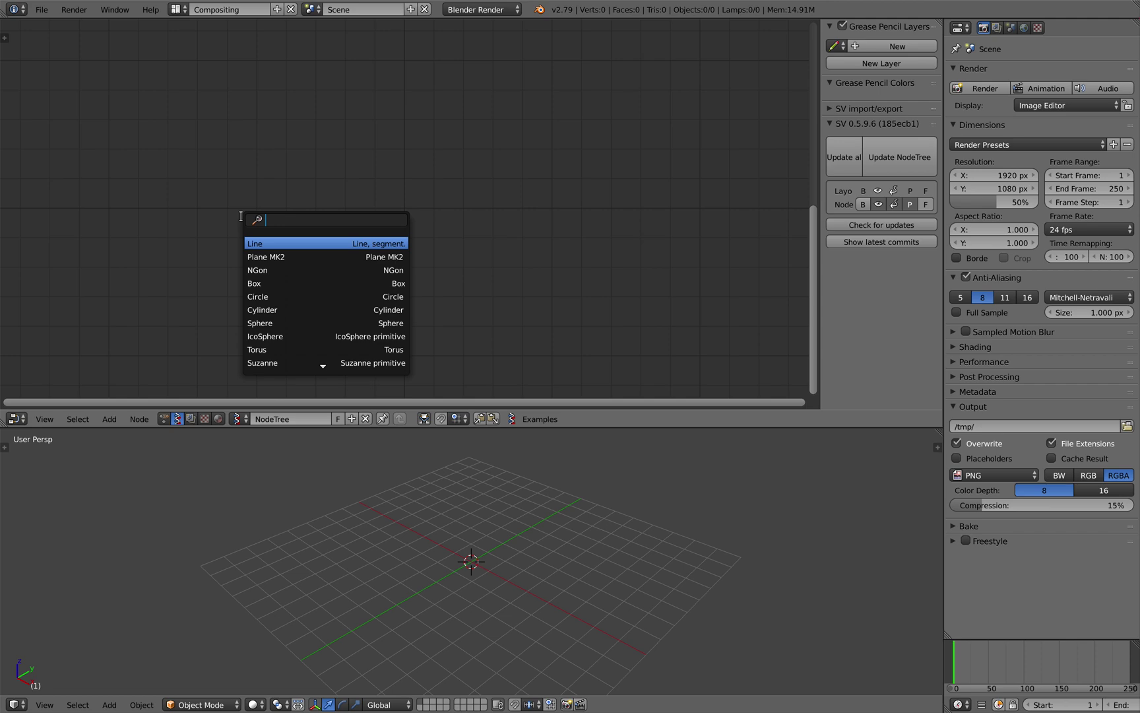
type("cyl")
key("Return")
left_click(163, 149)
scroll(229, 170, "down", 4)
middle_click_drag(426, 227, 355, 143)
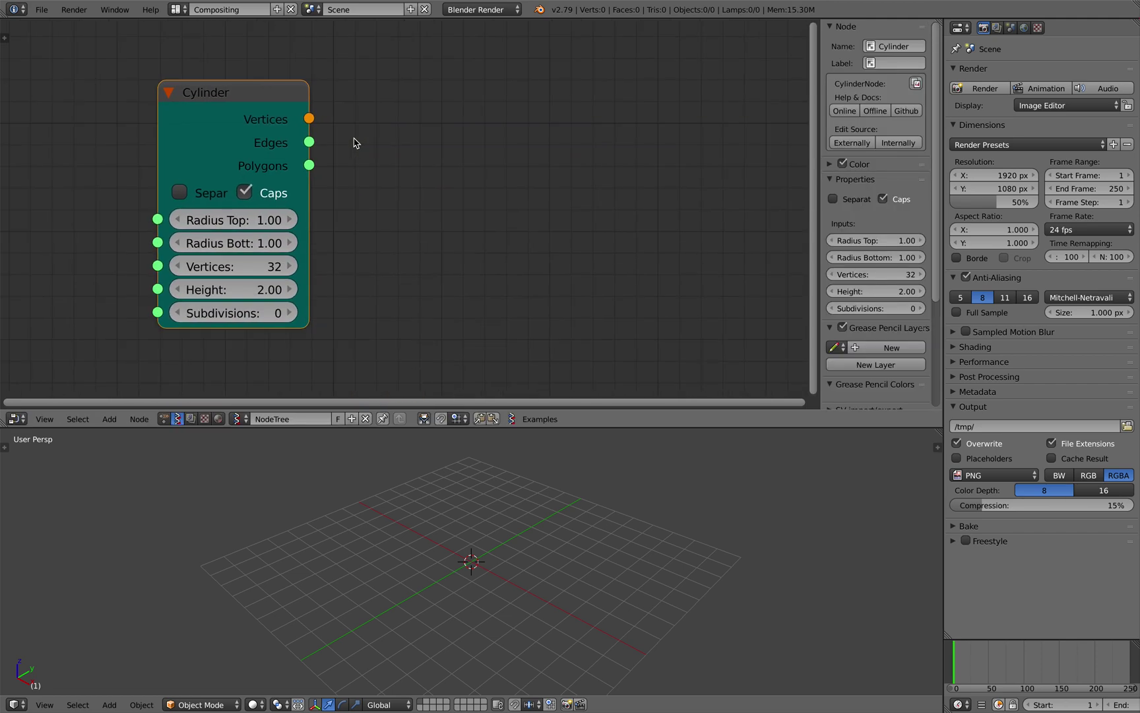
Add a Viewer BMesh node and link the Cylinder's vertices and polygons to its vertices and faces inputs
key("shift+a")
left_click(471, 145)
type("vie")
key("Return")
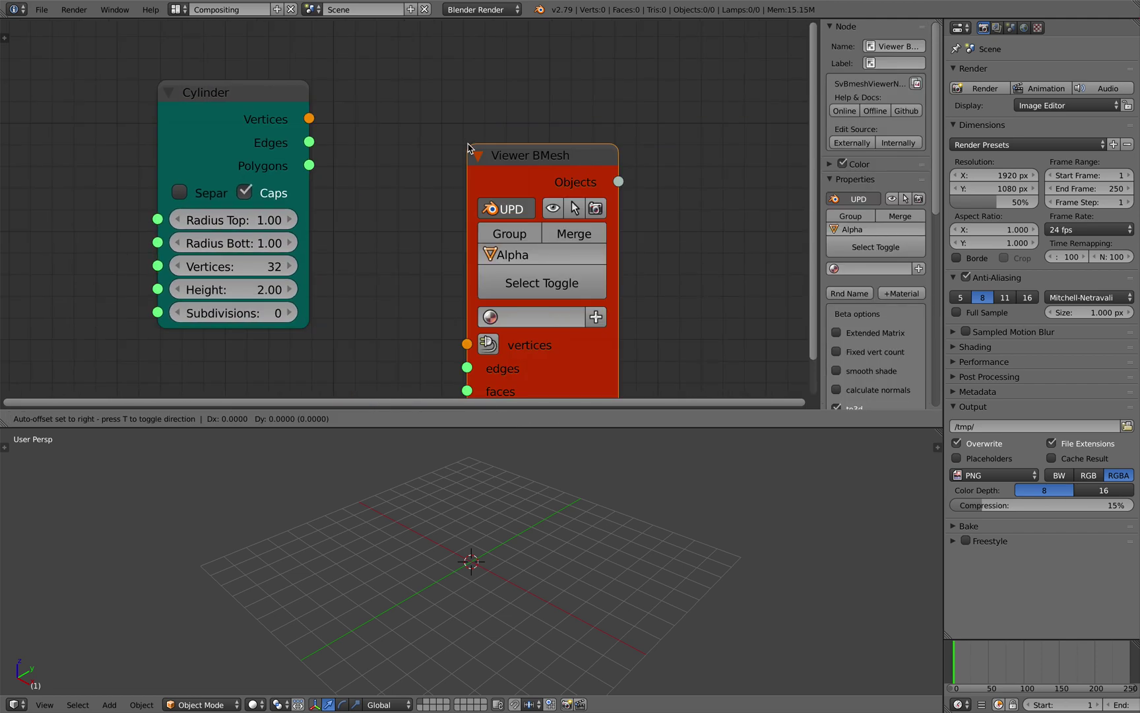
left_click(533, 64)
left_click_drag(310, 118, 533, 262)
left_click_drag(533, 308, 315, 164)
scroll(492, 525, "up", 3)
middle_click_drag(492, 525, 519, 519)
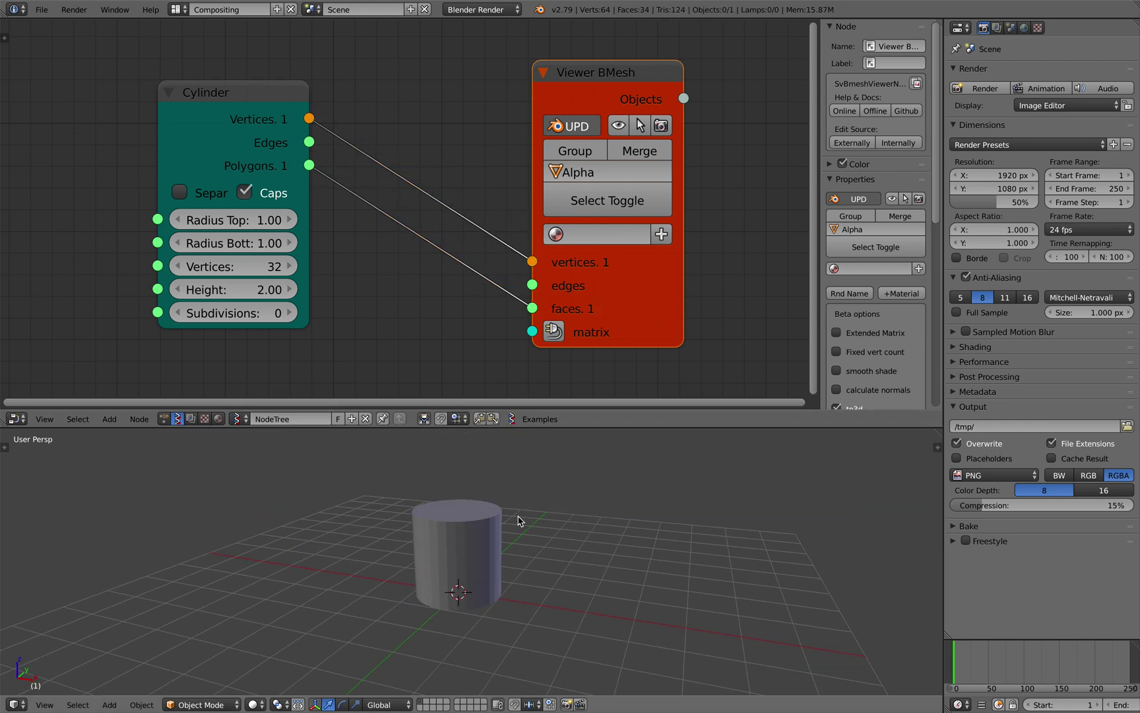
Select the generated cylinder object and enable its wire display in the object settings
right_click(480, 519)
left_click(1040, 29)
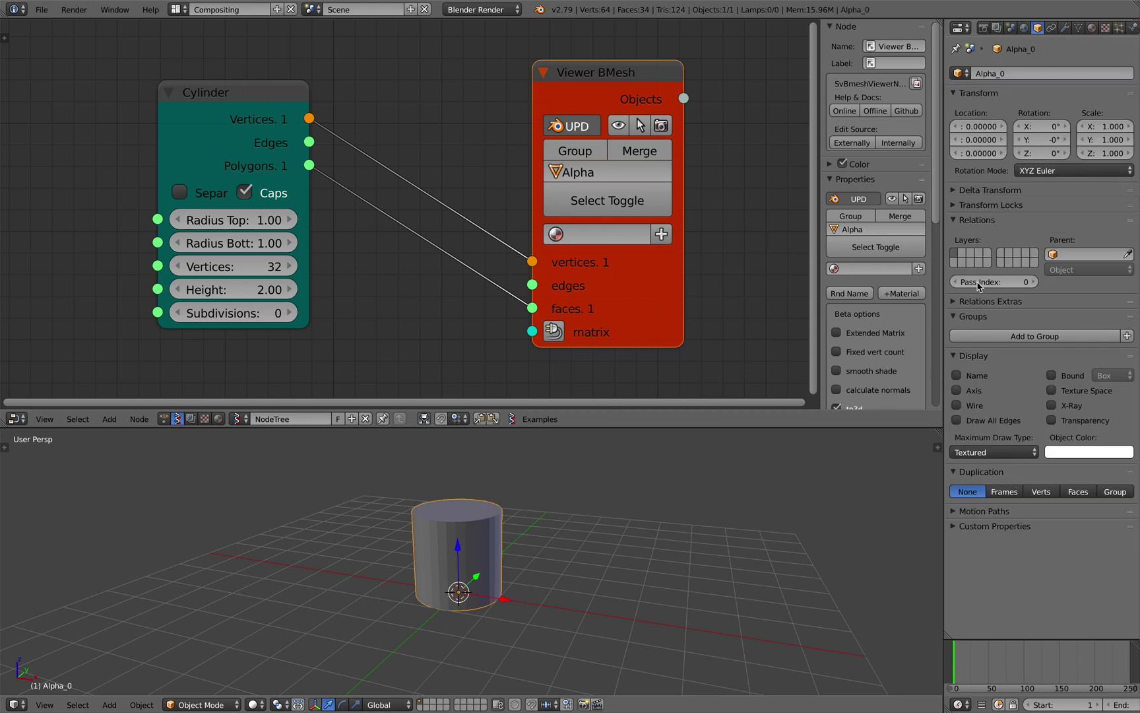
left_click(980, 406)
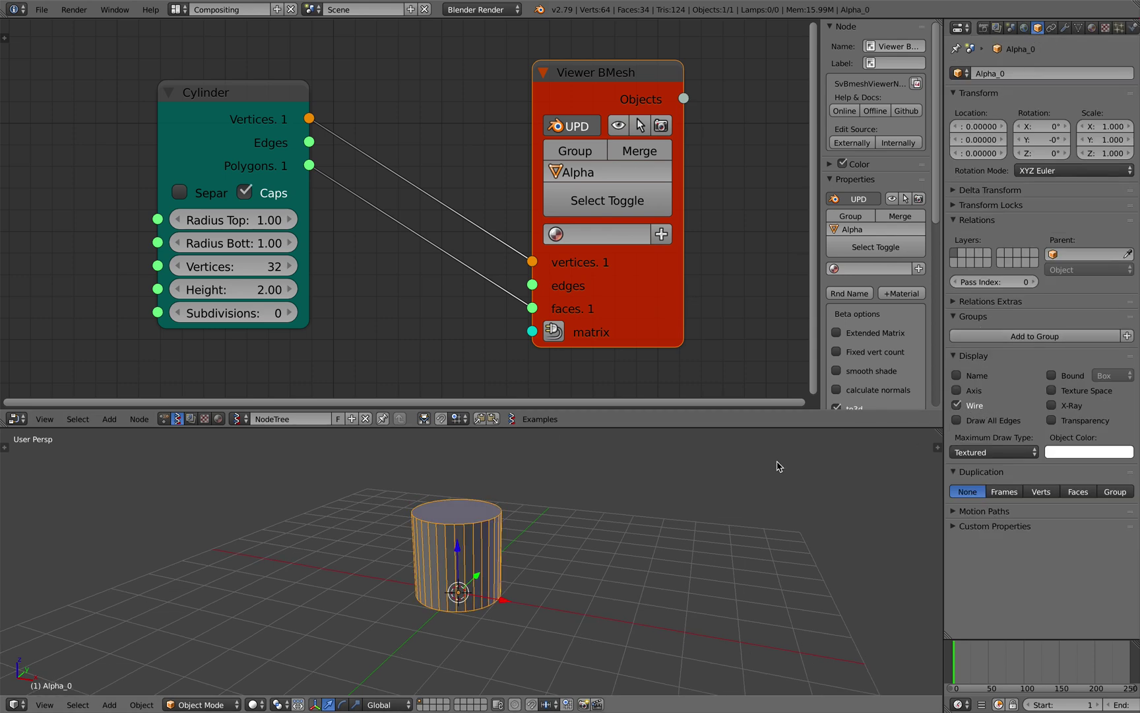
Taper the Cylinder node with a top radius of 0.35 and bottom radius of 0.71, and set 12 vertices
left_click_drag(267, 168, 288, 128)
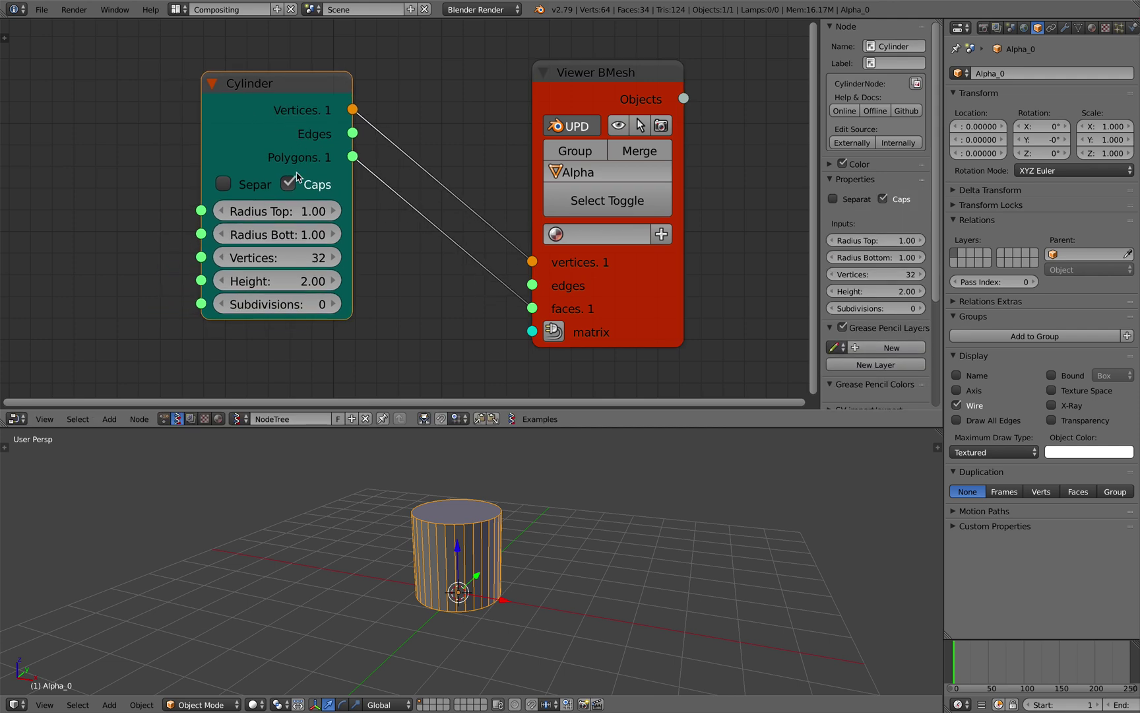
mouse_move(303, 212)
left_mouse_down()
mouse_move(264, 212)
mouse_move(310, 234)
mouse_move(286, 234)
mouse_move(326, 218)
mouse_move(277, 211)
mouse_move(314, 212)
left_mouse_up()
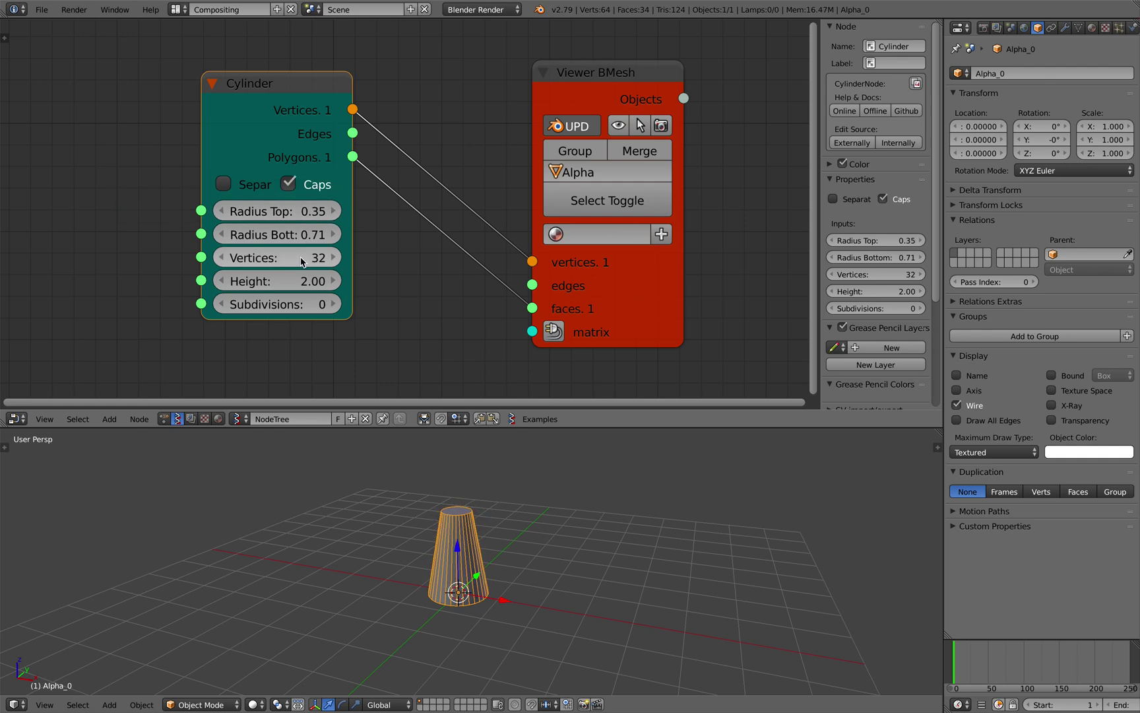
left_click(301, 259)
type("8")
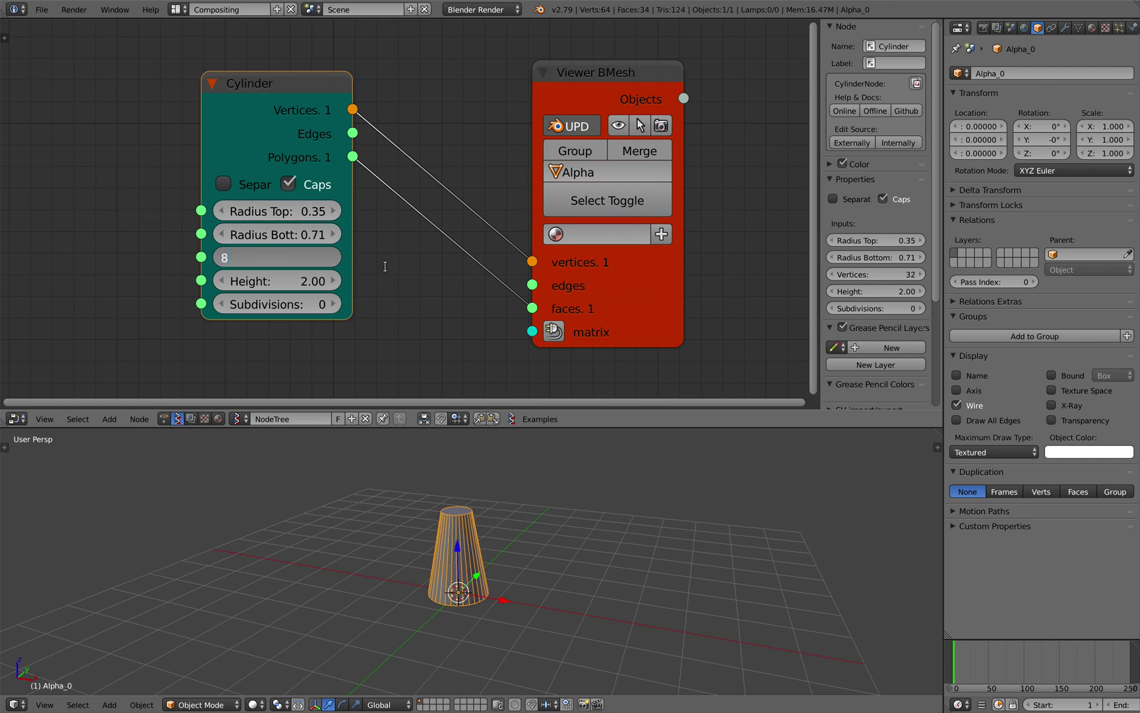
key("Return")
left_click(323, 258)
type("12")
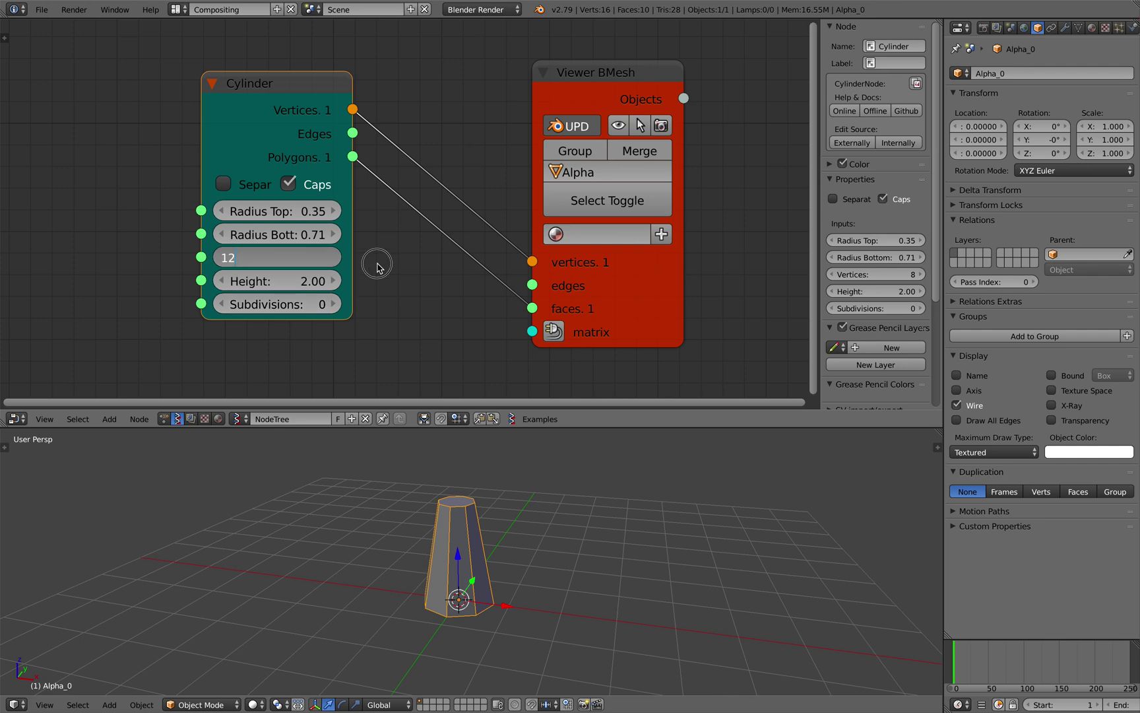
key("Return")
Set the Cylinder node's height to 2.36 and subdivisions to 6, and deselect the object in the 3D view
left_click_drag(303, 281, 328, 281)
left_click(333, 304)
left_click(333, 304)
left_click(333, 304)
left_click(333, 305)
left_click(333, 305)
left_click(333, 304)
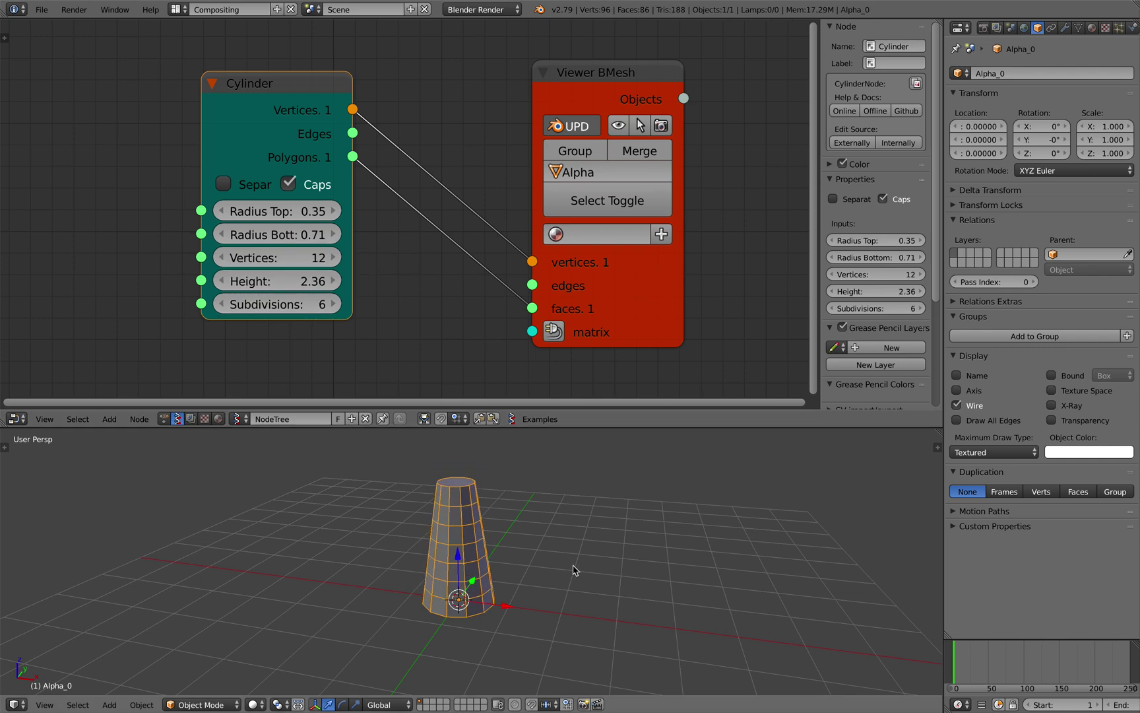
middle_click_drag(573, 569, 537, 563)
left_click(539, 564)
key("a")
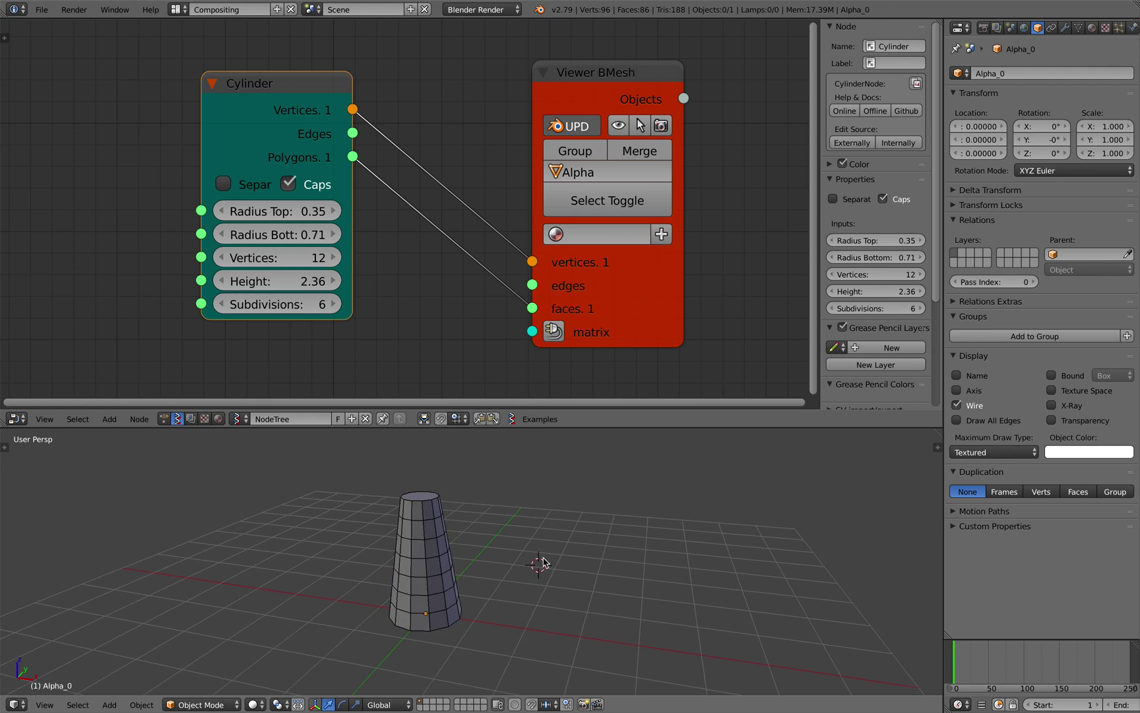
Move the Cylinder and Viewer BMesh nodes closer together and hide the node editor's sidebar
left_click_drag(624, 326, 577, 292)
key("n")
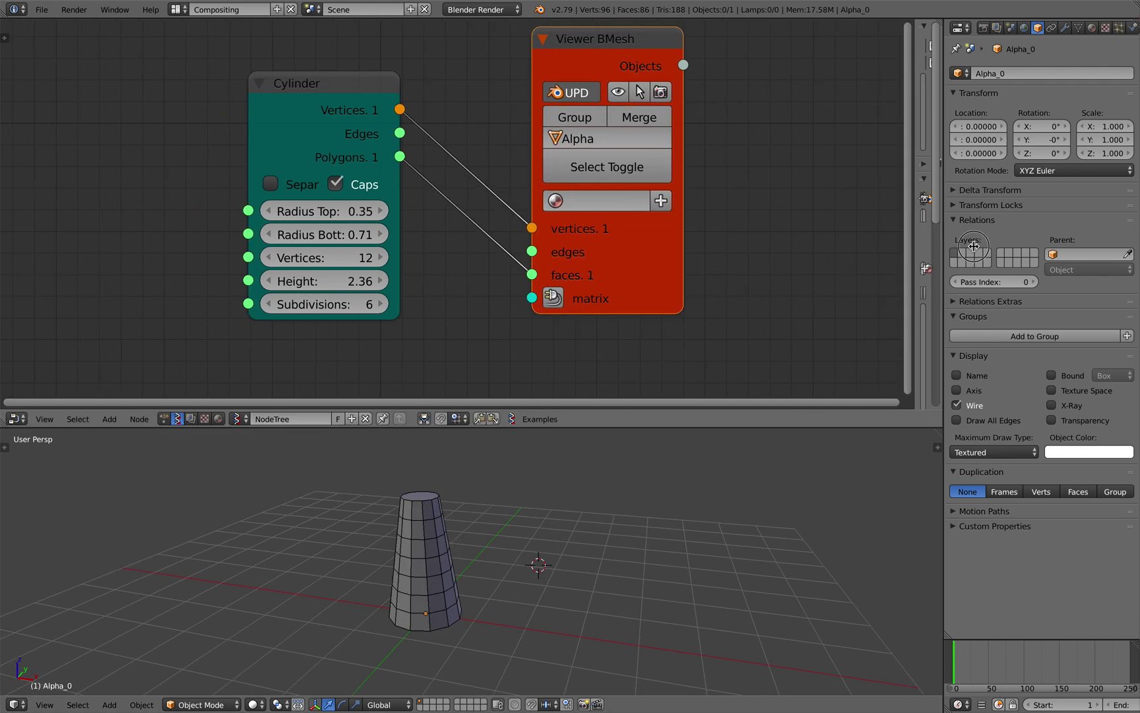
scroll(649, 244, "down", 2)
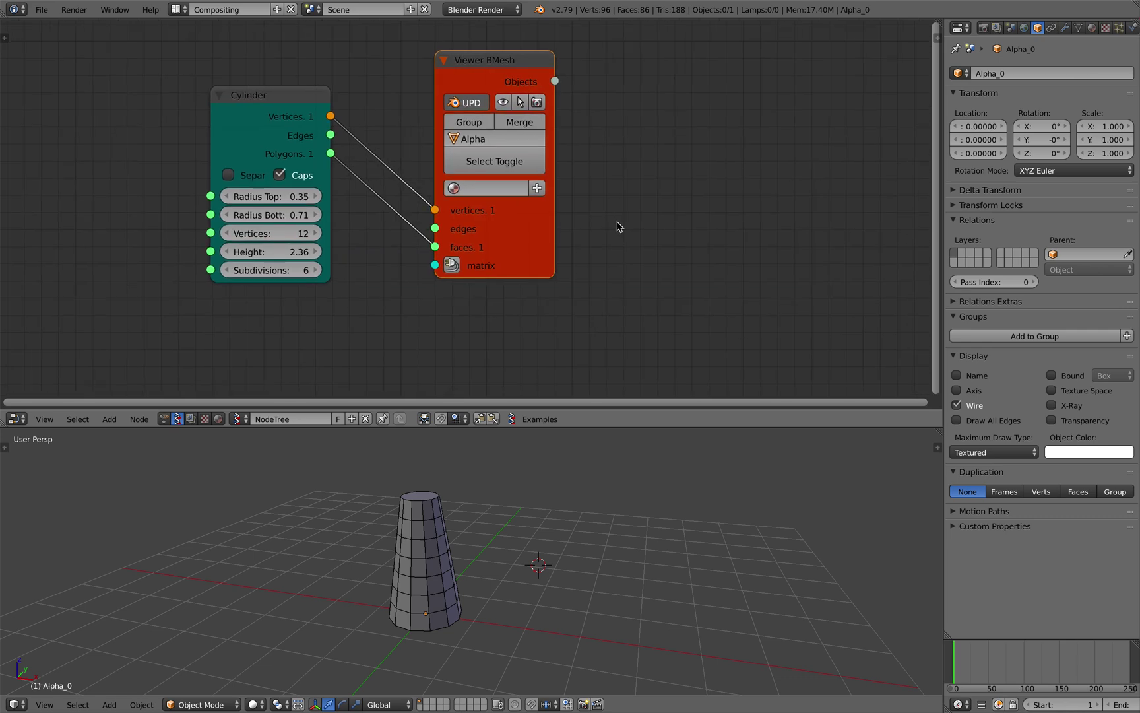
Add a Line node and place it directly below the Cylinder node
key("alt+space")
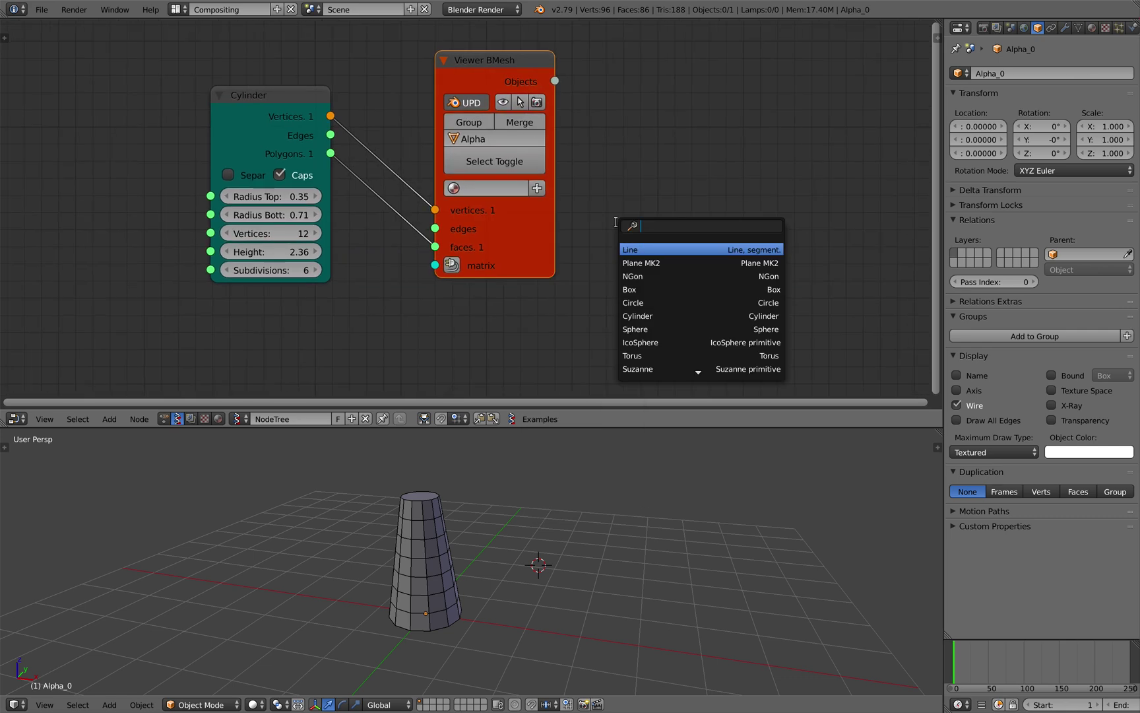
type("line")
key("Return")
left_click(289, 325)
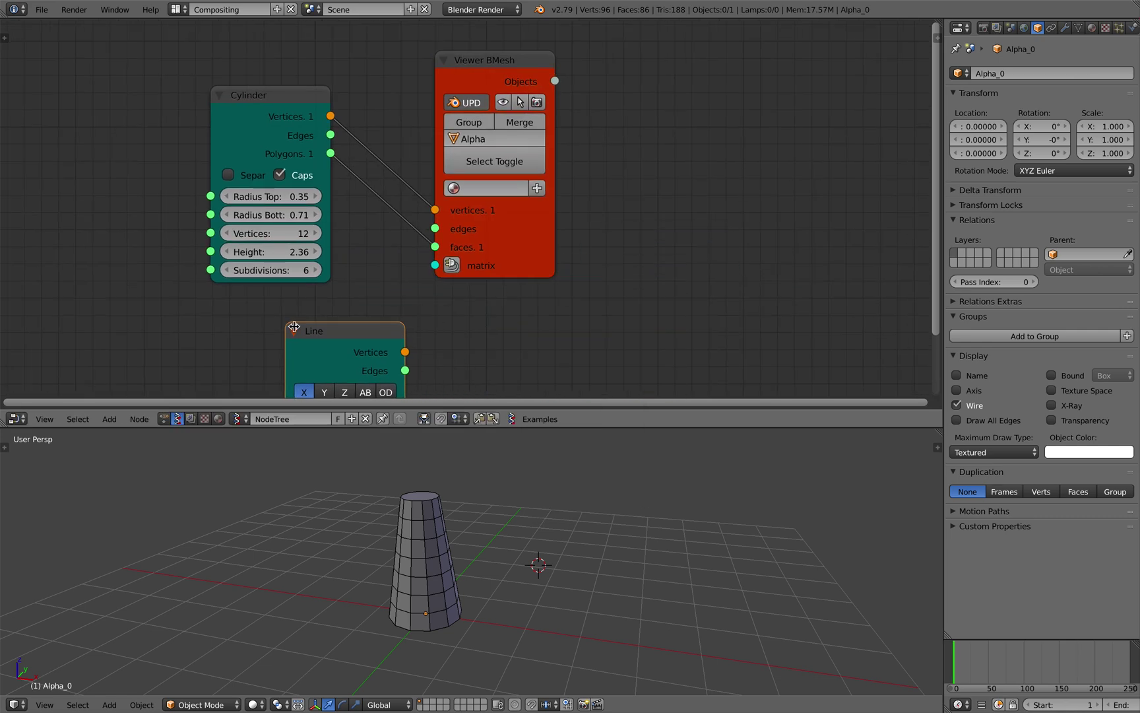
scroll(317, 325, "down", 1)
middle_click_drag(332, 322, 332, 288)
left_click(264, 285)
Add a widened Polyline Viewer MK1 node beyond the Viewer BMesh node and save the file
key("alt+space")
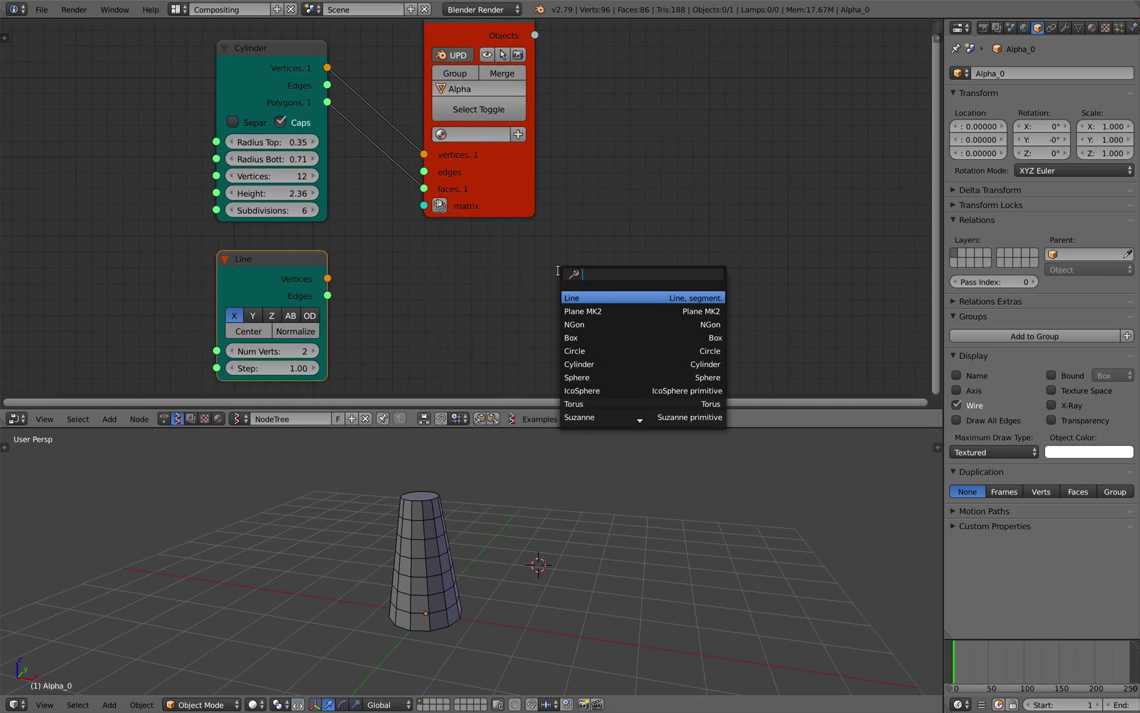
type("poly")
key("Return")
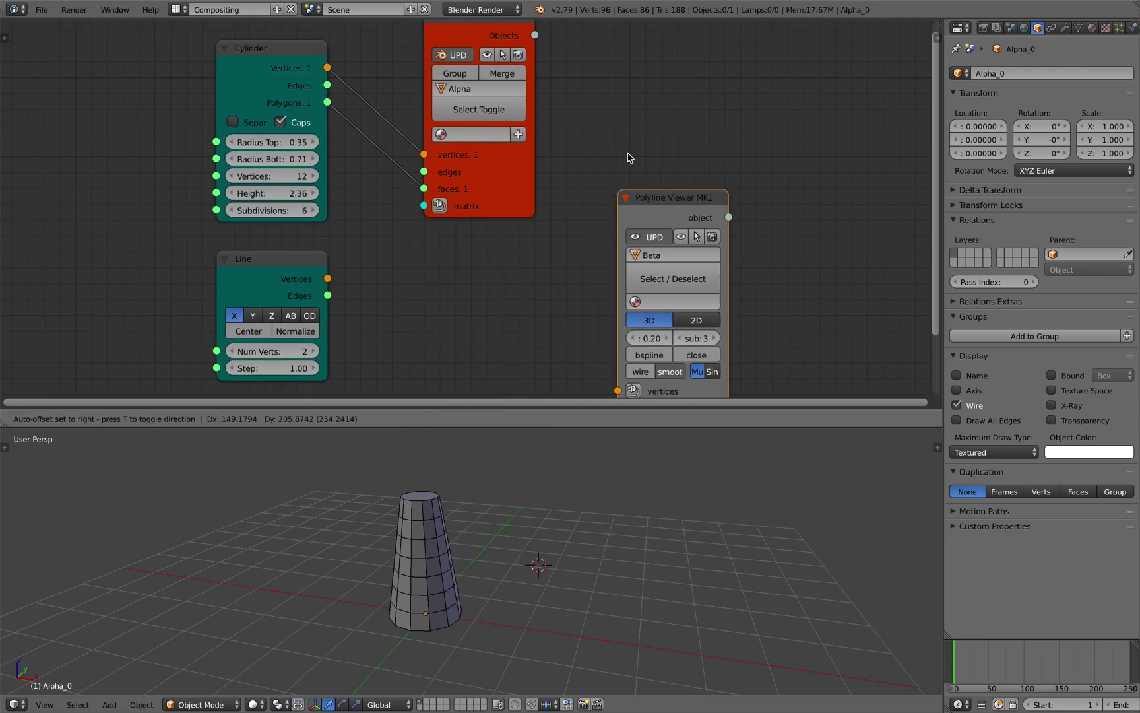
left_click(625, 151)
key("ctrl+s")
left_click(624, 146)
scroll(620, 172, "down", 1)
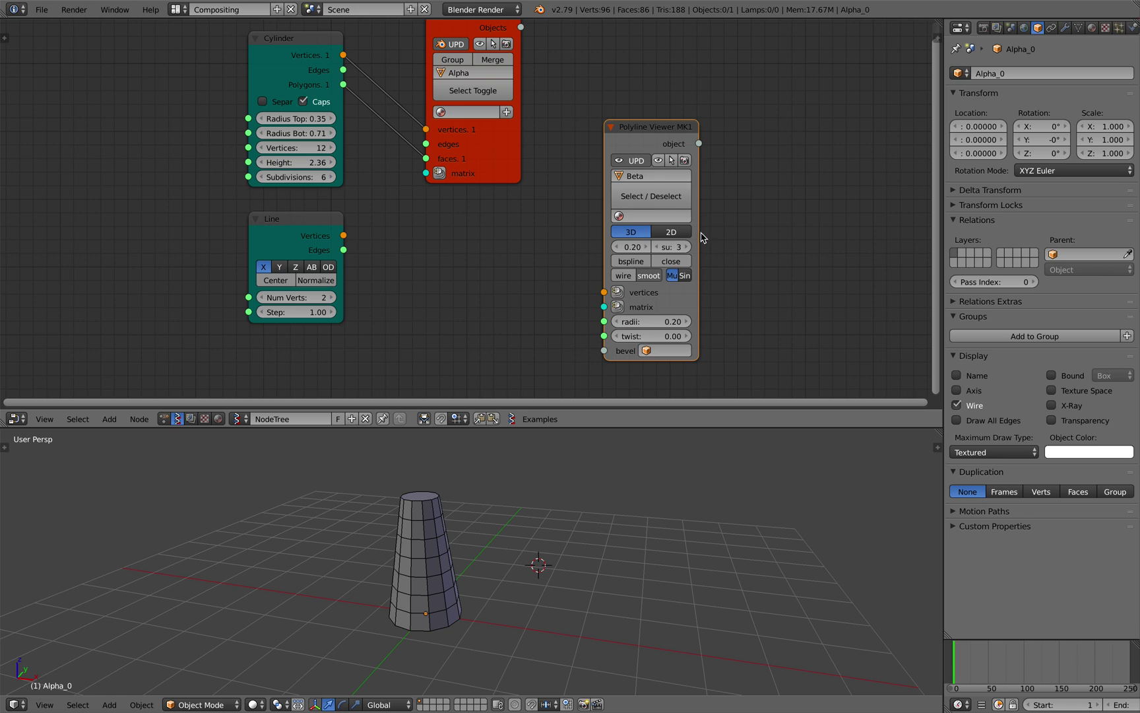
left_click_drag(699, 231, 735, 232)
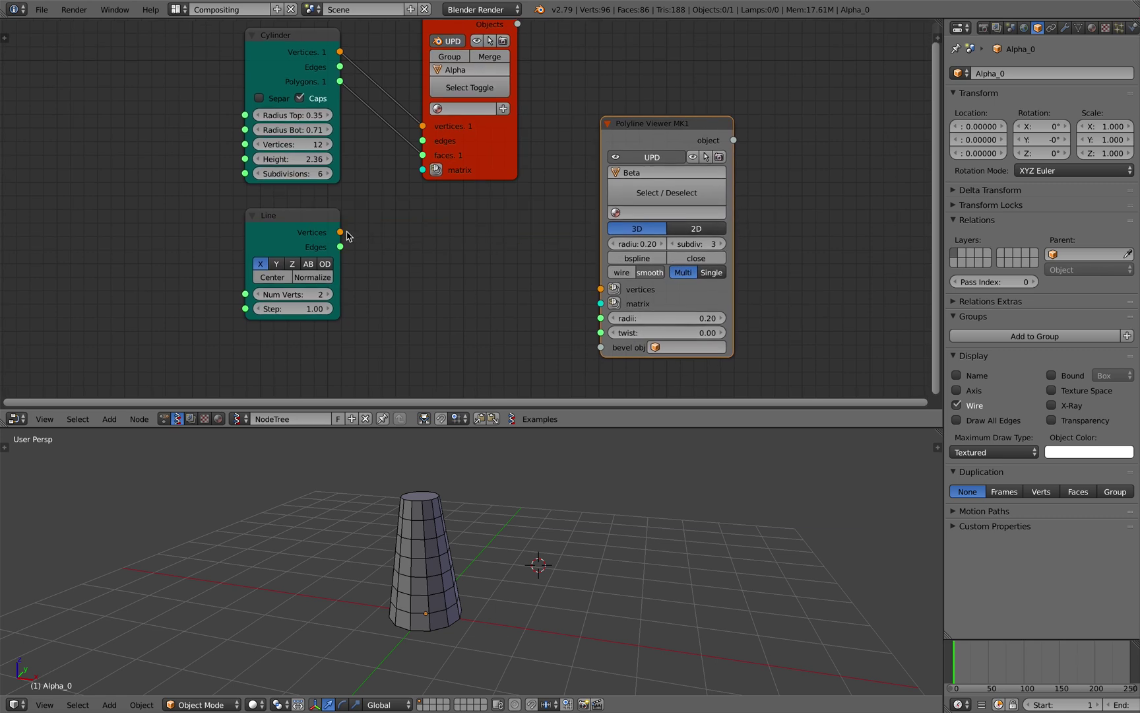
Link the Line's vertices to the Polyline Viewer and set the line to 5 vertices along the Z axis
left_click_drag(341, 235, 601, 288)
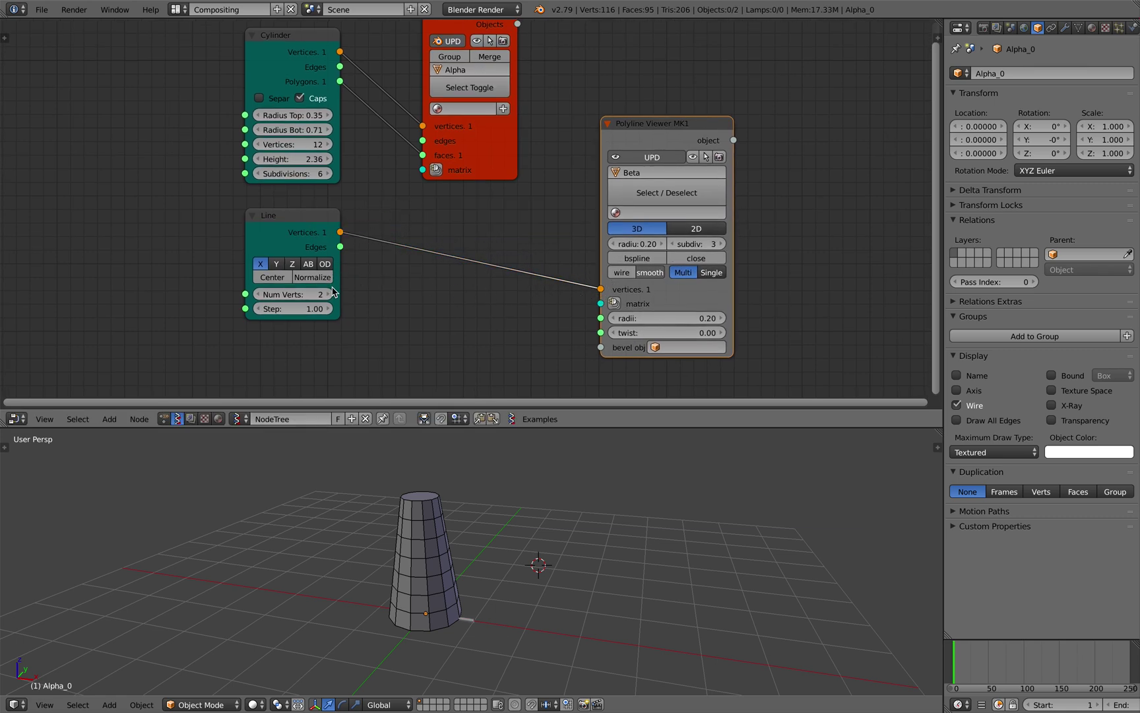
left_click_drag(330, 294, 356, 294)
middle_click_drag(522, 645, 555, 631)
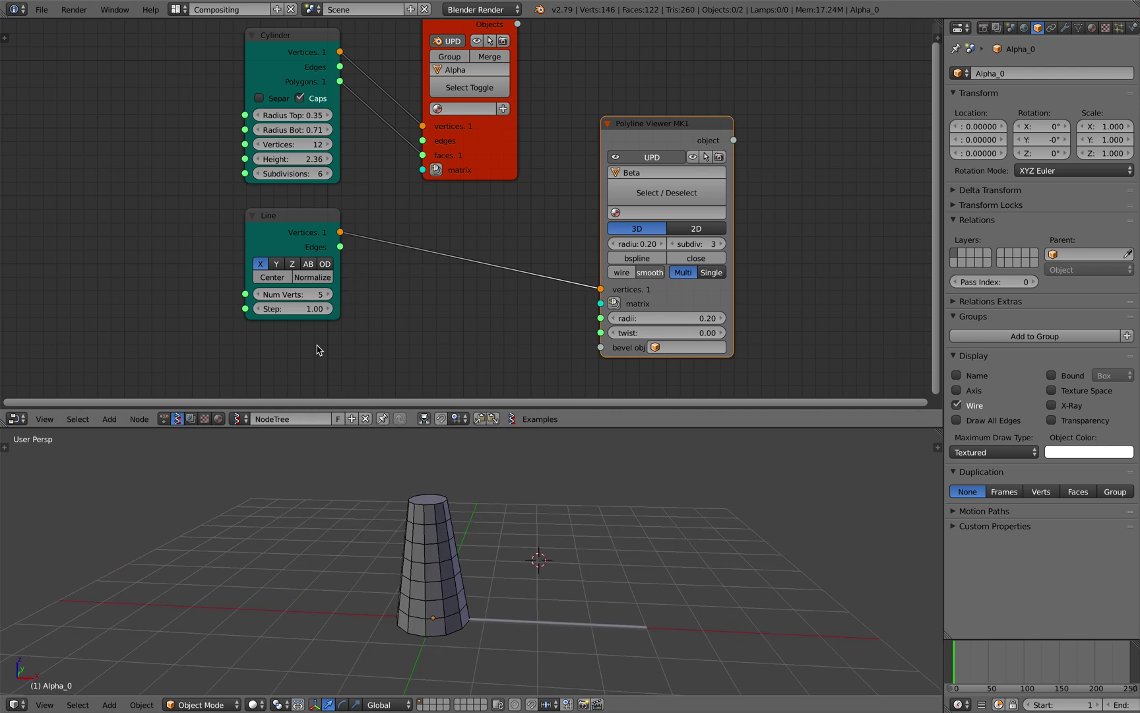
left_click(294, 265)
left_click_drag(294, 257, 328, 264)
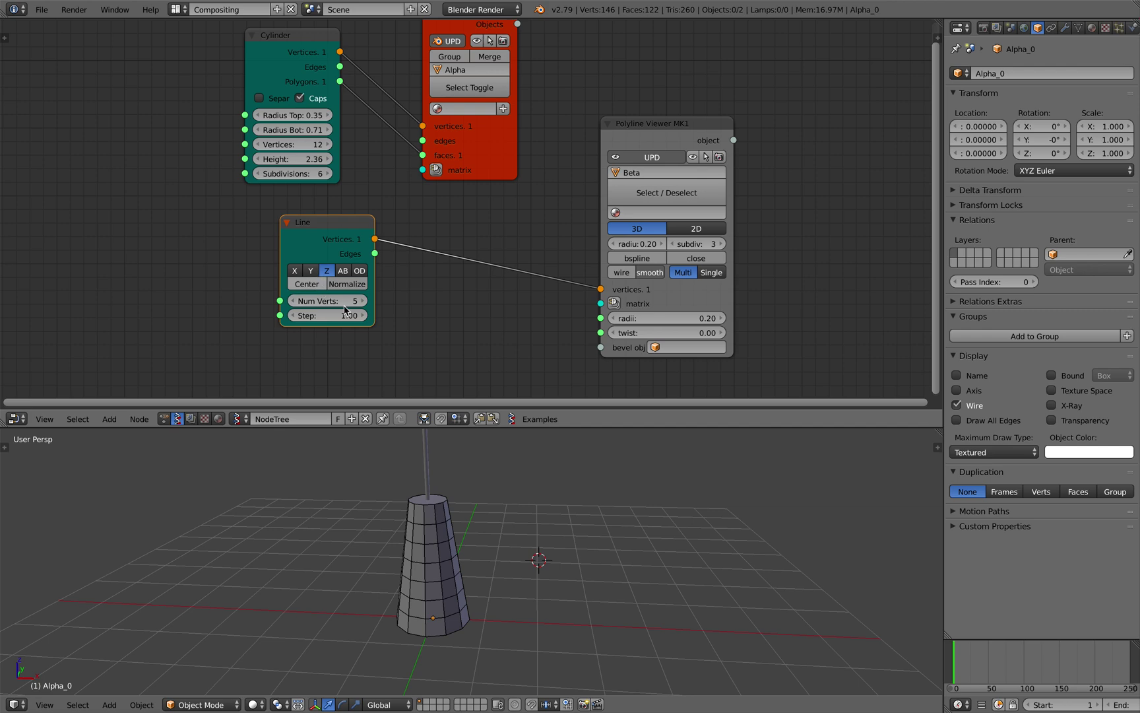
scroll(466, 519, "down", 2)
middle_click_drag(466, 519, 460, 520)
middle_click_drag(460, 532, 461, 549, "shift")
scroll(460, 550, "up", 2)
Select the generated polyline and give it a new material with a red diffuse colour
right_click(410, 467)
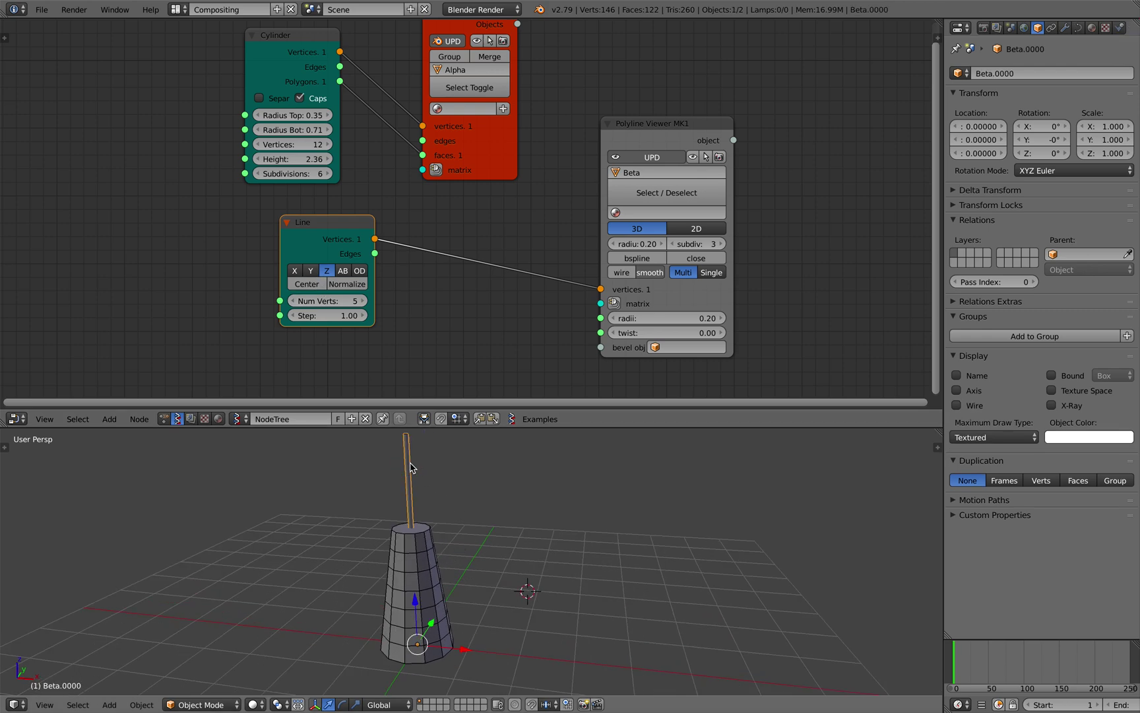
left_click(1093, 28)
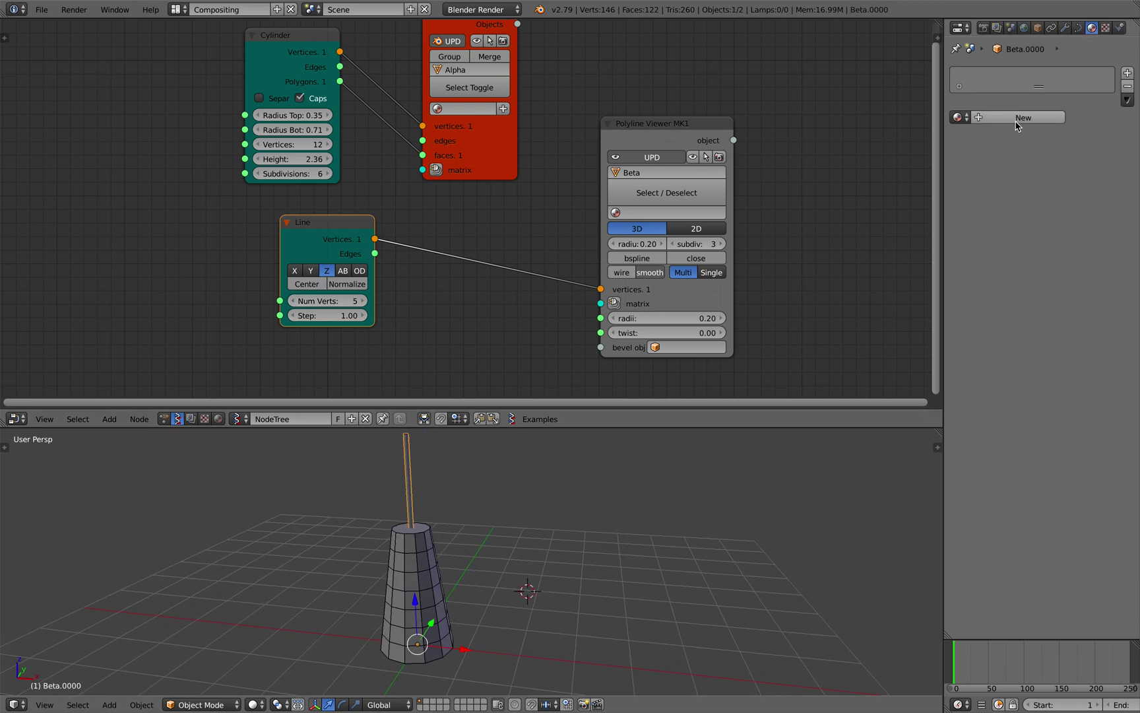
left_click(1017, 118)
left_click(996, 284)
left_click(1009, 148)
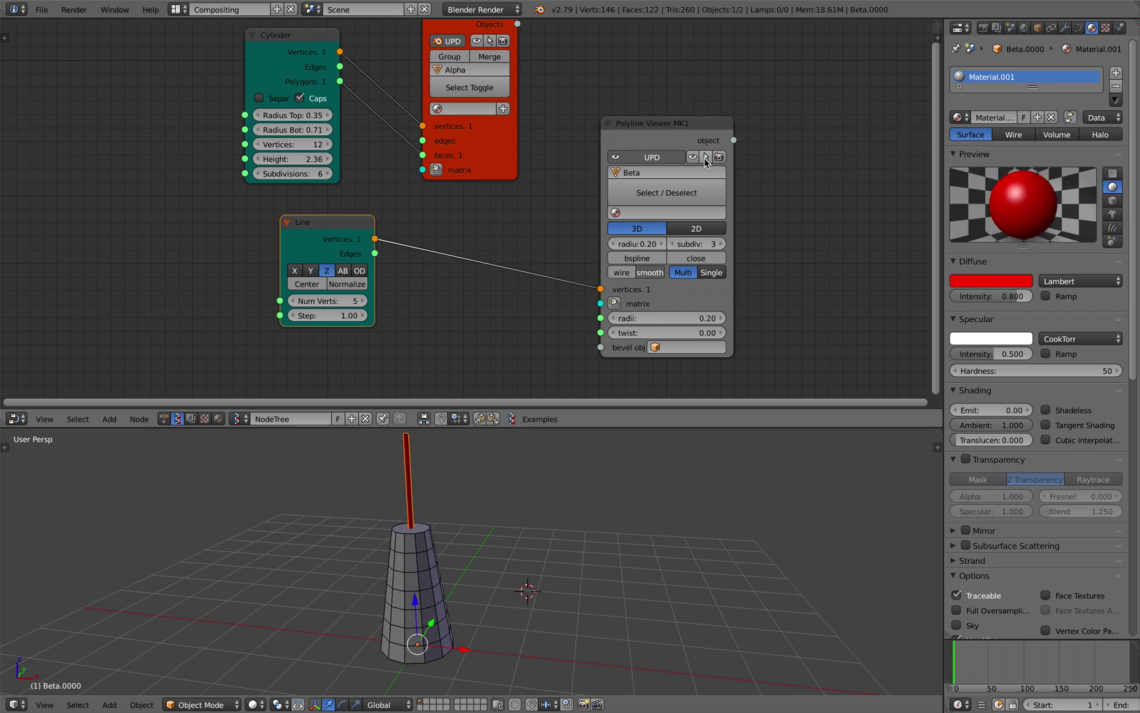
Rename the red material REDMAT and assign it in the Polyline Viewer node
left_click(667, 213)
left_click(653, 245)
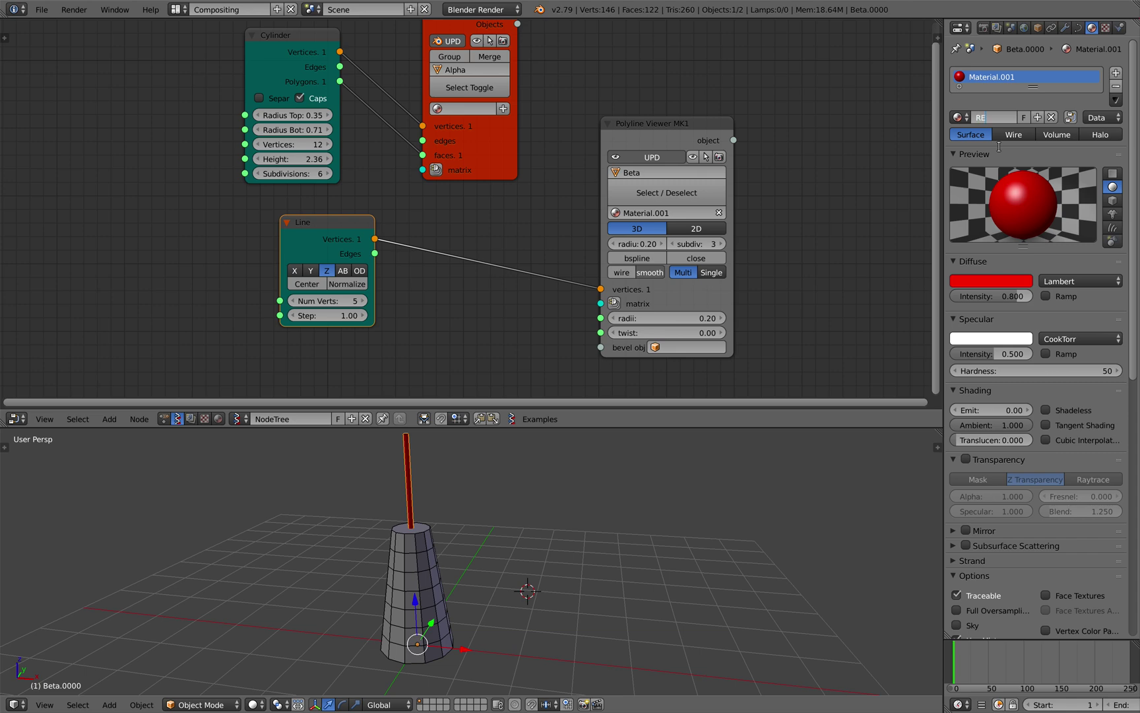
type("REDMAT")
key("Return")
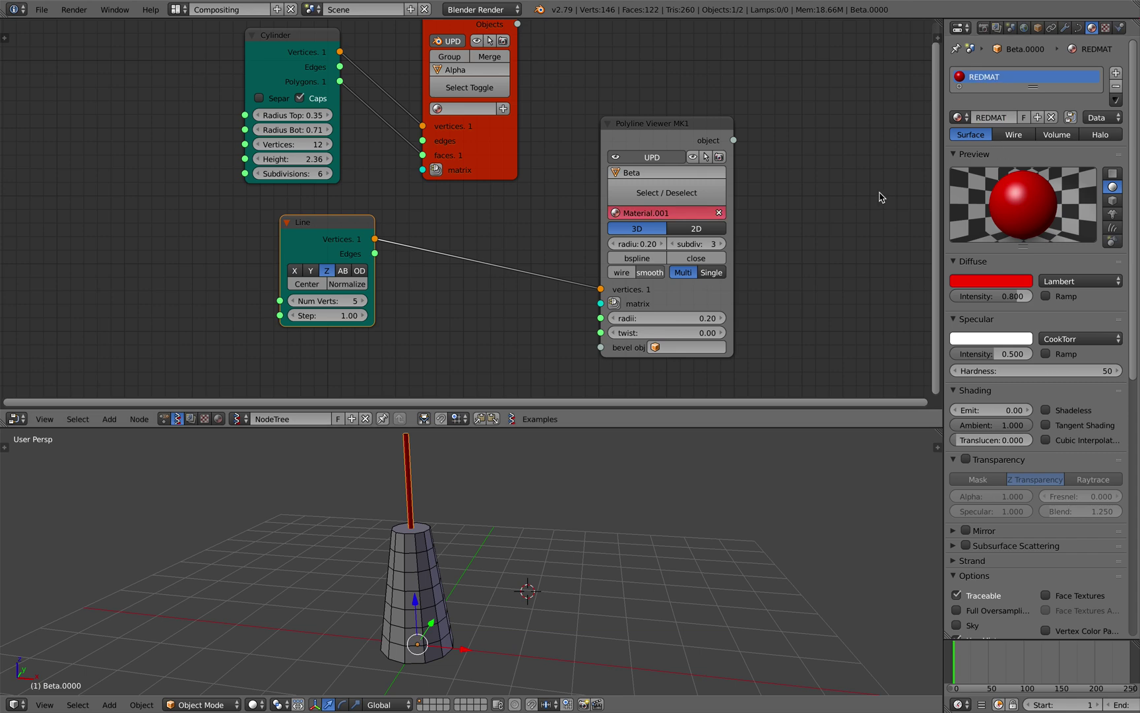
left_click(650, 213)
left_click(636, 246)
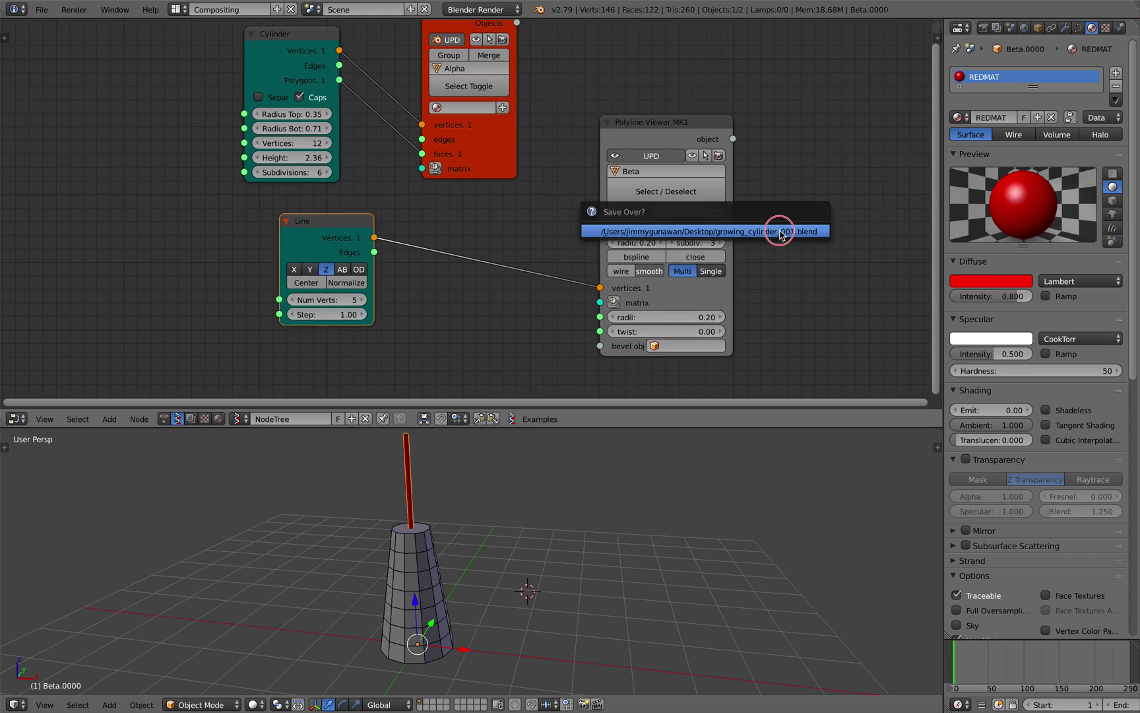
Enlarge the 3D view slightly and save over growing_cylinder_001.blend
middle_click_drag(496, 526, 523, 491)
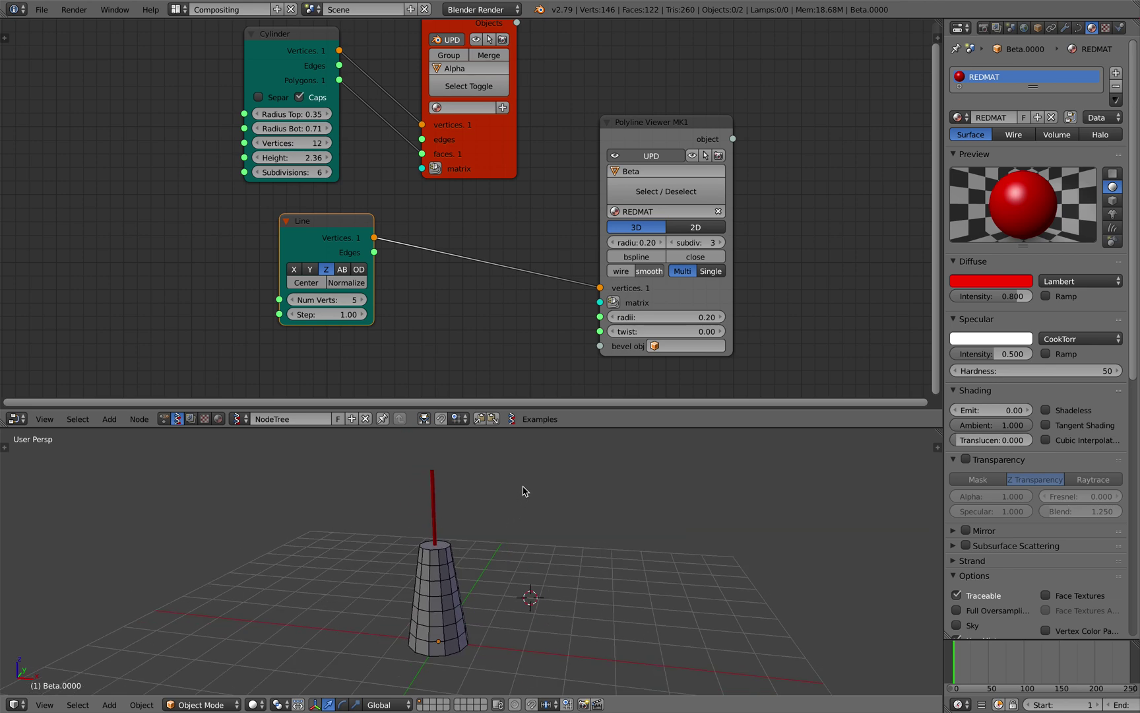
left_click_drag(535, 427, 535, 406)
key("ctrl+s")
left_click(532, 416)
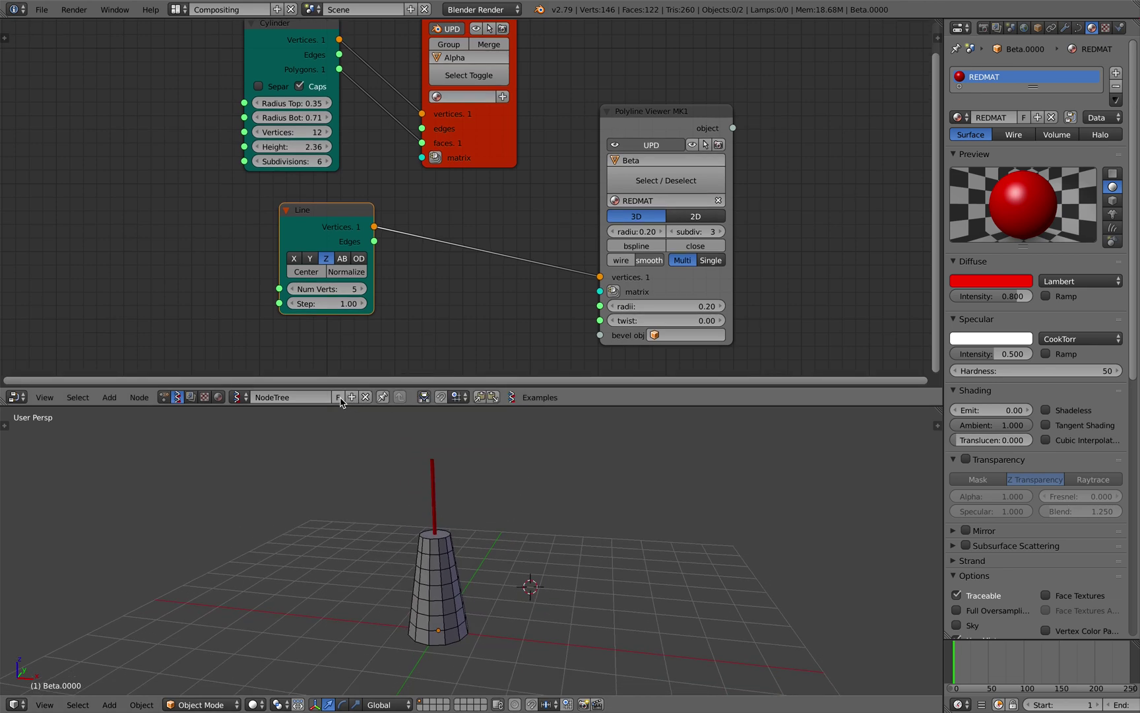
Save the file and give the tapered cylinder a Curve modifier with Beta.0000 as its curve object
right_click(453, 550)
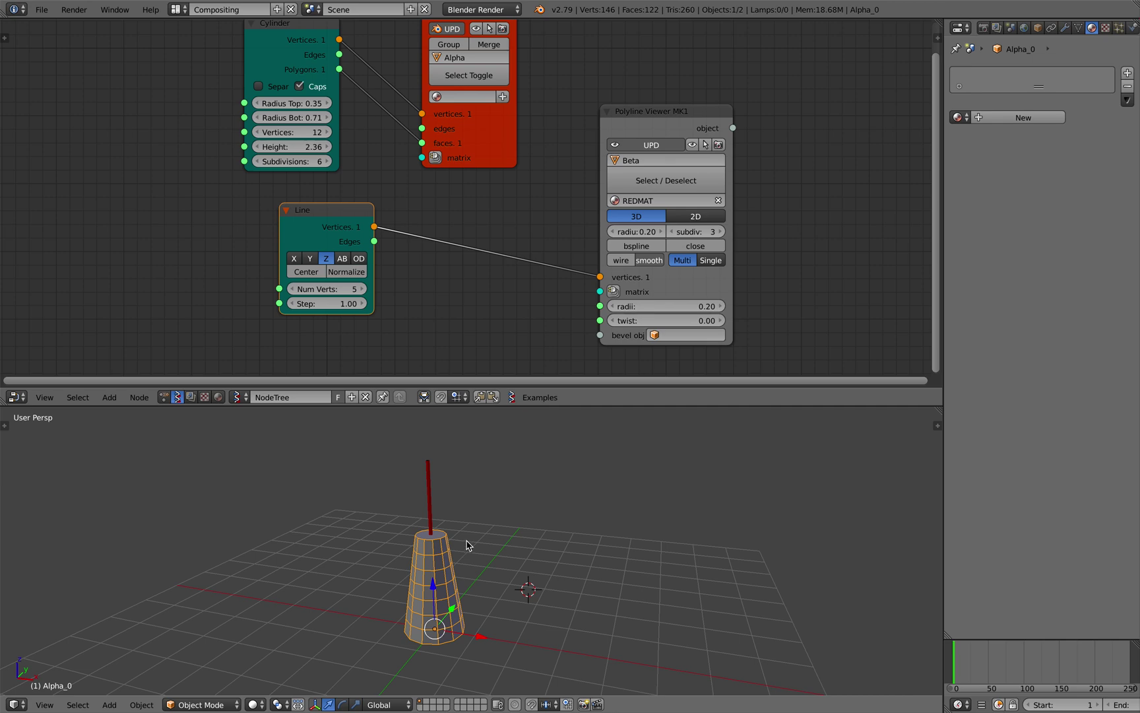
scroll(482, 577, "up", 1)
key("ctrl+s")
left_click(481, 579)
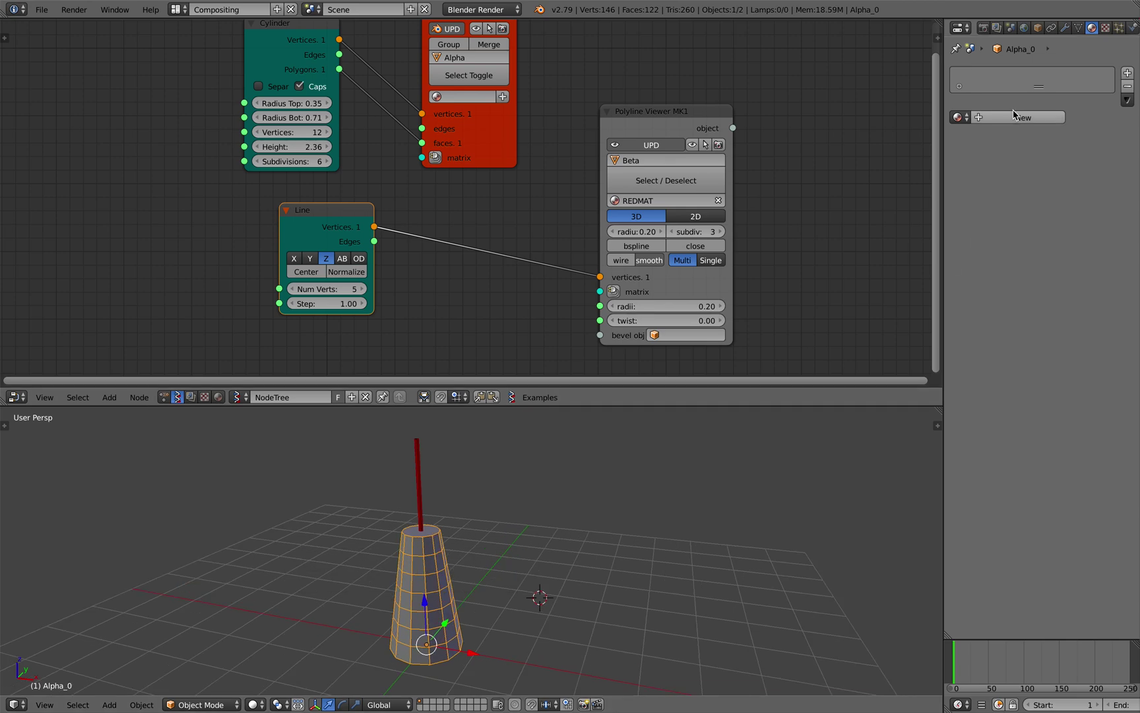
left_click(1065, 27)
left_click(1048, 74)
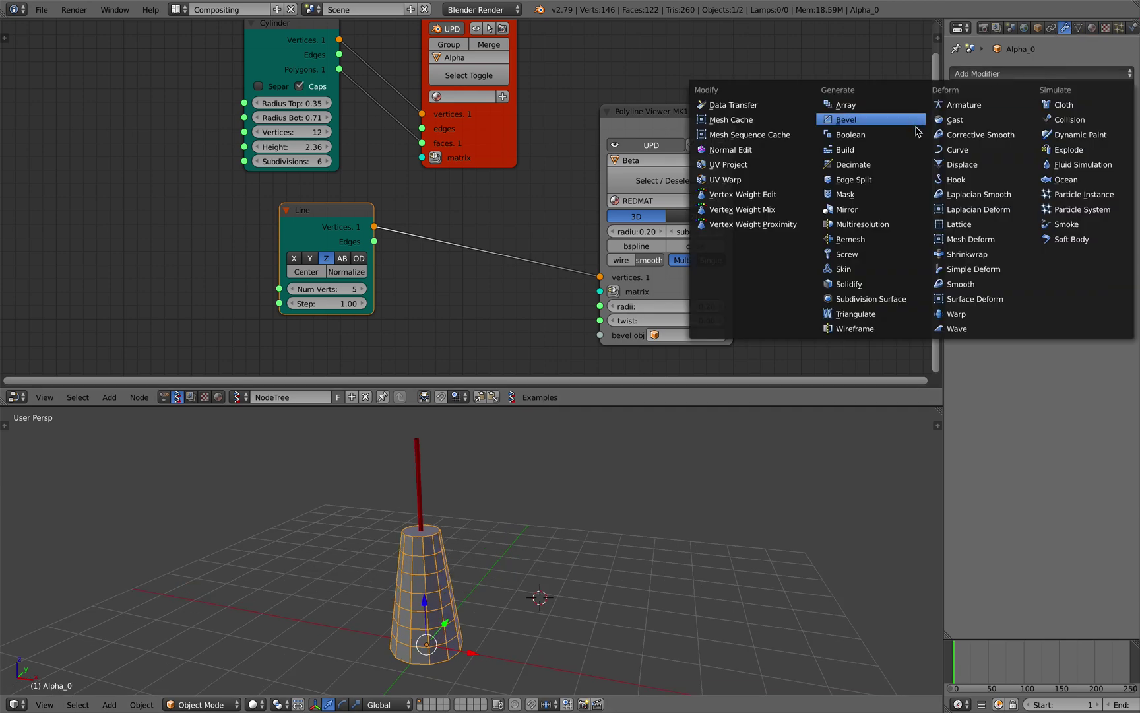
left_click(957, 151)
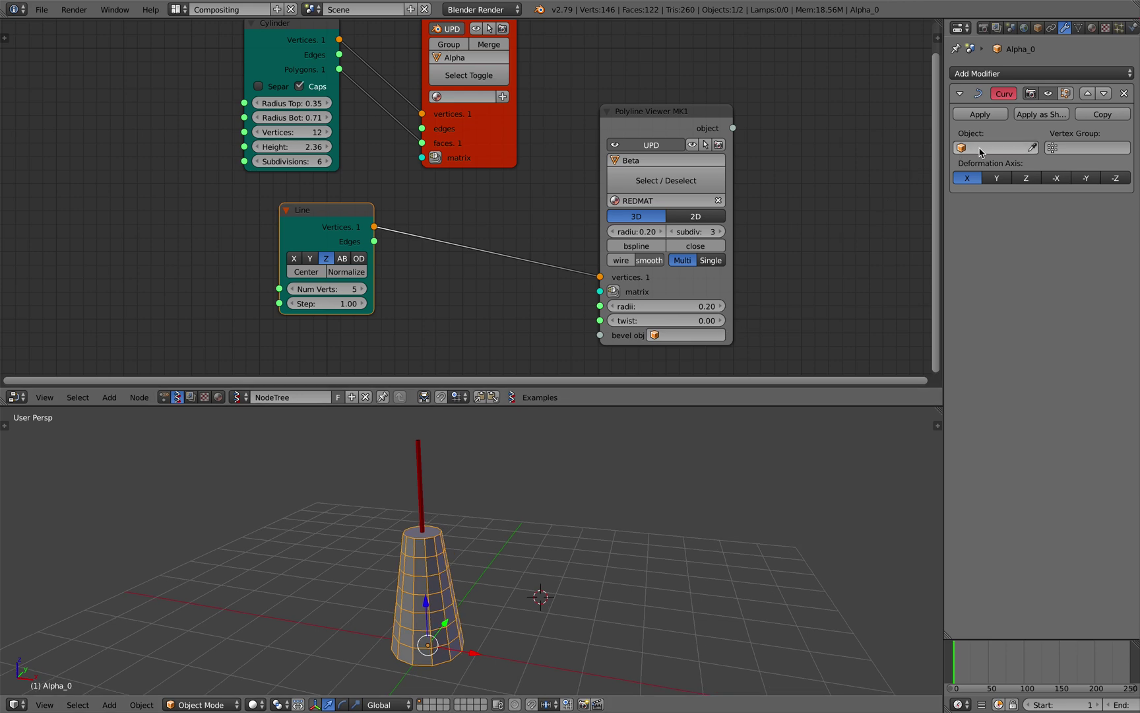
left_click(979, 148)
left_click(974, 167)
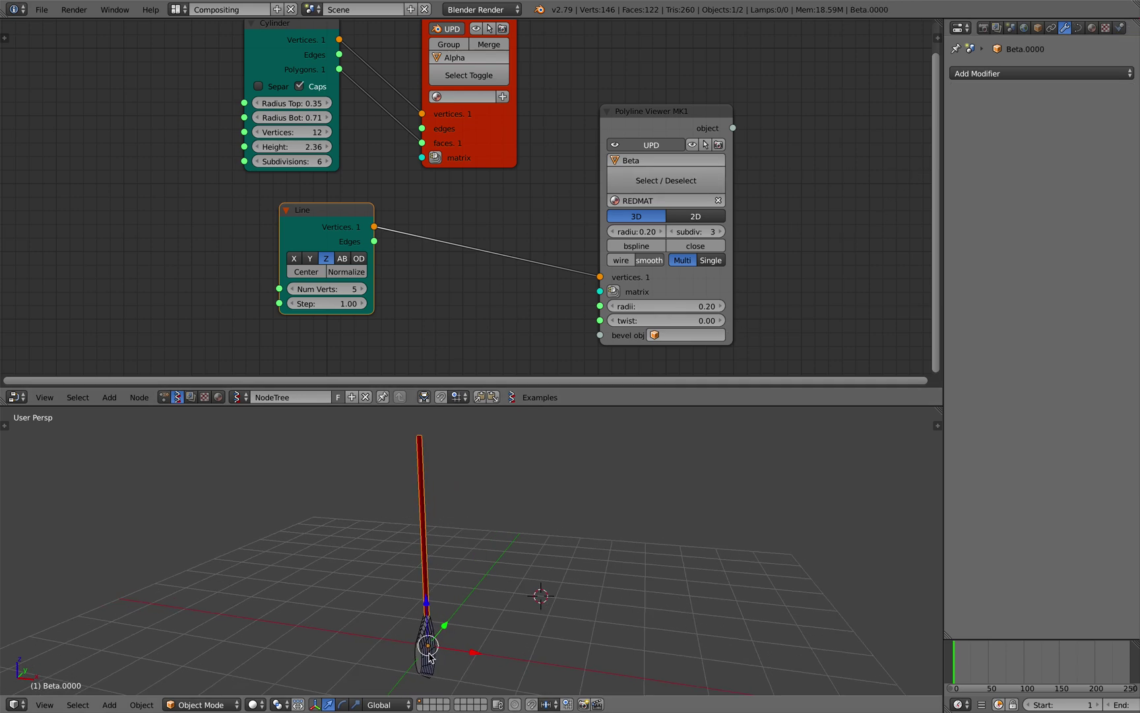
Set the deformation axis of the cylinder's Curve modifier to Z and save the file
key("ctrl+s")
left_click(480, 626)
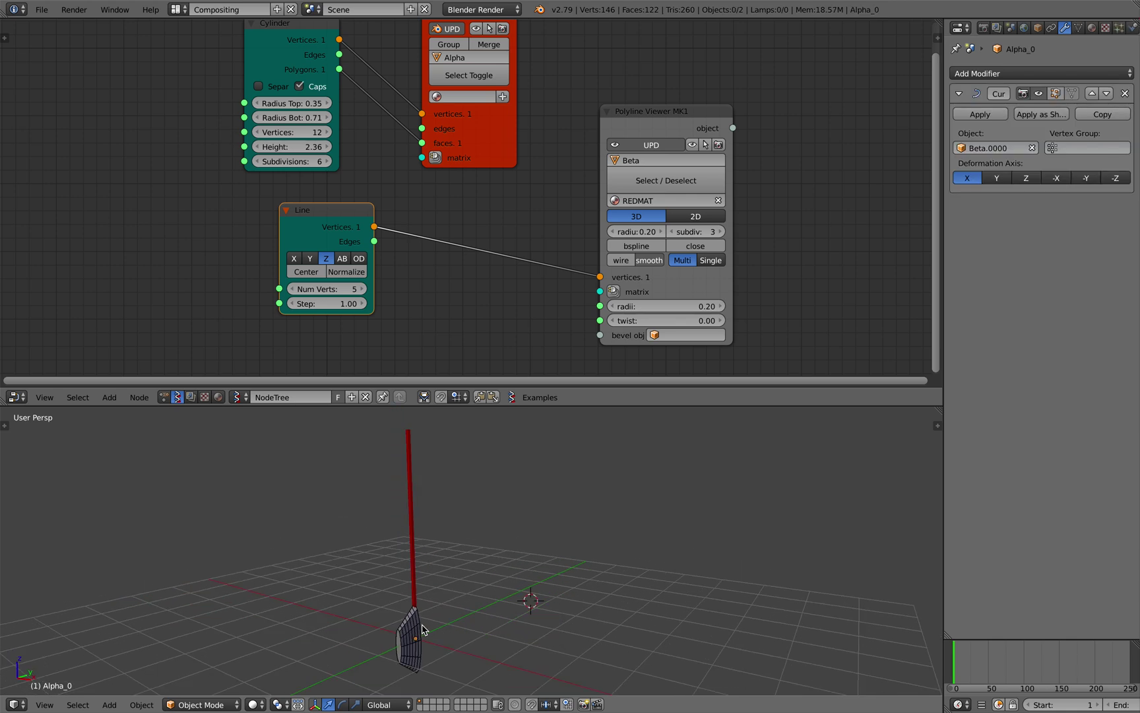
right_click(423, 629)
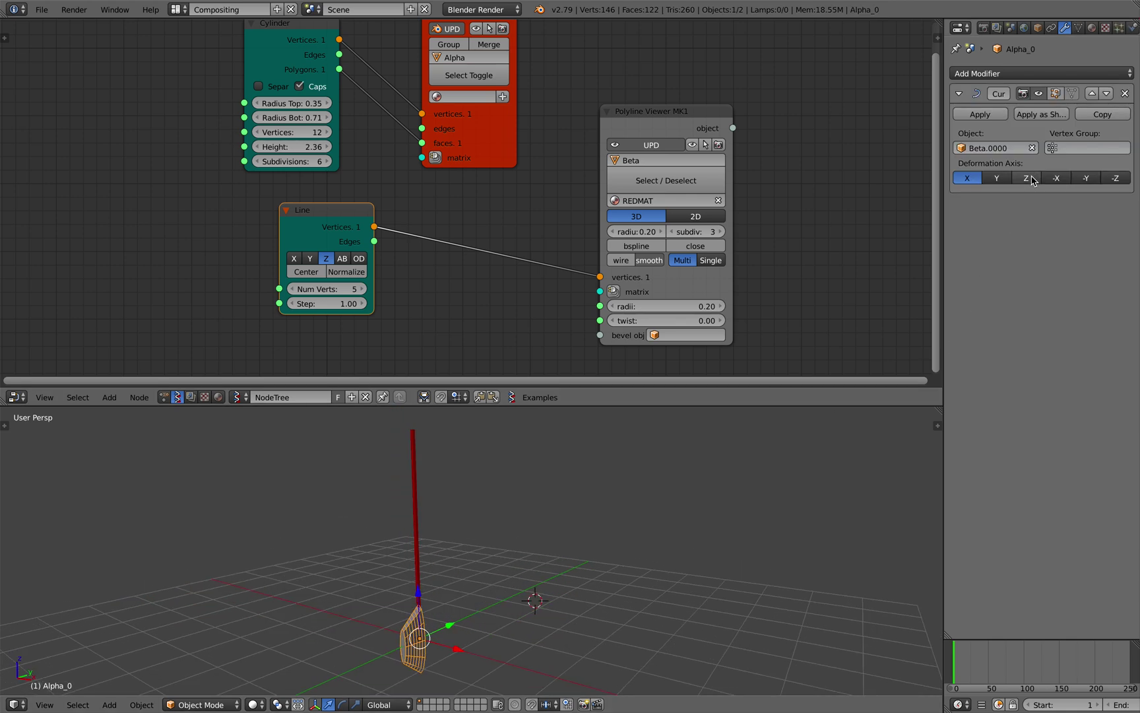
left_click(1032, 179)
middle_click_drag(570, 488, 583, 488)
key("a")
key("a")
key("a")
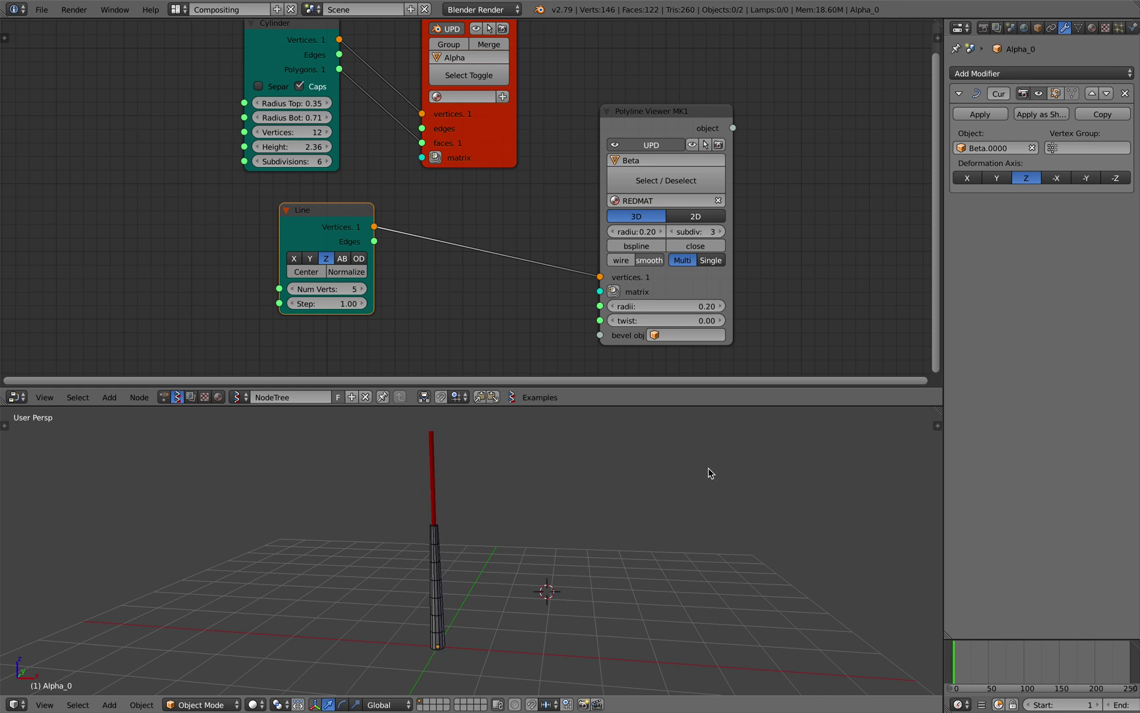
key("ctrl+s")
left_click(676, 487)
Make room between the Line and Polyline Viewer nodes and insert a Randomize input vectors node into their link
left_click_drag(662, 134, 658, 100)
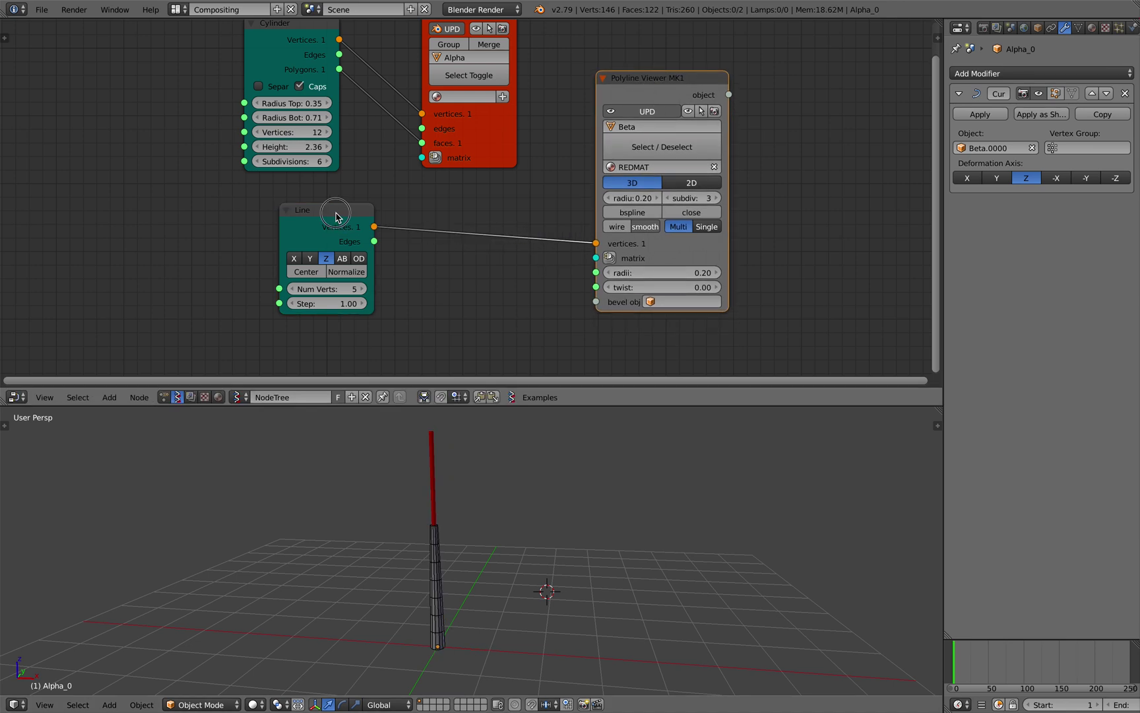
left_click_drag(336, 216, 298, 242)
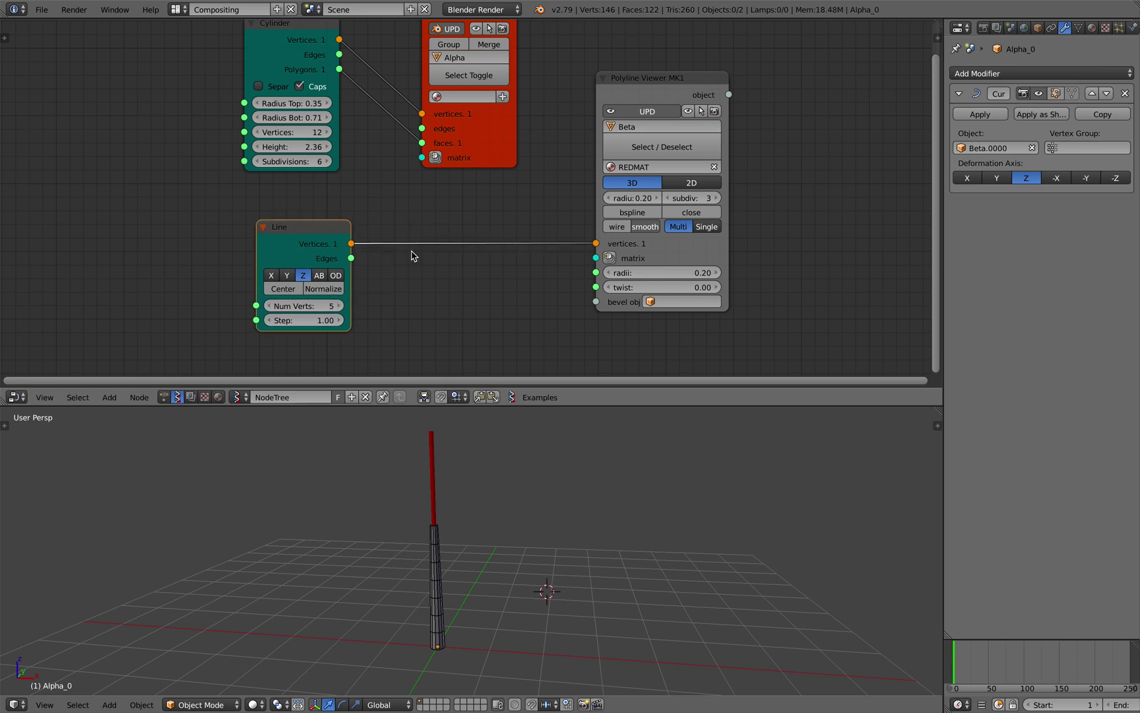
key("alt+space")
type("randomi")
key("Return")
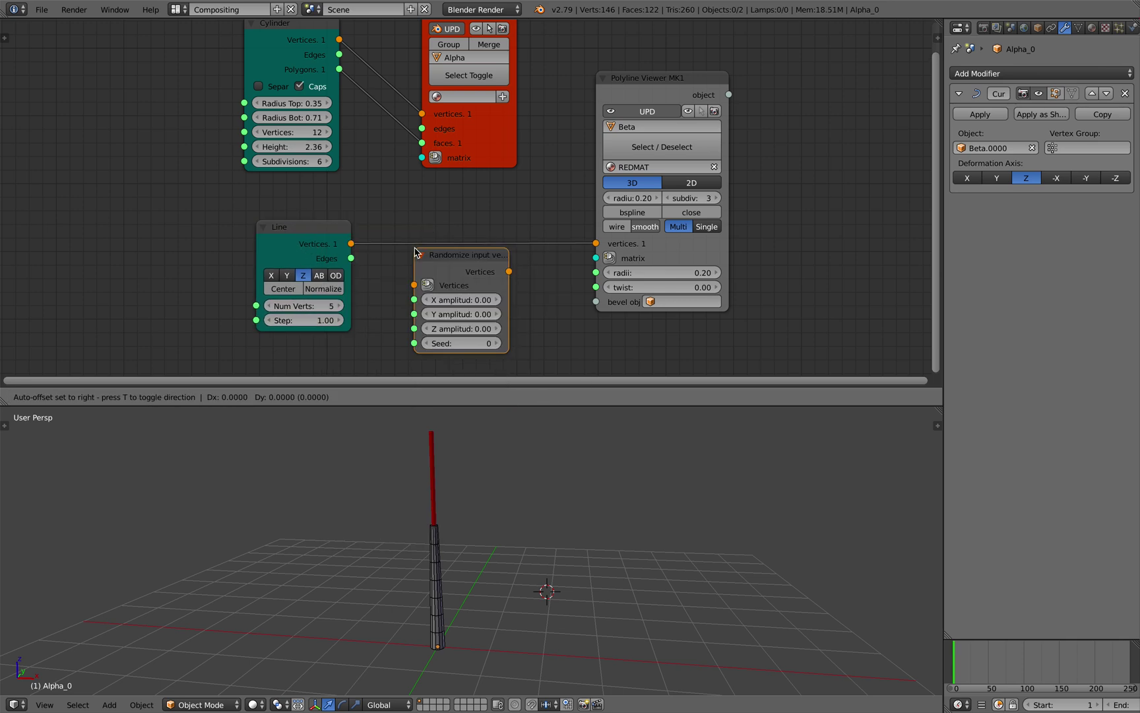
left_click(423, 235)
right_click_drag(464, 301, 466, 320)
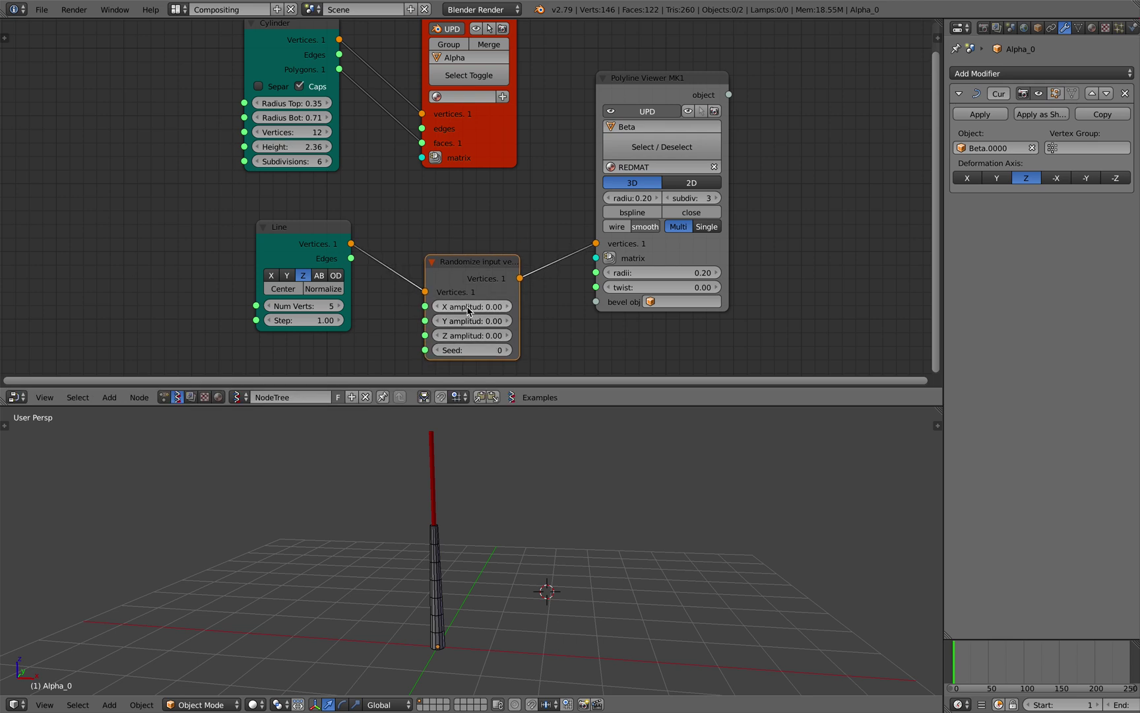
Set the Randomize node's X, Y and Z amplitudes to 0.32 and its seed to 36, saving the file
mouse_move(466, 306)
left_mouse_down()
mouse_move(482, 351)
mouse_move(528, 351)
mouse_move(470, 335)
mouse_move(495, 336)
mouse_move(450, 306)
left_mouse_up()
key("ctrl+s")
left_click(451, 301)
middle_click_drag(299, 155, 328, 130)
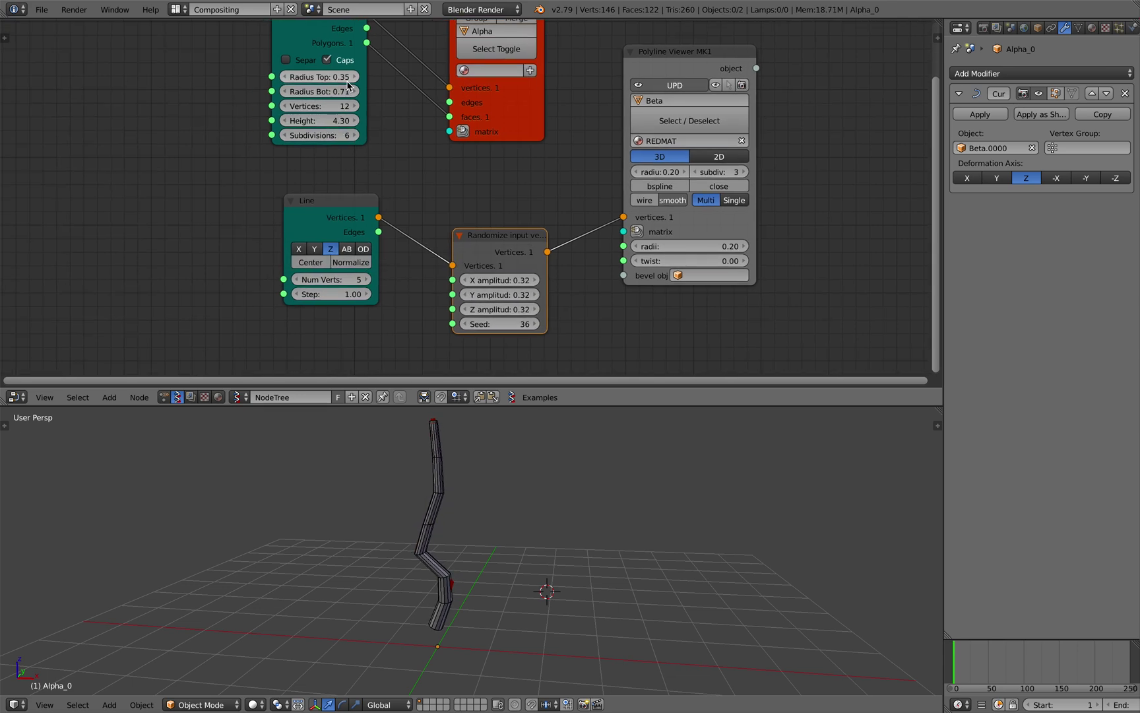
Set the Cylinder node's top radius to 0.29 and bottom radius to 1.88, and vary its height, ending at 4.57
left_click_drag(319, 77, 389, 91)
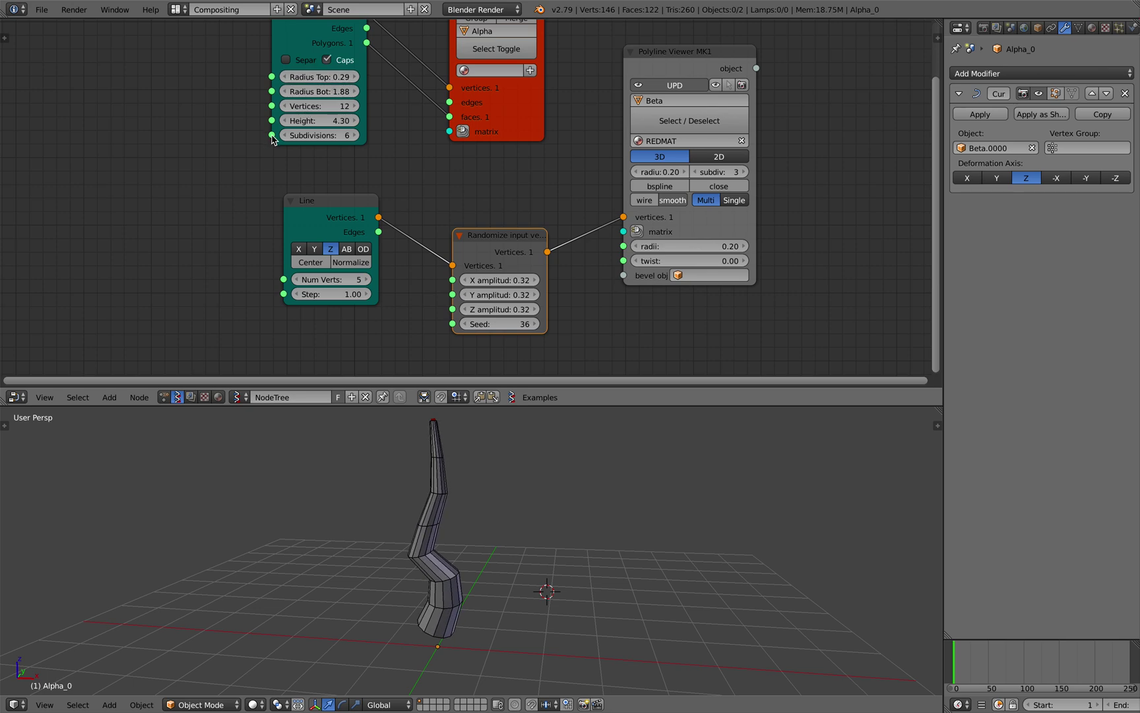
left_click_drag(320, 120, 248, 121)
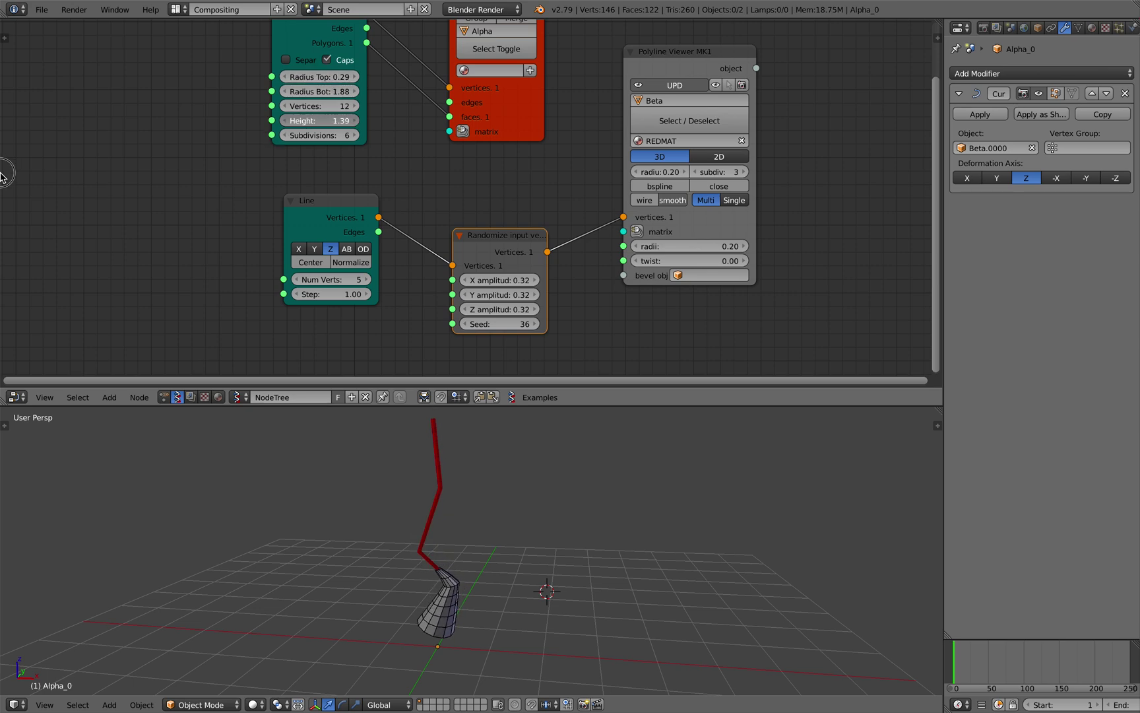
left_click_drag(320, 120, 249, 120)
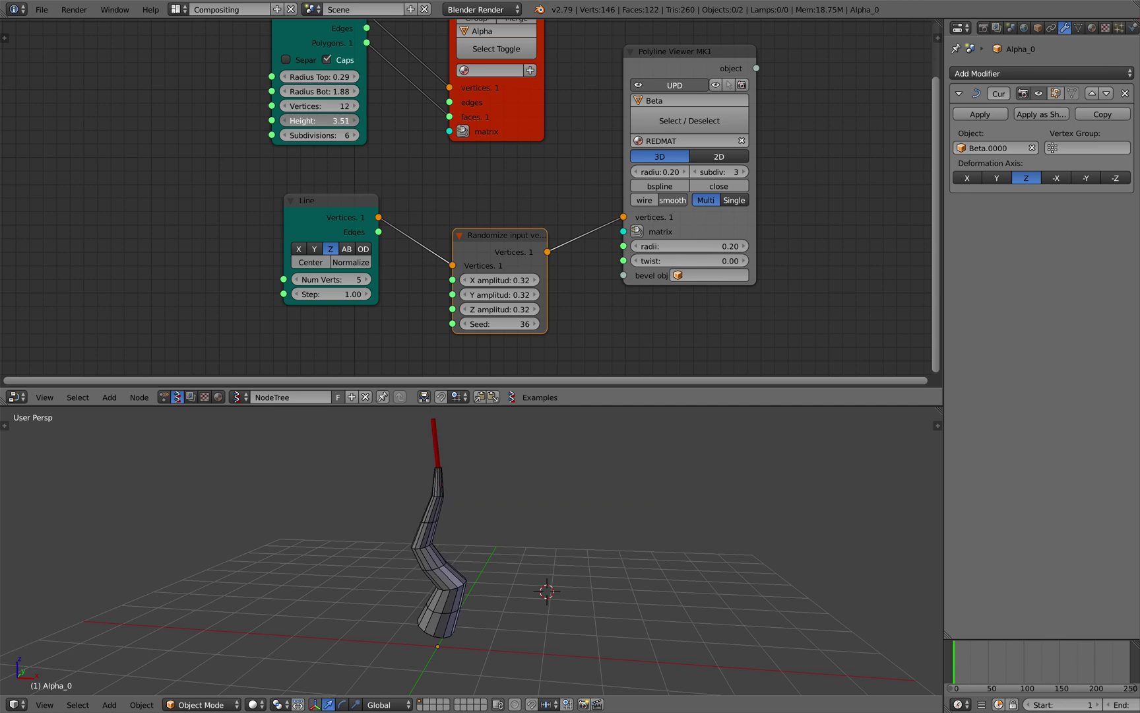
left_click_drag(320, 121, 390, 120)
Raise the Cylinder node's subdivisions to 17 and set its height to 3.93
left_click(357, 136)
left_click(357, 135)
left_click(357, 136)
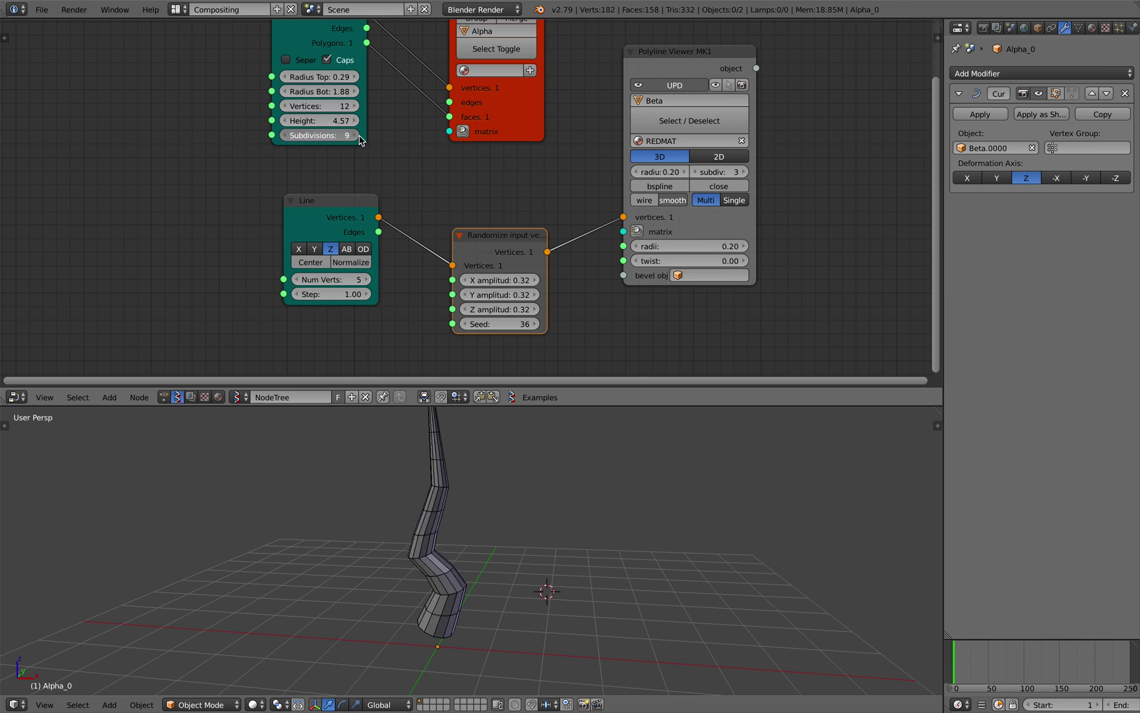
left_click(357, 135)
left_click(357, 135)
left_click(357, 135)
left_click(357, 135)
left_click(361, 138)
left_click(354, 134)
left_click(354, 134)
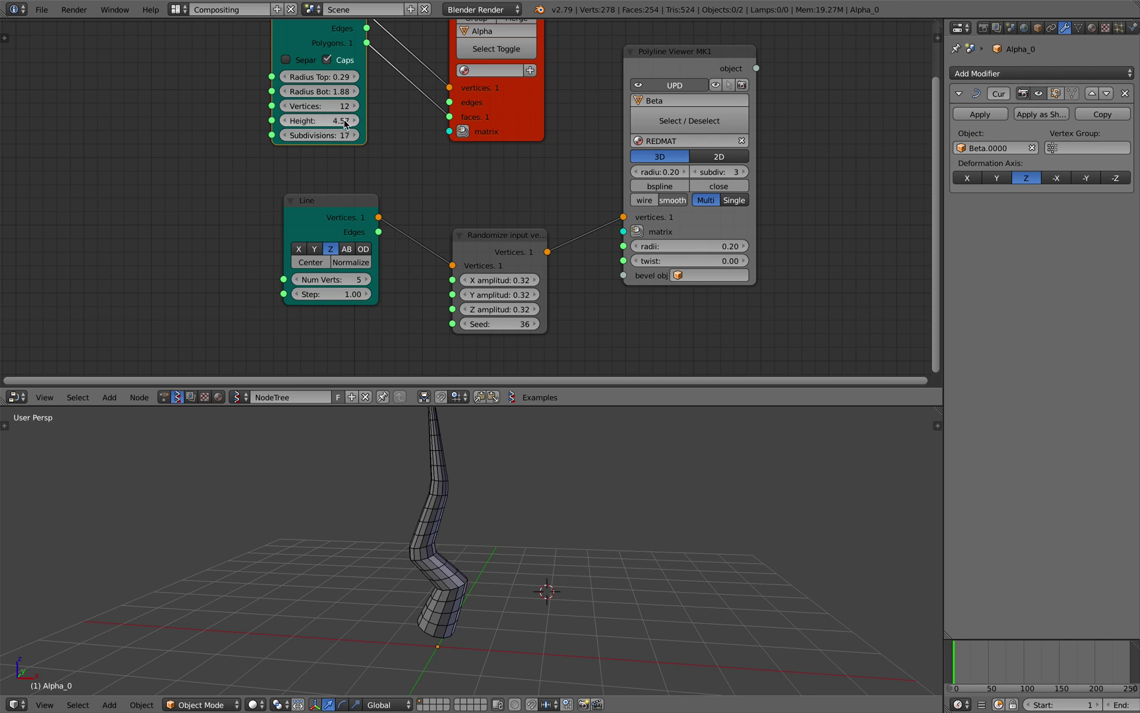
left_click_drag(339, 120, 297, 120)
middle_click_drag(480, 498, 499, 522)
Save the scene as a new blend file with an incremented version number
left_click(42, 9)
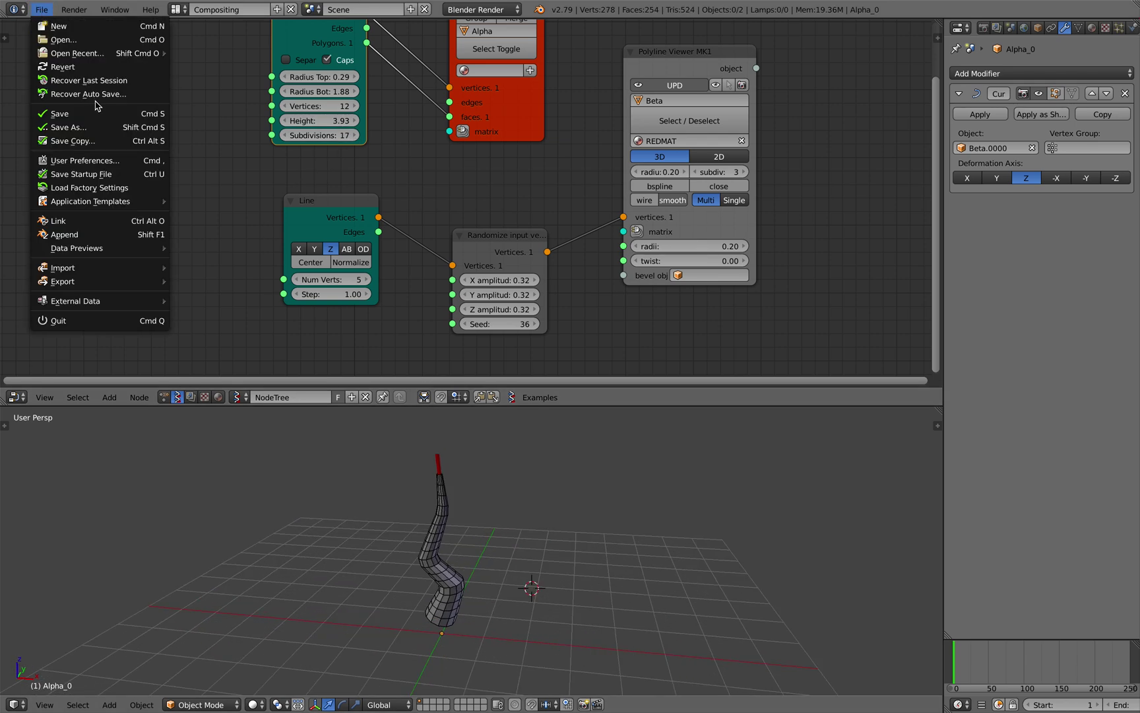
left_click(105, 132)
left_click(1048, 61)
left_click(1096, 45)
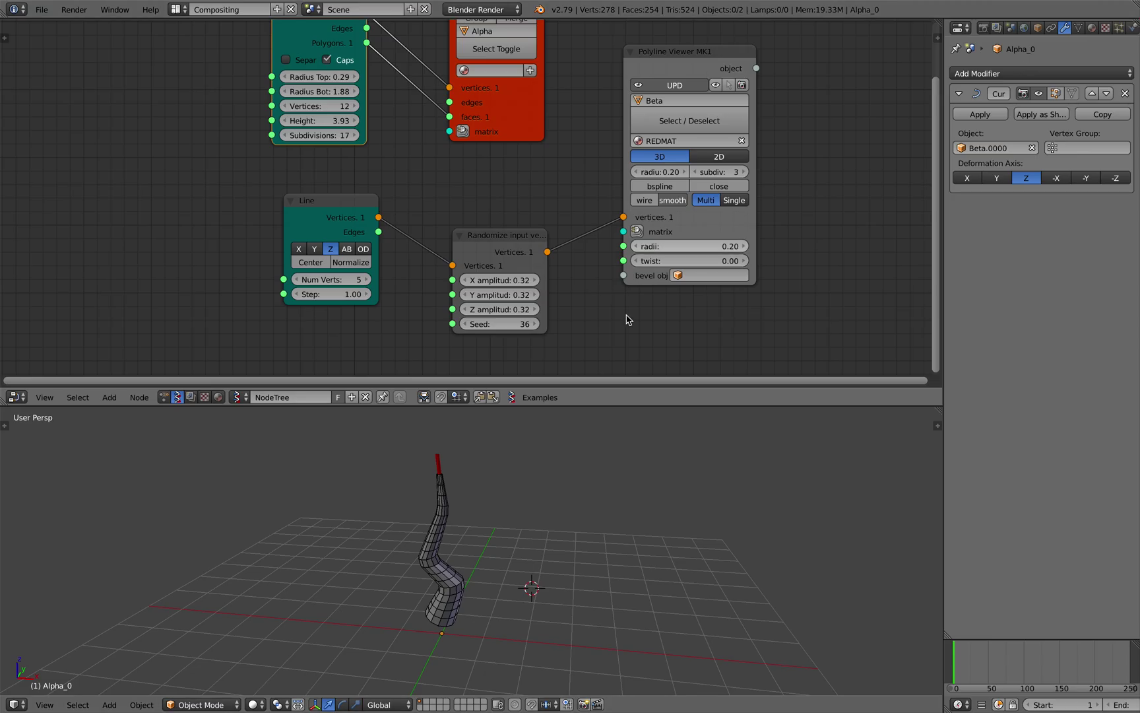
key("ctrl+s")
Rearrange the Line, Randomize and Polyline Viewer nodes into a row beneath the Cylinder and Viewer BMesh nodes
left_click_drag(331, 205, 360, 235)
left_click_drag(480, 246, 474, 227)
scroll(473, 238, "down", 1)
middle_click_drag(468, 244, 458, 269)
left_click_drag(499, 139, 526, 134)
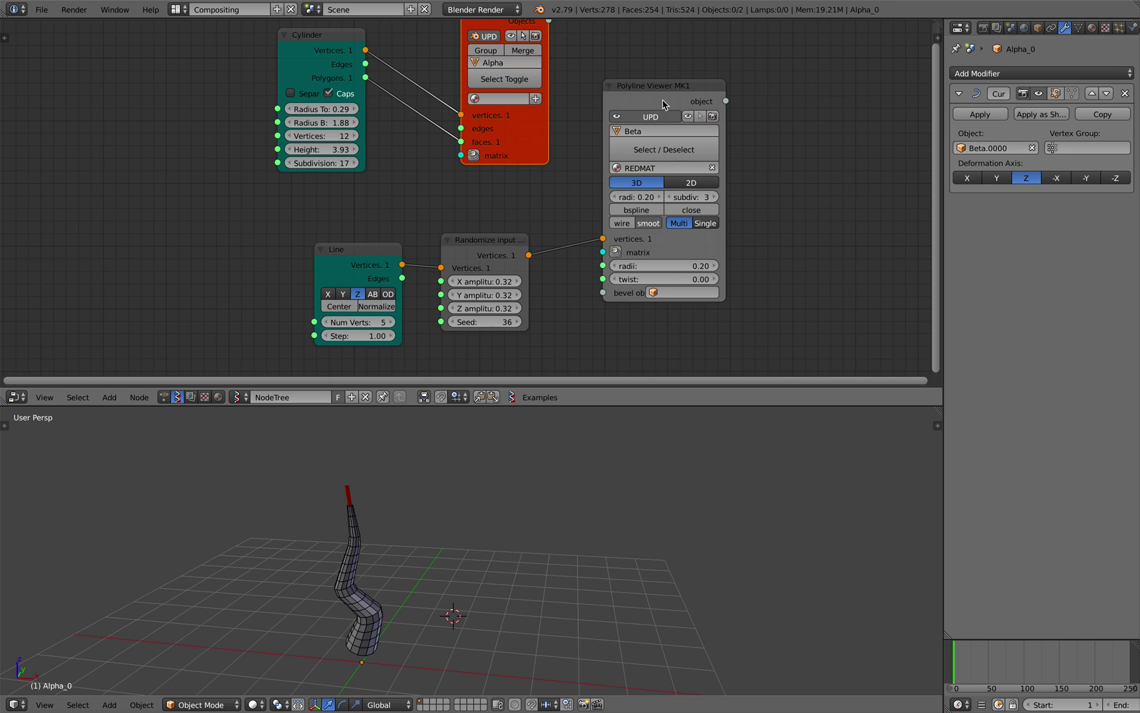
left_click_drag(605, 119, 455, 252)
left_click_drag(373, 258, 278, 249)
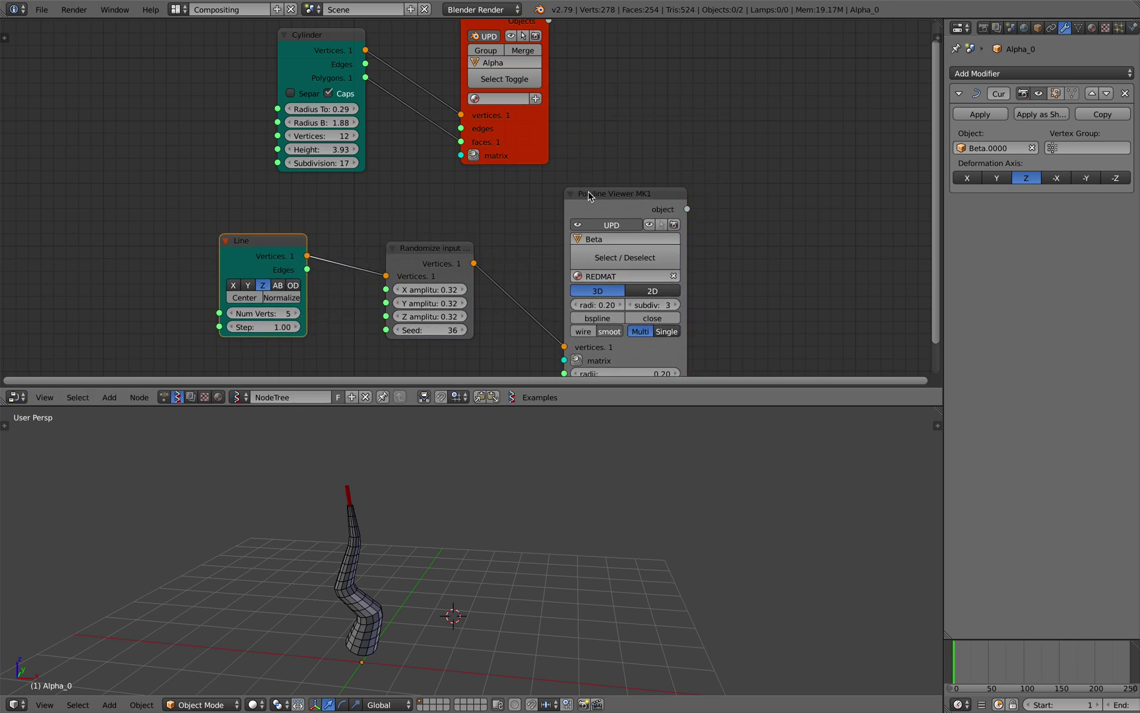
left_click_drag(589, 192, 504, 216)
middle_click_drag(469, 264, 487, 257)
left_click_drag(458, 251, 429, 241)
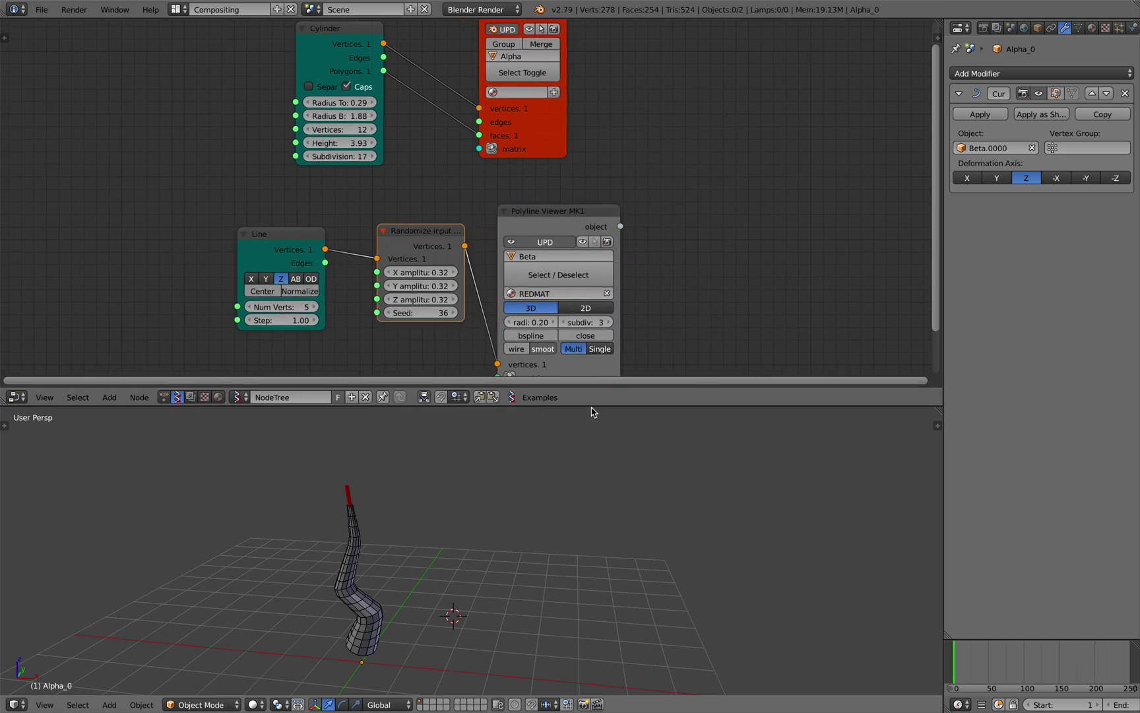
Enlarge the node editor, save the file, and shift the Viewer BMesh and Polyline Viewer nodes further from the others
left_click_drag(592, 406, 594, 466)
scroll(284, 278, "down", 1)
middle_click_drag(238, 261, 333, 231)
key("ctrl+s")
left_click(334, 231)
left_click_drag(613, 143, 666, 140)
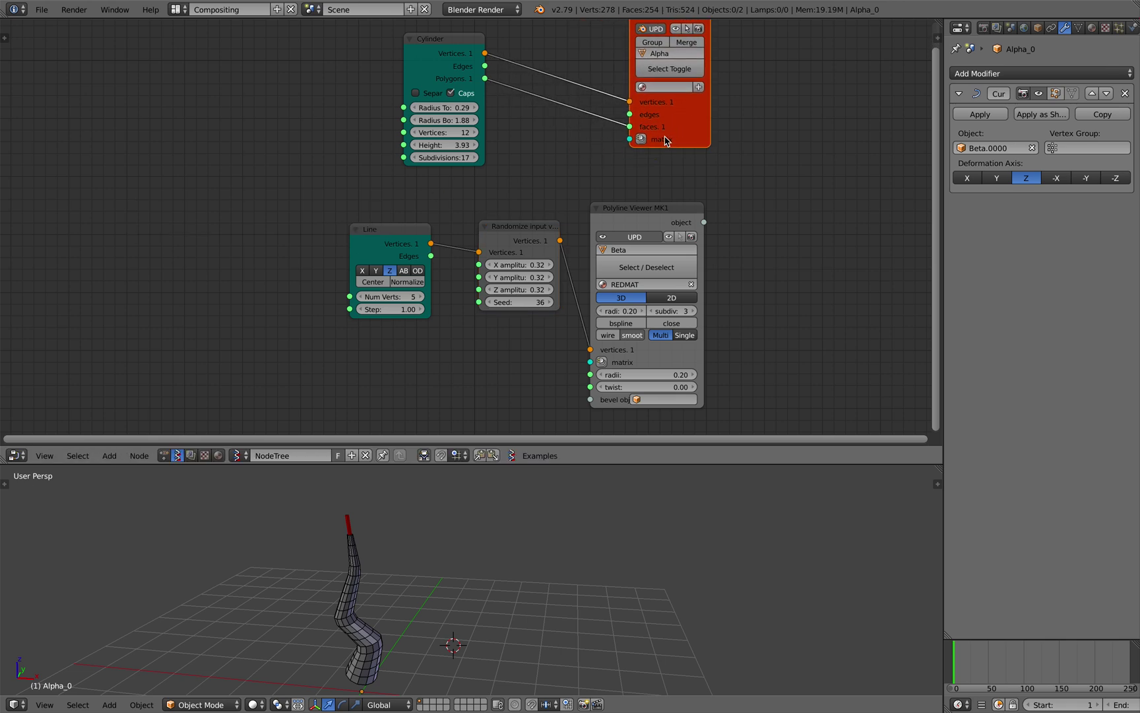
left_click_drag(652, 214, 680, 196)
Tidy the node layout by repositioning the Cylinder, Line, Randomize and Polyline Viewer nodes closer together
middle_click_drag(565, 158, 535, 179)
left_click_drag(403, 70, 385, 59)
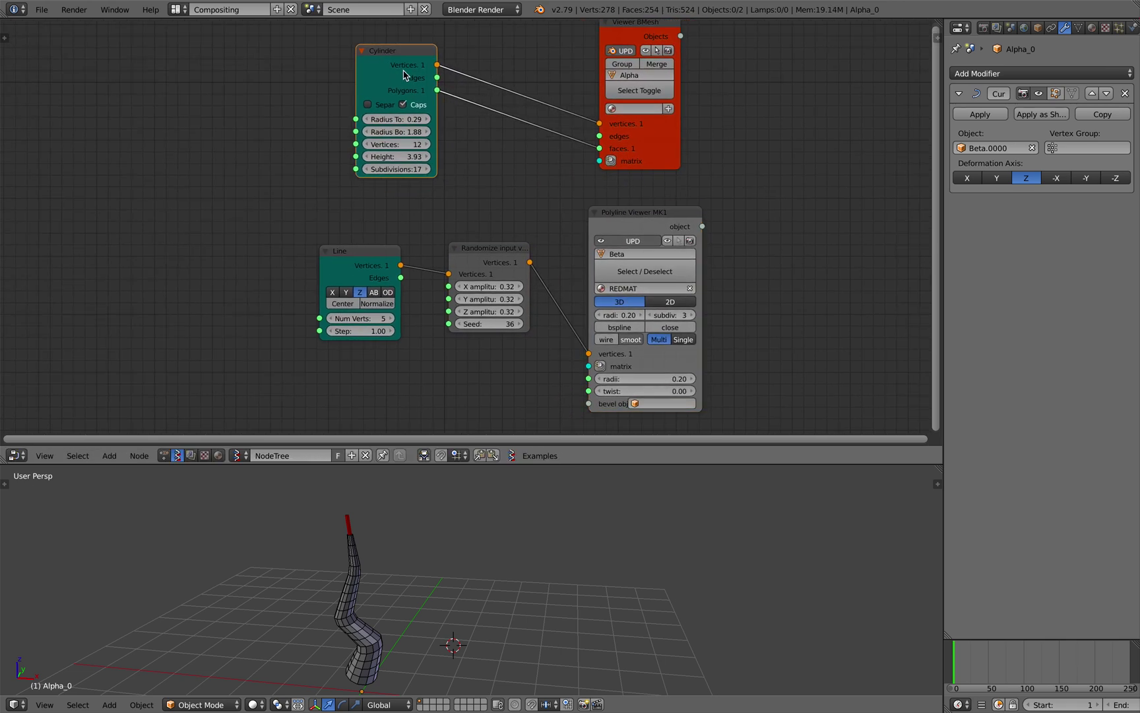
middle_click_drag(624, 125, 600, 149)
left_click(634, 159)
left_click_drag(365, 90, 402, 82)
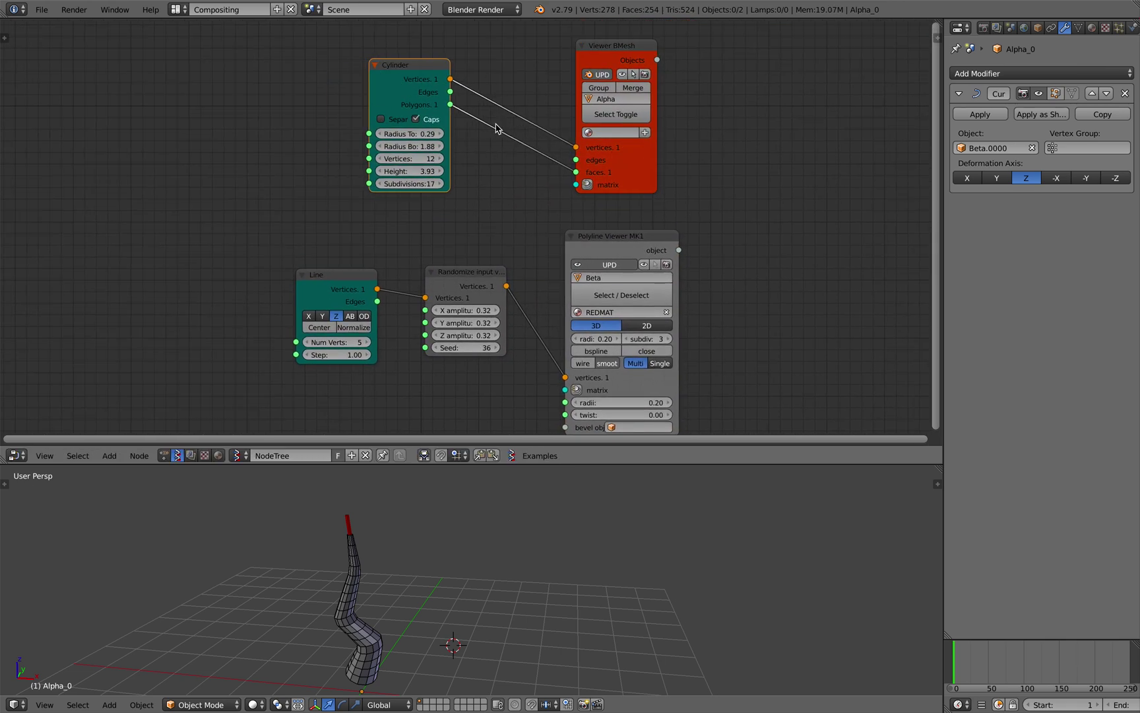
middle_click_drag(436, 205, 438, 180)
left_click_drag(346, 260, 364, 252)
left_click_drag(506, 250, 499, 255)
left_click_drag(607, 226, 593, 218)
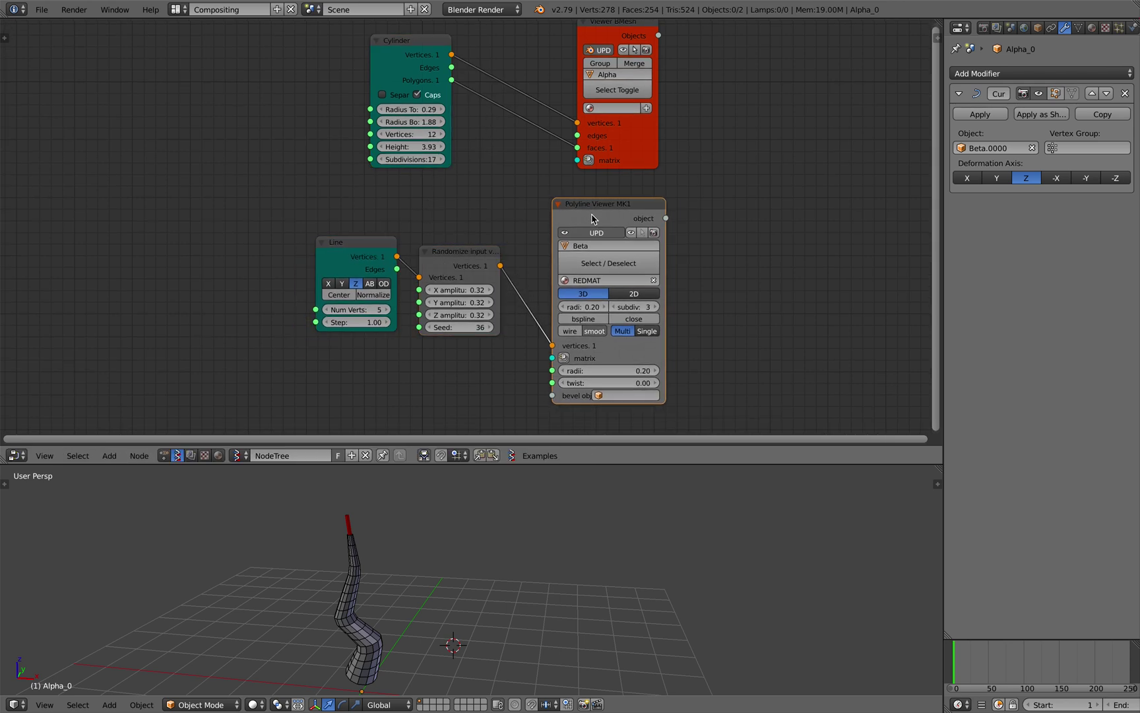
Add a second Line node beside the existing nodes with 5 vertices along the X axis
middle_click_drag(448, 522, 476, 519)
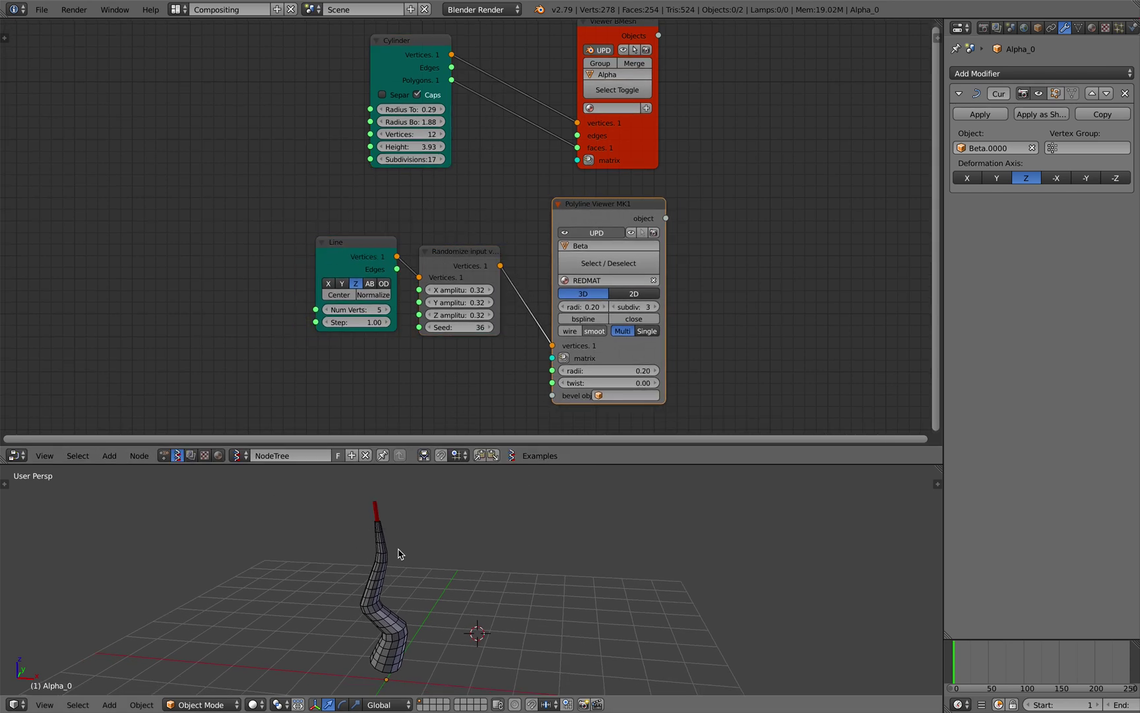
middle_click_drag(396, 547, 446, 534)
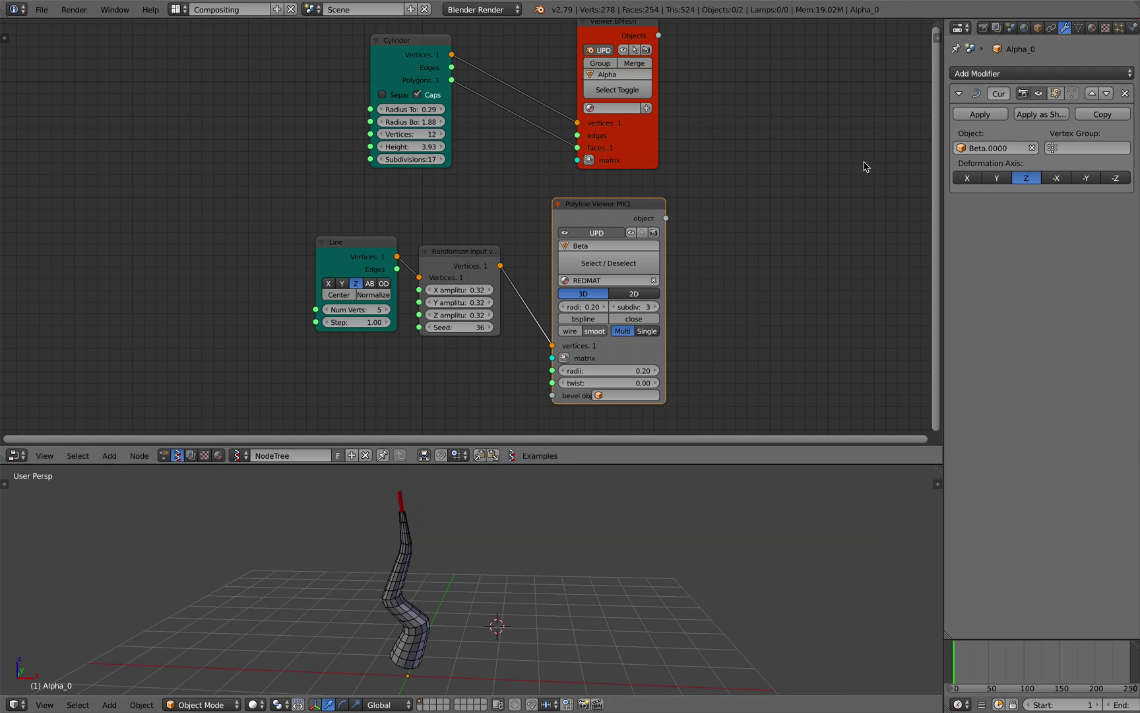
middle_click_drag(827, 181, 800, 188)
key("alt+space")
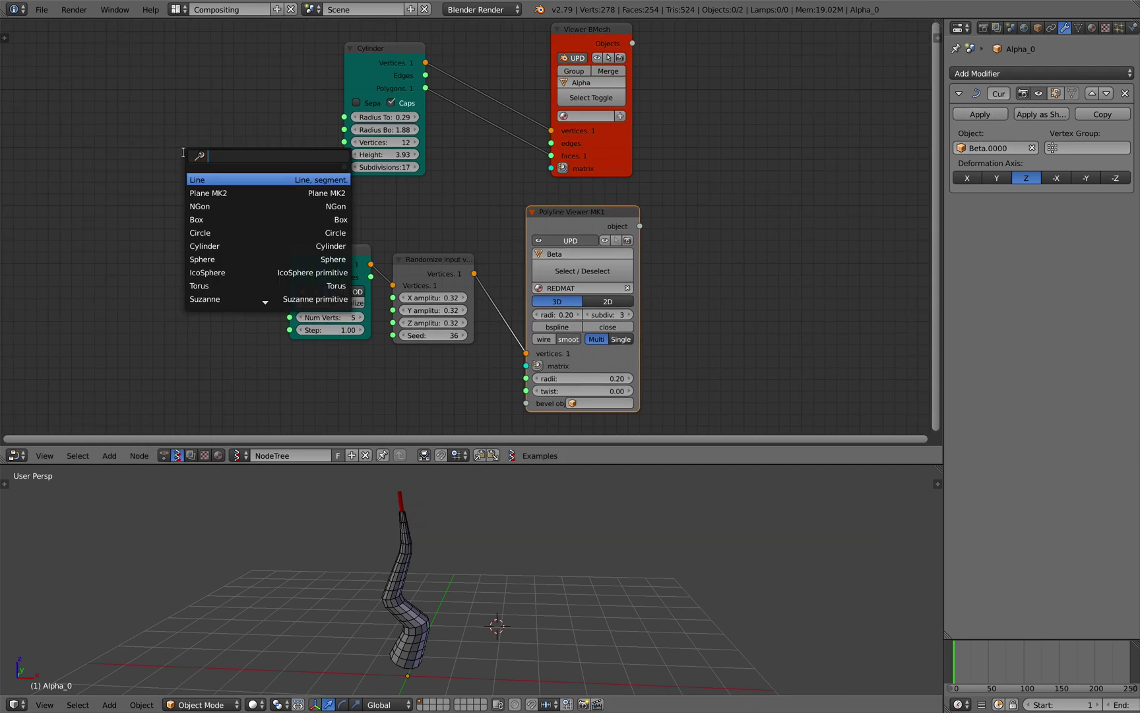
type("line")
key("Return")
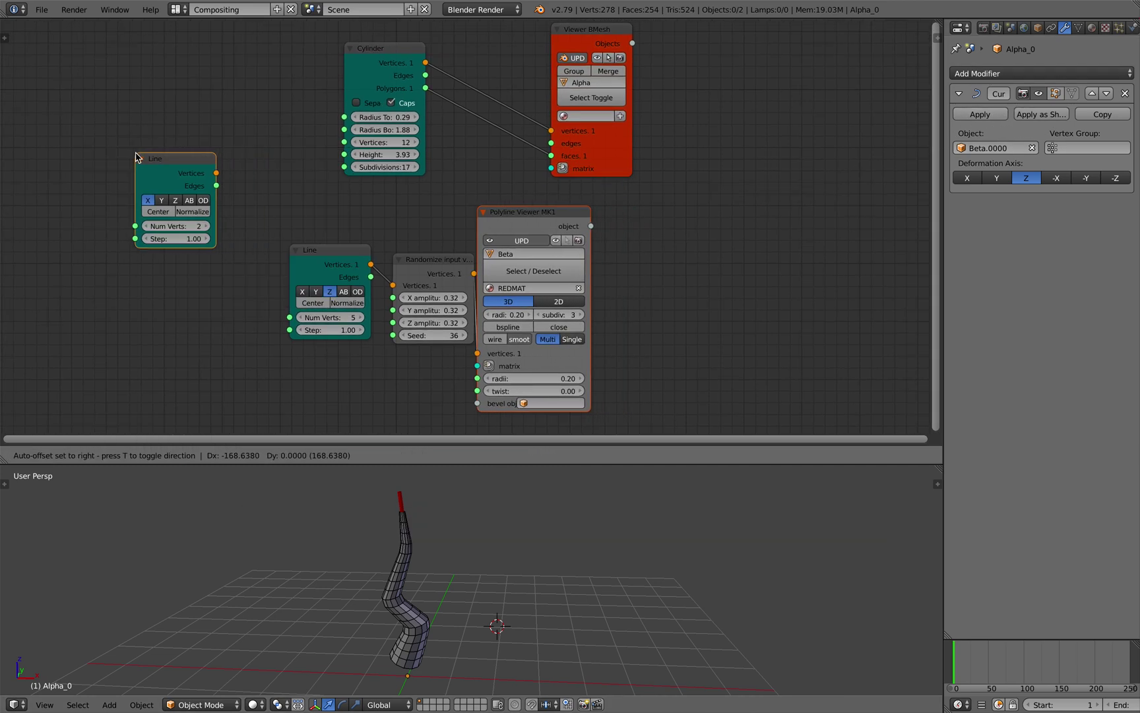
left_click(144, 157)
left_click_drag(485, 210, 527, 202)
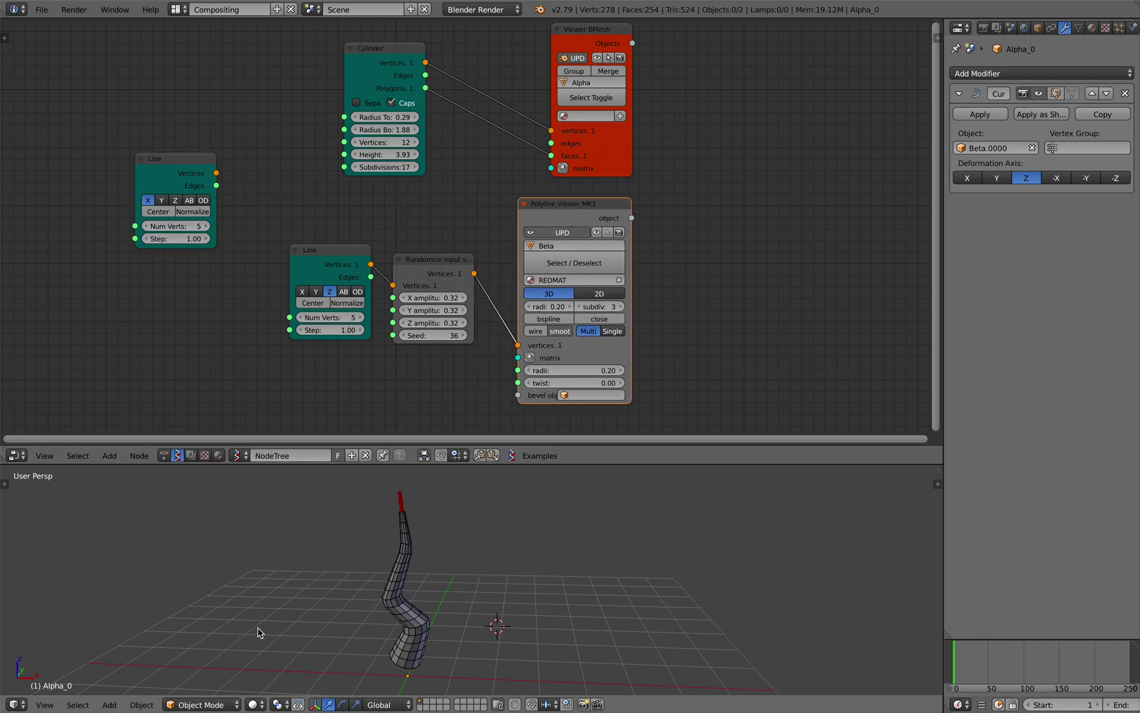
Link the new Line's vertices to the matrix inputs of both the Polyline Viewer and Viewer BMesh nodes
middle_click_drag(323, 616, 318, 598)
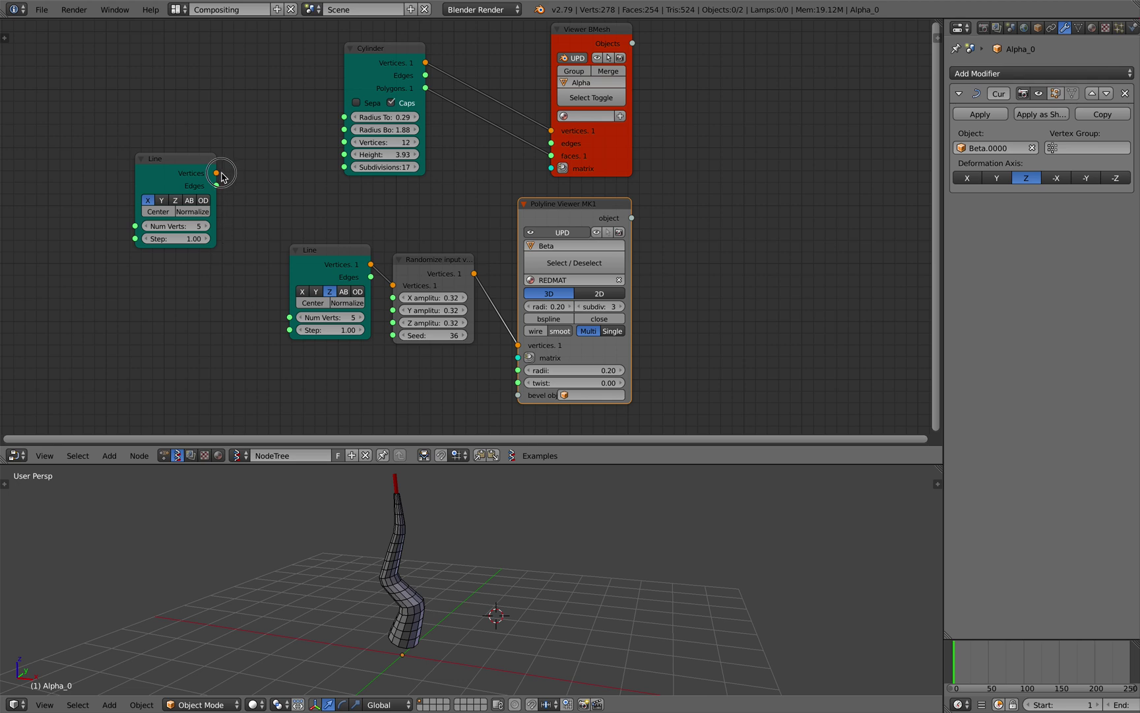
left_click_drag(217, 173, 519, 357)
left_click_drag(553, 400, 578, 391)
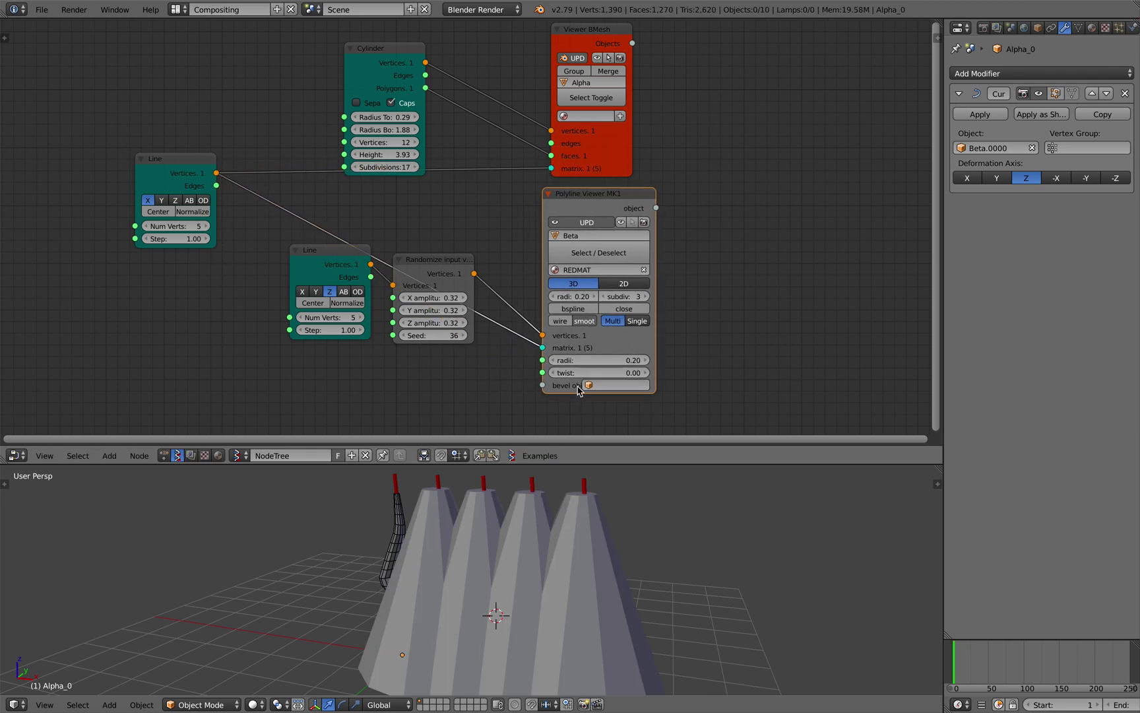
middle_click_drag(532, 528, 493, 553)
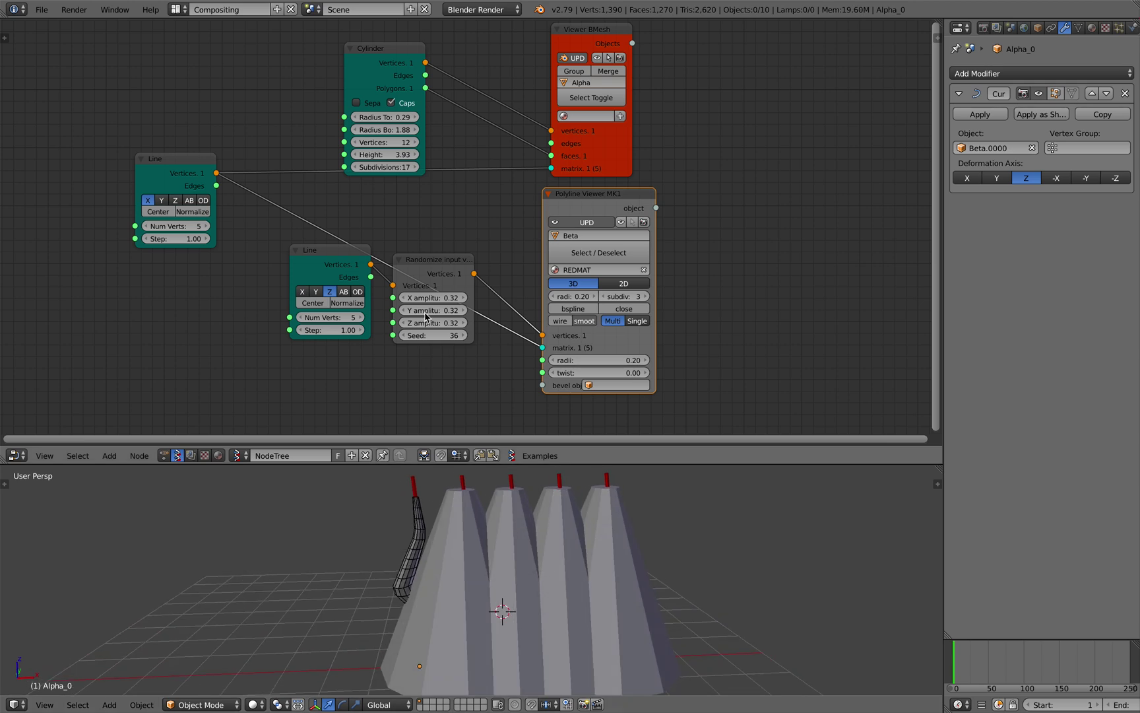
Move the X-axis Line node down and away from the others, then reduce the Cylinder's top radius to 0.14 and bottom radius to 1.04
left_click_drag(207, 178, 183, 209)
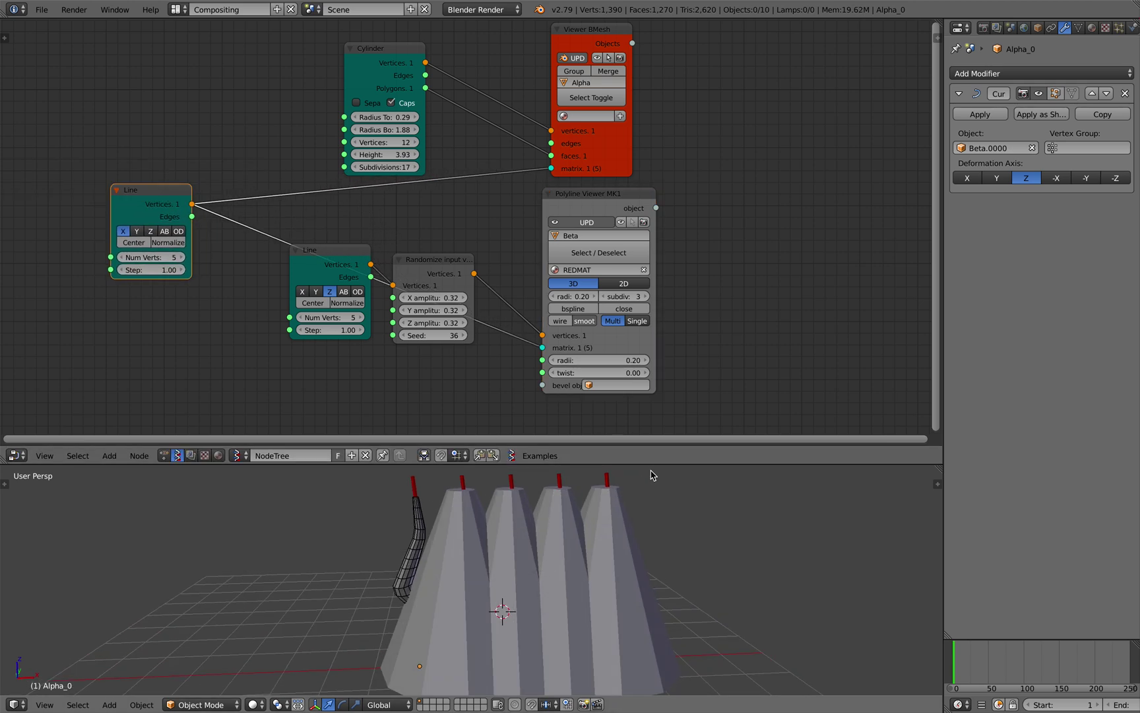
middle_click_drag(678, 526, 666, 530)
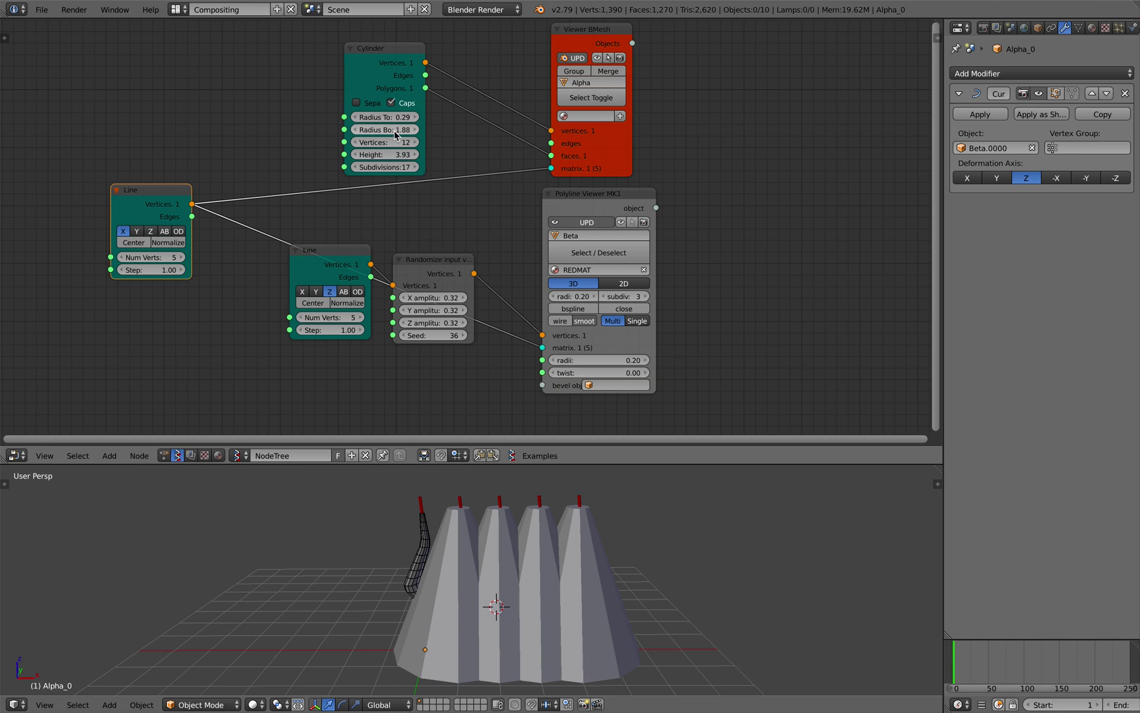
mouse_move(394, 117)
left_mouse_down()
mouse_move(383, 117)
mouse_move(406, 130)
mouse_move(353, 130)
mouse_move(421, 117)
mouse_move(378, 117)
left_mouse_up()
Select the tapered cylinders one after another to check which of them carry a modifier, finishing on the last cylinder in the row
right_click(477, 540)
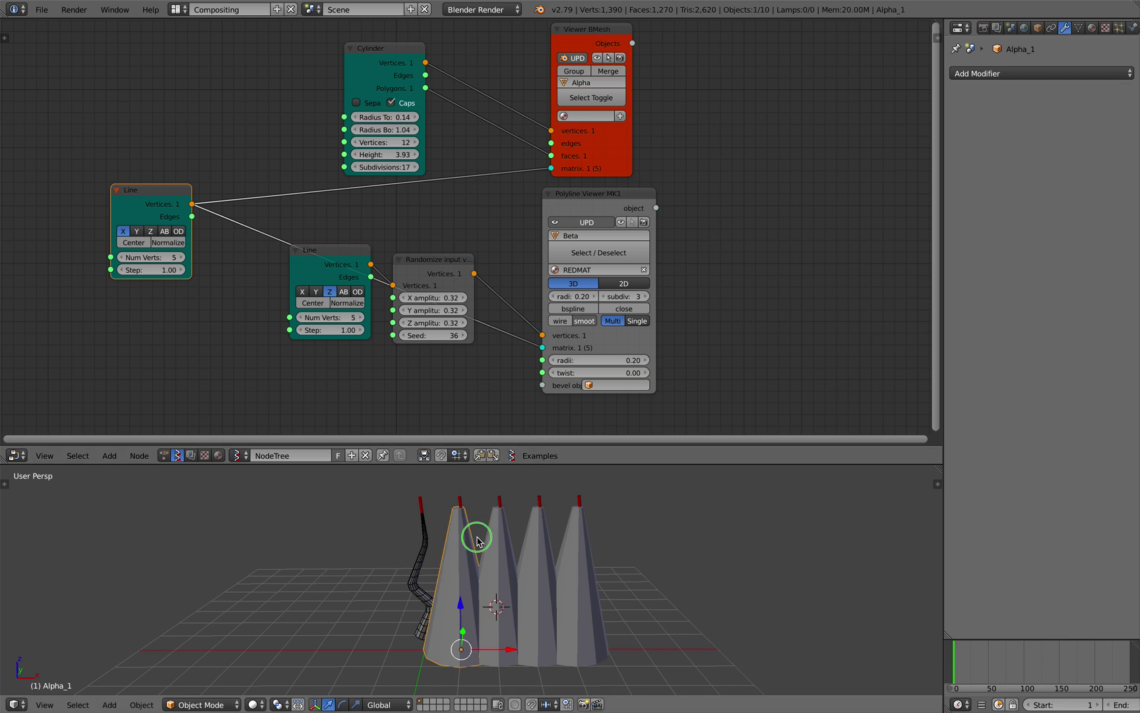
right_click(427, 542)
right_click(464, 542)
middle_click_drag(451, 540, 435, 540, "shift")
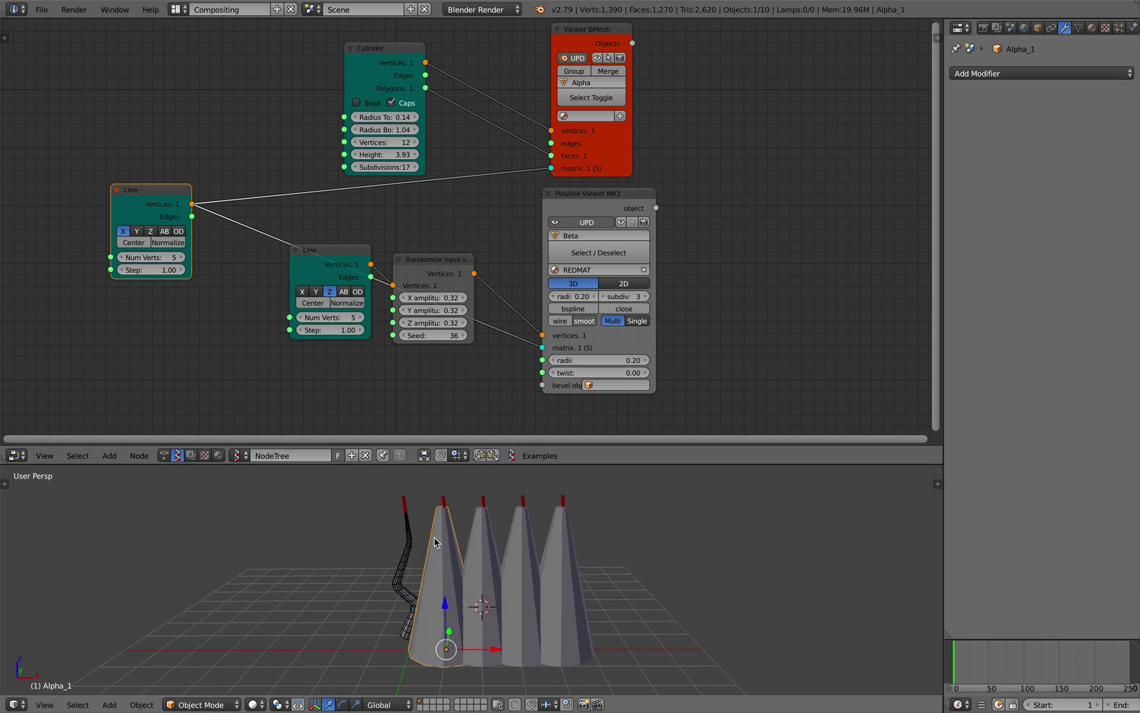
right_click(471, 542)
right_click(441, 531)
right_click(508, 534, "shift")
right_click(551, 534, "shift")
middle_click_drag(491, 523, 491, 528, "shift")
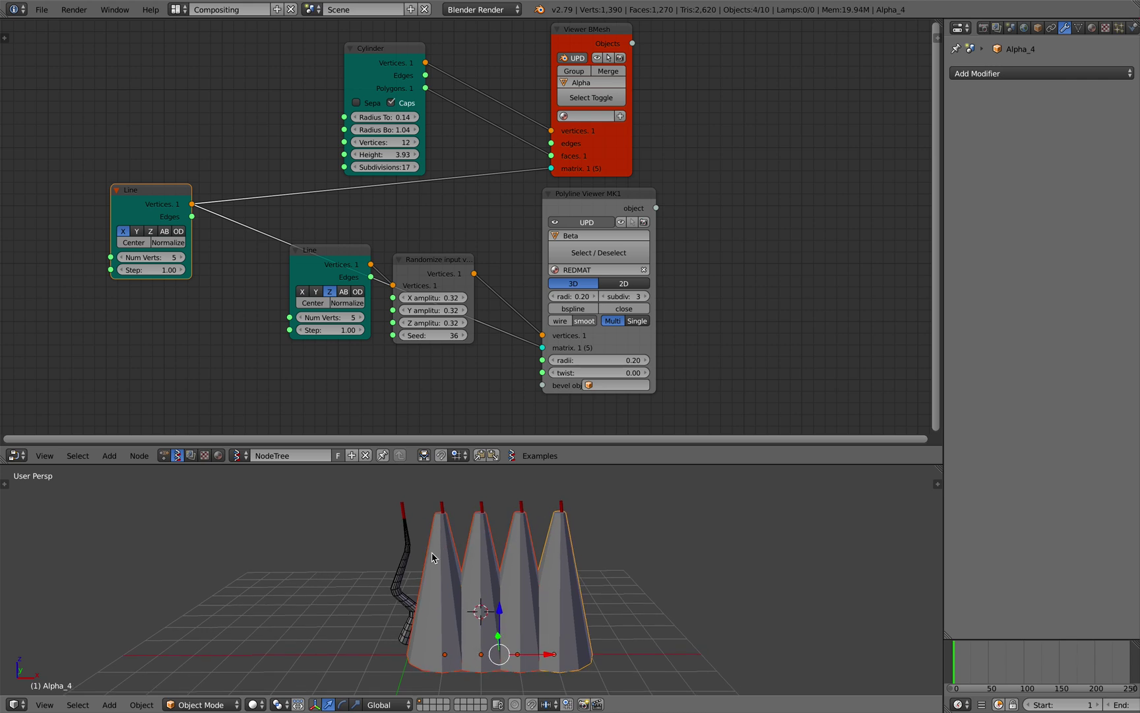
right_click(583, 537)
scroll(551, 546, "up", 2)
scroll(578, 548, "down", 1)
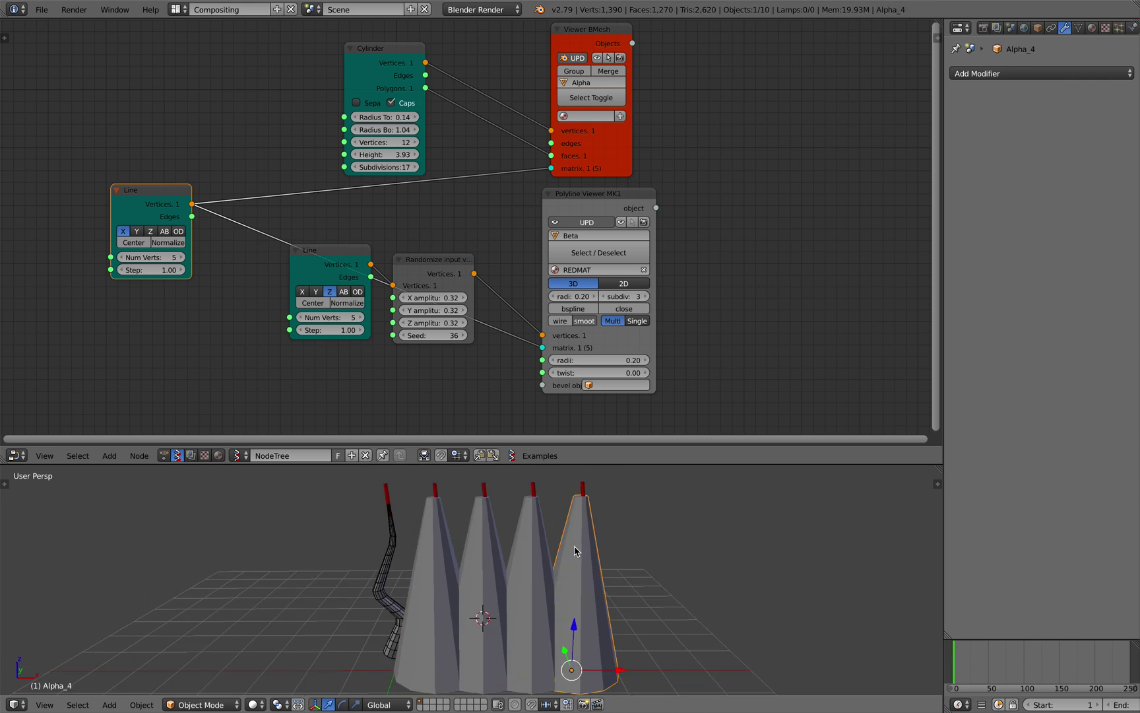
Save the file over the existing one and open an Outliner above the modifier properties
key("ctrl+s")
left_click(574, 545)
left_click_drag(1134, 22, 1122, 240)
left_click(958, 28)
left_click(985, 247)
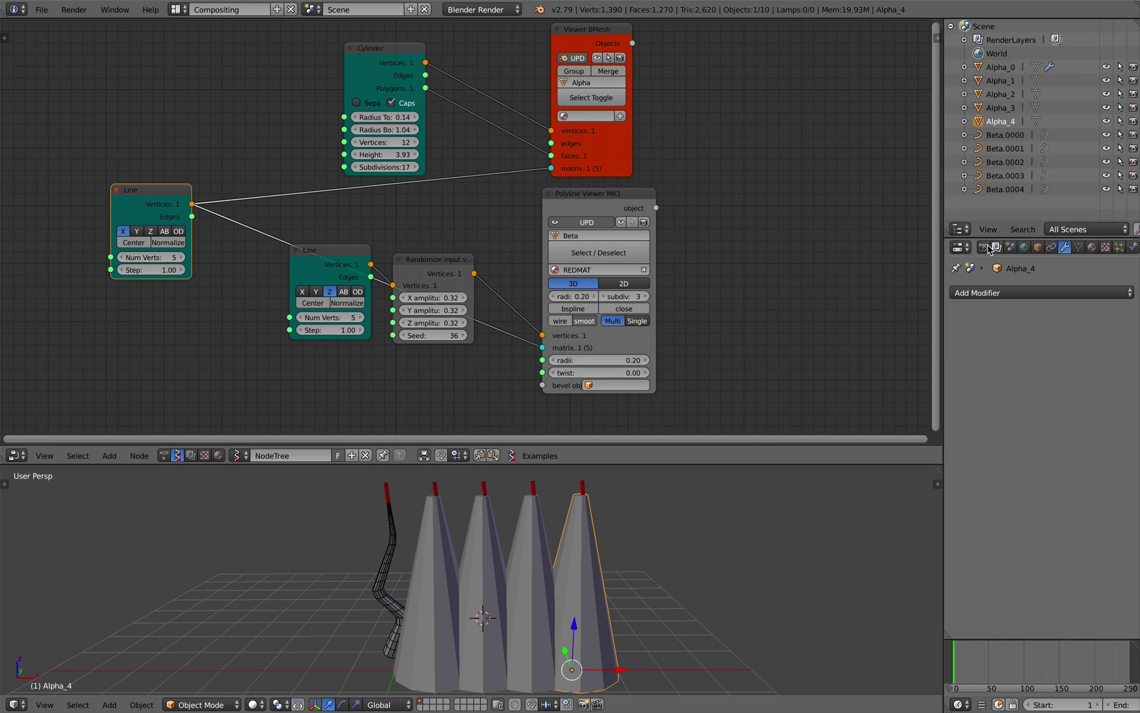
Hide the red Beta polylines in the viewport through the Polyline Viewer node
scroll(674, 182, "up", 2)
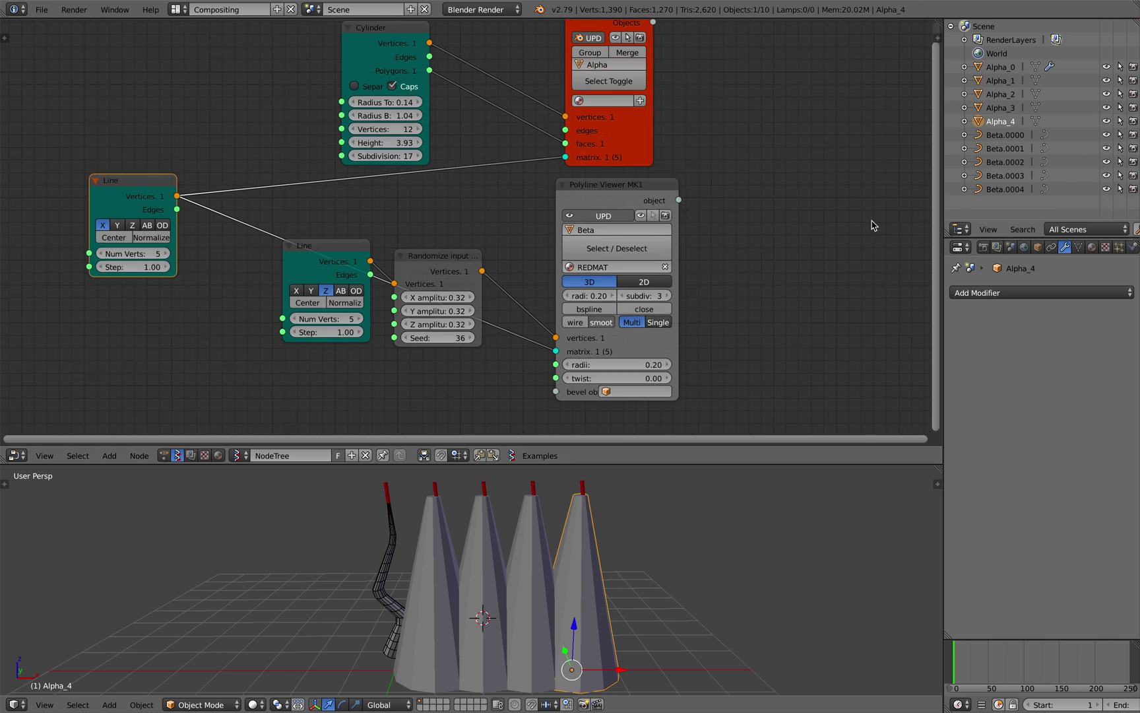
left_click(643, 217)
scroll(571, 509, "down", 2)
middle_click_drag(559, 519, 532, 526, "shift")
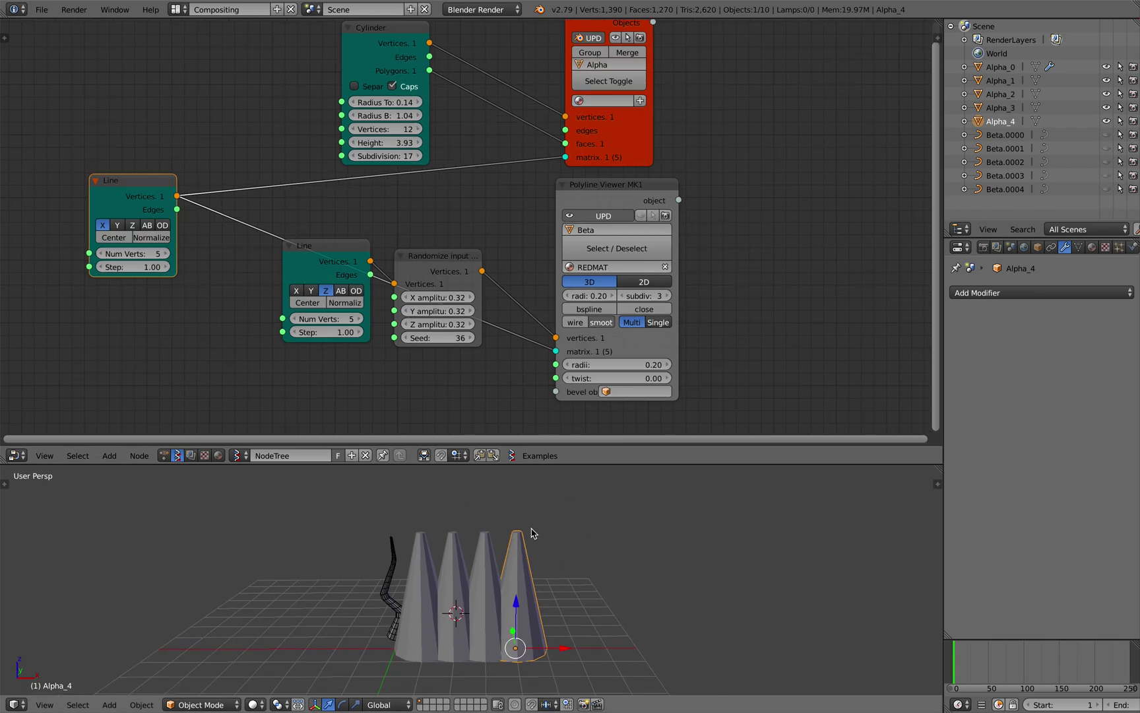
scroll(532, 526, "up", 1)
scroll(479, 568, "up", 1)
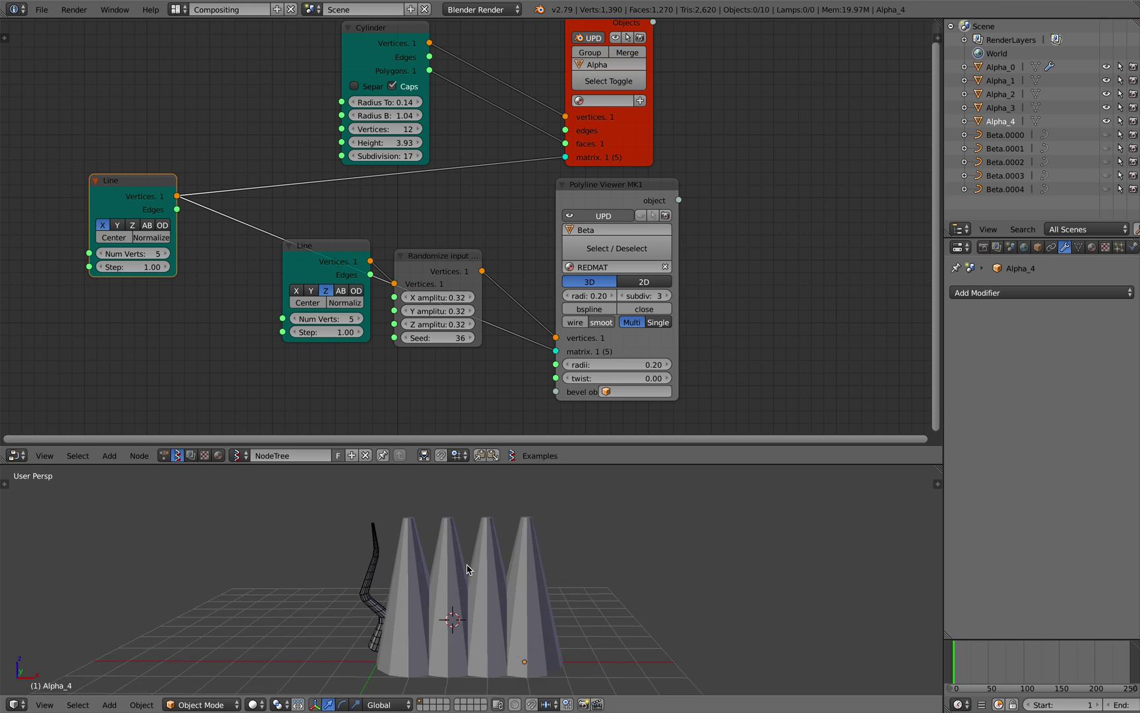
Select all the cylinders with Alpha_0 active and link its modifiers to the others
key("a")
right_click(381, 553, "shift")
mouse_move(380, 553)
middle_mouse_down()
mouse_move(396, 553)
mouse_move(384, 556)
mouse_move(368, 533)
middle_mouse_up()
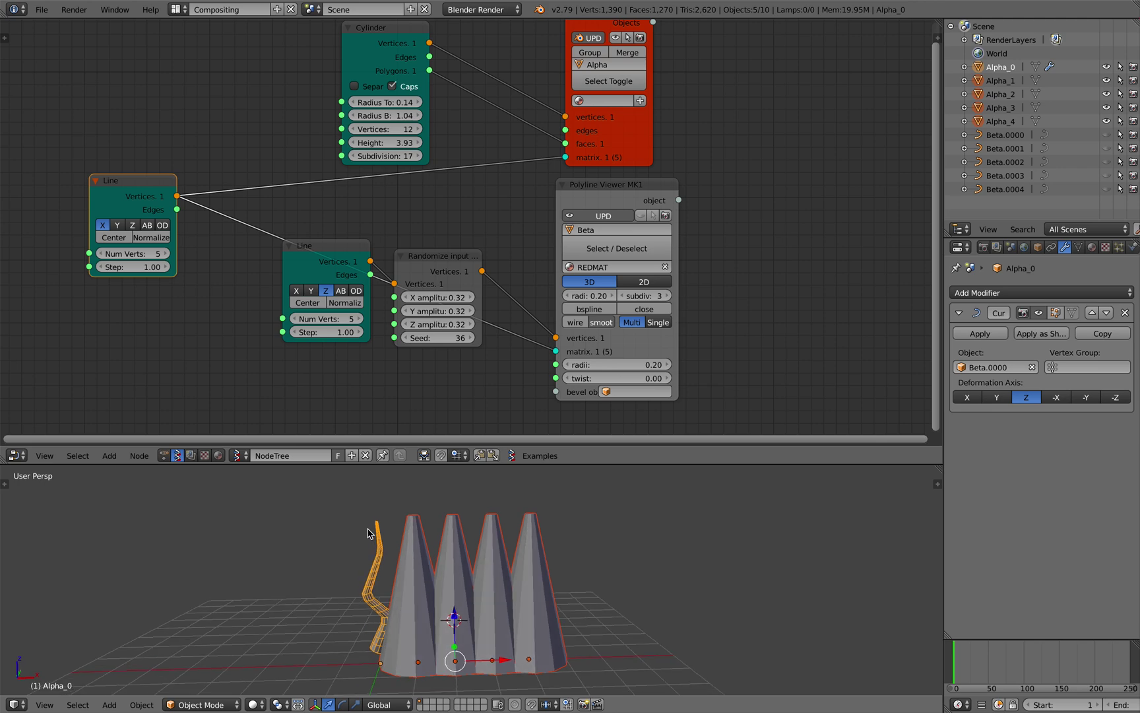
key("ctrl+l")
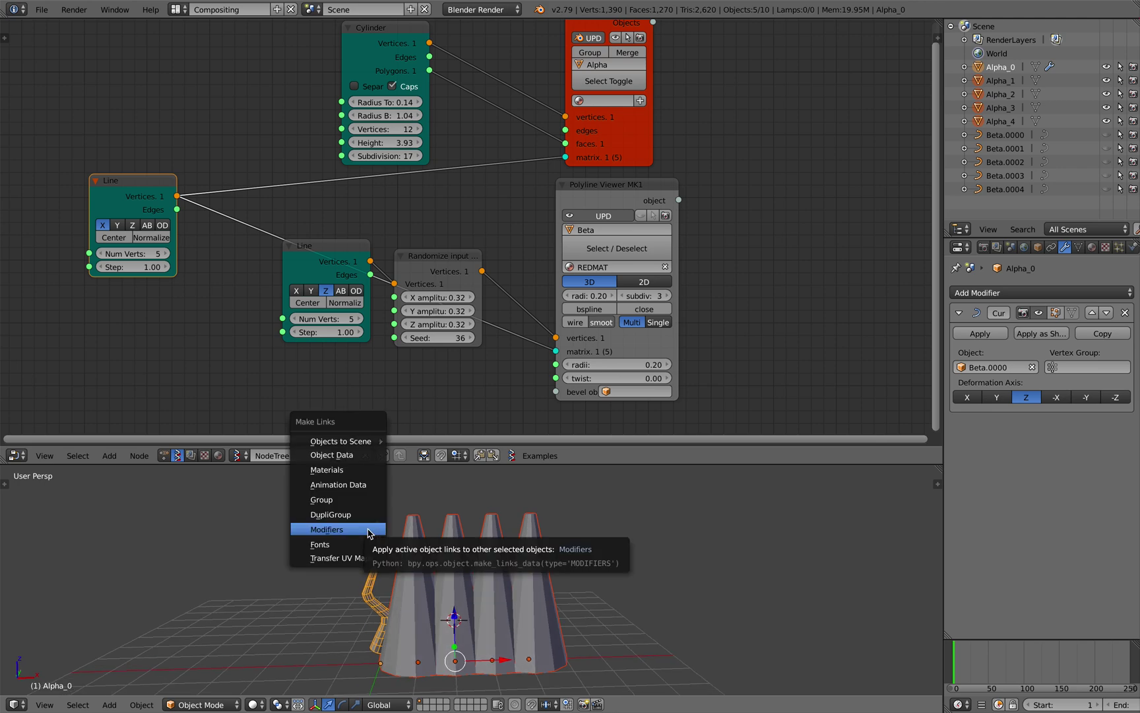
left_click(368, 530)
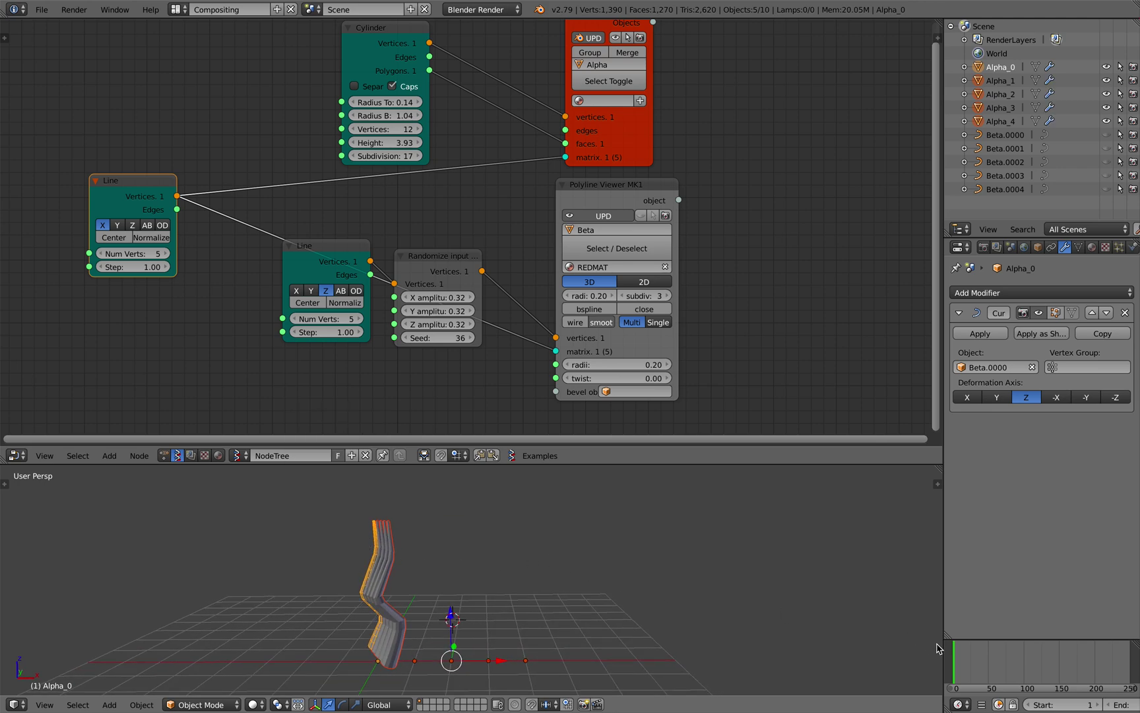
Go to frame 27, select each deformed cylinder in turn to check its Curve modifier's target object, and widen the properties area
left_click(975, 660)
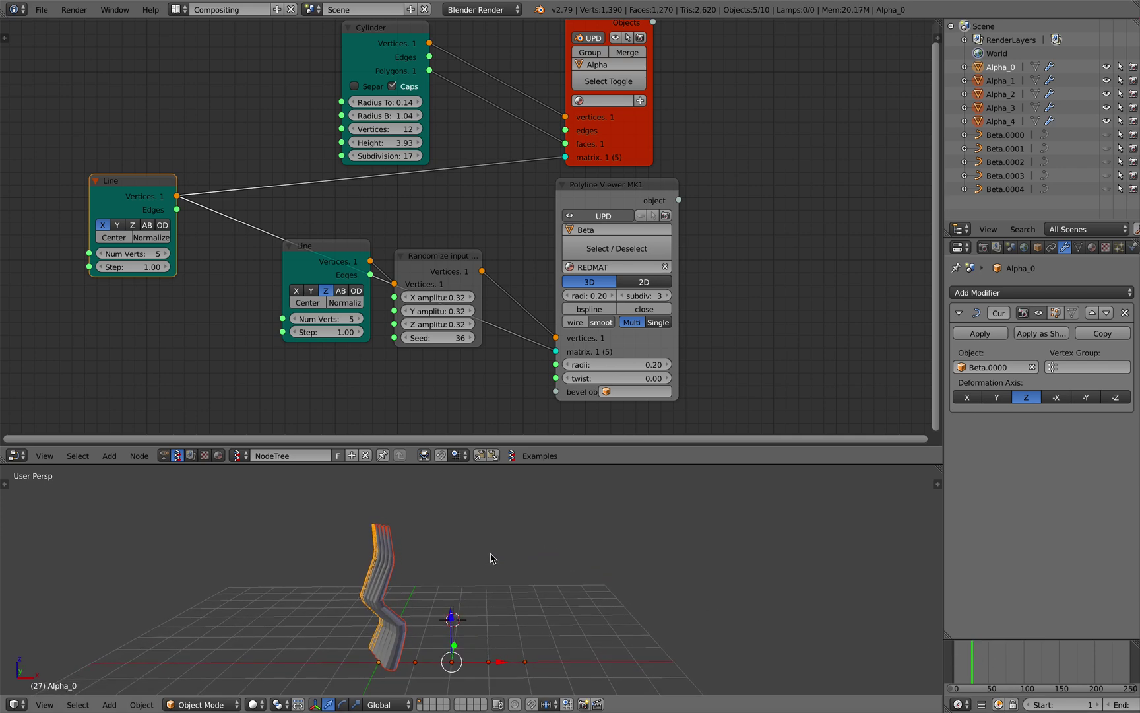
middle_click_drag(351, 563, 461, 553)
right_click(433, 541)
right_click(422, 537)
right_click(414, 534)
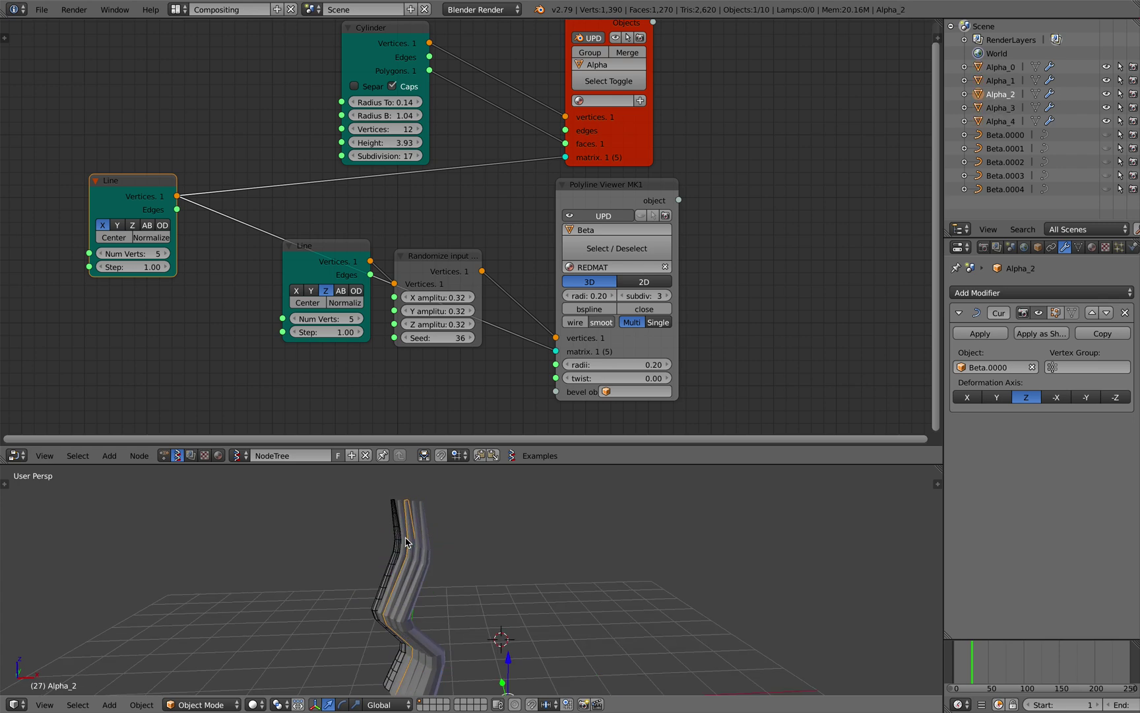
right_click(399, 529)
right_click(405, 528)
right_click(414, 526)
right_click(421, 529)
right_click(428, 528)
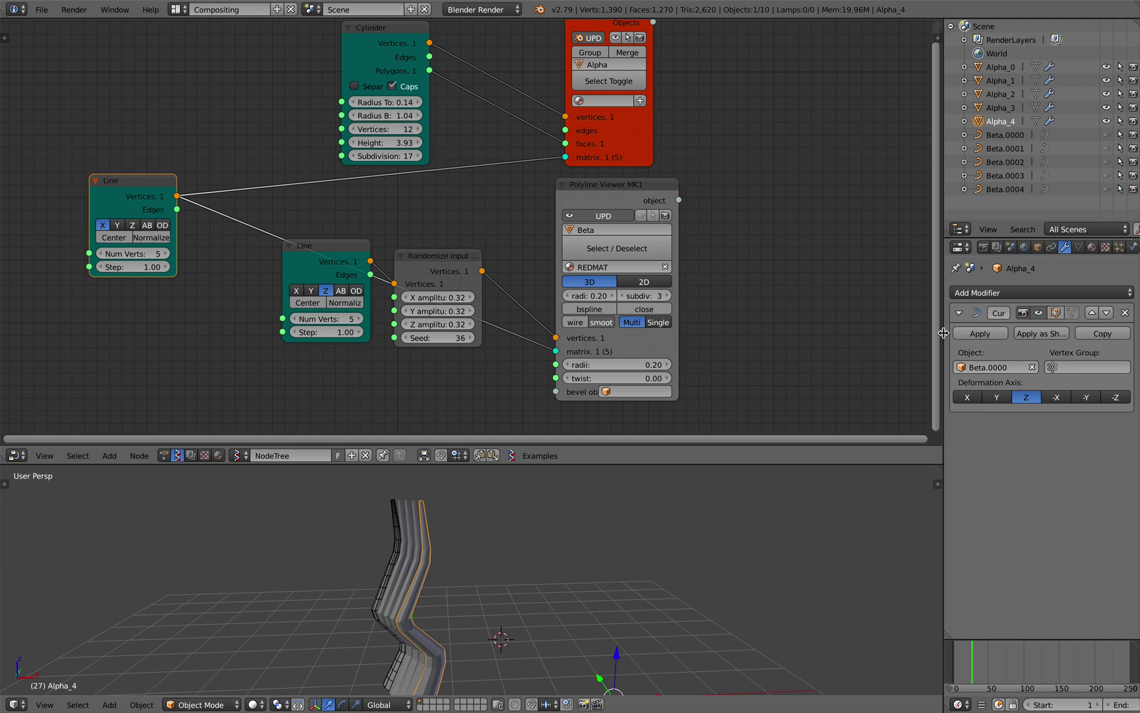
left_click_drag(944, 332, 911, 332)
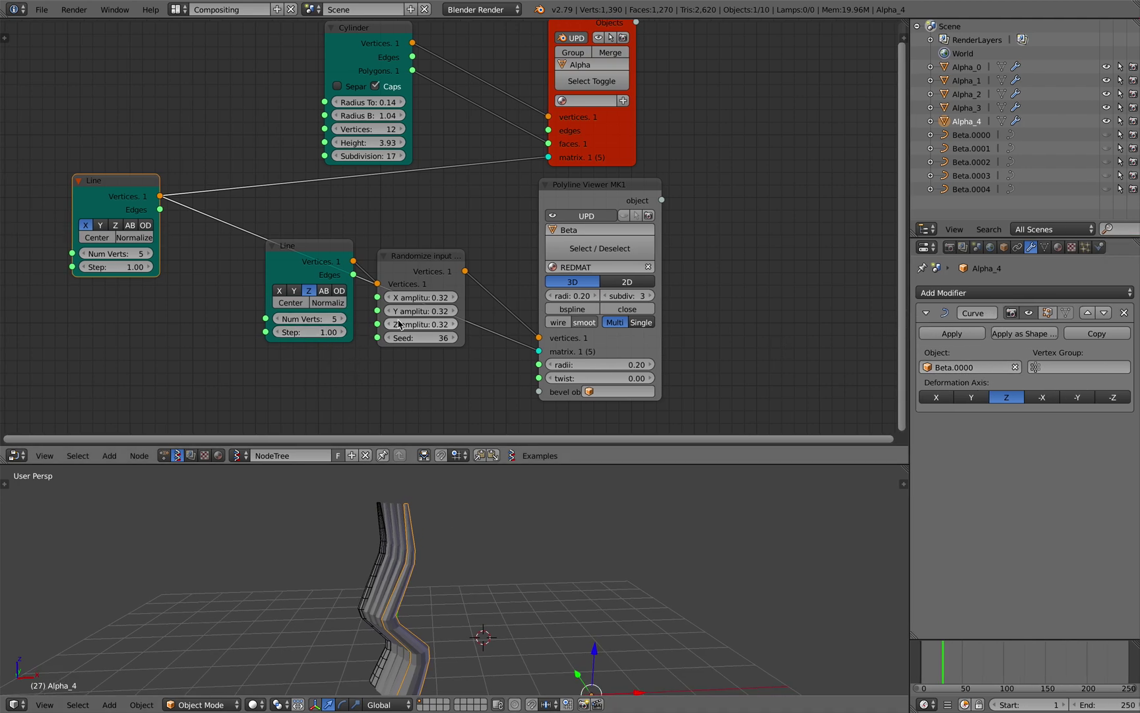
Rearrange the Z-axis Line and Randomize nodes lower to clear space from the matrix link
left_click_drag(425, 264, 424, 305)
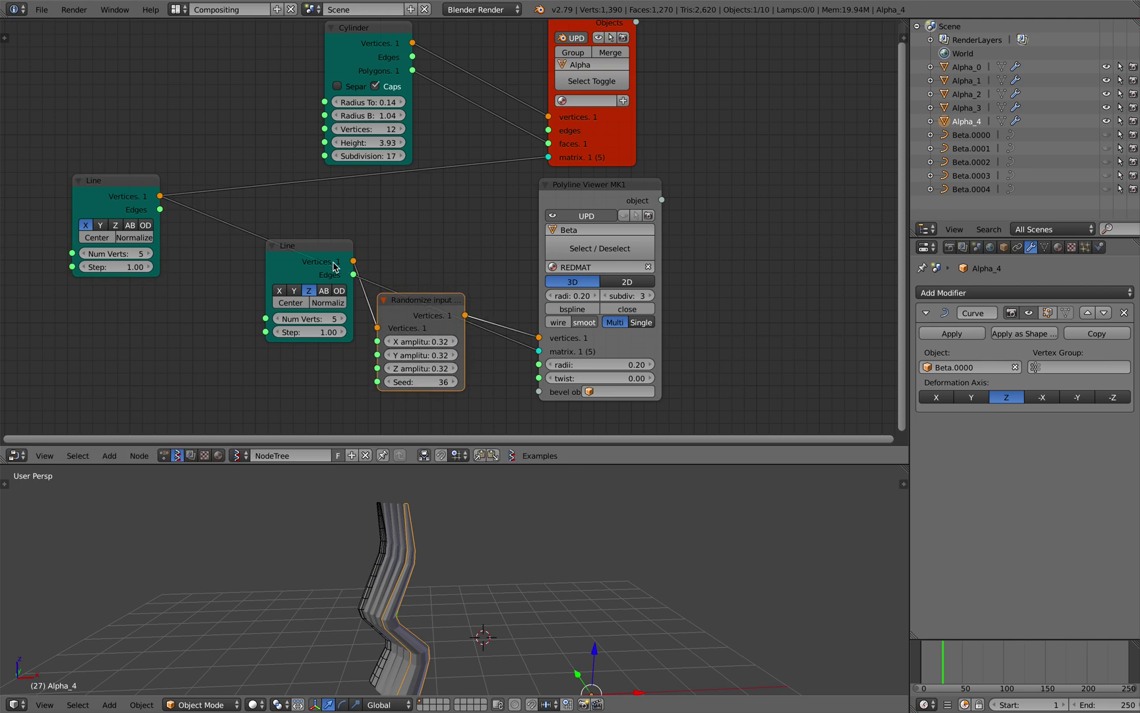
left_click_drag(333, 263, 298, 302)
left_click_drag(394, 297, 363, 325)
middle_click_drag(363, 325, 381, 289)
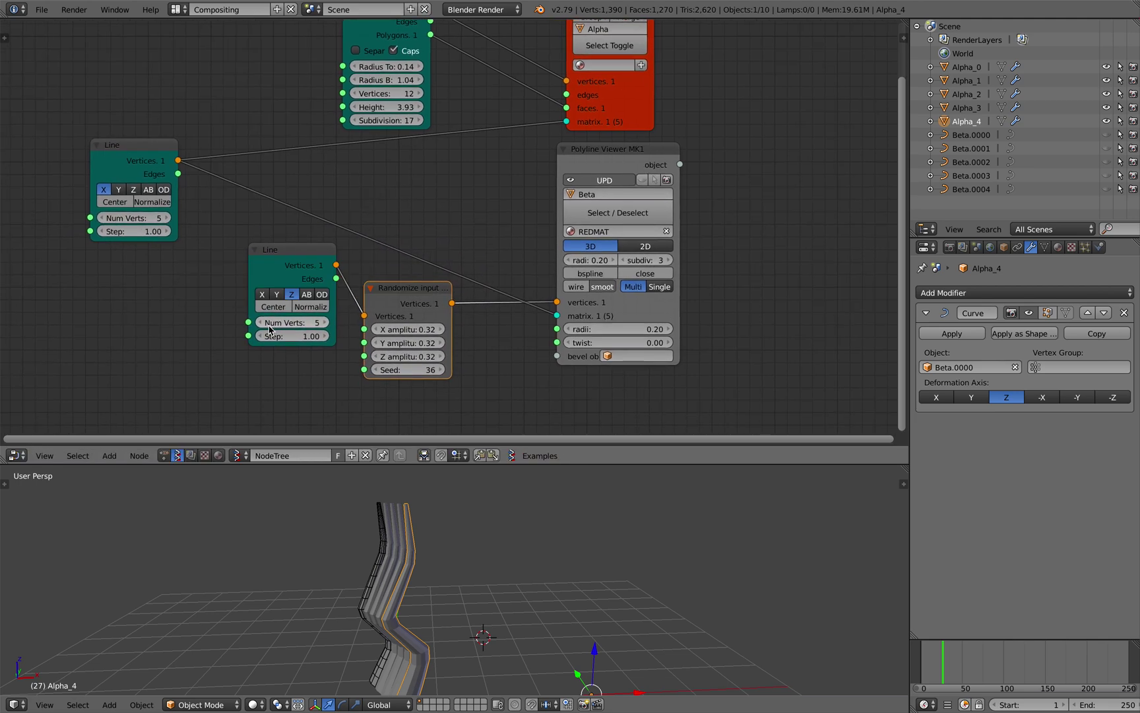
Add a Range Int node and place it below the Z-axis Line node
middle_click_drag(203, 351, 223, 317)
key("shift+a")
left_click(196, 312)
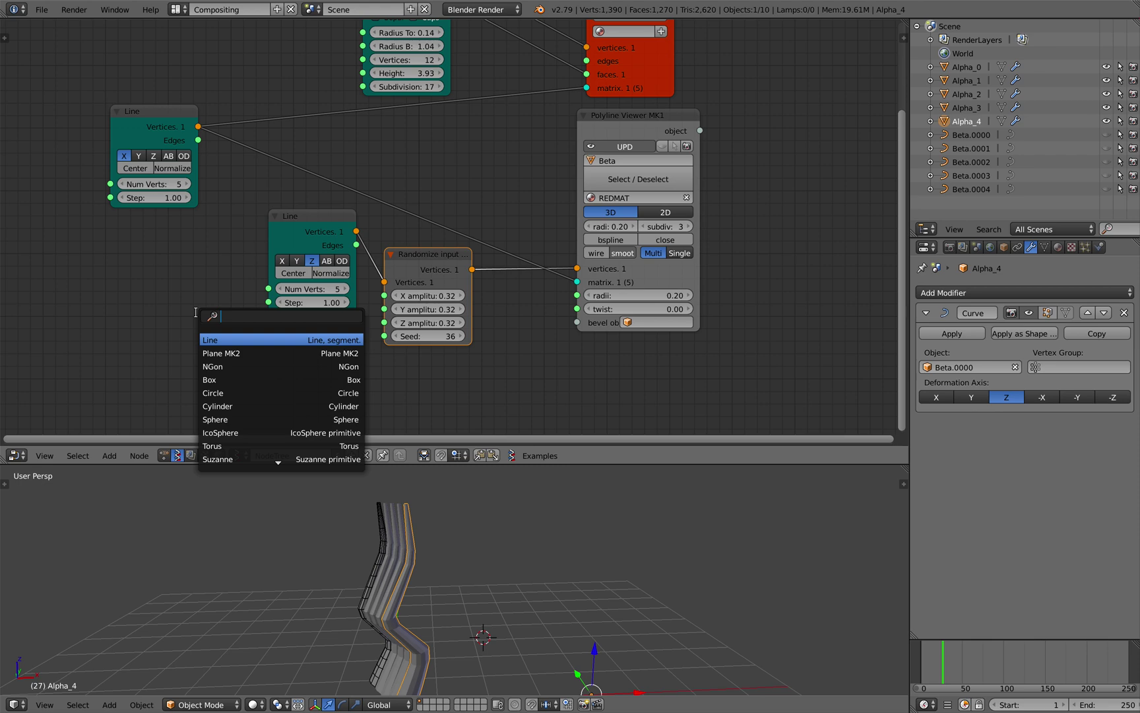
type("ran")
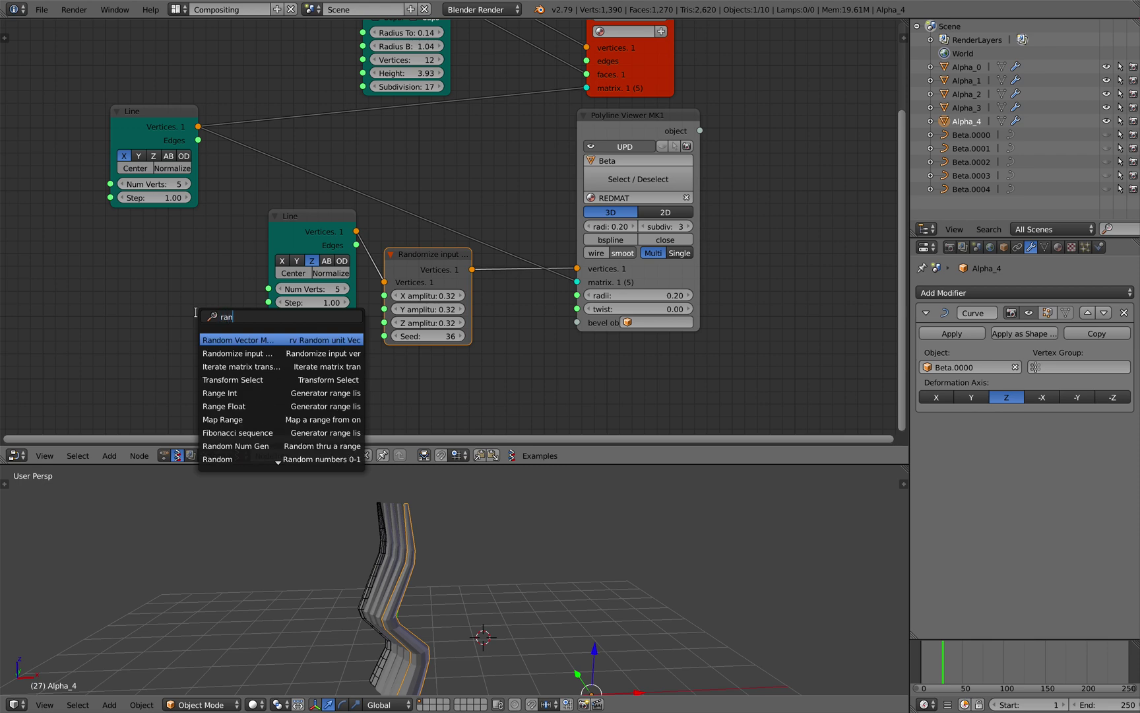
type("ge i")
key("Return")
left_click(237, 339)
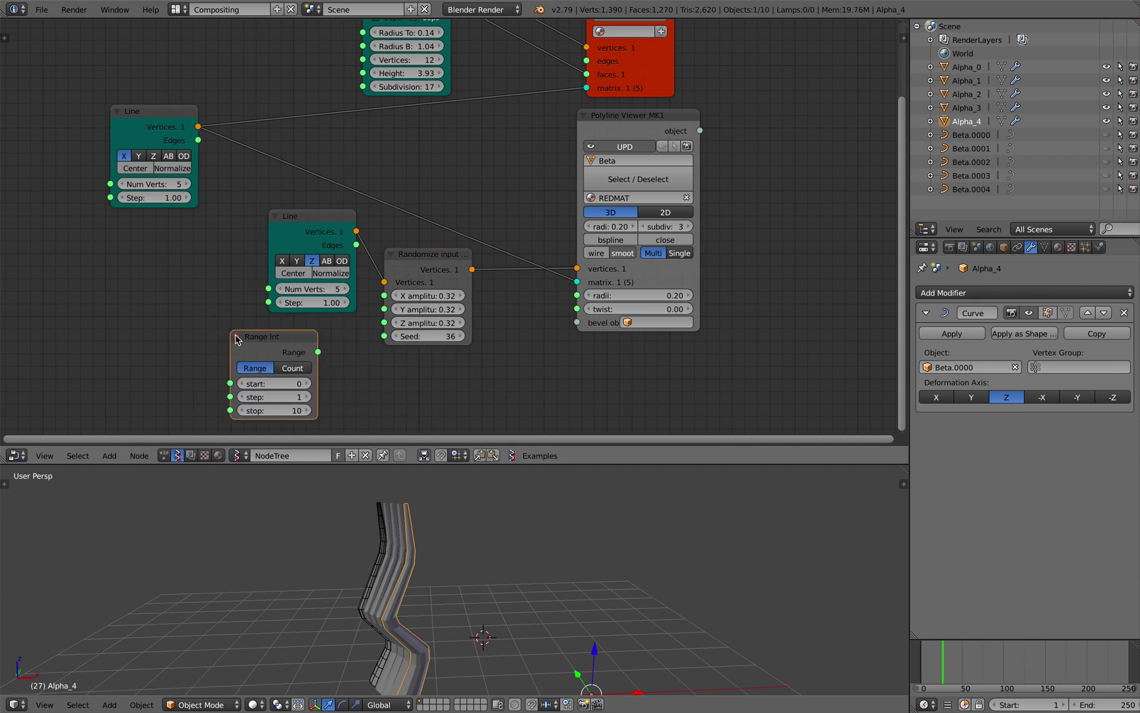
middle_click_drag(254, 350, 272, 337)
Switch the Range Int node to Count mode and link its range output to the Randomize node's seed
left_click(310, 355)
left_click_drag(335, 339, 353, 321)
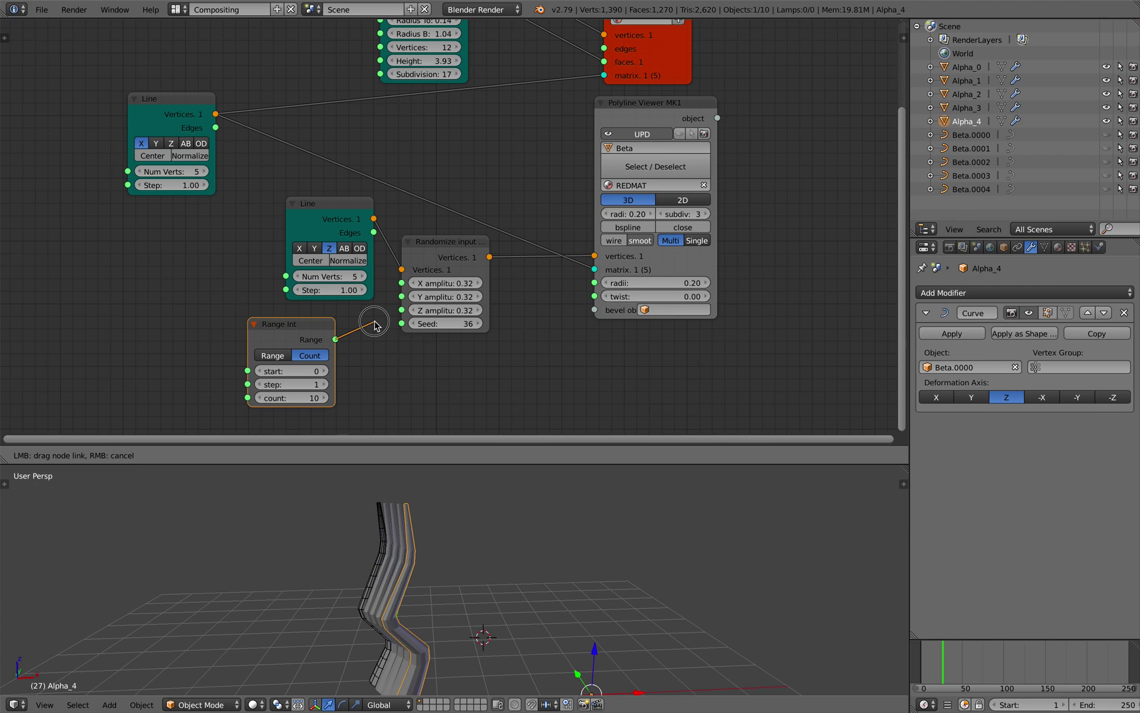
left_click_drag(400, 324, 401, 324)
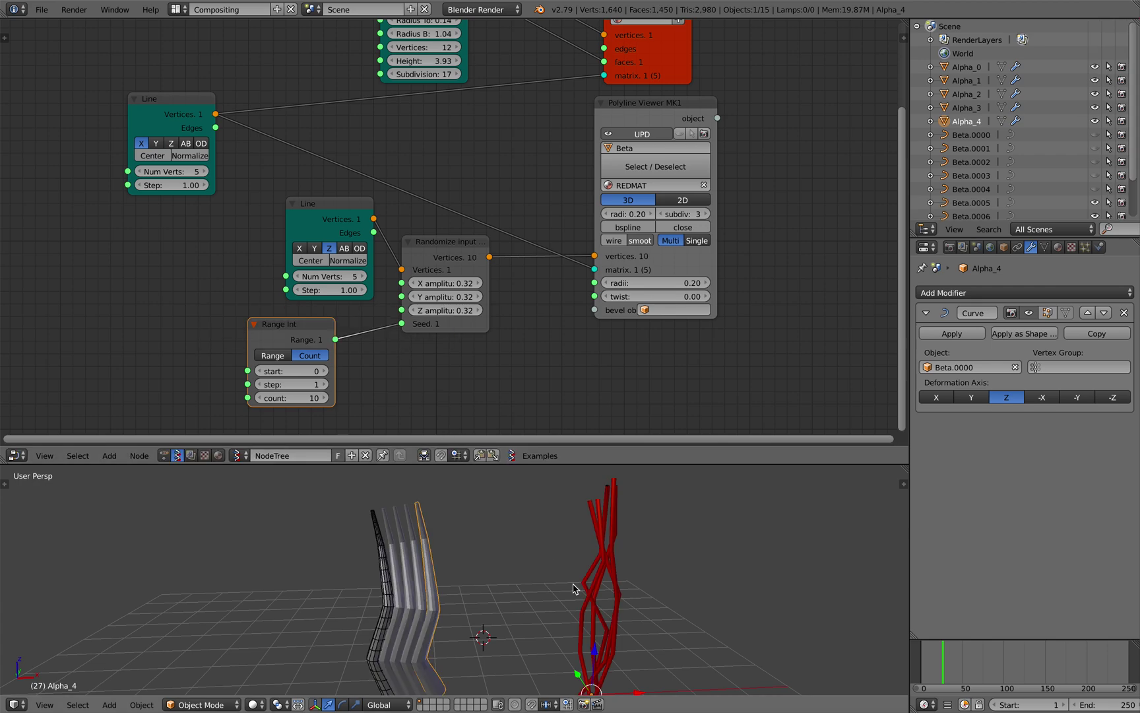
Go to frame 44, select one of the new red polylines, and save over growing_cylinder_002.blend
scroll(575, 585, "down", 1)
middle_click_drag(575, 585, 559, 556, "shift")
left_click_drag(926, 657, 933, 657)
middle_click_drag(541, 561, 529, 566)
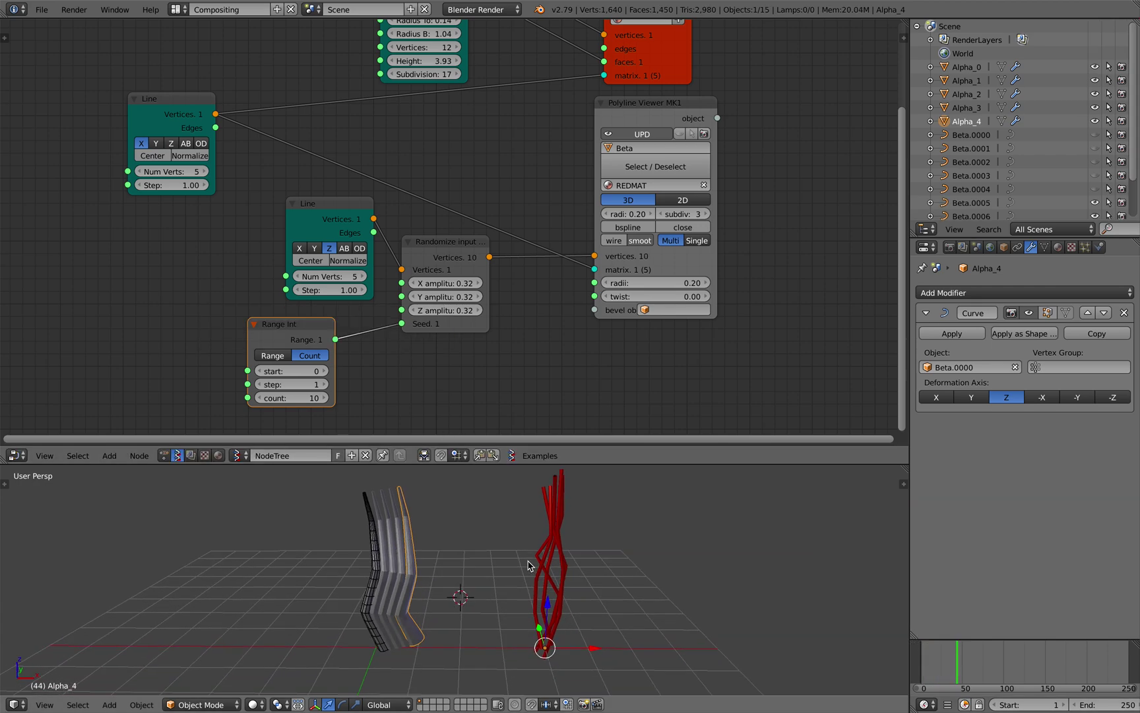
right_click(539, 558)
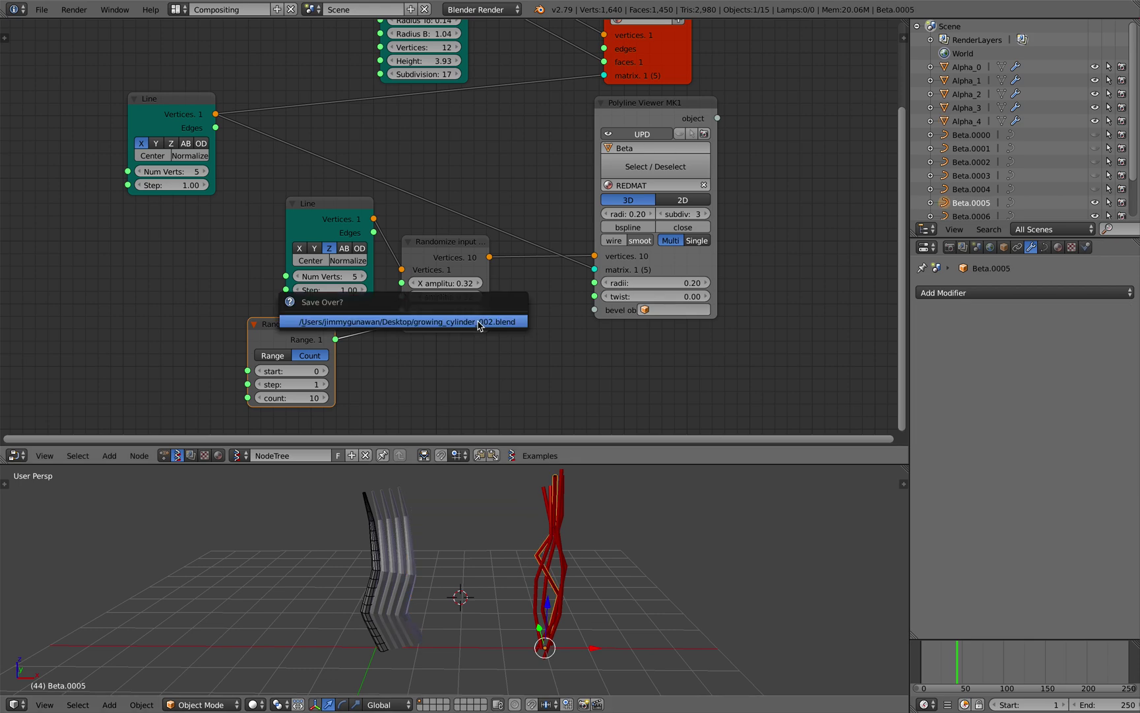
Set the Z-axis Line node to 10 vertices and shift the Randomize and Range Int nodes slightly
left_click_drag(468, 261, 469, 271)
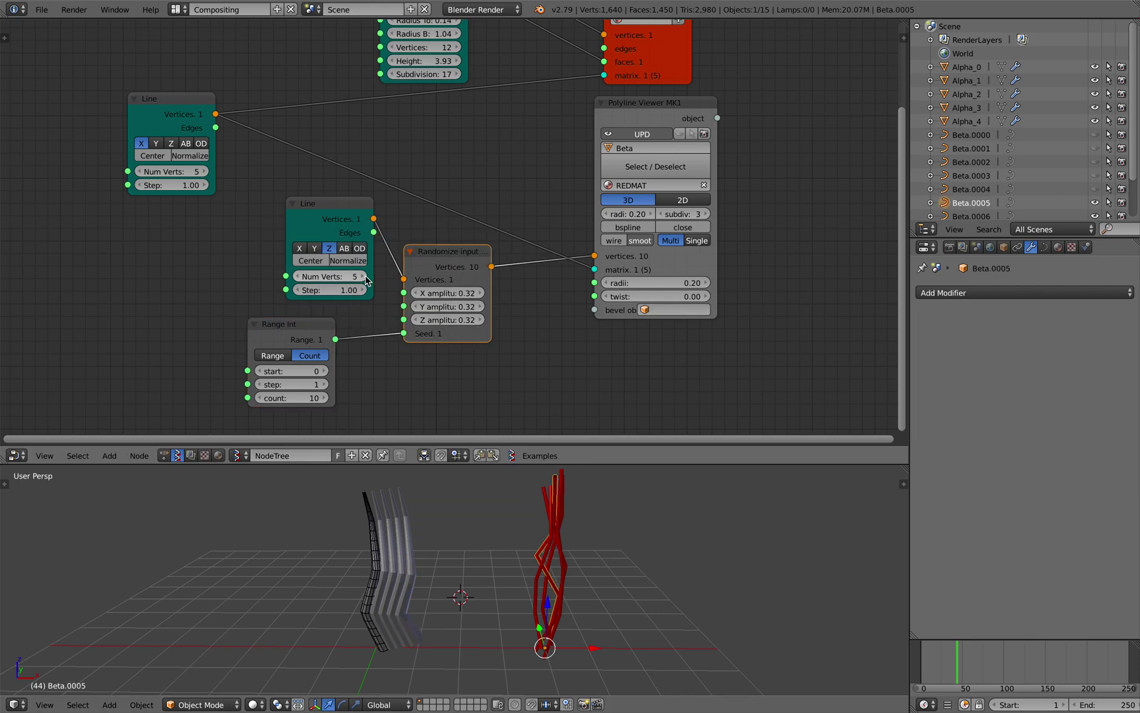
middle_click_drag(239, 200, 252, 248)
scroll(232, 224, "down", 1)
left_click_drag(321, 336, 324, 350)
middle_click_drag(325, 325, 343, 245)
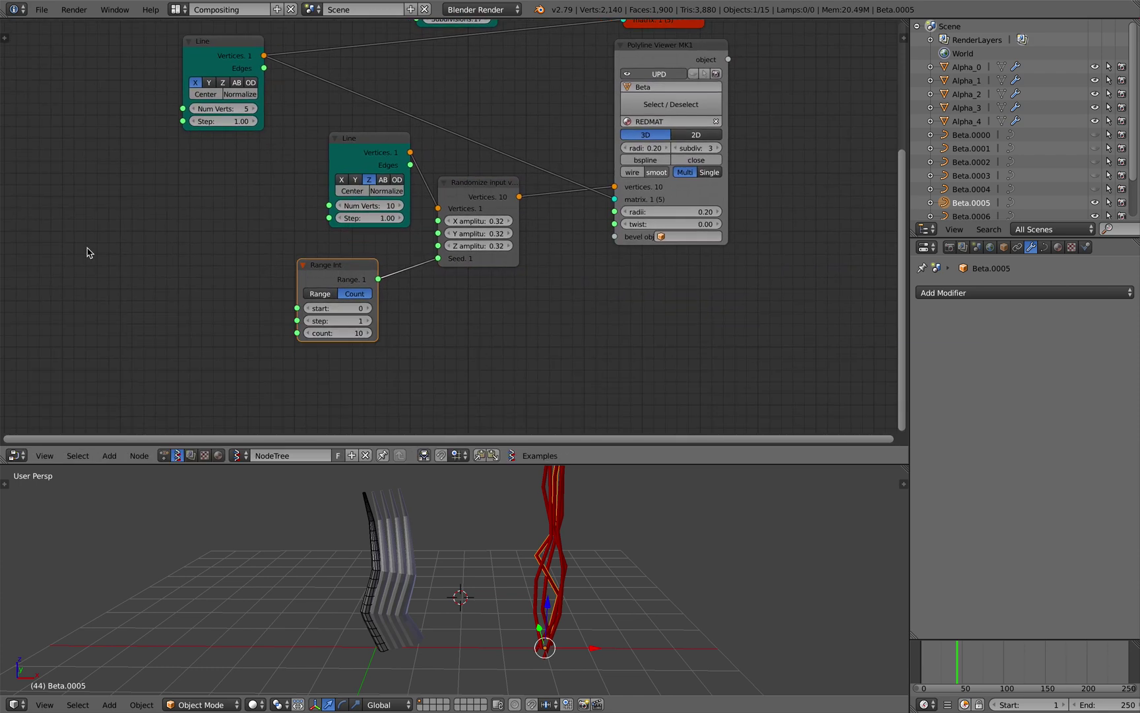
Add an Int node and place it in front of the Z-axis Line and Range Int nodes
key("alt+space")
type("int")
key("Down")
key("Down")
key("Down")
key("Down")
key("Down")
key("Down")
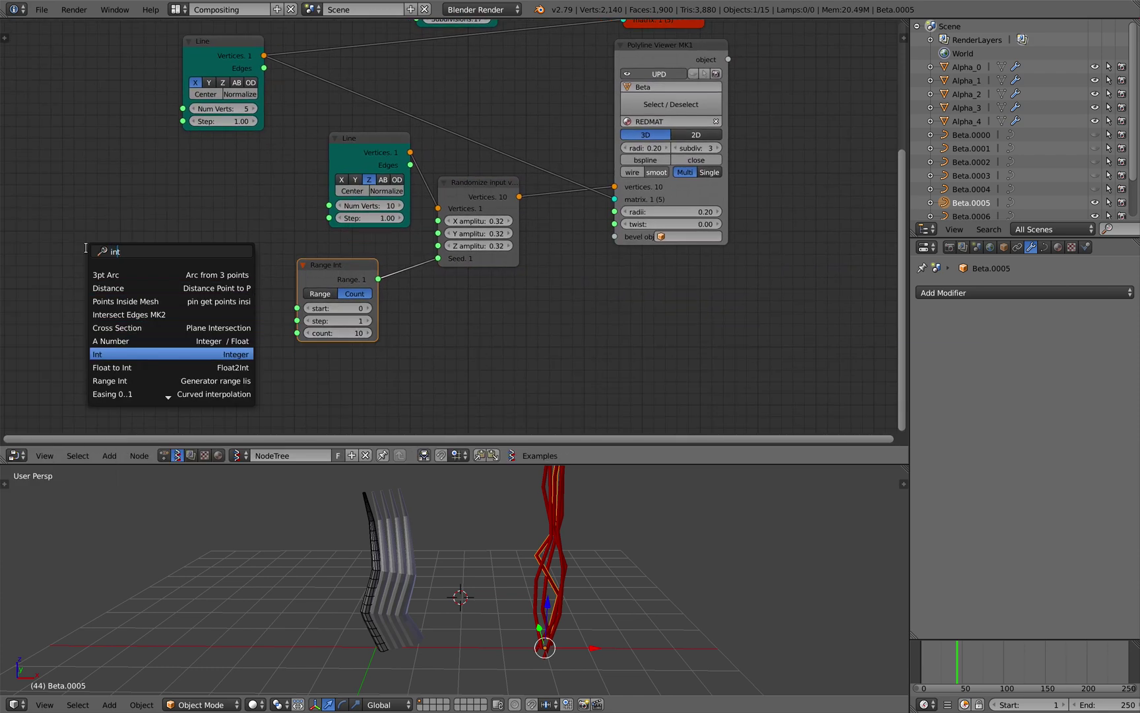
key("Return")
left_click(90, 252)
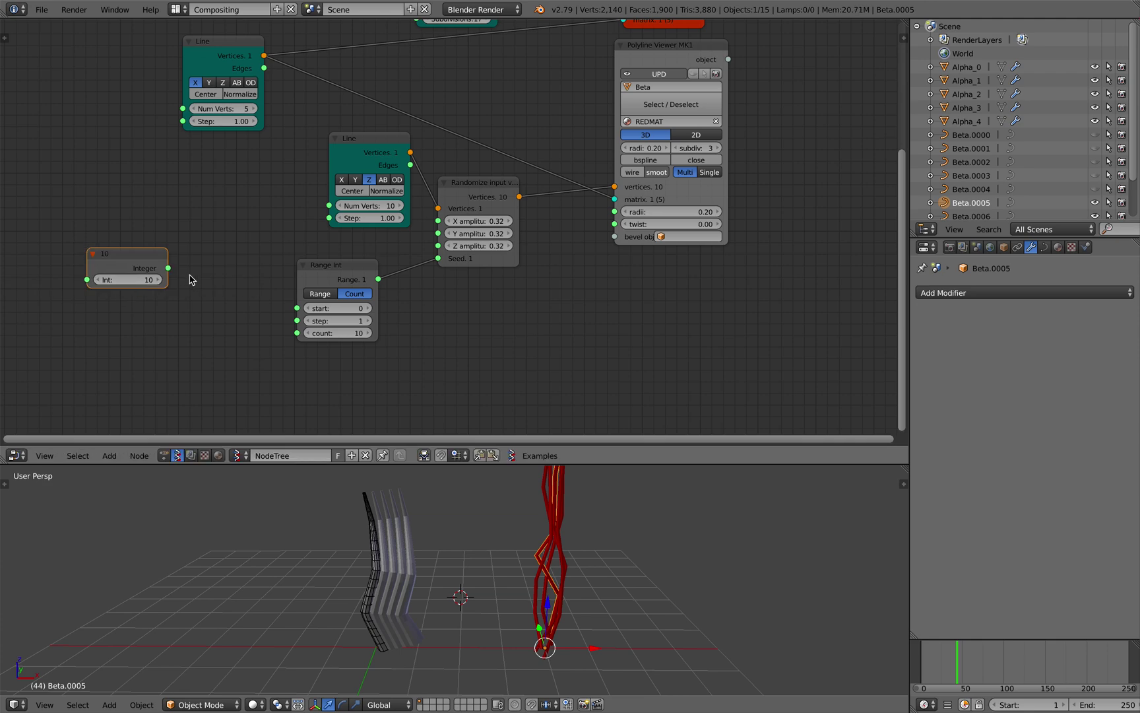
Link the Int node to the Range Int count and both Line nodes' vertex counts, then move it further from the other nodes
left_click_drag(169, 269, 233, 305)
left_click_drag(308, 335, 309, 334)
left_click_drag(169, 269, 235, 246)
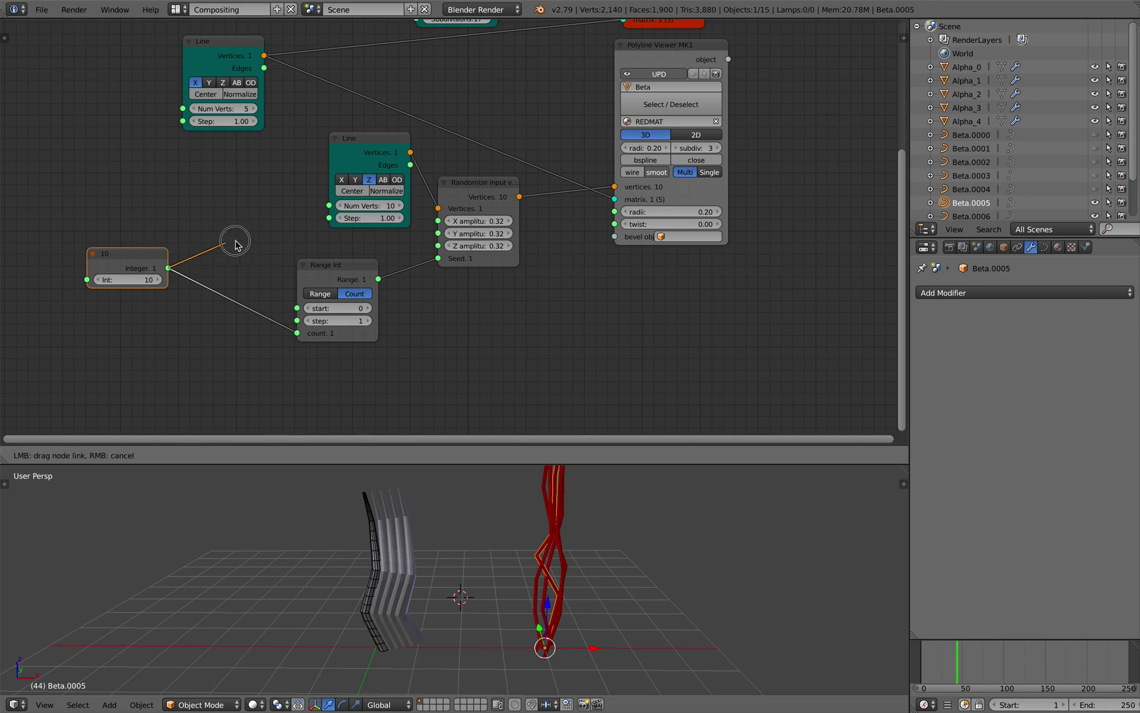
left_click_drag(330, 209, 329, 207)
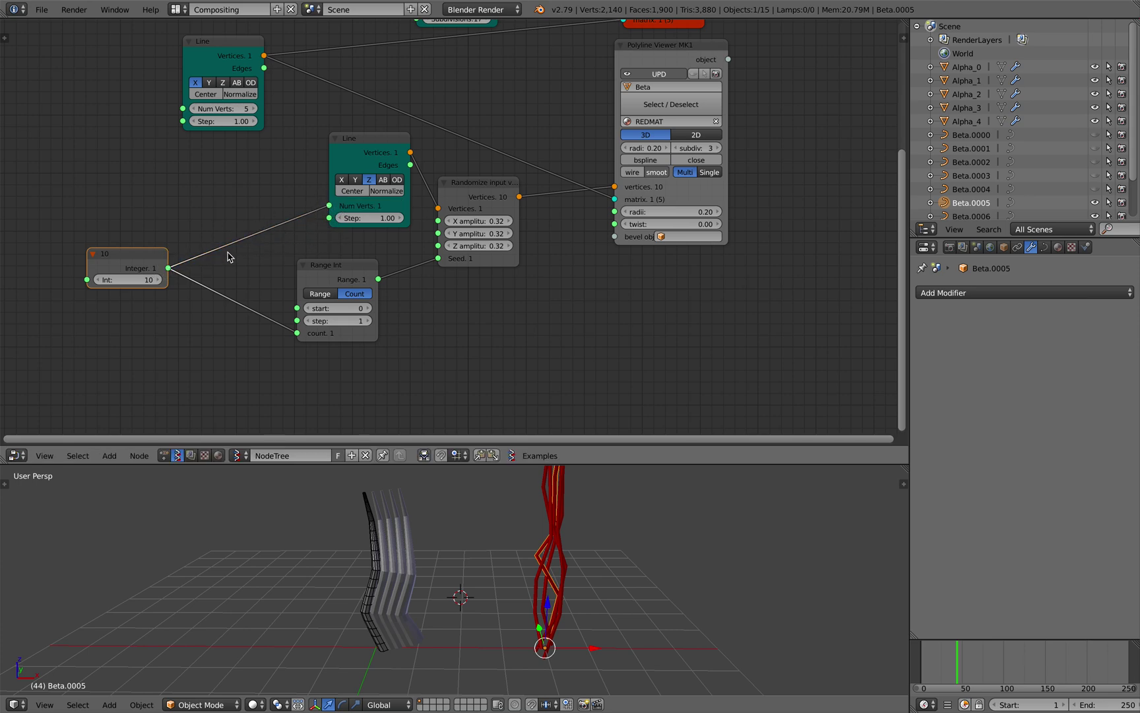
left_click_drag(169, 269, 108, 210)
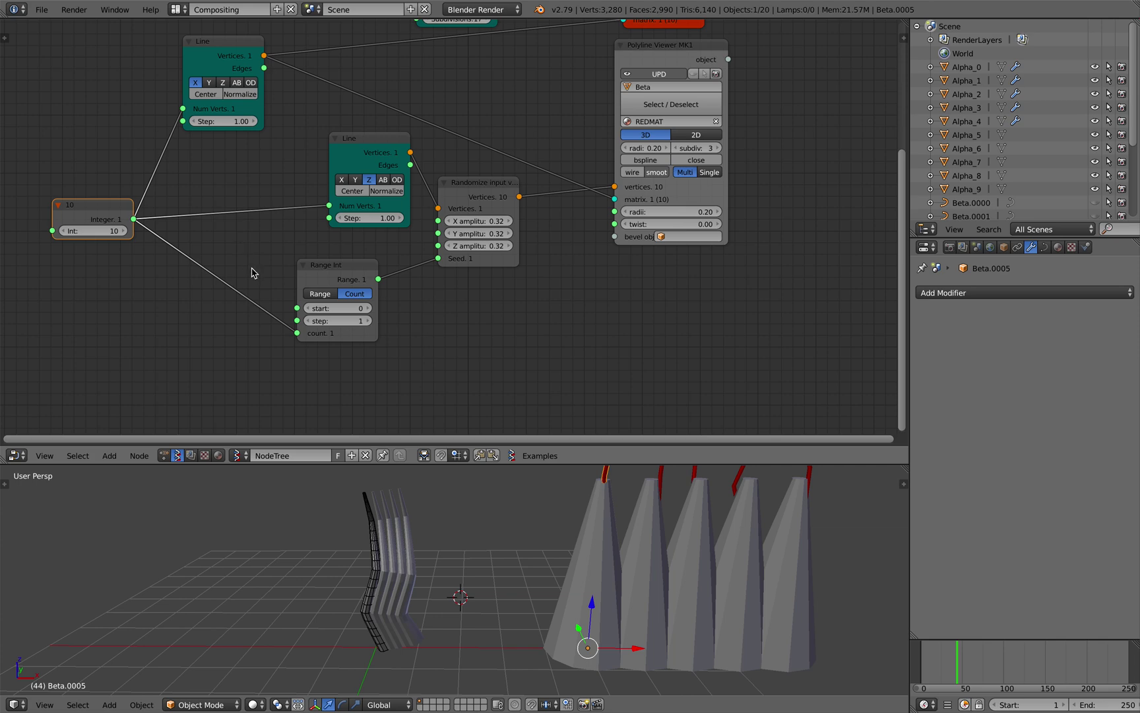
Go to frame 40, bring the new cylinders and polylines into view, and select all visible objects
left_click(955, 657)
middle_click_drag(684, 566, 649, 589, "shift")
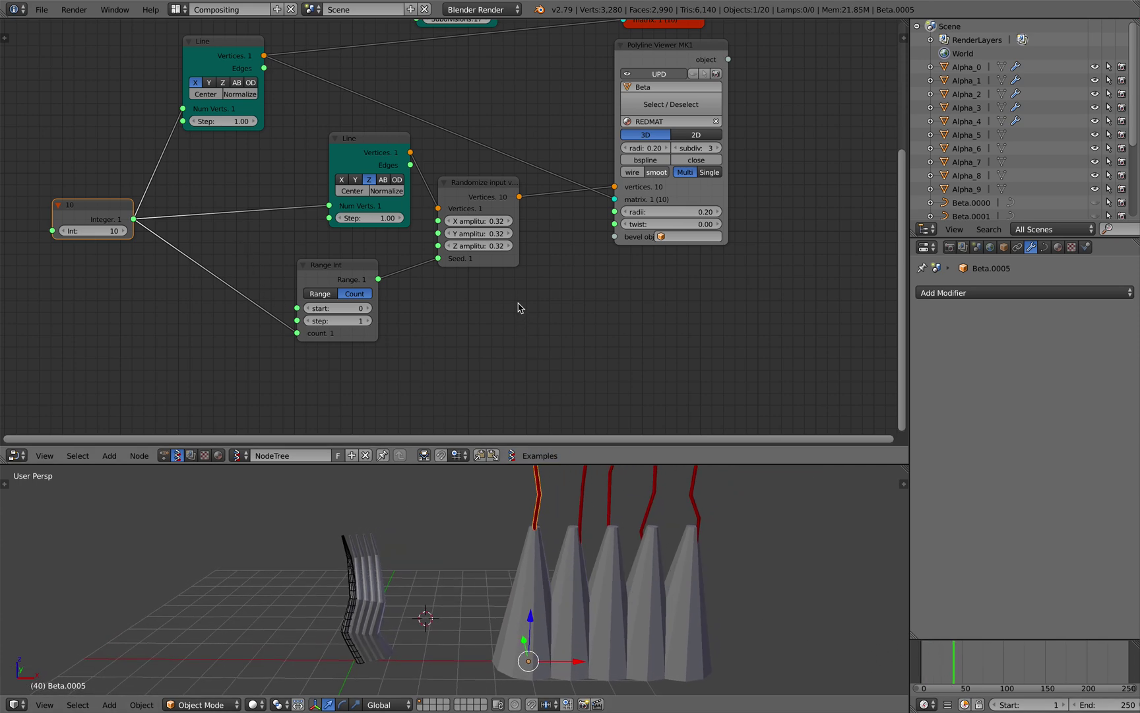
scroll(558, 538, "down", 1)
middle_click_drag(557, 539, 552, 545)
key("a")
key("a")
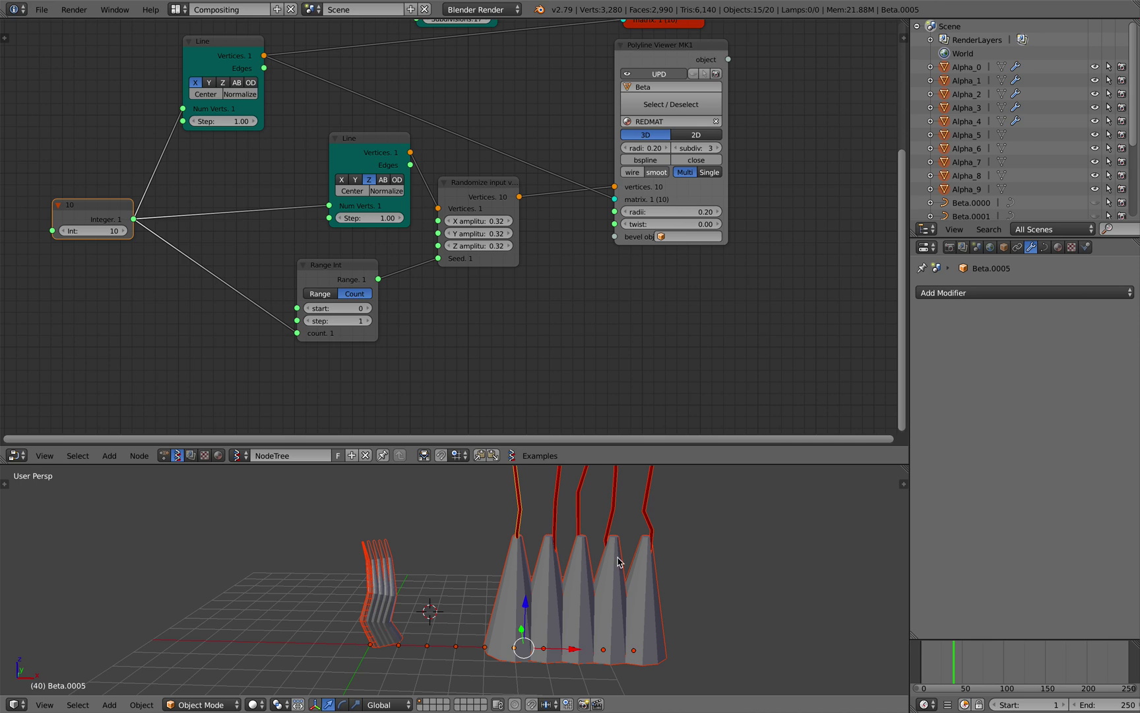
Deselect everything and hide the Beta polylines through the Polyline Viewer MK1 node
key("a")
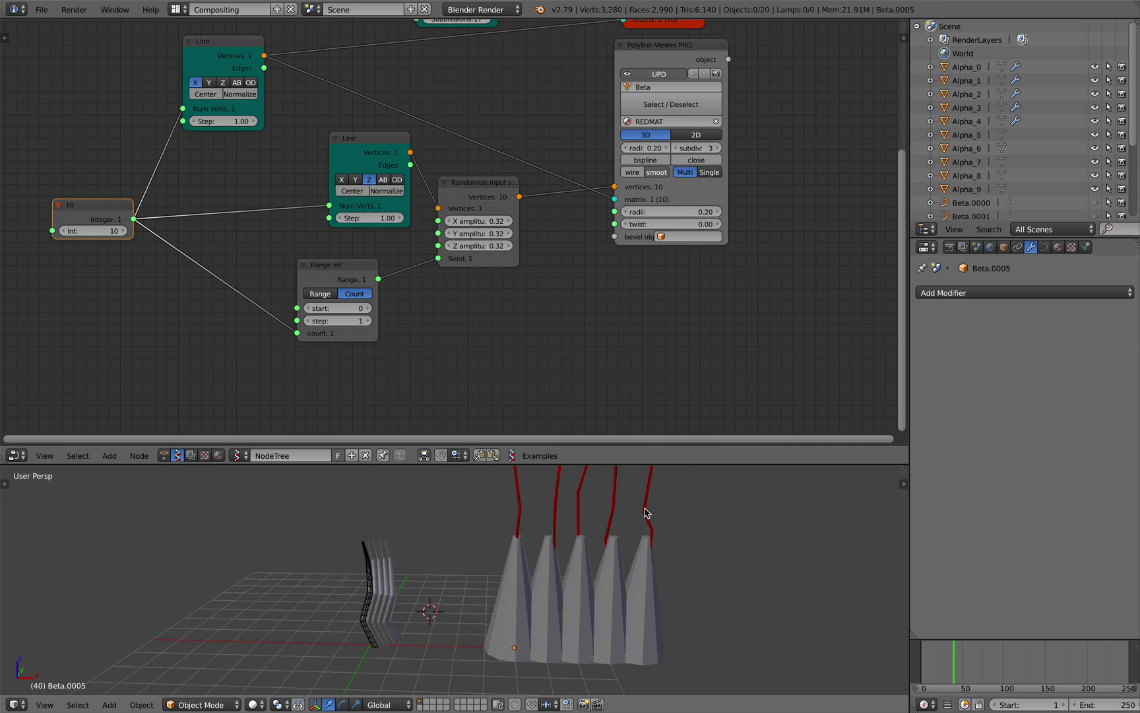
left_click(694, 75)
left_click(694, 74)
left_click(694, 75)
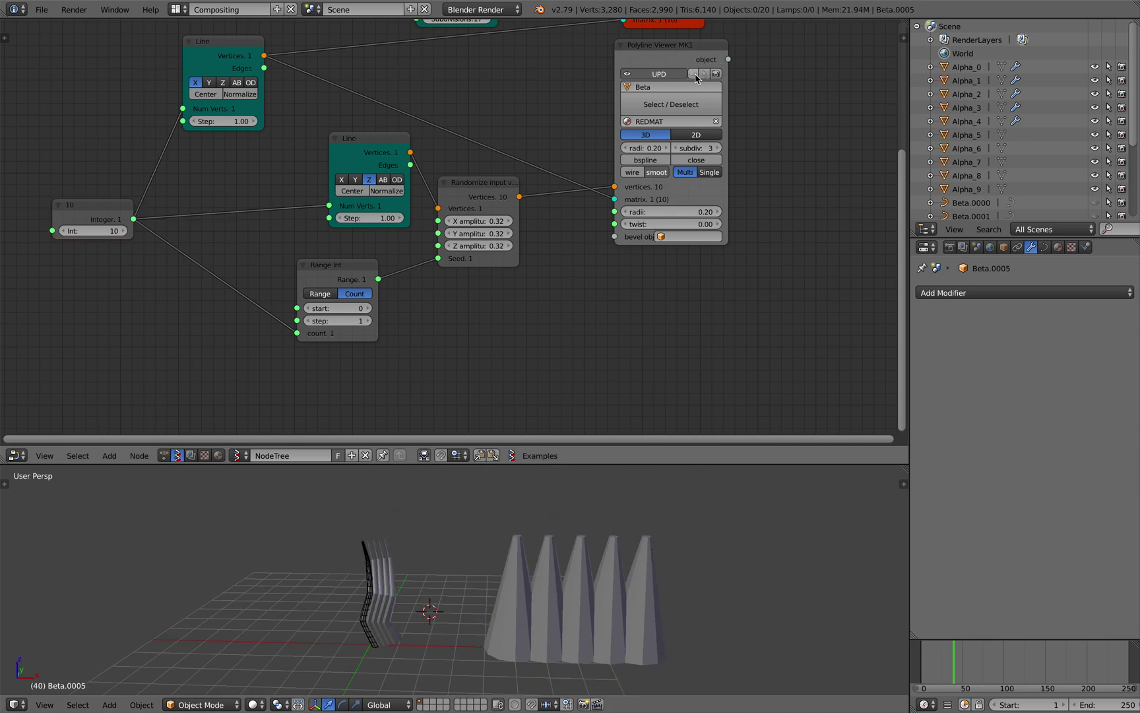
Select all visible cylinders with Alpha_0 active and link its Curve modifier to the others
middle_click_drag(608, 508, 610, 495, "shift")
key("a")
scroll(489, 564, "up", 2)
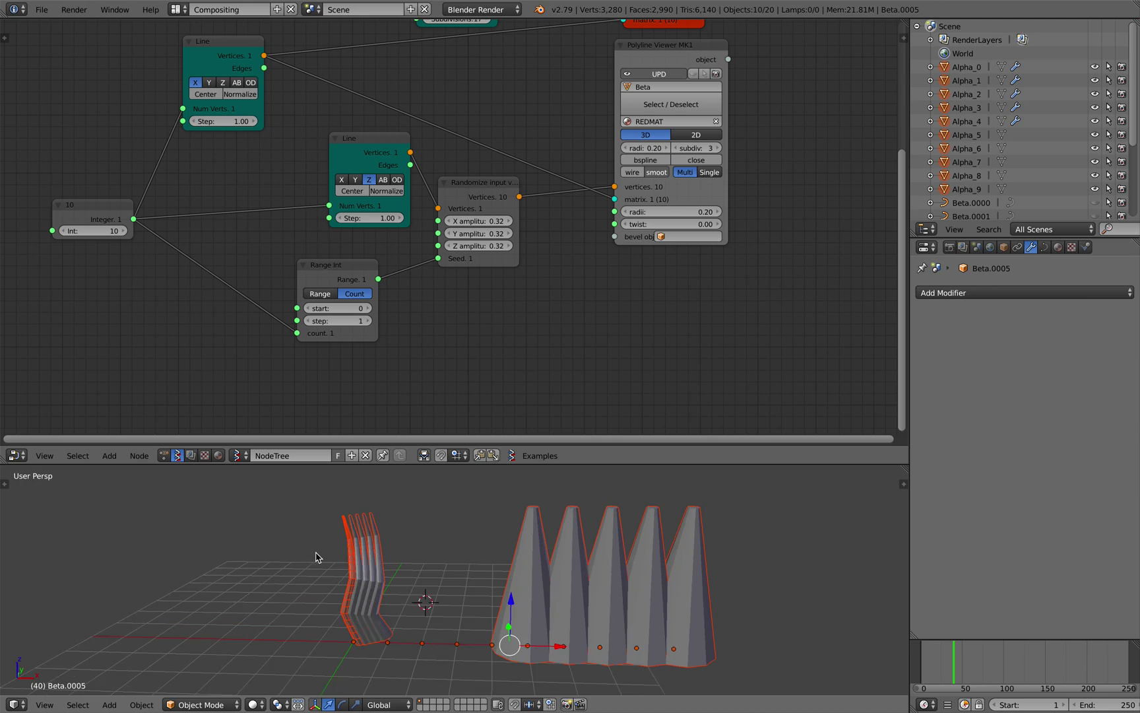
right_click(323, 535, "shift")
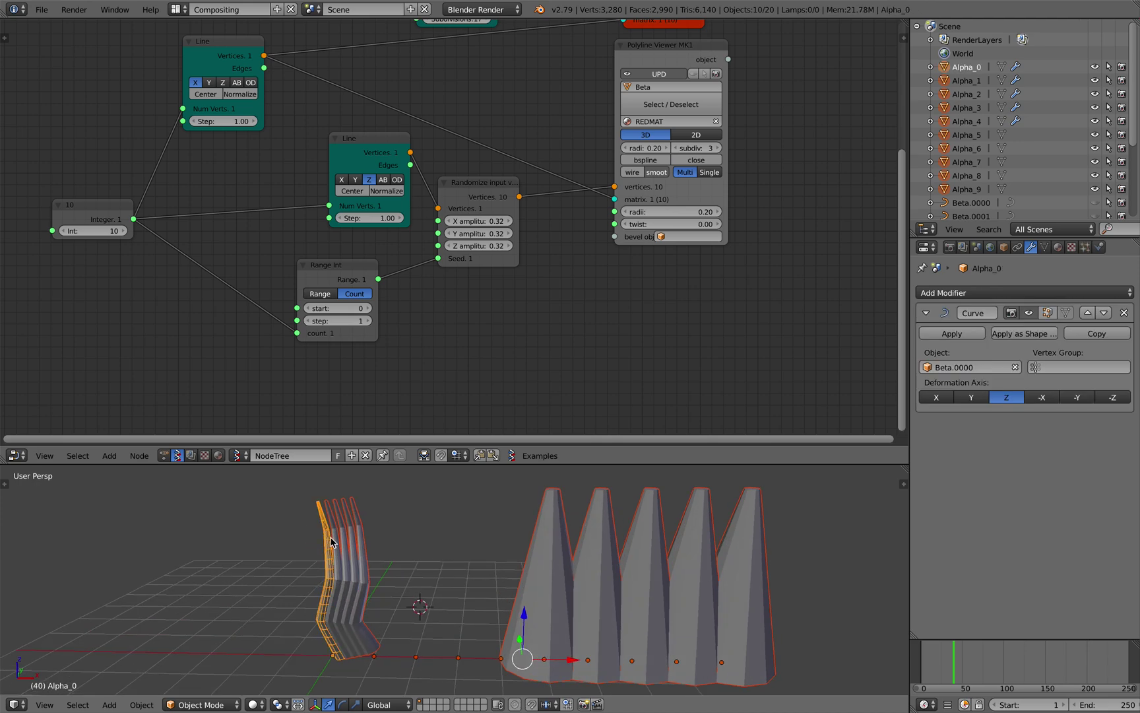
key("ctrl+l")
left_click(332, 538)
mouse_move(433, 531)
middle_mouse_down()
mouse_move(420, 532)
mouse_move(454, 540)
middle_mouse_up()
Set the Randomize amplitudes to X 0.50, Y 0.26 and Z 0.14, and the Range Int start to 108
left_click_drag(475, 225, 454, 245)
left_click_drag(338, 308, 361, 309)
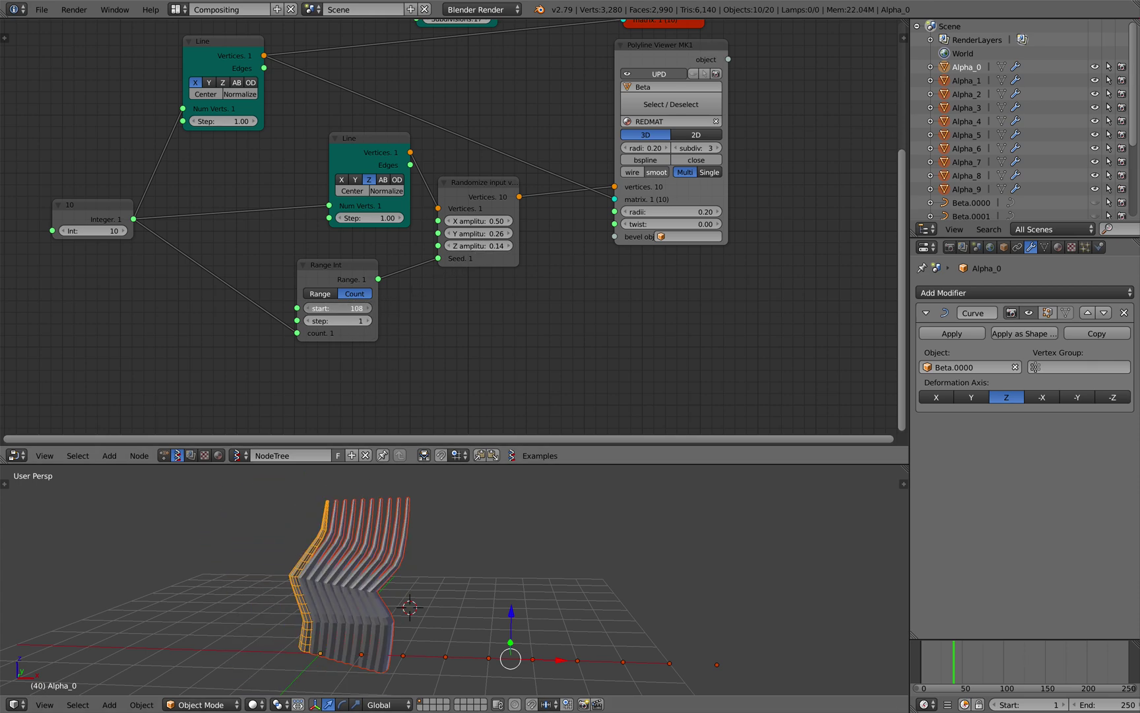
Widen the modifier properties area and check which curve object the Curve modifiers of Alpha_5 and Alpha_0 use
right_click(403, 583)
right_click(370, 547)
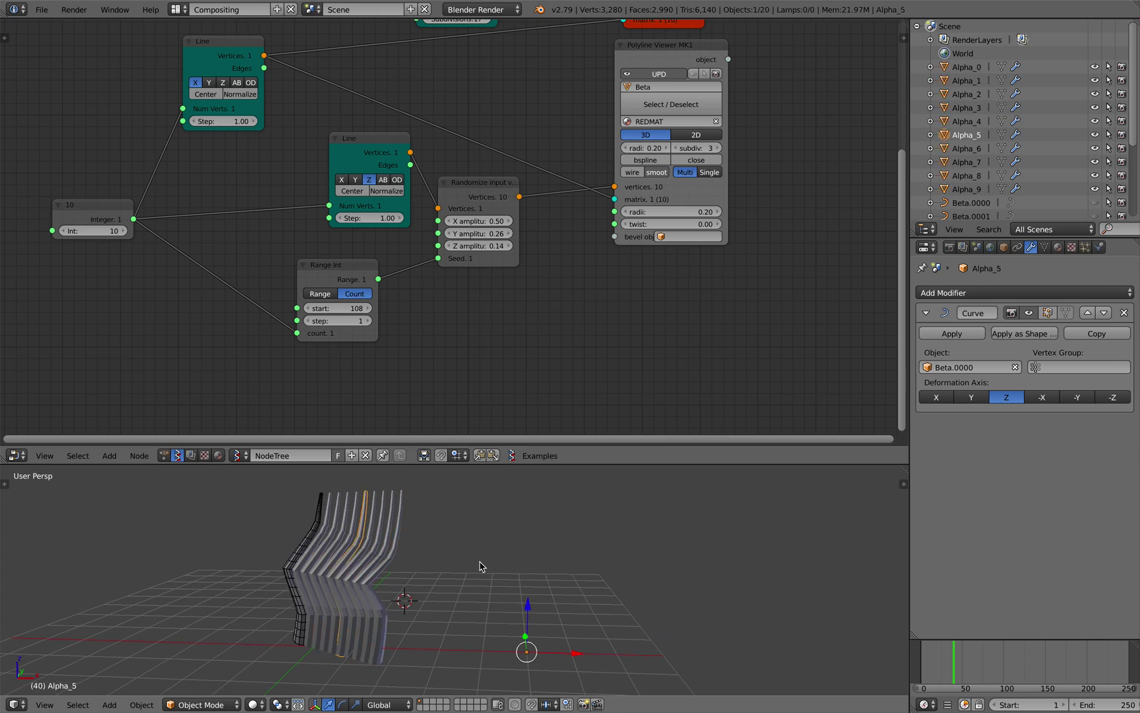
scroll(490, 568, "down", 1)
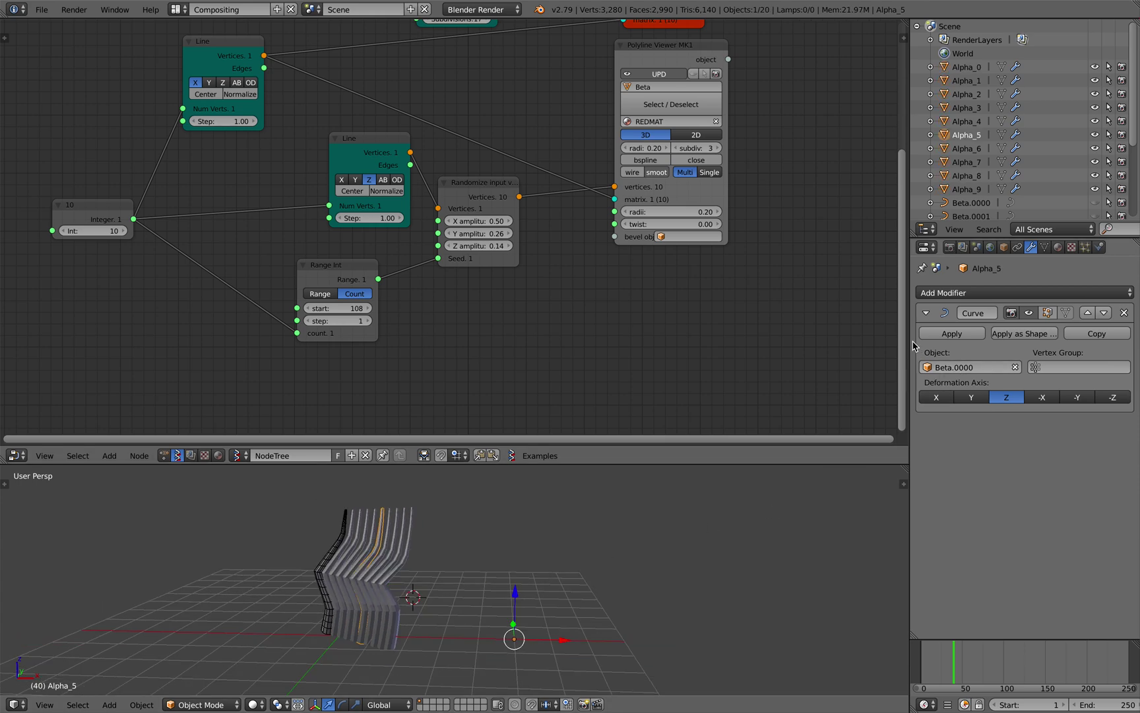
left_click_drag(908, 339, 845, 338)
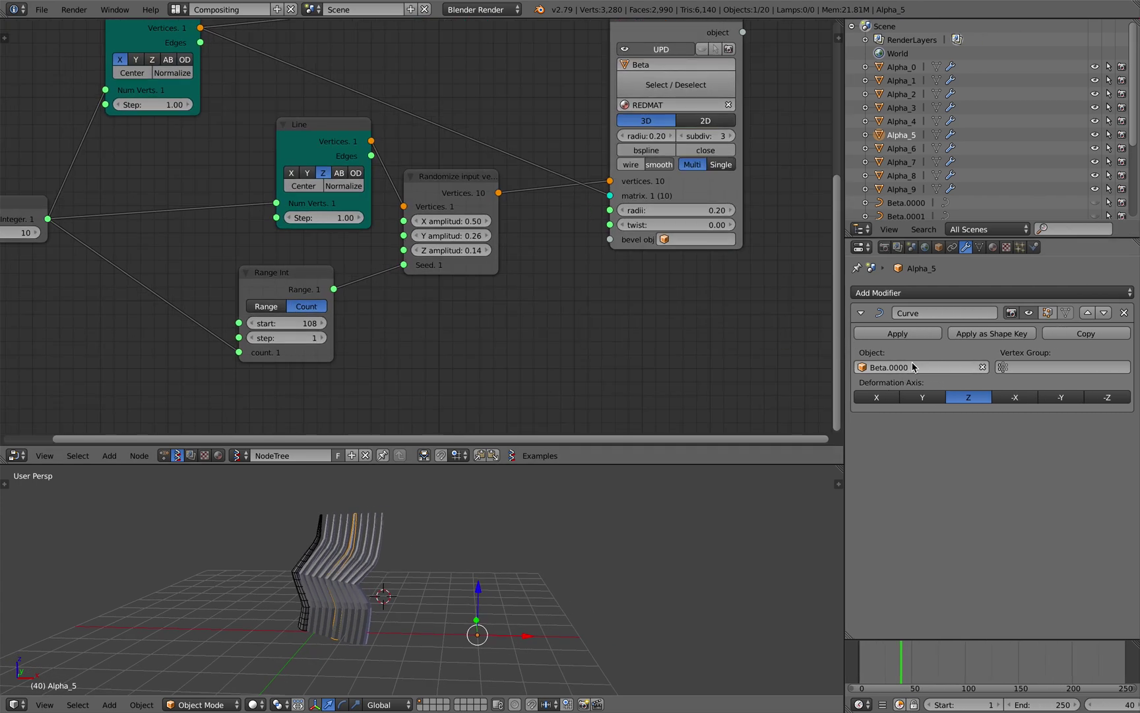
left_click(914, 367)
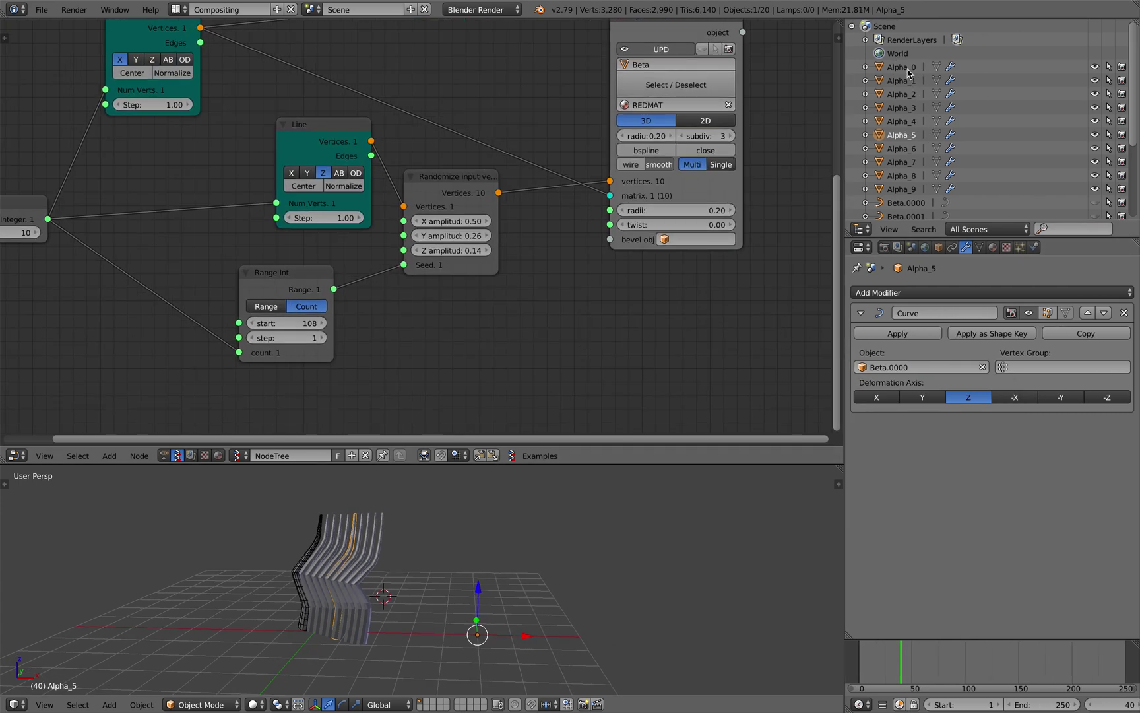
left_click(901, 68)
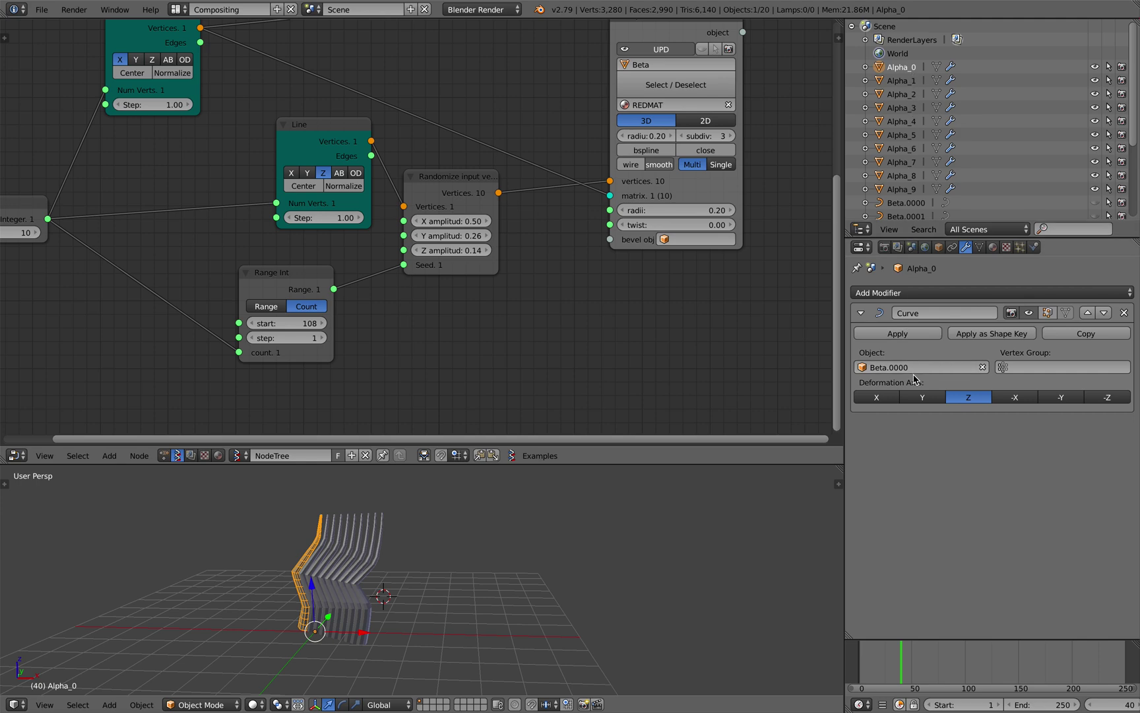
Set the Curve modifier's object to Beta.0001 on Alpha_1 and to Beta.0002 on Alpha_2
left_click(911, 81)
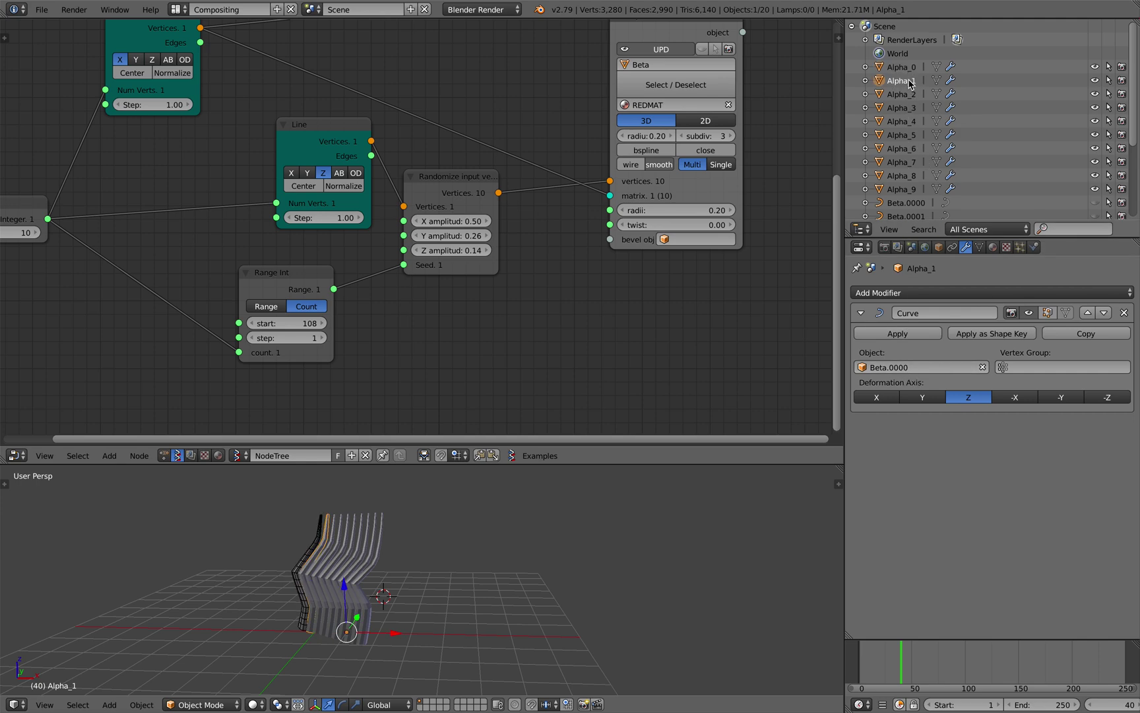
left_click(901, 367)
left_click(893, 400)
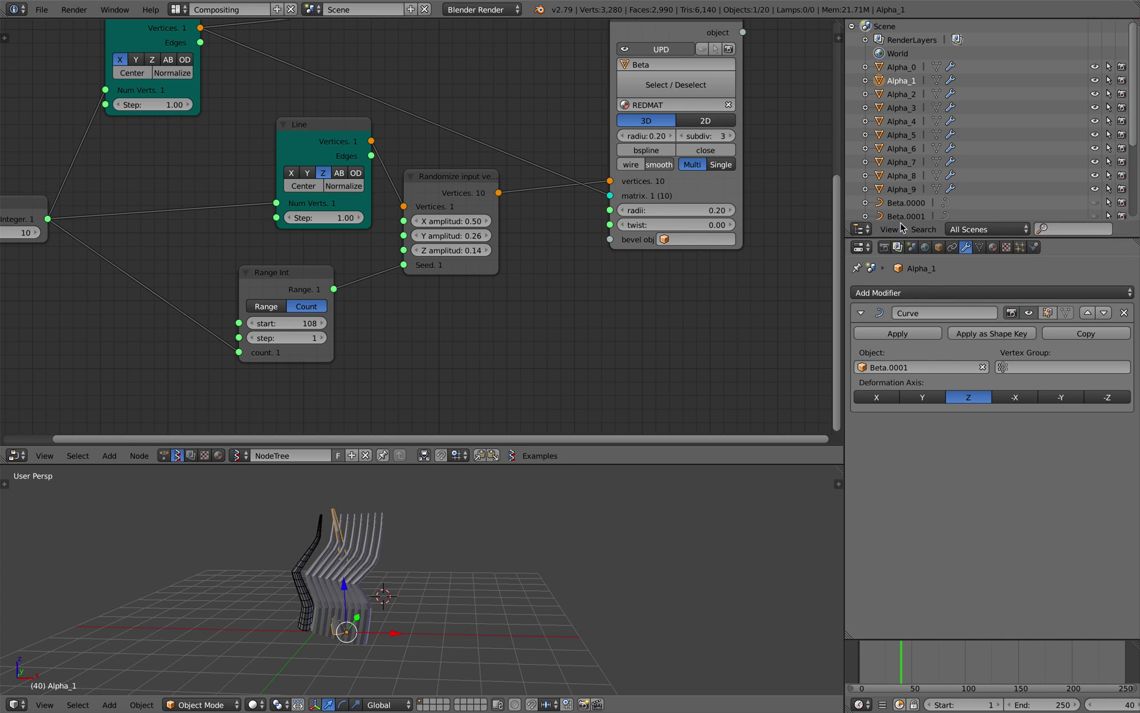
left_click(903, 94)
left_click(904, 367)
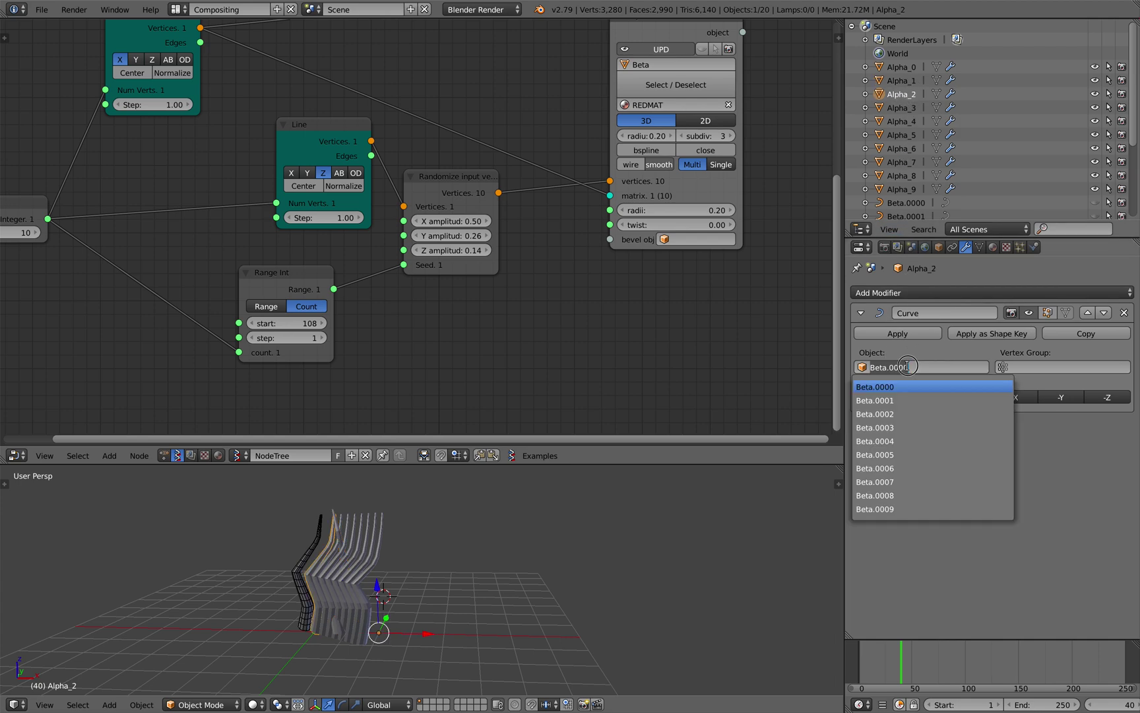
left_click(901, 413)
Go to frame 18 and set the Range Int start to 160
scroll(484, 567, "down", 2)
left_click(890, 668)
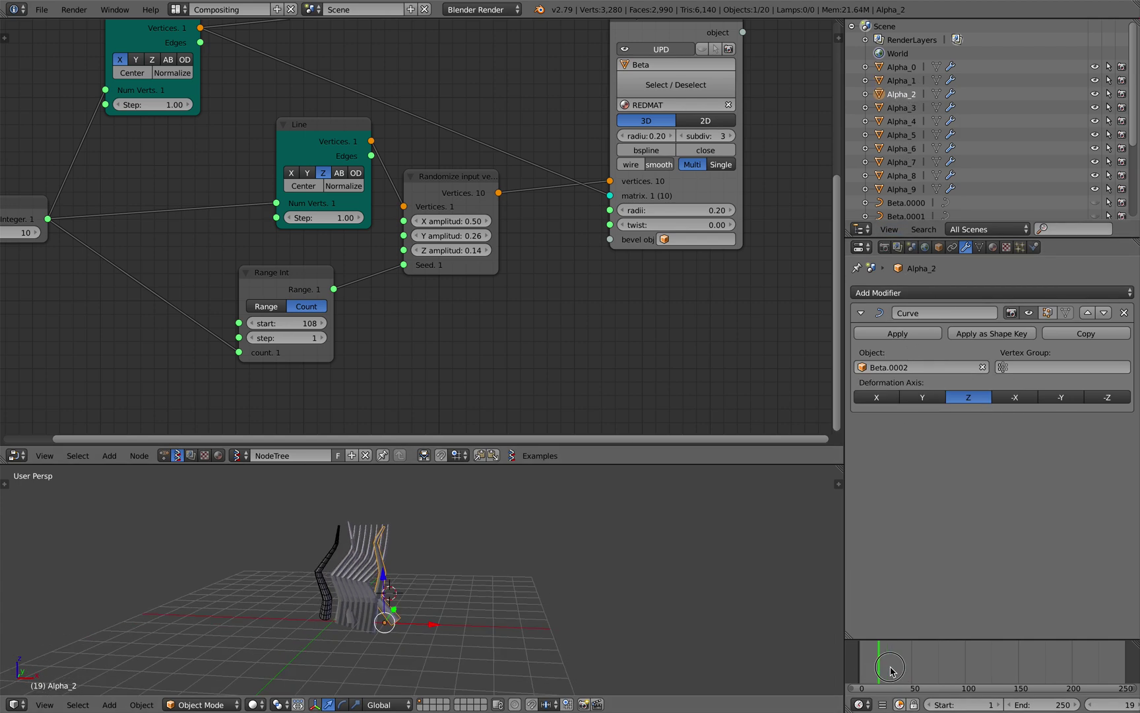
left_click_drag(285, 323, 330, 324)
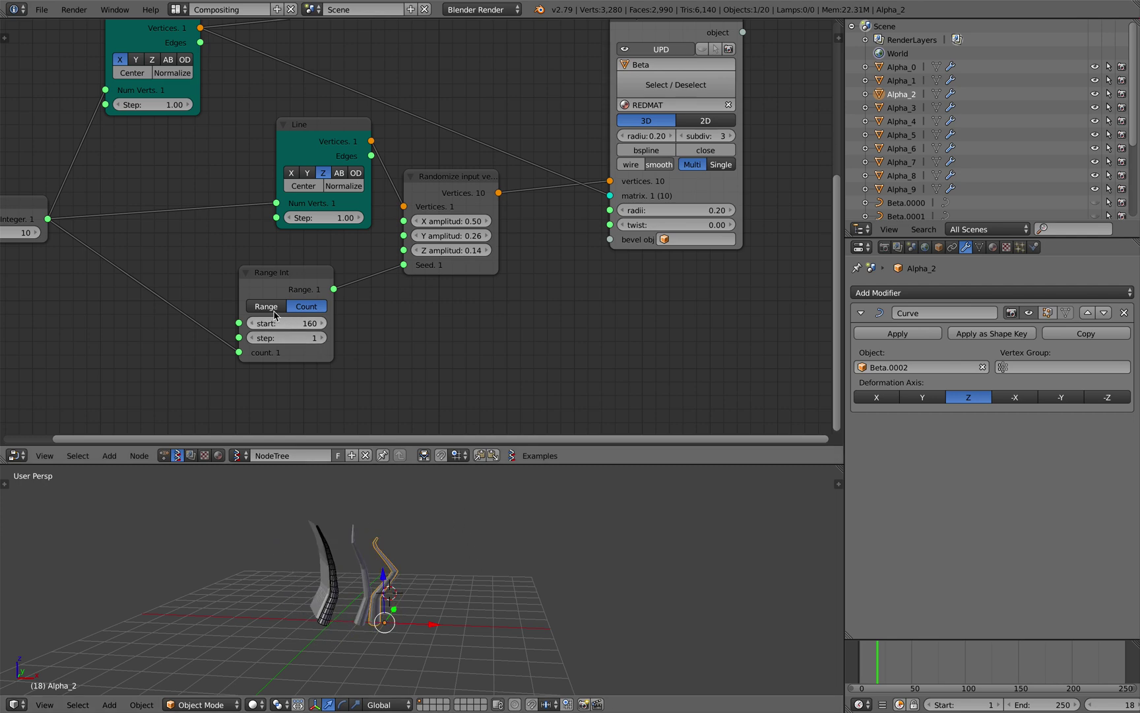
middle_click_drag(227, 276, 238, 281)
Save the scene as growing_cylinder_003.blend and overwrite that file with the current state
left_click(41, 9)
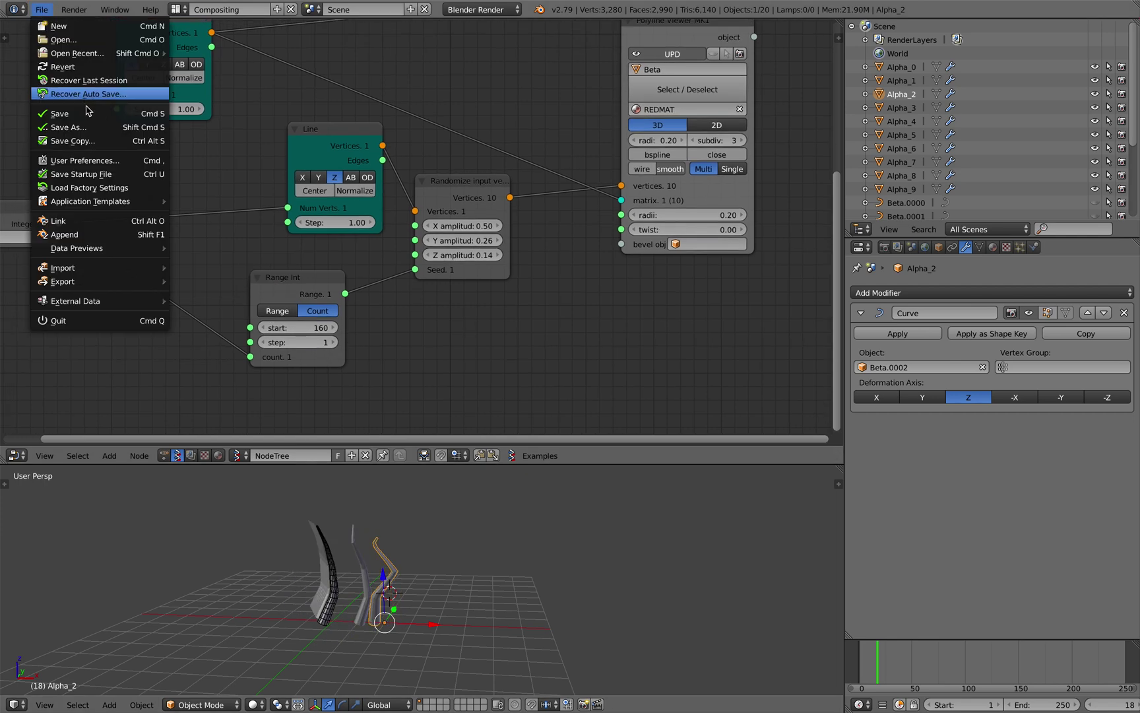
left_click(66, 128)
left_click(1050, 60)
left_click(1089, 46)
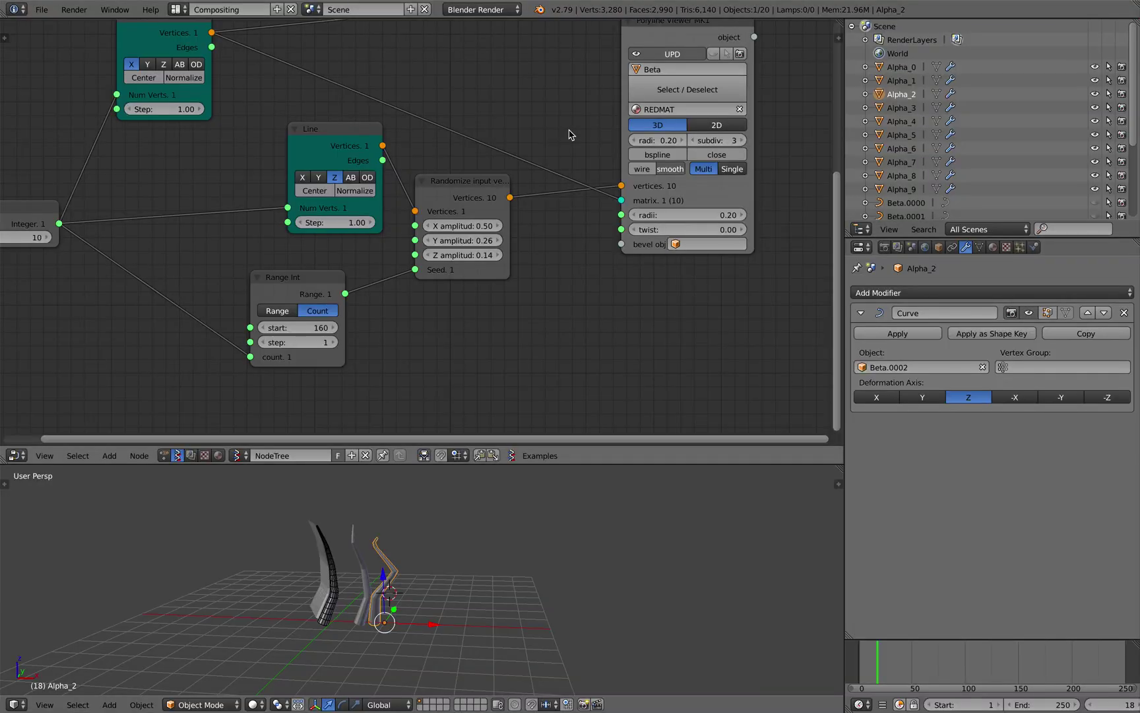
scroll(571, 132, "down", 1)
key("ctrl+s")
left_click(558, 165)
scroll(556, 499, "up", 1)
middle_click_drag(555, 502, 559, 502)
key("ctrl+s")
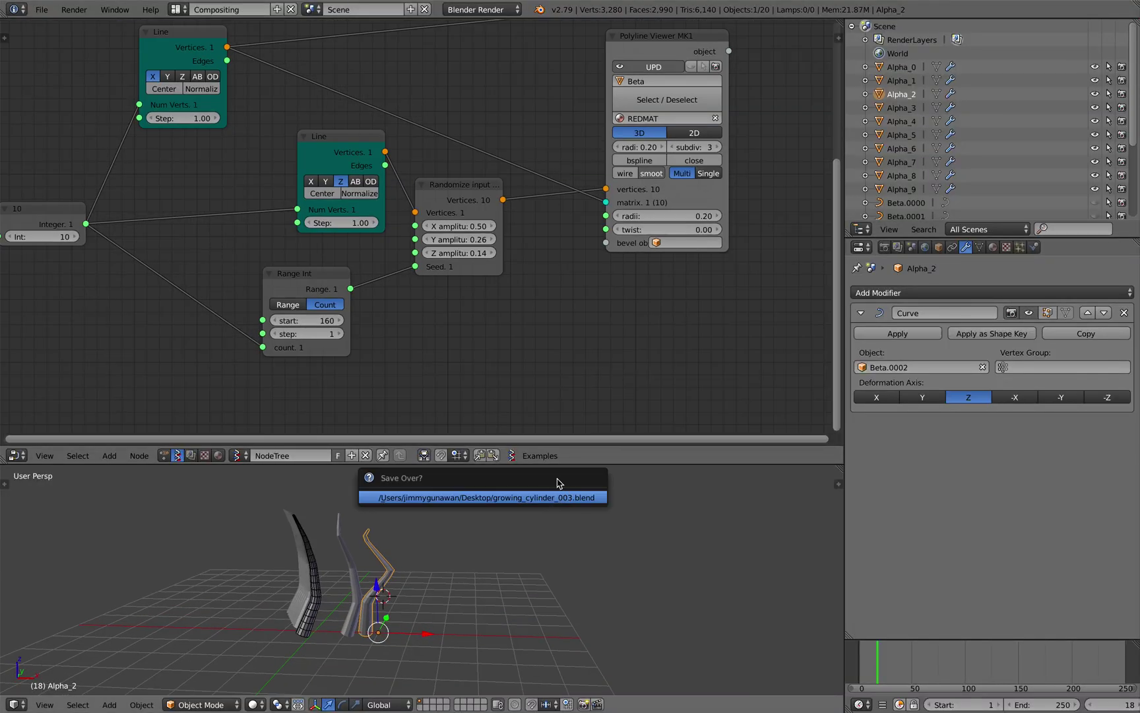
left_click(557, 494)
Shift the Polyline Viewer MK1 and Viewer BMesh nodes slightly to tidy the layout
middle_click_drag(495, 231, 463, 267)
left_click(439, 231)
left_click_drag(438, 231, 443, 237)
left_click_drag(613, 97, 619, 118)
middle_click_drag(621, 118, 527, 202)
scroll(528, 201, "down", 2)
left_click_drag(532, 137, 539, 136)
middle_click_drag(557, 148, 516, 167)
scroll(527, 163, "up", 1)
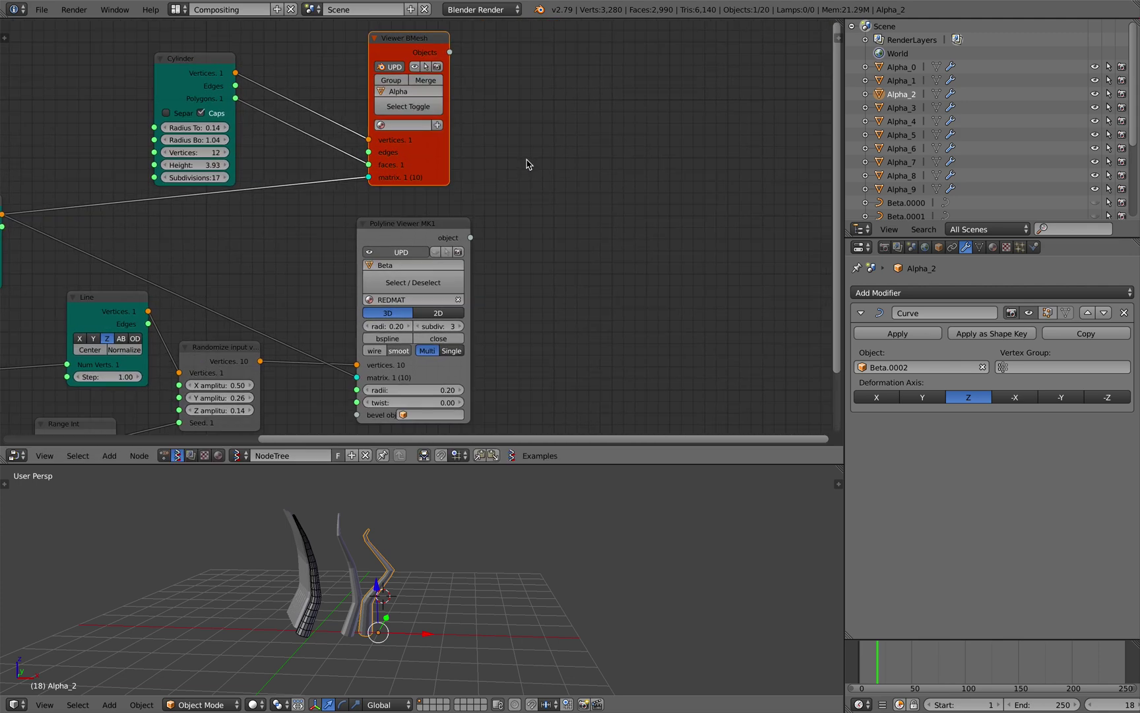
Add an Object ID Set MK2 node beside the Viewer BMesh node and save the file
key("shift+a")
left_click(526, 159)
type("obejc")
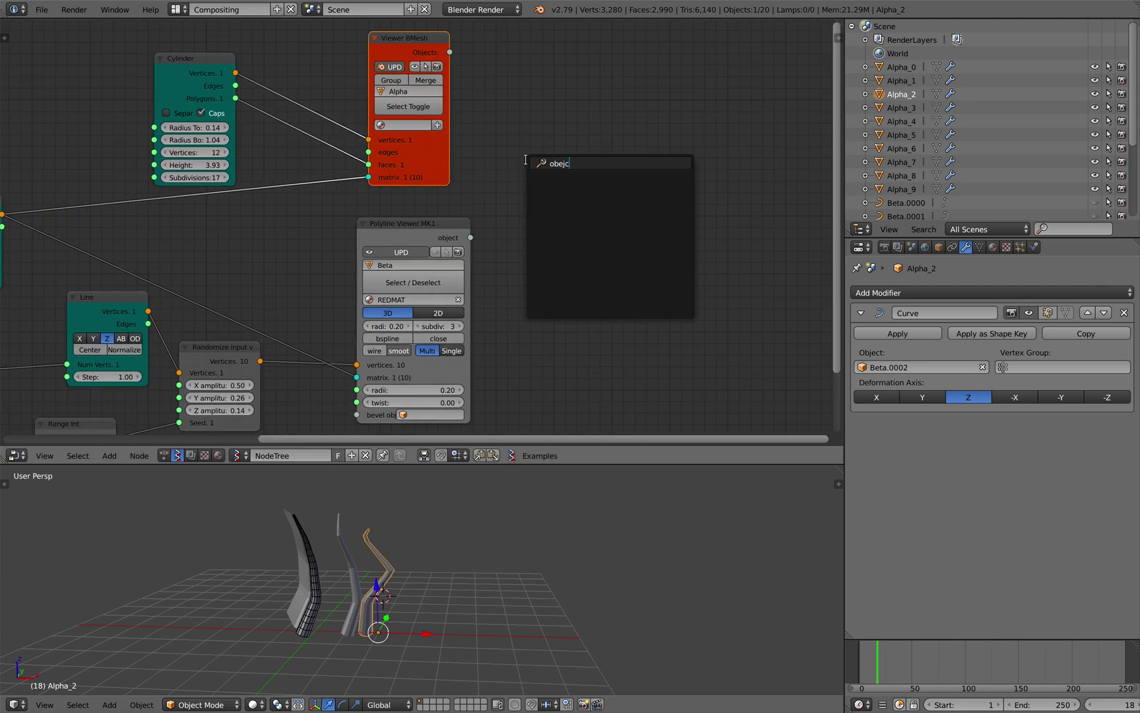
type("t")
key("BackSpace")
key("BackSpace")
key("BackSpace")
key("BackSpace")
type("ject id se")
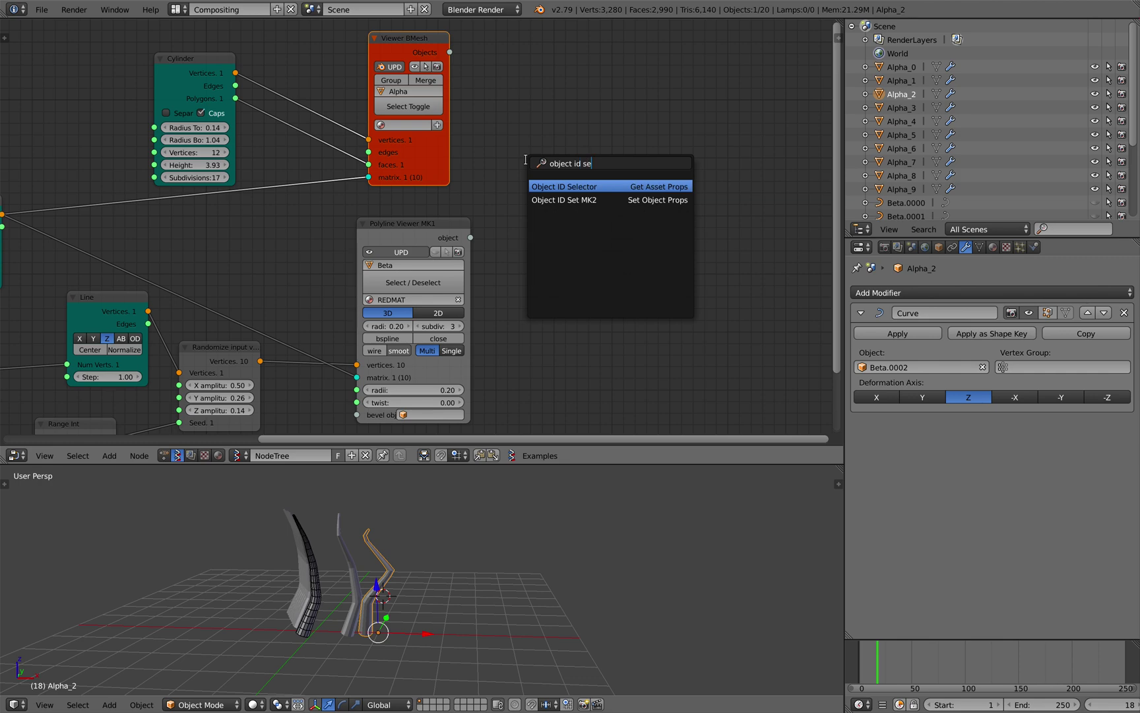
key("Down")
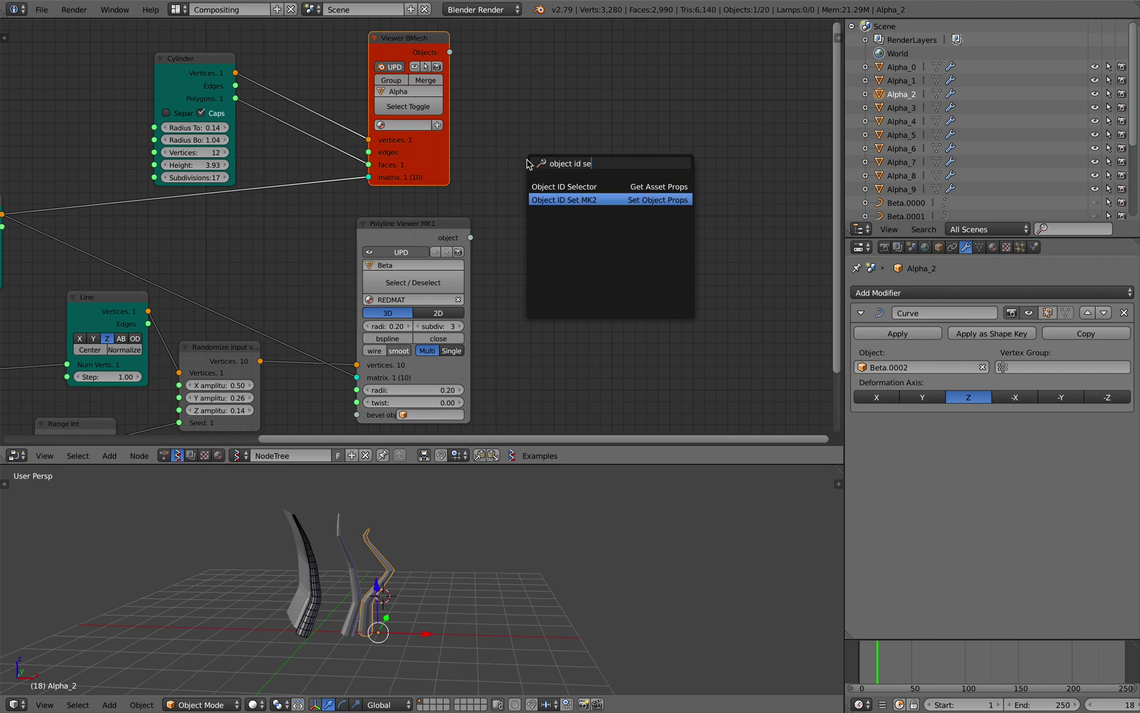
key("Return")
left_click(553, 119)
key("ctrl+s")
left_click(552, 119)
Link the Viewer BMesh objects to the Object ID Set MK2 node, nudge that node and save over growing_cylinder_003.blend
left_click_drag(449, 53, 552, 179)
middle_click_drag(572, 149, 515, 147)
scroll(515, 147, "up", 2)
left_click_drag(590, 169, 605, 173)
key("ctrl+s")
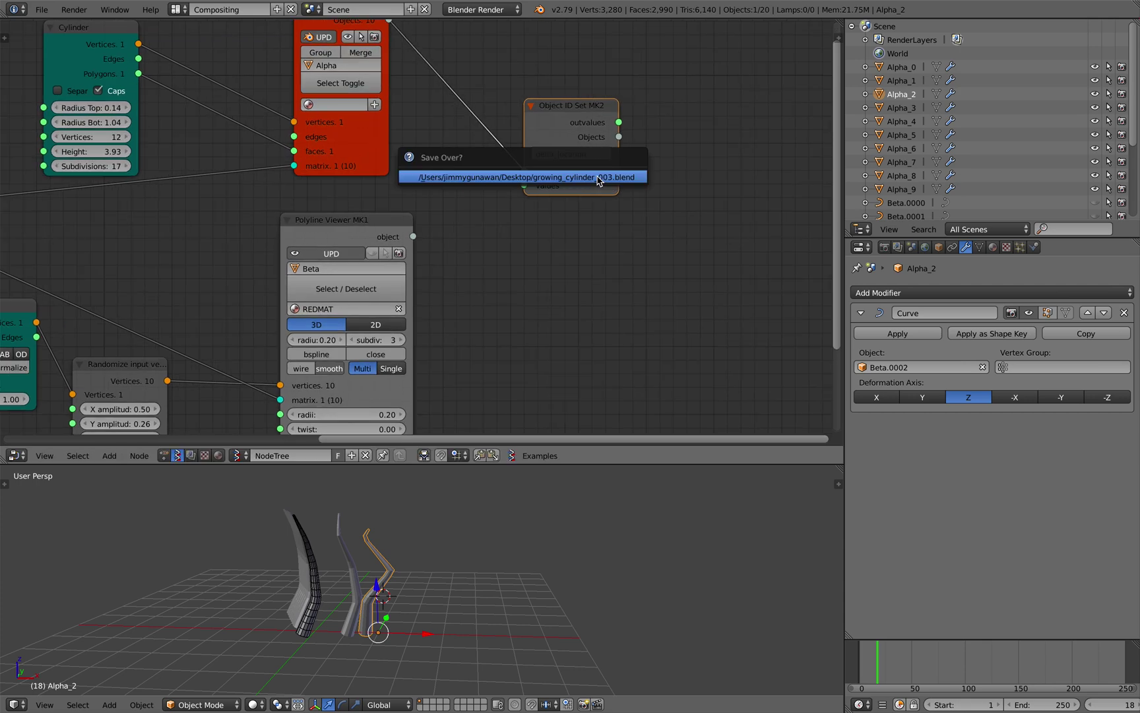
left_click(598, 177)
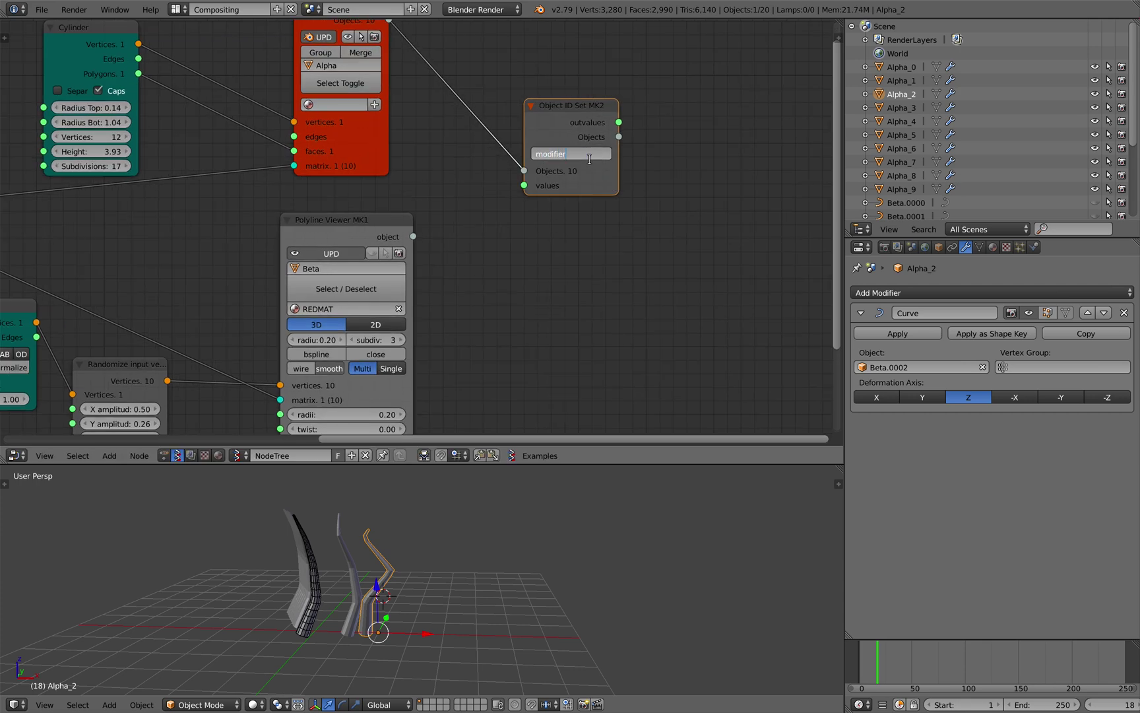
Set the Object ID Set MK2 property to modifiers
left_click(592, 154)
middle_click_drag(650, 150, 549, 169)
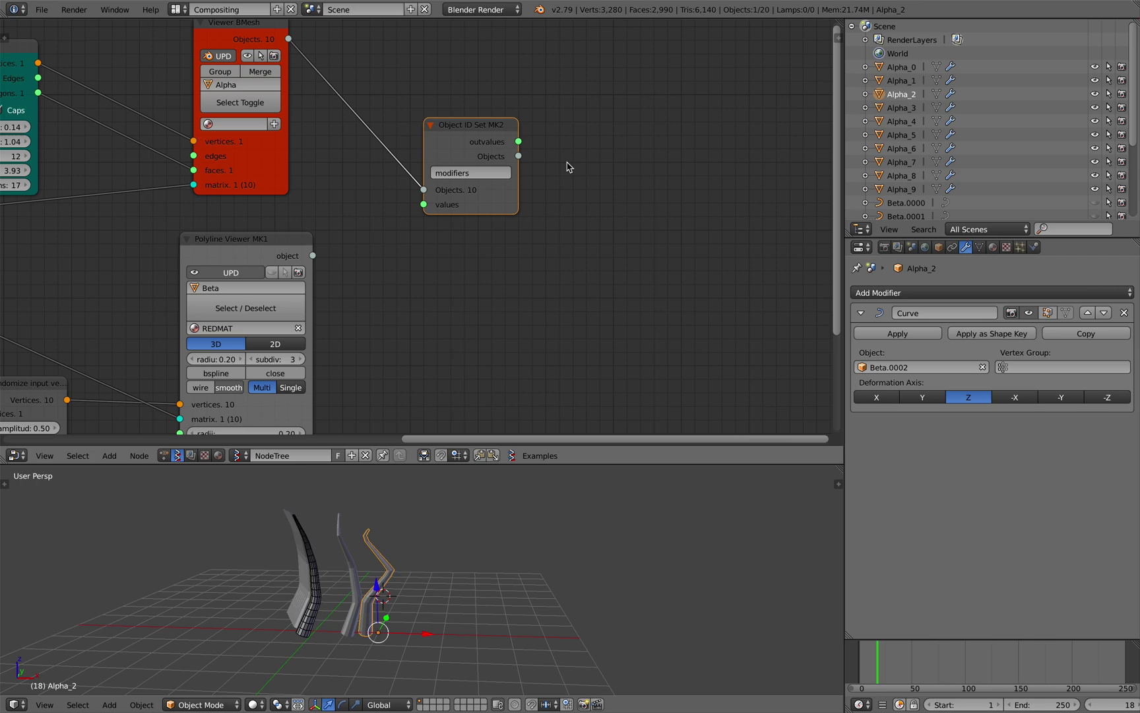
scroll(606, 224, "up", 2)
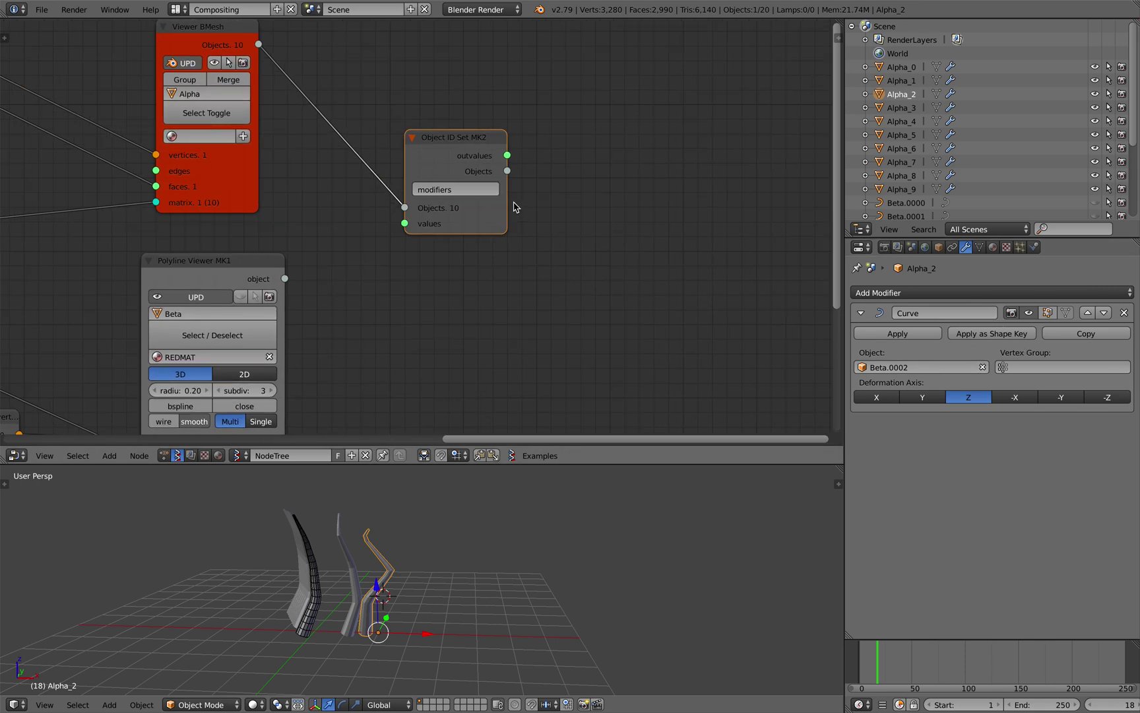
scroll(543, 191, "up", 2)
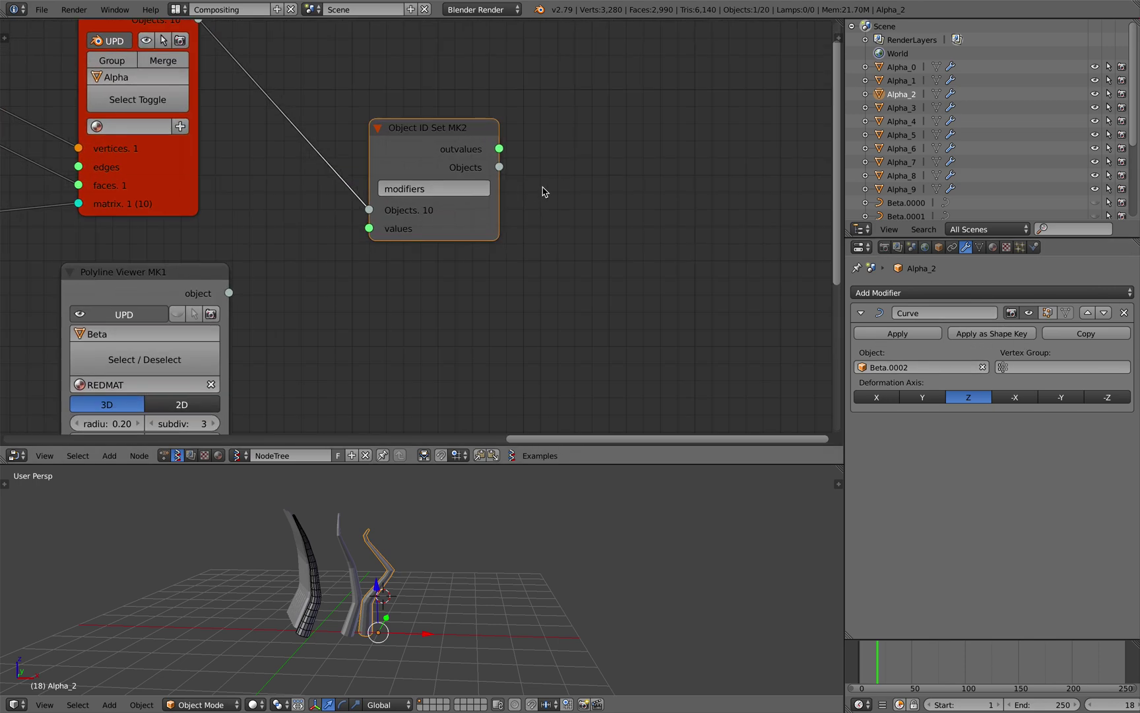
Add a Stethoscope MK2 node and feed it the Object ID Set MK2 outvalues to read them
key("alt+space")
type("ste")
left_click(582, 209)
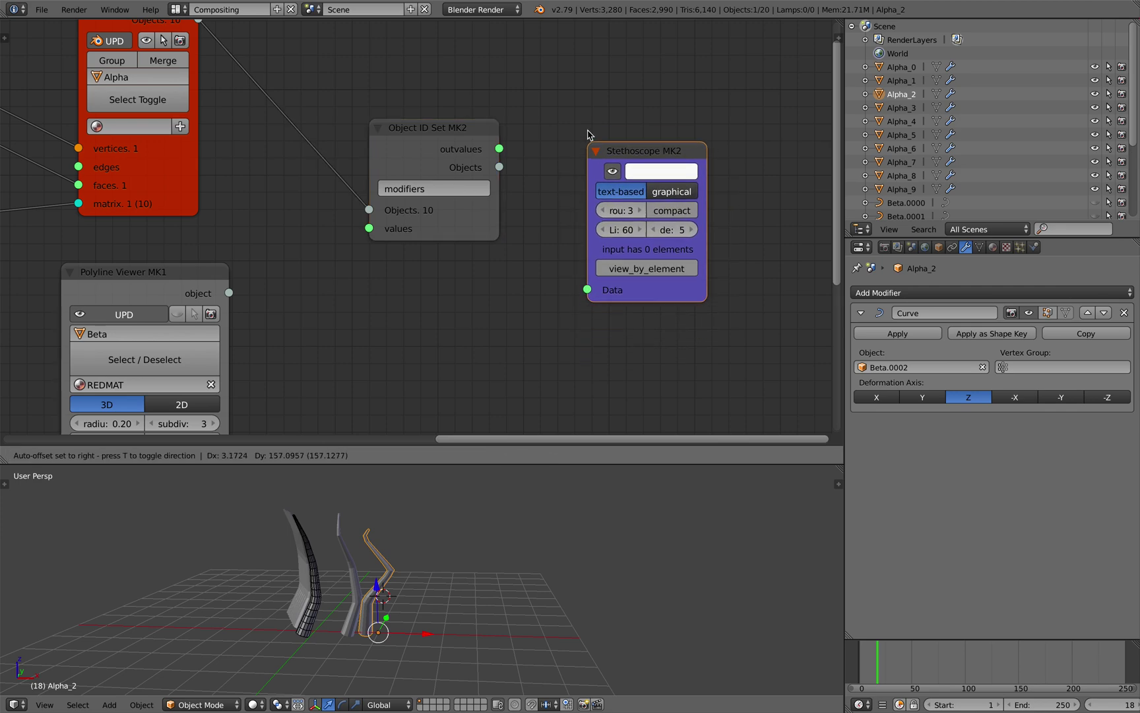
left_click(576, 95)
left_click_drag(499, 155, 580, 245)
scroll(453, 187, "up", 2)
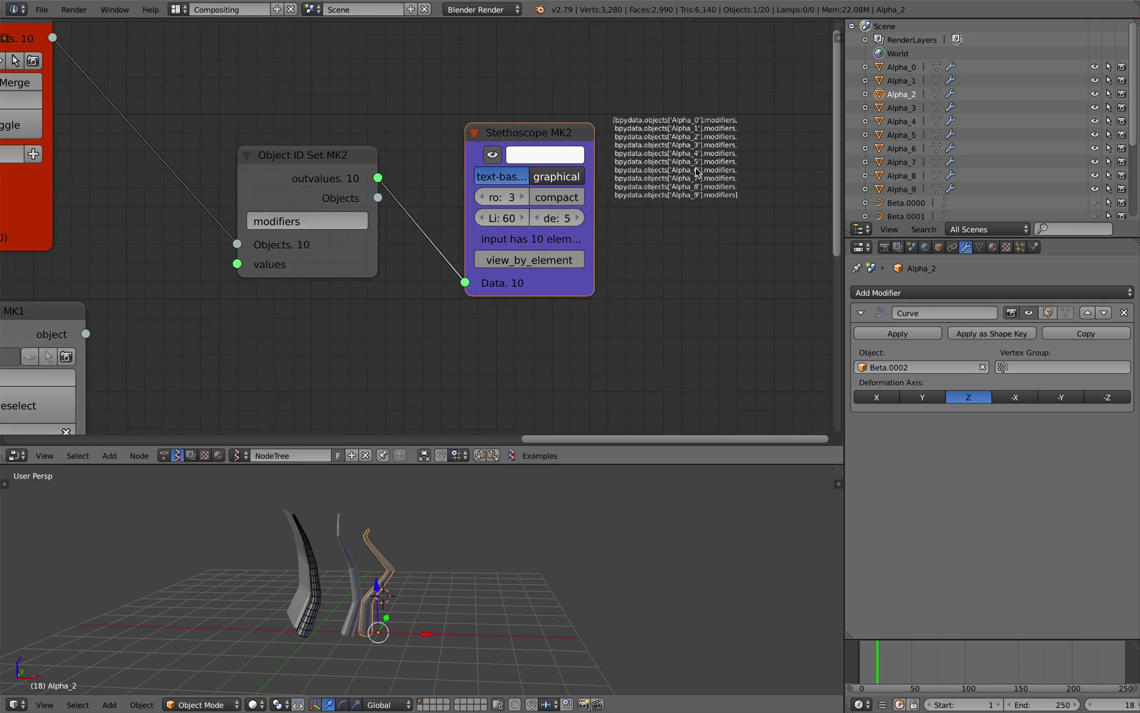
scroll(701, 184, "up", 2)
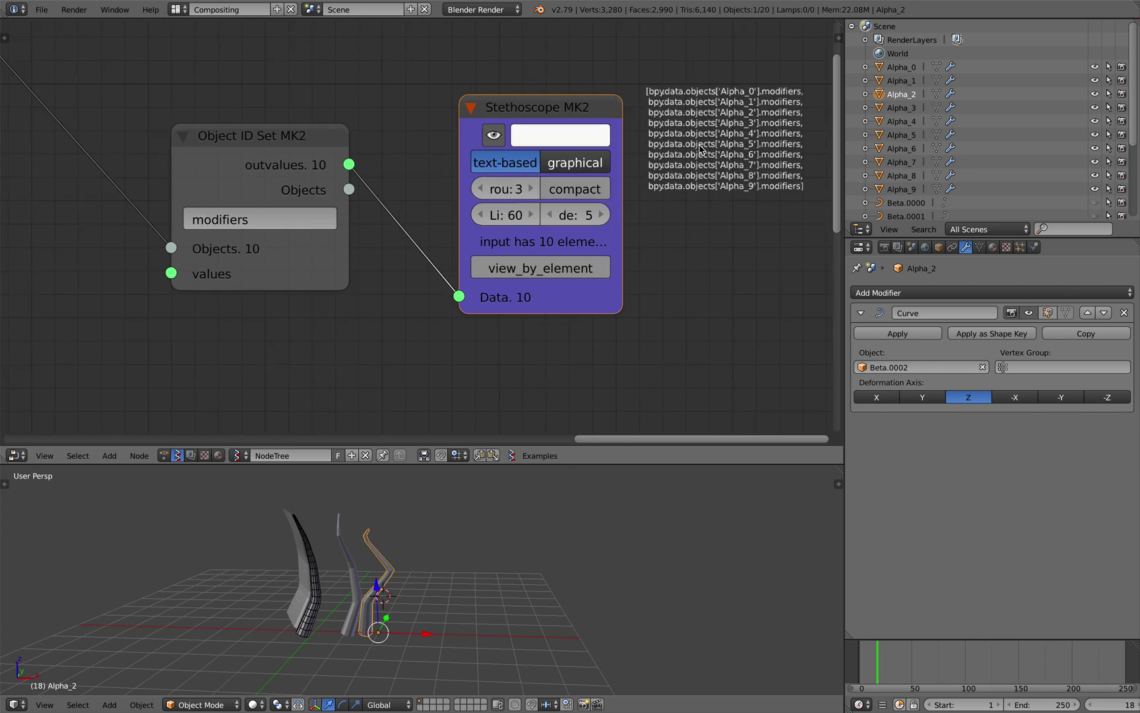
Change the Object ID Set MK2 property to modifiers[:], save the file and move the Stethoscope MK2 node slightly away
left_click_drag(311, 160, 281, 140)
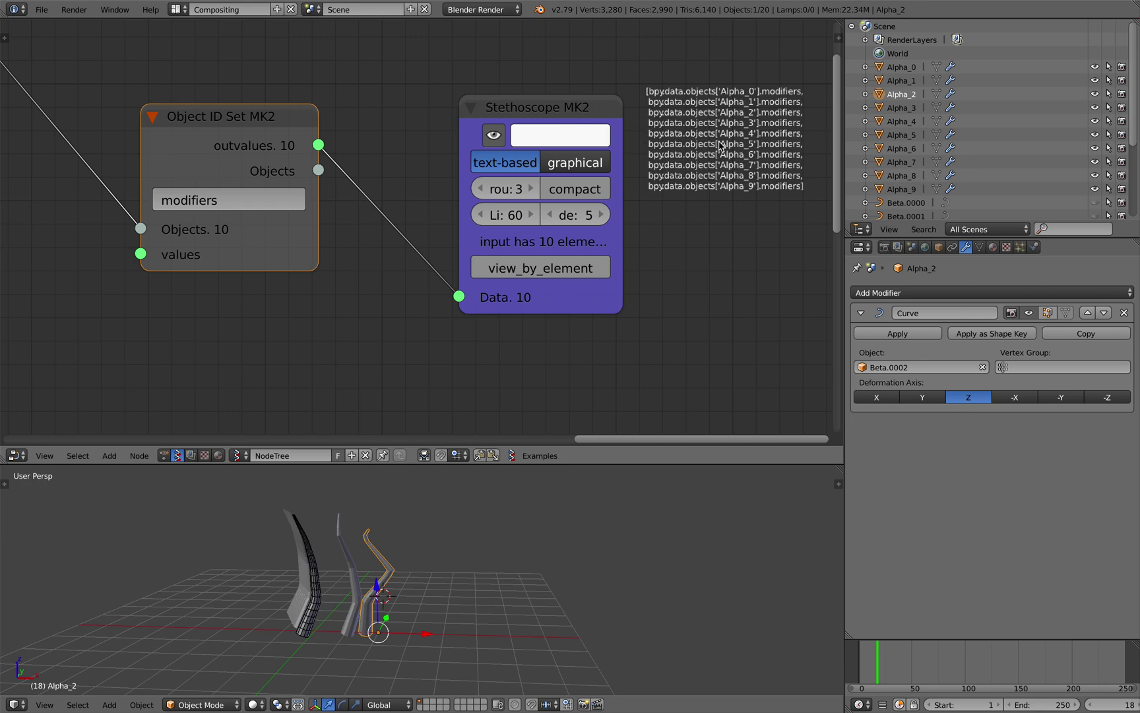
scroll(730, 151, "down", 1)
left_click(284, 202)
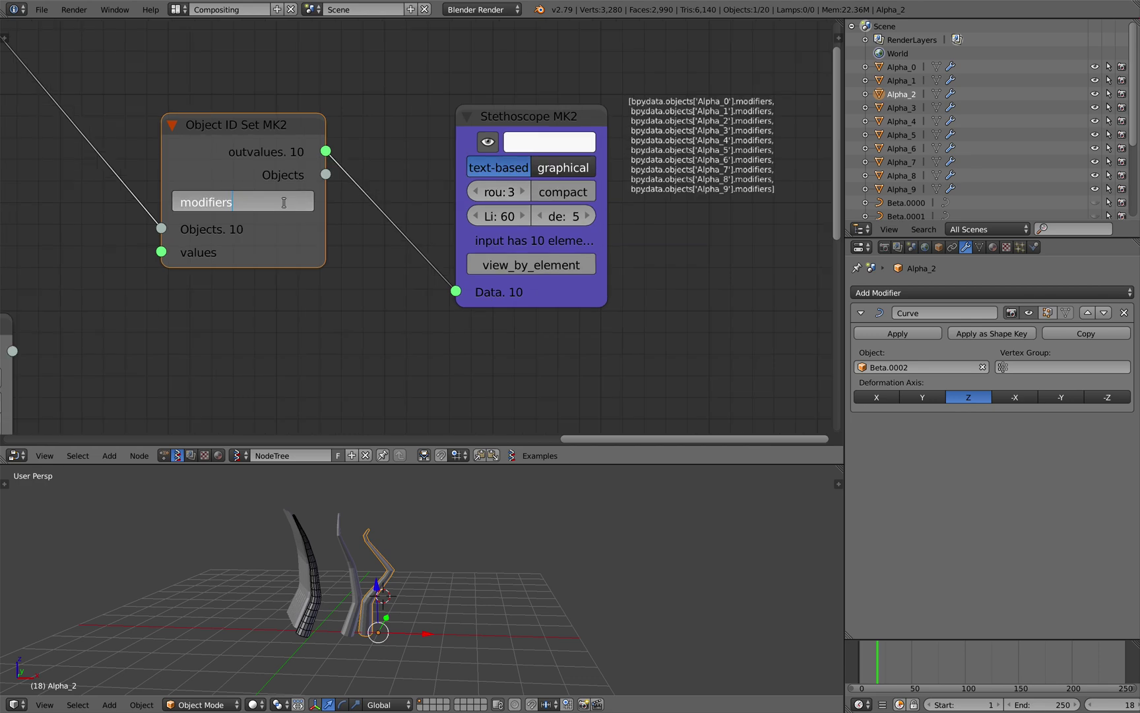
key("Return")
key("ctrl+s")
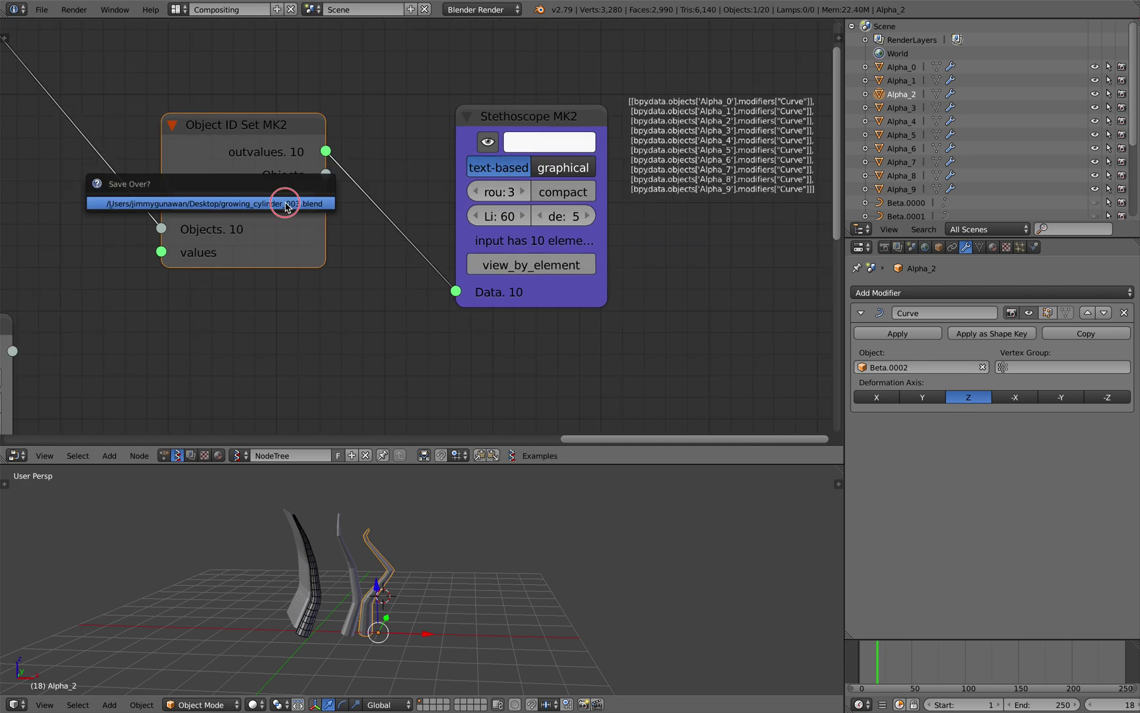
left_click(285, 203)
middle_click_drag(463, 197, 421, 201)
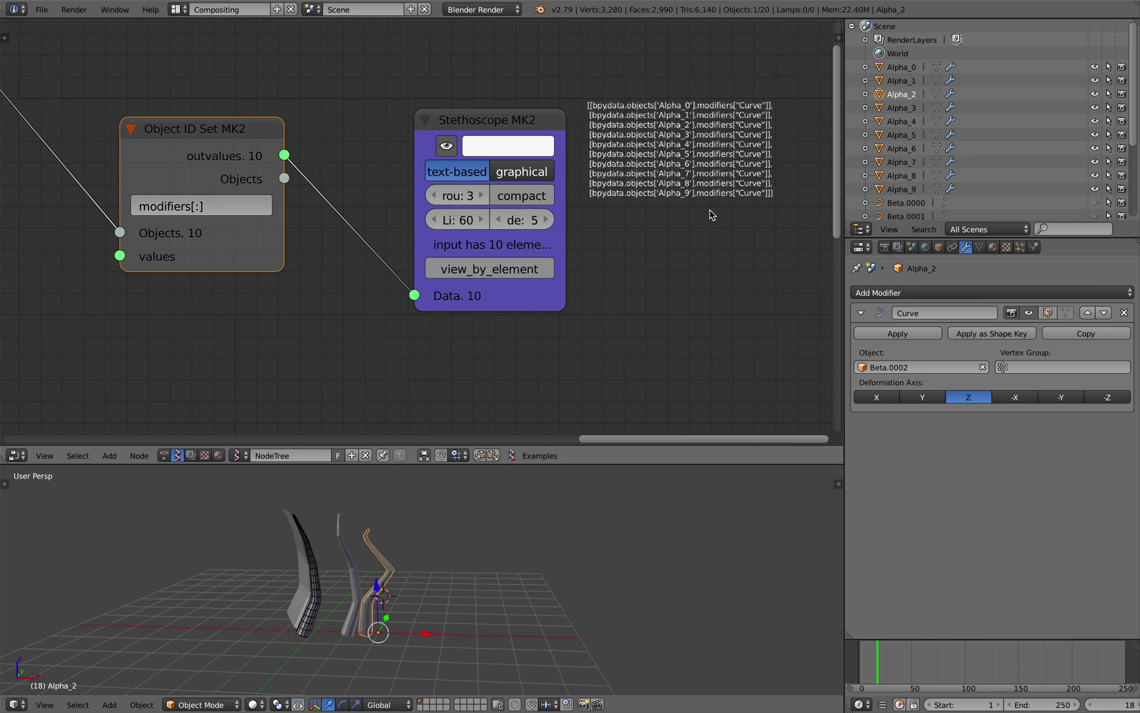
left_click_drag(509, 130, 536, 154)
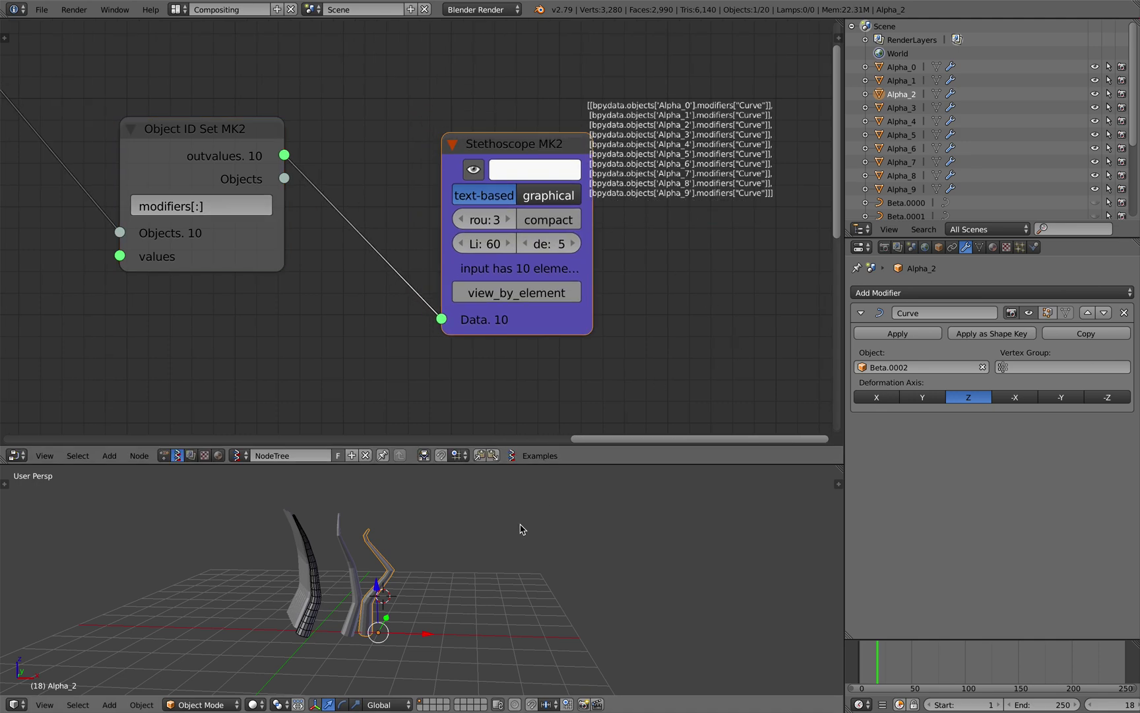
Select the Alpha_1 cylinder to show its Curve modifier and save over growing_cylinder_003.blend
right_click(358, 568)
scroll(388, 558, "up", 1)
middle_click_drag(385, 559, 391, 555)
key("ctrl+s")
left_click(389, 555)
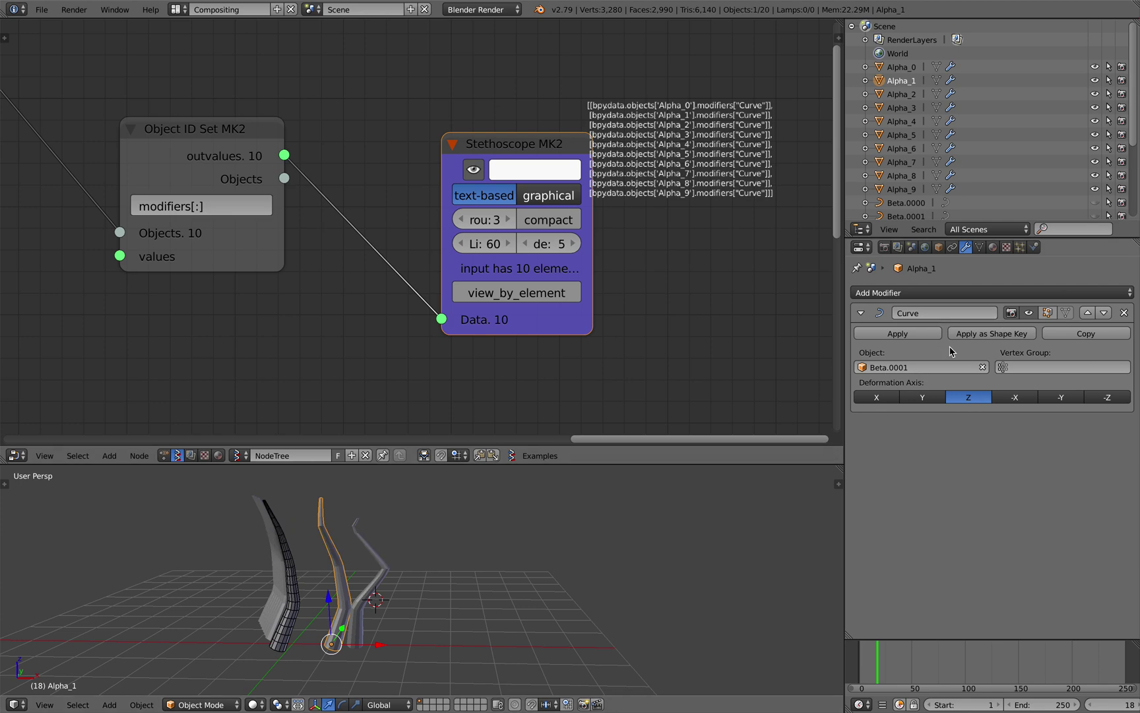
Nudge the Stethoscope MK2 node closer to the Object ID Set MK2 node and save the file again
left_click_drag(519, 147, 495, 150)
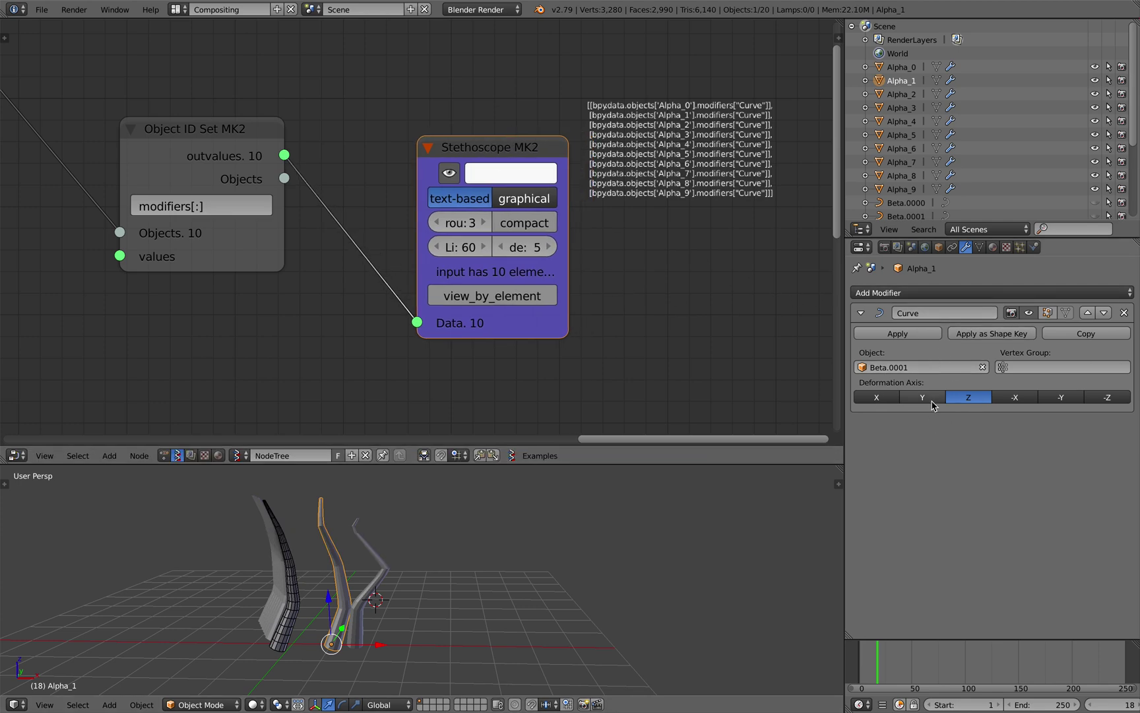
middle_click_drag(412, 97, 404, 97)
key("ctrl+s")
left_click(404, 96)
Try an Object ID Filter node with the name Curve between the Object ID Set MK2 and Stethoscope MK2 nodes
key("alt+space")
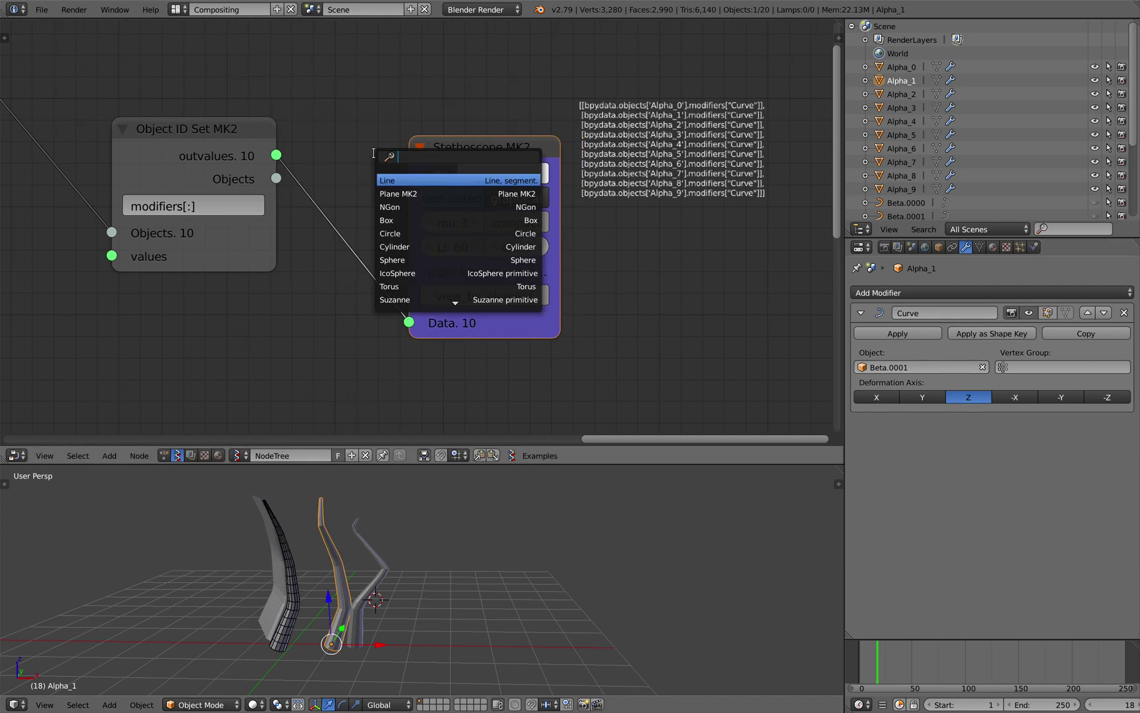
type("filter")
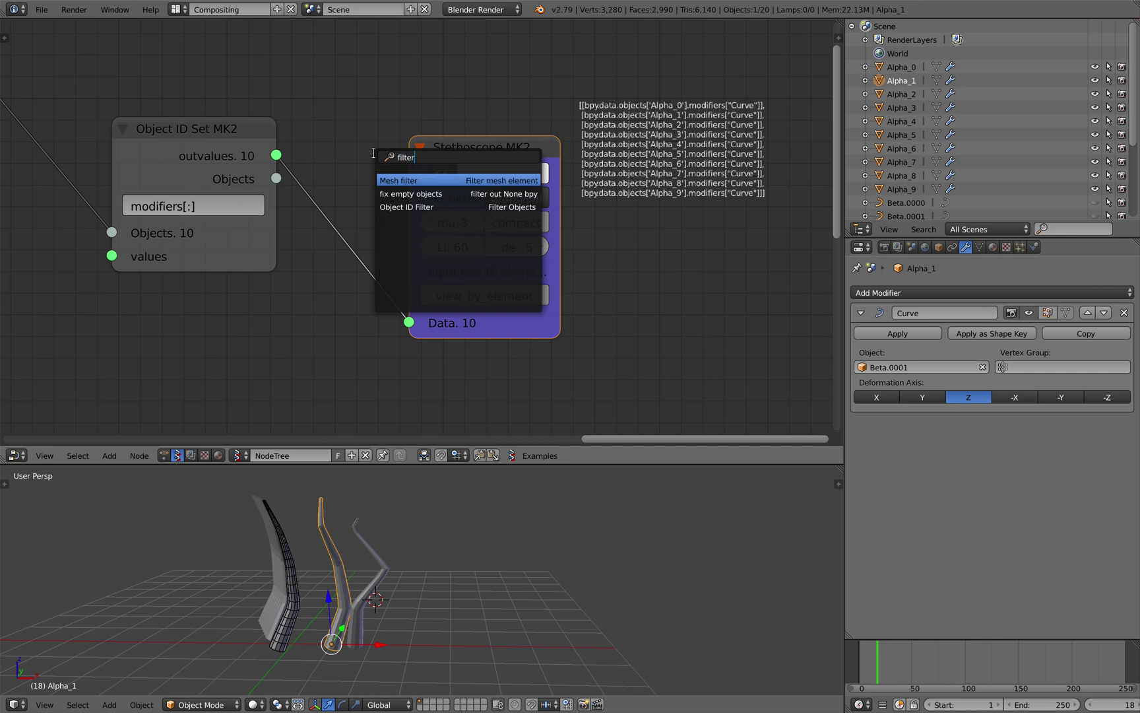
key("Down")
key("Down")
key("Return")
left_click(365, 146)
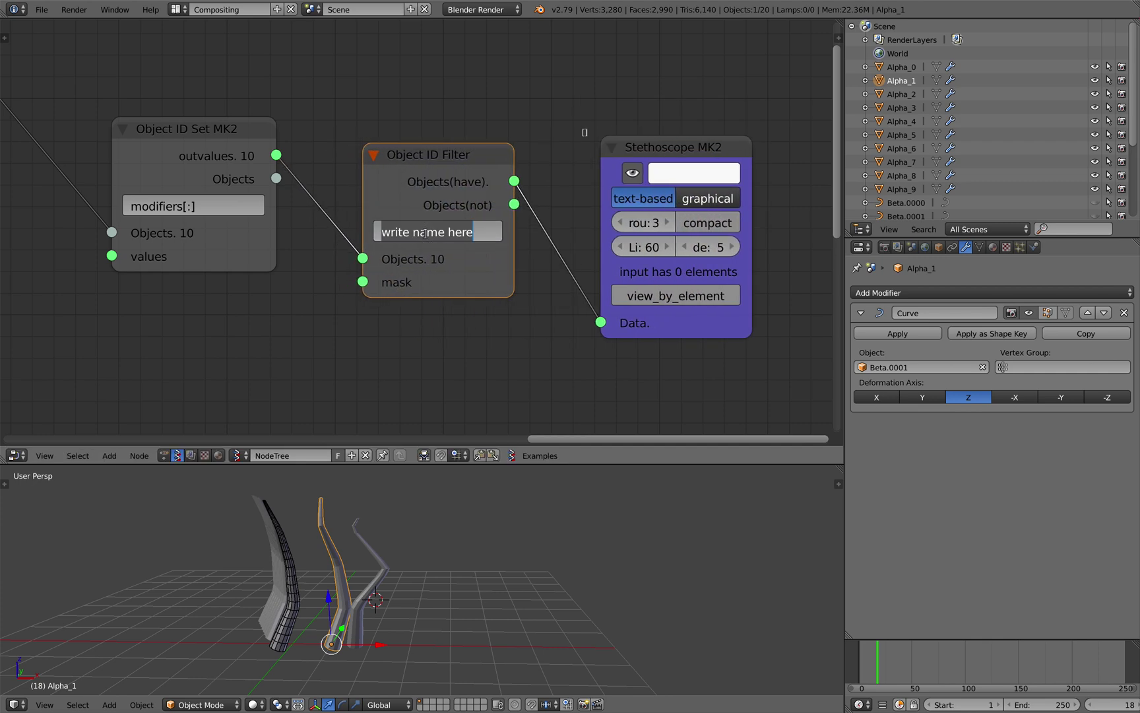
type("Curve")
key("Return")
middle_click_drag(514, 190, 382, 179)
middle_click_drag(307, 177, 353, 176)
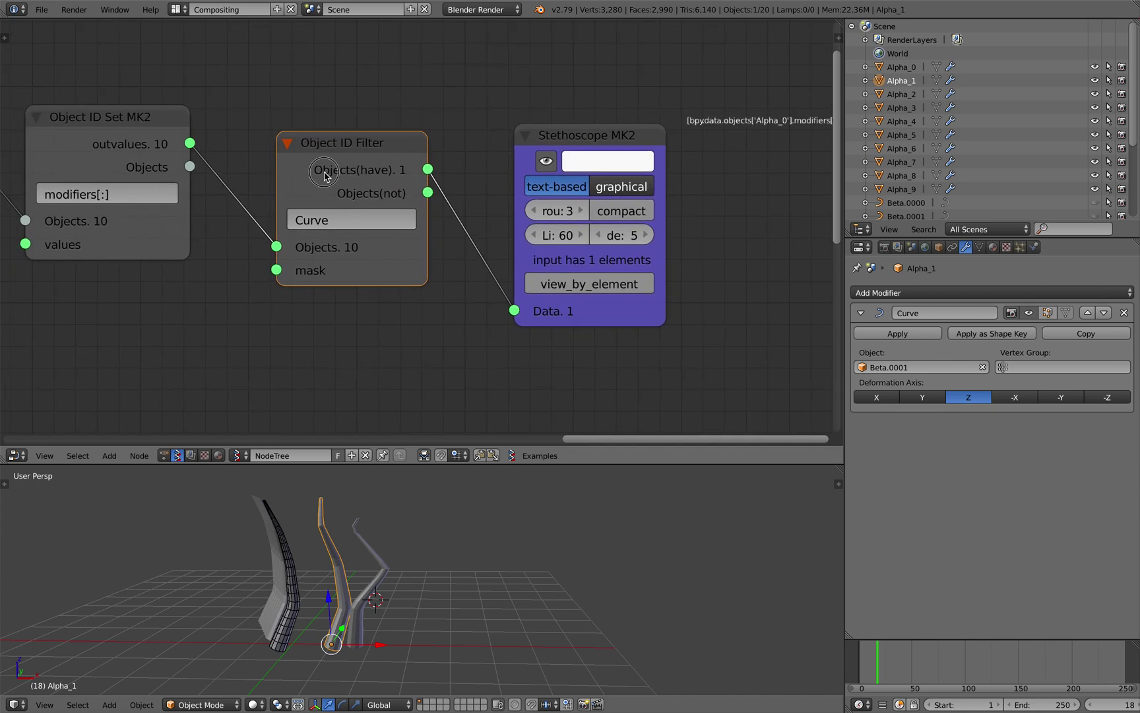
Delete the Object ID Filter node and link the Object ID Set MK2 outvalues directly to the Stethoscope MK2 data input
key("x")
left_click_drag(191, 144, 514, 310)
scroll(392, 235, "down", 2)
middle_click_drag(379, 232, 427, 231)
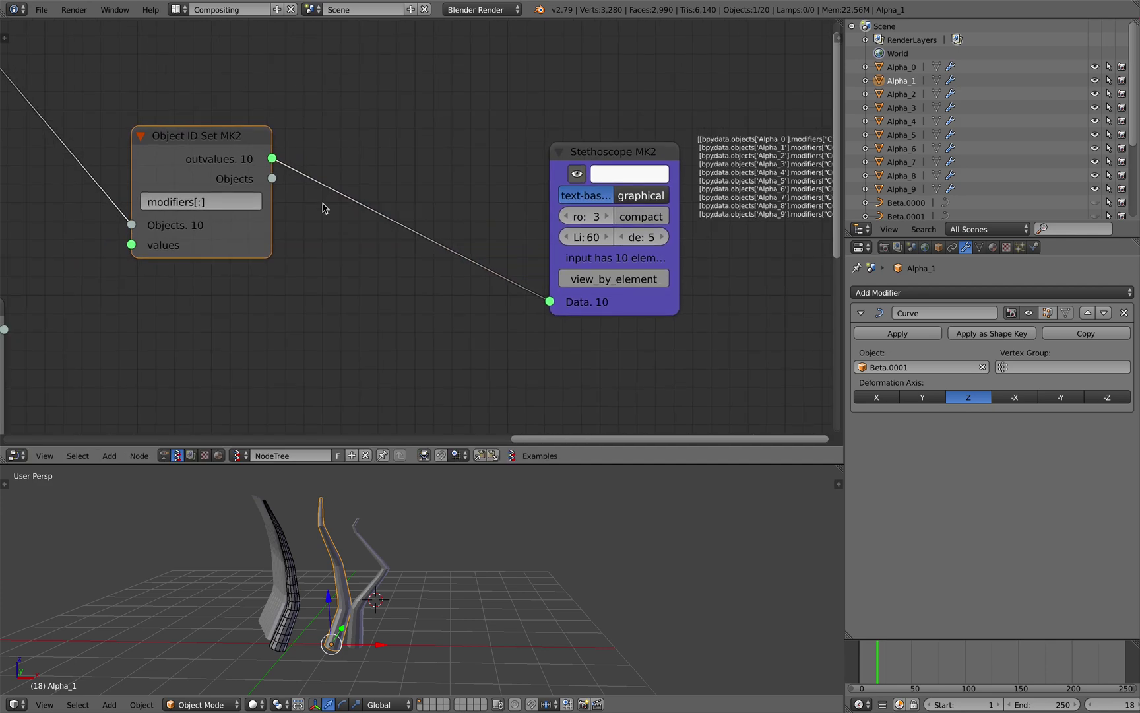
Add a second Object ID Set MK2 node on the link between the modifiers[:] node and the Stethoscope MK2 node
key("shift+a")
left_click(379, 152)
type("object s")
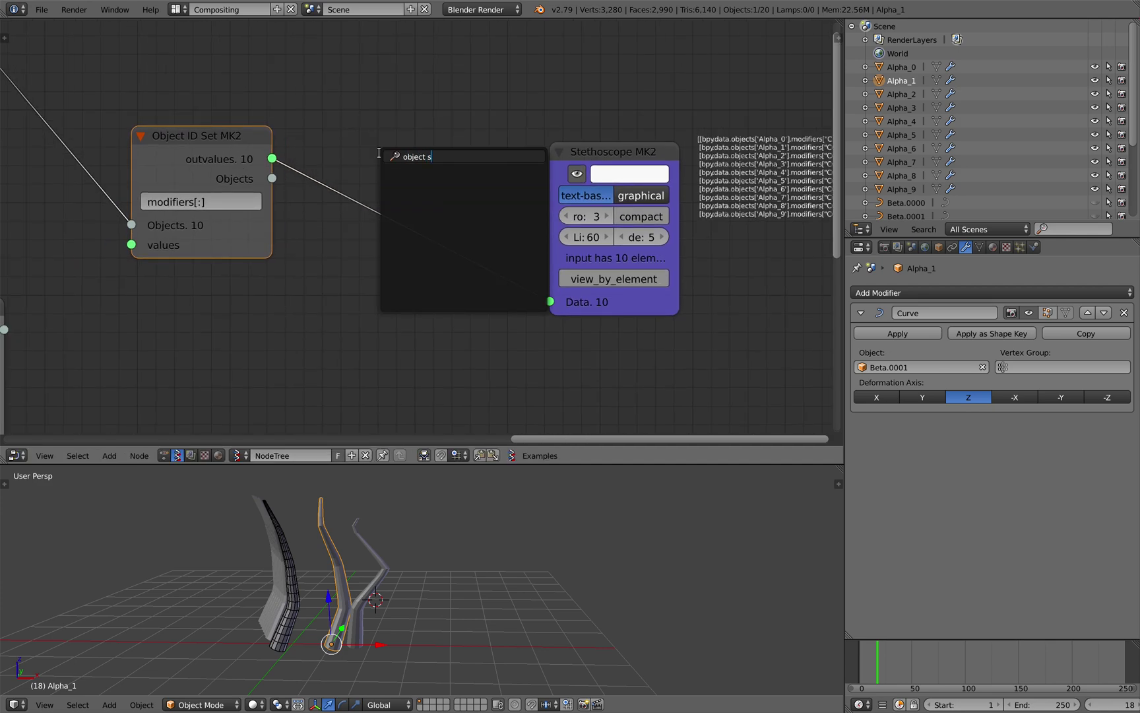
key("BackSpace")
type("id")
key("Down")
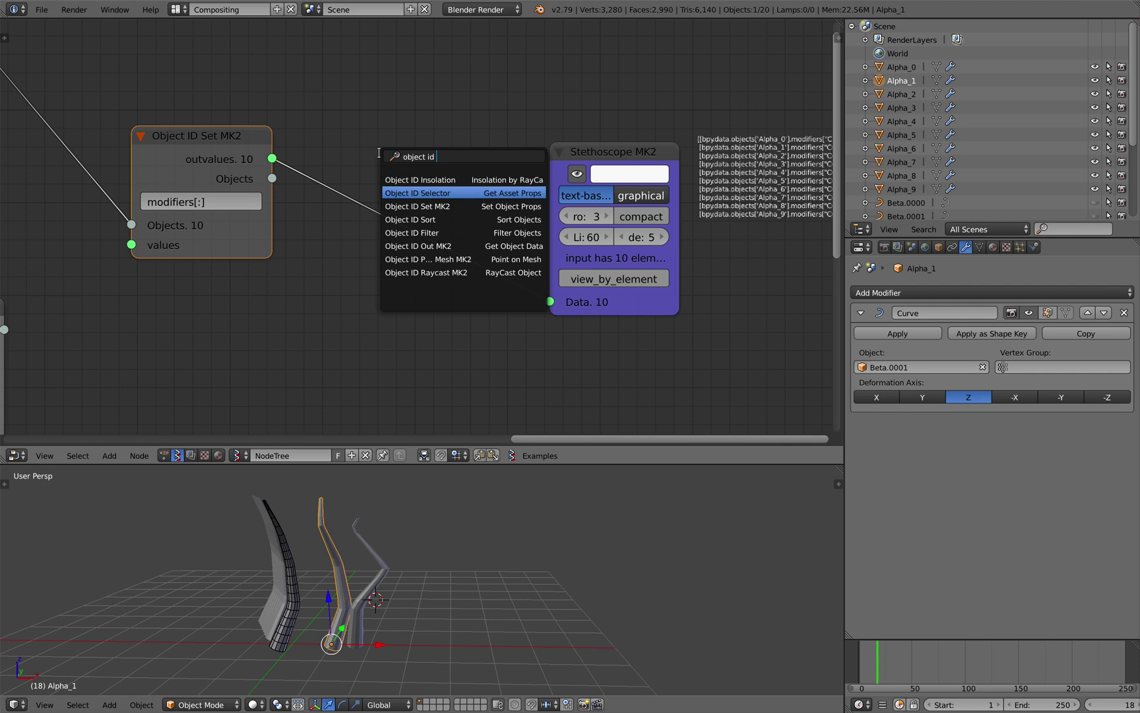
key("Return")
left_click(381, 158)
Set the second Object ID Set MK2 node's property to object and save the file
left_click(423, 227)
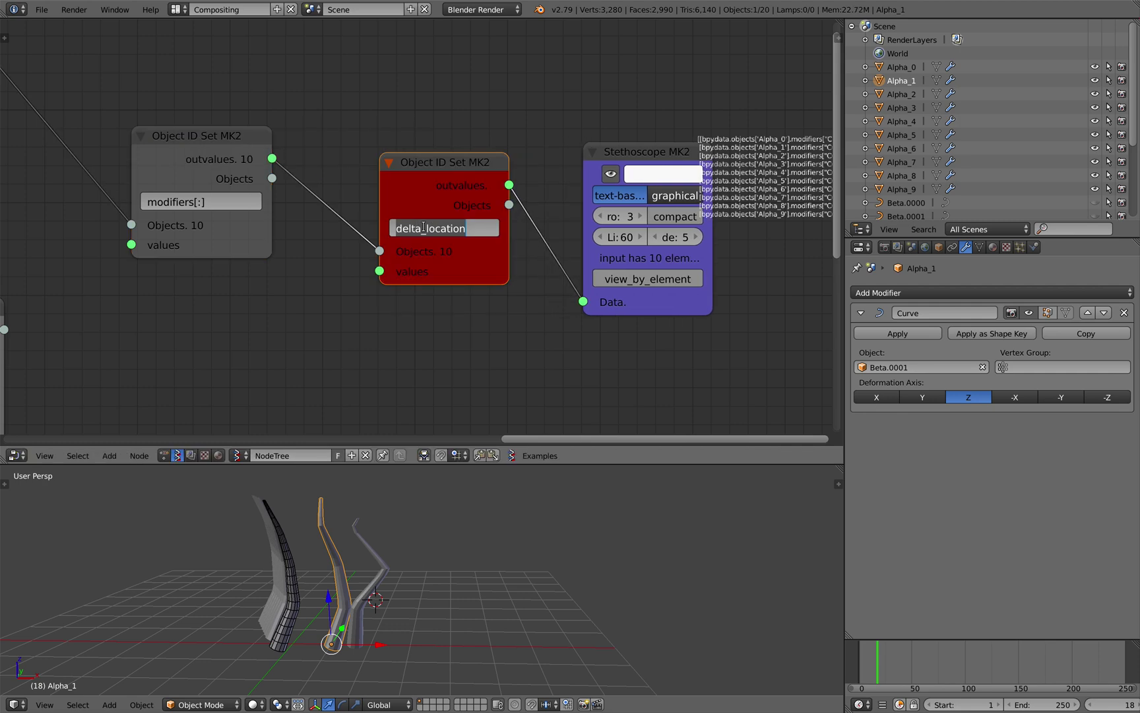
type("ob ject")
left_click(427, 229)
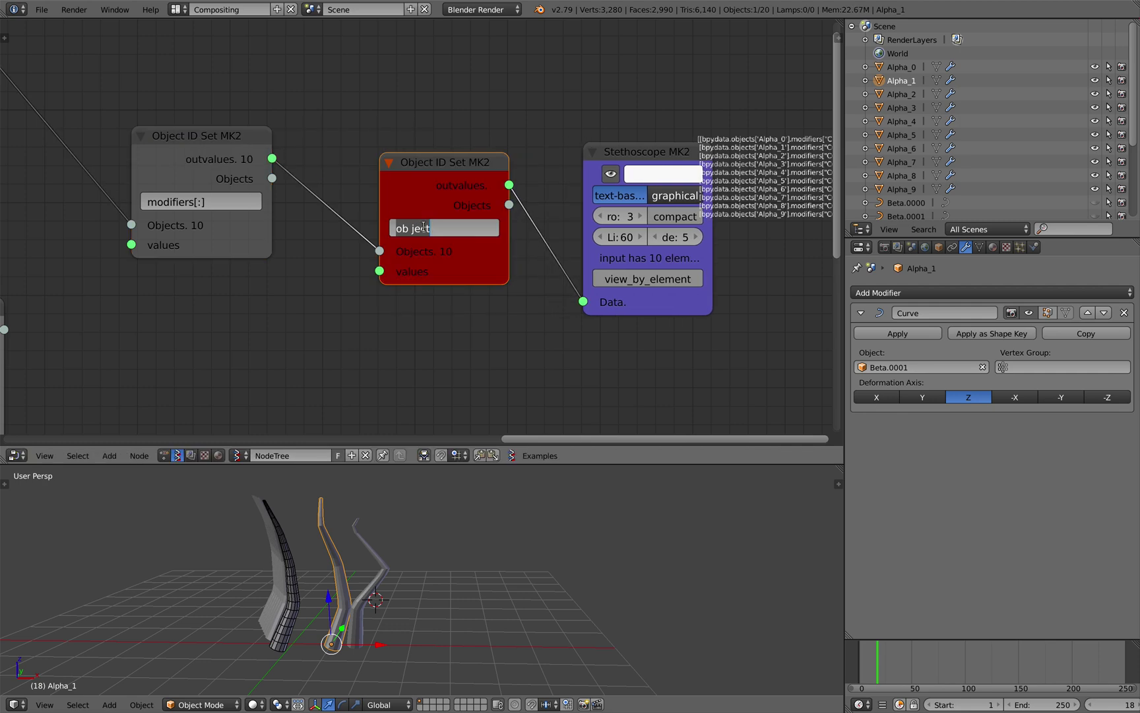
type("object")
key("Return")
key("ctrl+s")
left_click(425, 228)
Examine the Stethoscope MK2 read-out for the object assigned to each cylinder's Curve modifier
middle_click_drag(493, 205, 203, 205)
scroll(203, 205, "up", 3)
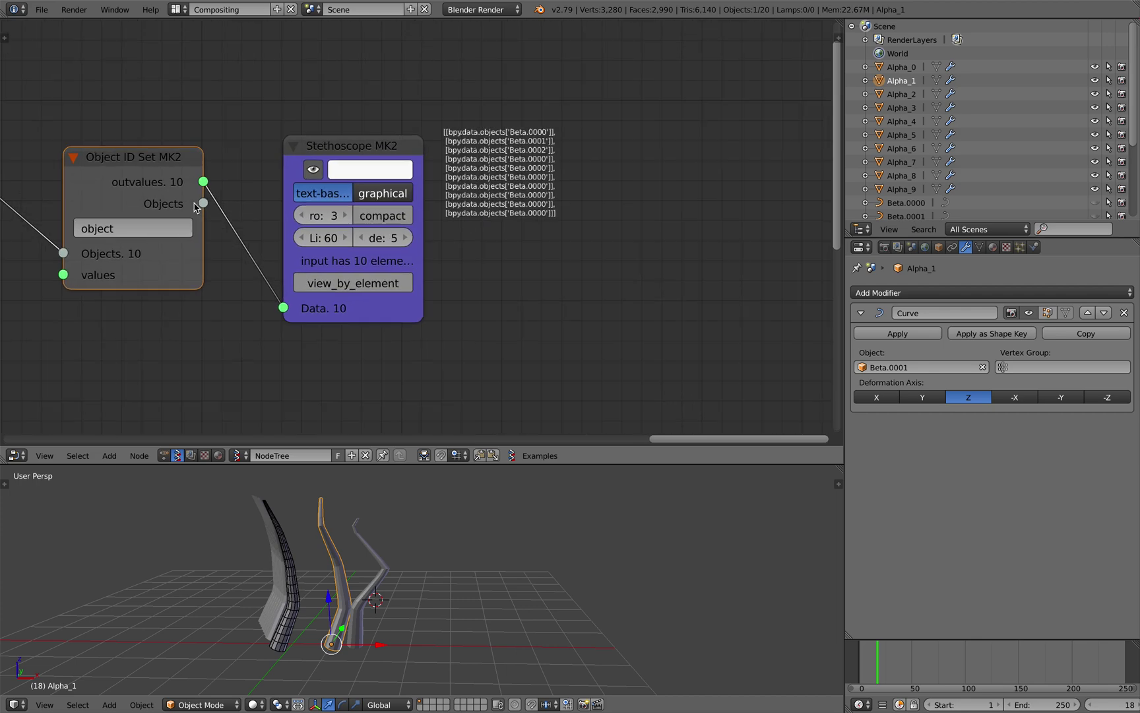
scroll(558, 146, "up", 1)
scroll(581, 103, "up", 1)
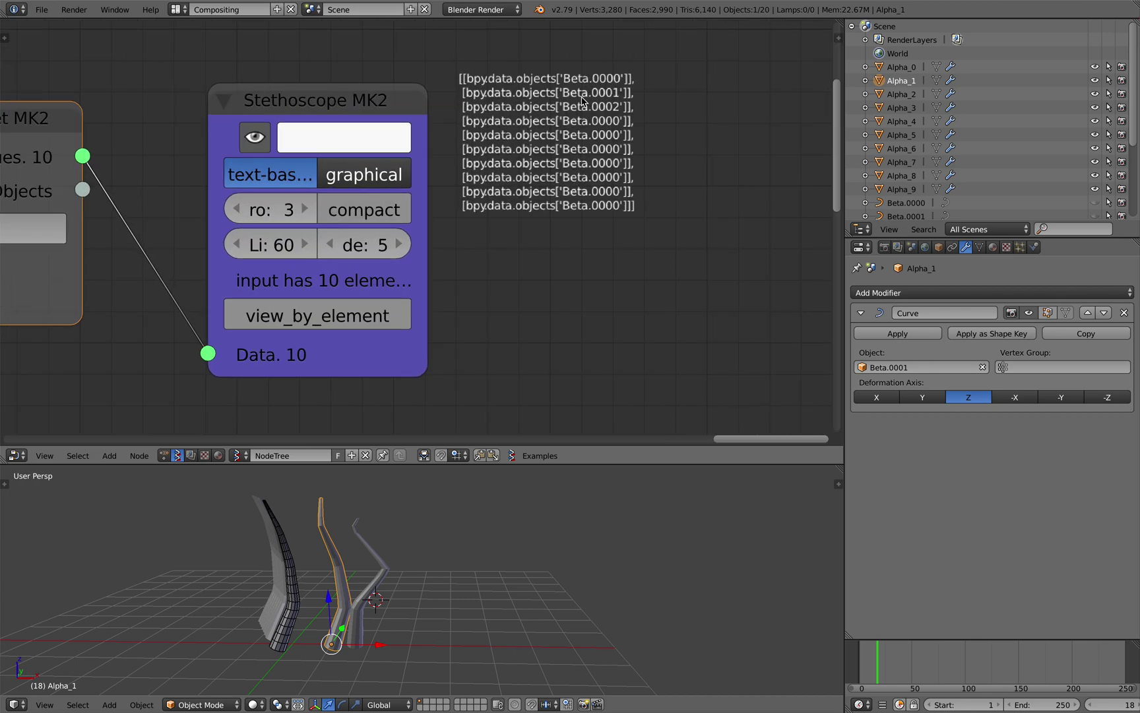
scroll(547, 196, "down", 3)
middle_click_drag(472, 197, 583, 185)
scroll(581, 185, "down", 2)
middle_click_drag(435, 177, 559, 191)
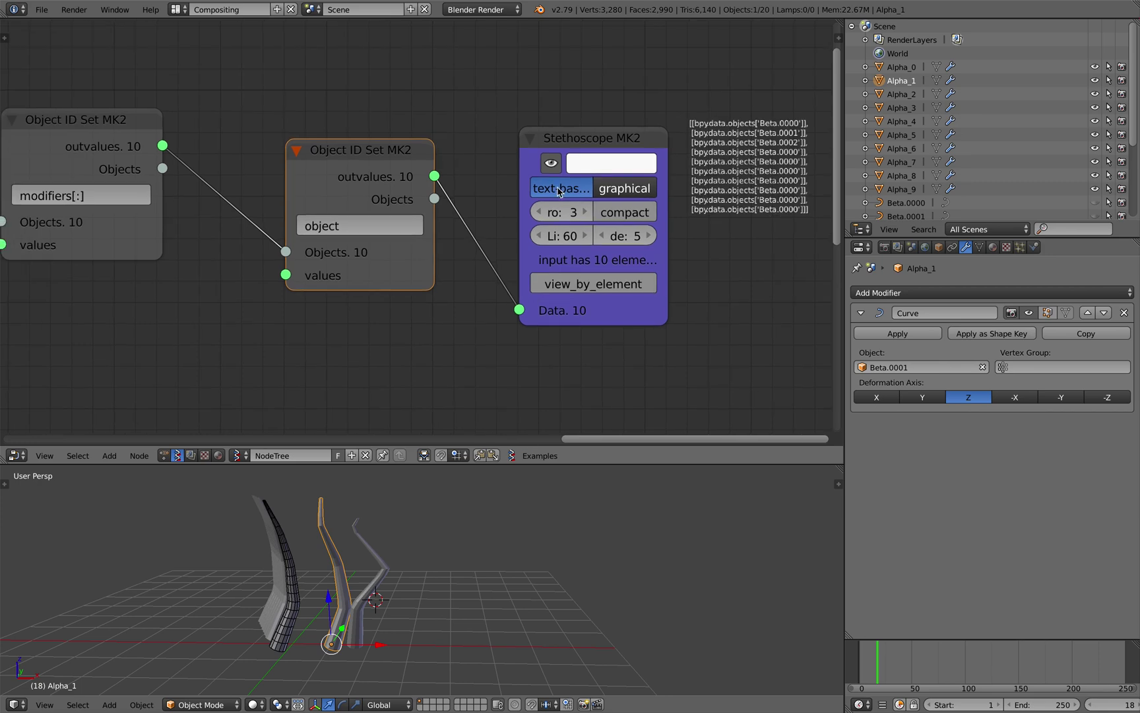
Move the Polyline Viewer MK1 node closer to the two Object ID Set MK2 nodes
middle_click_drag(242, 154, 650, 136)
left_click(241, 129)
left_click(422, 157)
scroll(346, 162, "right", 4, "ctrl")
scroll(389, 206, "down", 2)
scroll(420, 215, "down", 1)
left_click_drag(157, 256, 264, 258)
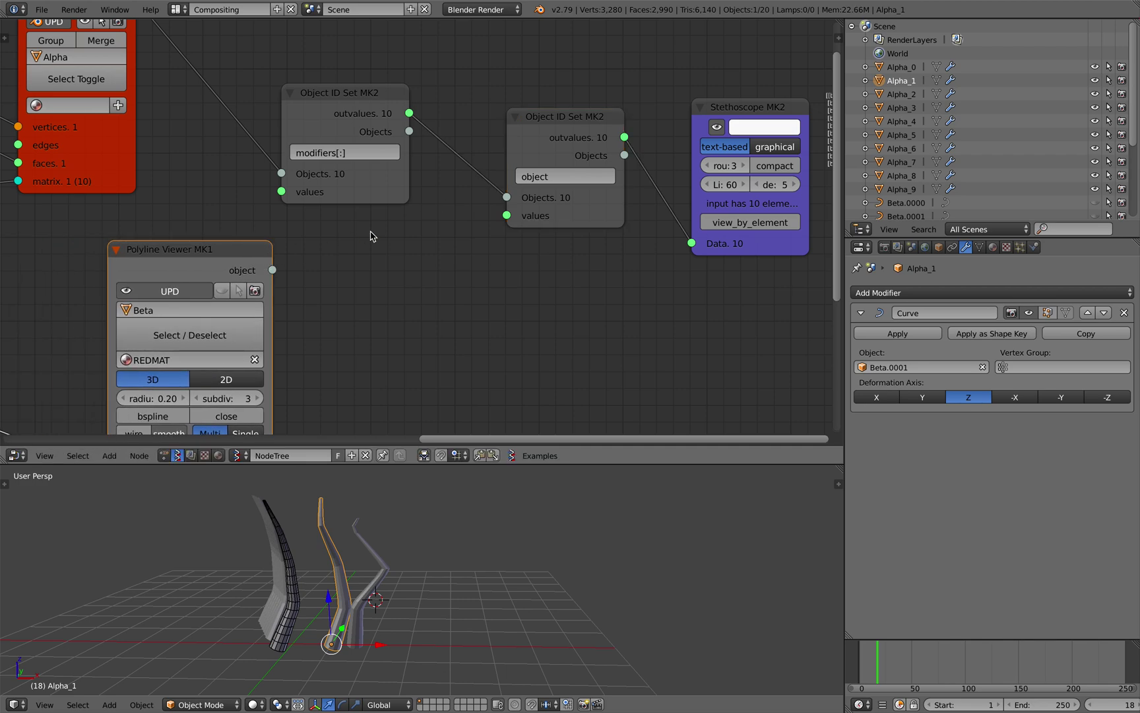
Feed the Stethoscope MK2 from the modifiers[:] node's outvalues and move the second Object ID Set MK2 node upward
scroll(372, 237, "up", 1, "shift")
left_click(372, 141)
left_click_drag(410, 126, 690, 255)
left_click_drag(545, 135, 545, 64)
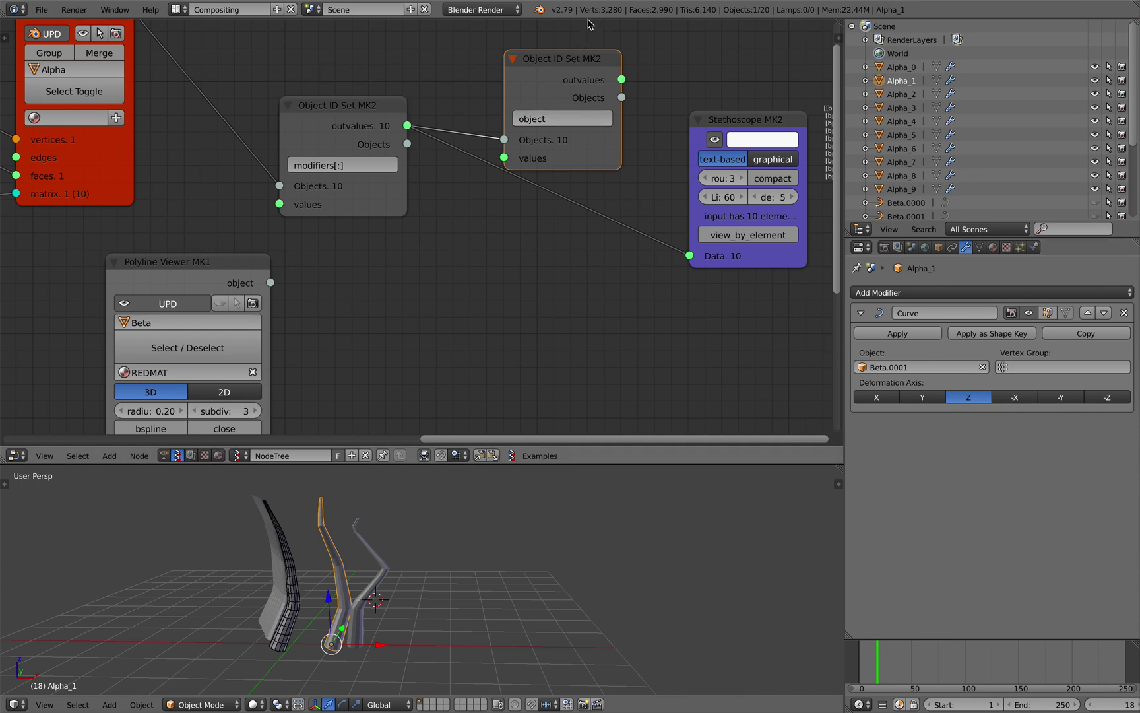
Reveal the Info log and set Alpha_1's Curve modifier object to Beta.0003, Beta.0002 and Beta.0006 in turn
left_click_drag(590, 25, 589, 176)
left_click(884, 367)
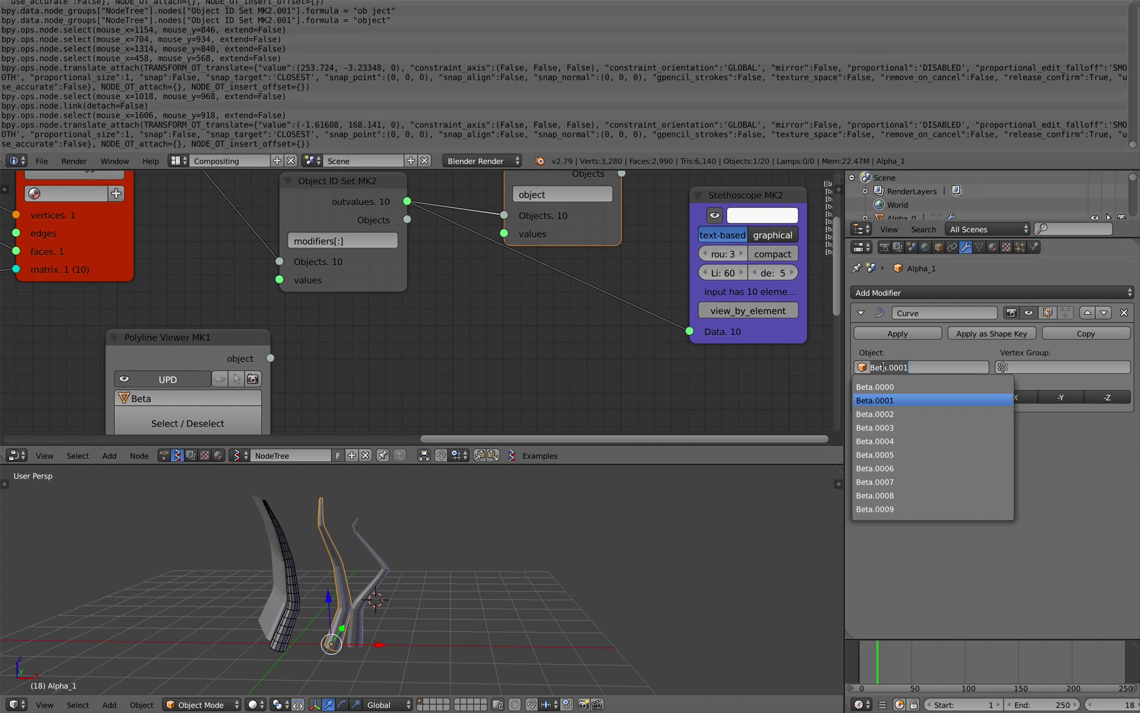
left_click(875, 427)
left_click(884, 367)
left_click(875, 413)
left_click(885, 367)
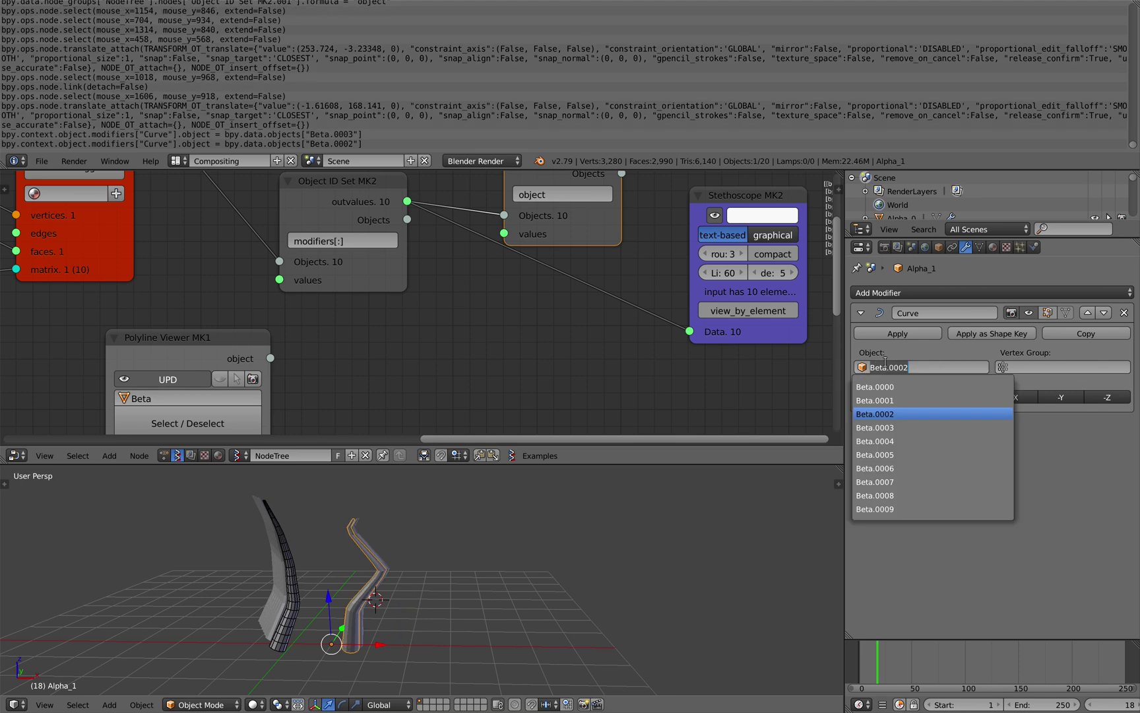
left_click(870, 468)
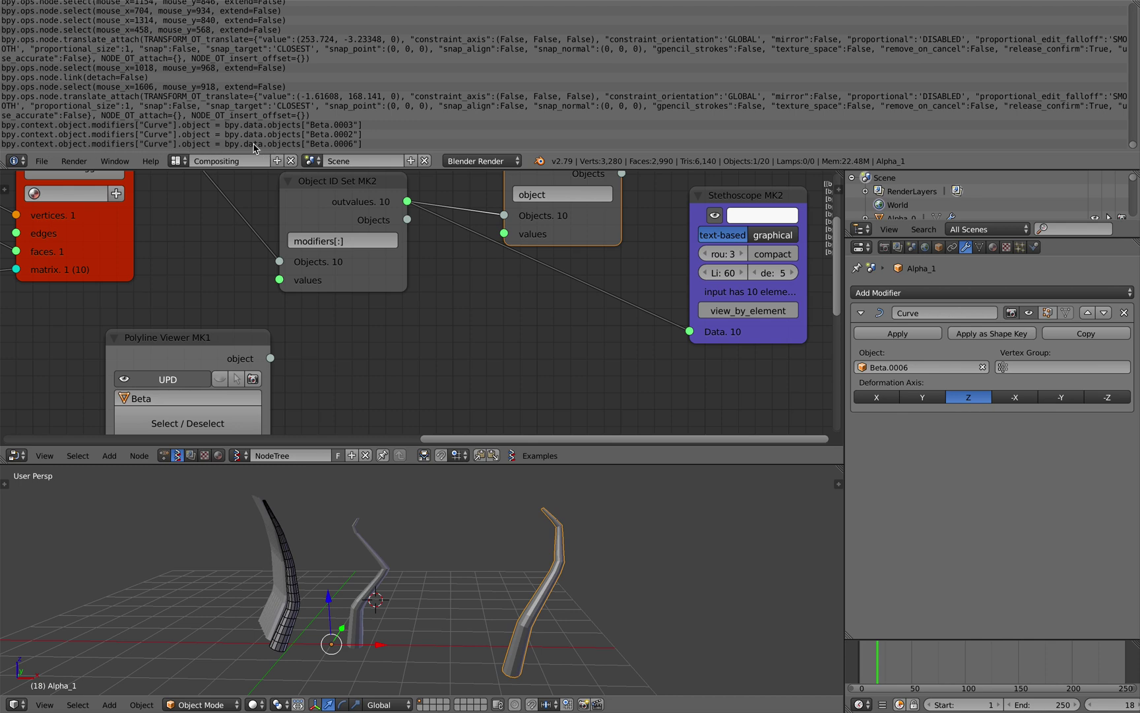
Link the Polyline Viewer MK1 object output to the values input of the second Object ID Set MK2 node
middle_click_drag(542, 280, 501, 300)
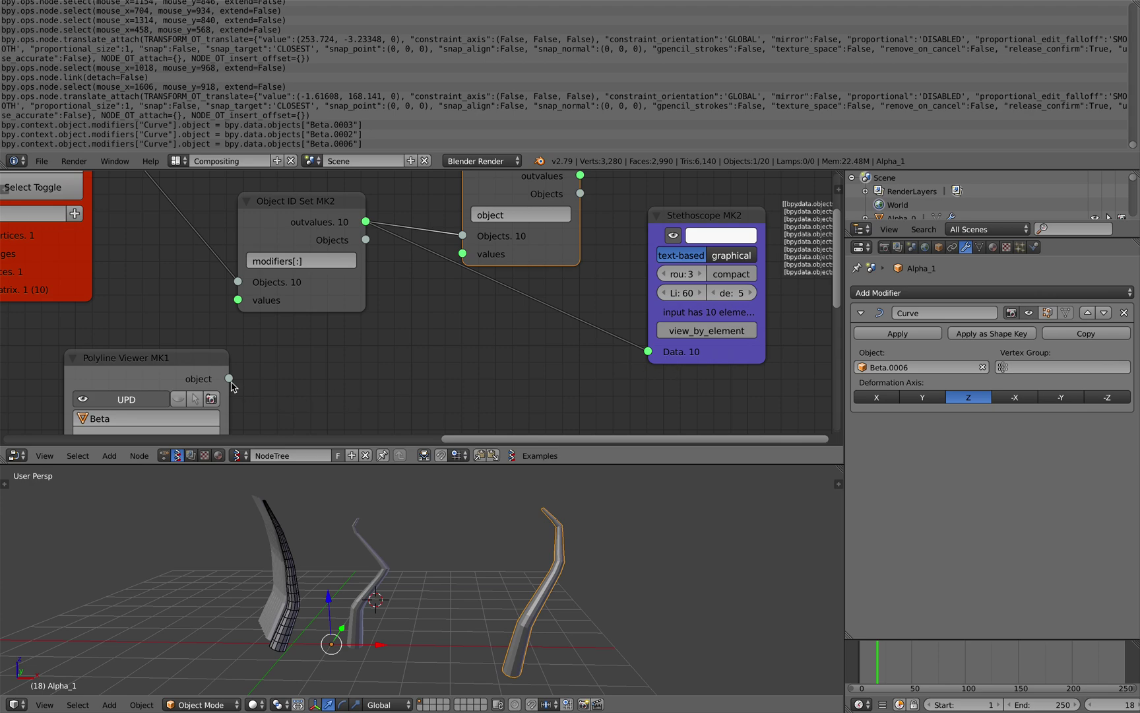
left_click_drag(213, 371, 450, 260)
scroll(355, 356, "down", 1)
scroll(451, 352, "right", 2)
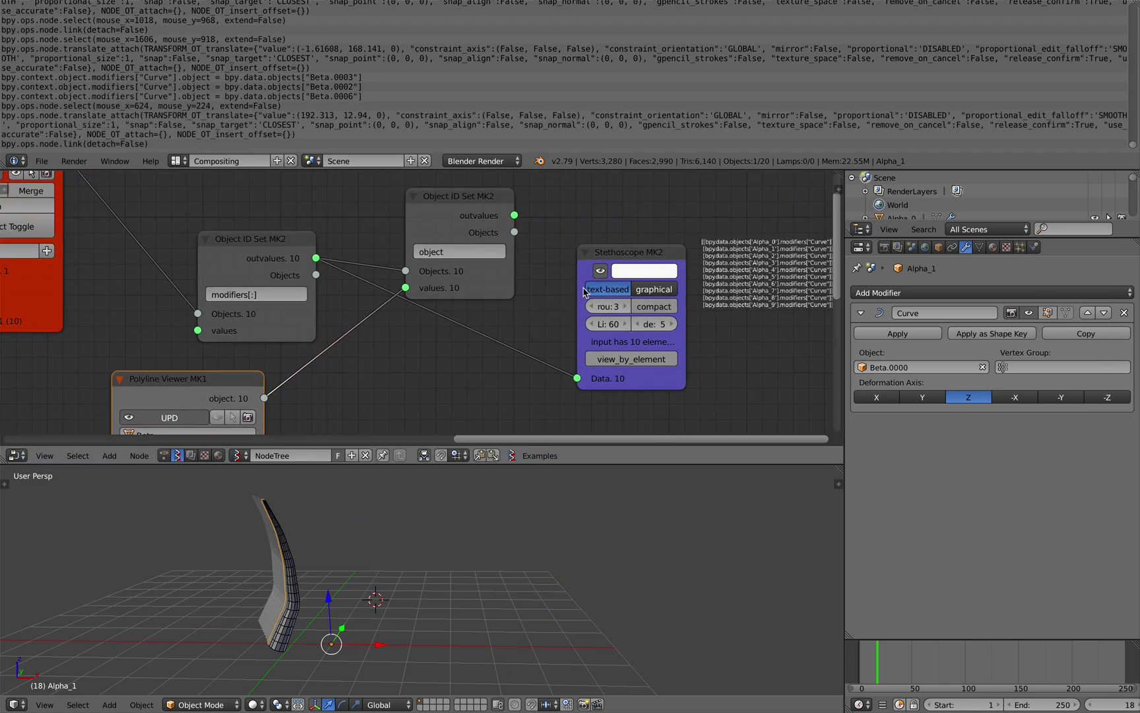
Delete the Stethoscope MK2 node and save over growing_cylinder_003.blend
left_click(603, 254)
key("x")
key("ctrl+s")
left_click(534, 262)
Move the second Object ID Set MK2 node away from the first to make room between them, and save the file
left_click_drag(446, 219, 455, 239)
middle_click_drag(408, 278, 413, 258)
left_click_drag(436, 226, 599, 230)
key("ctrl+s")
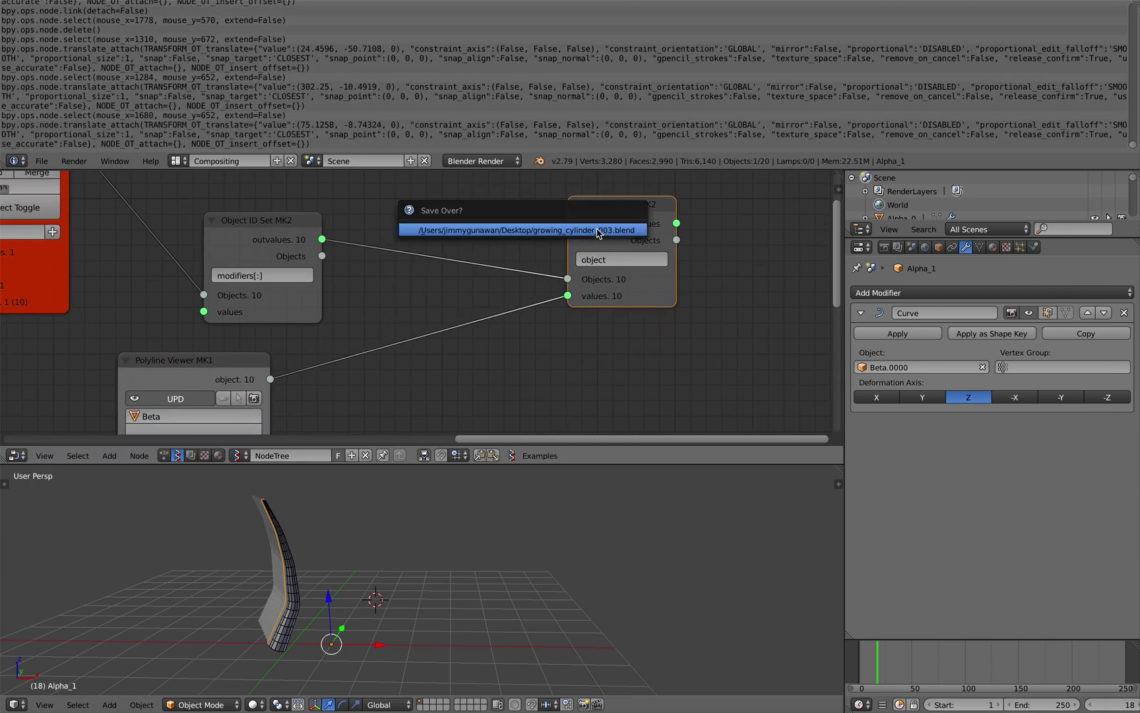
left_click(598, 229)
Insert a List Join node between the two Object ID Set MK2 nodes and set its JoinLevel lists to 2
key("shift+a")
left_click(455, 238)
type("list j")
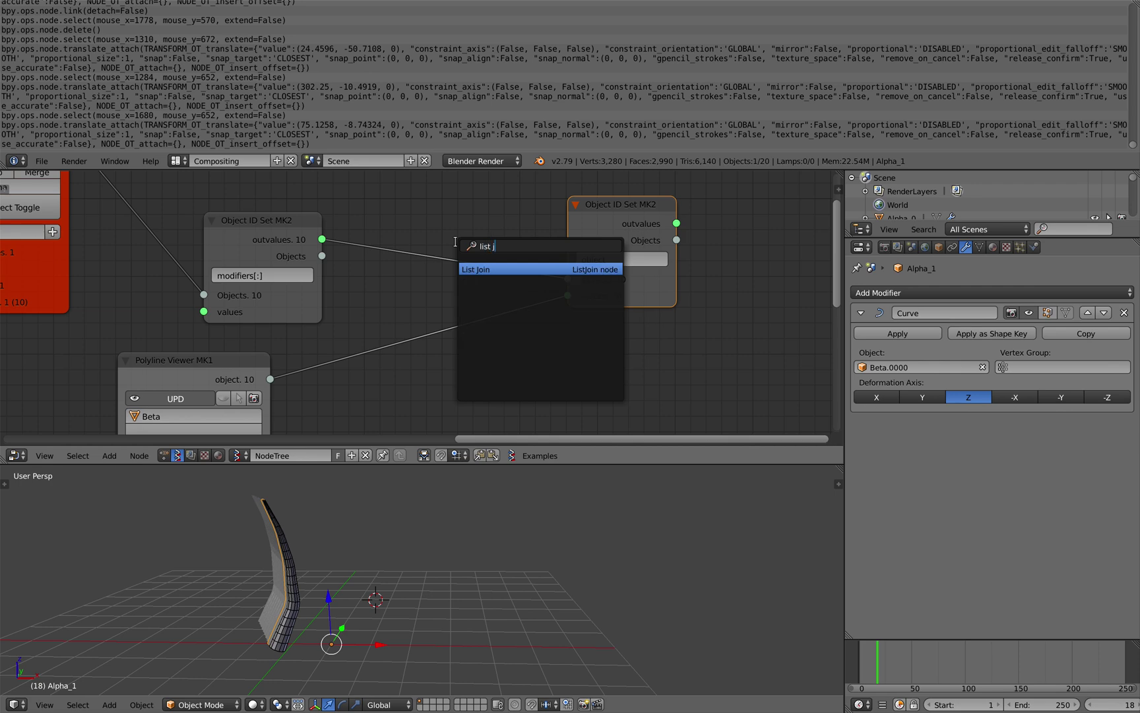
key("Return")
left_click(384, 202)
left_click(482, 287)
left_click_drag(459, 237, 465, 219)
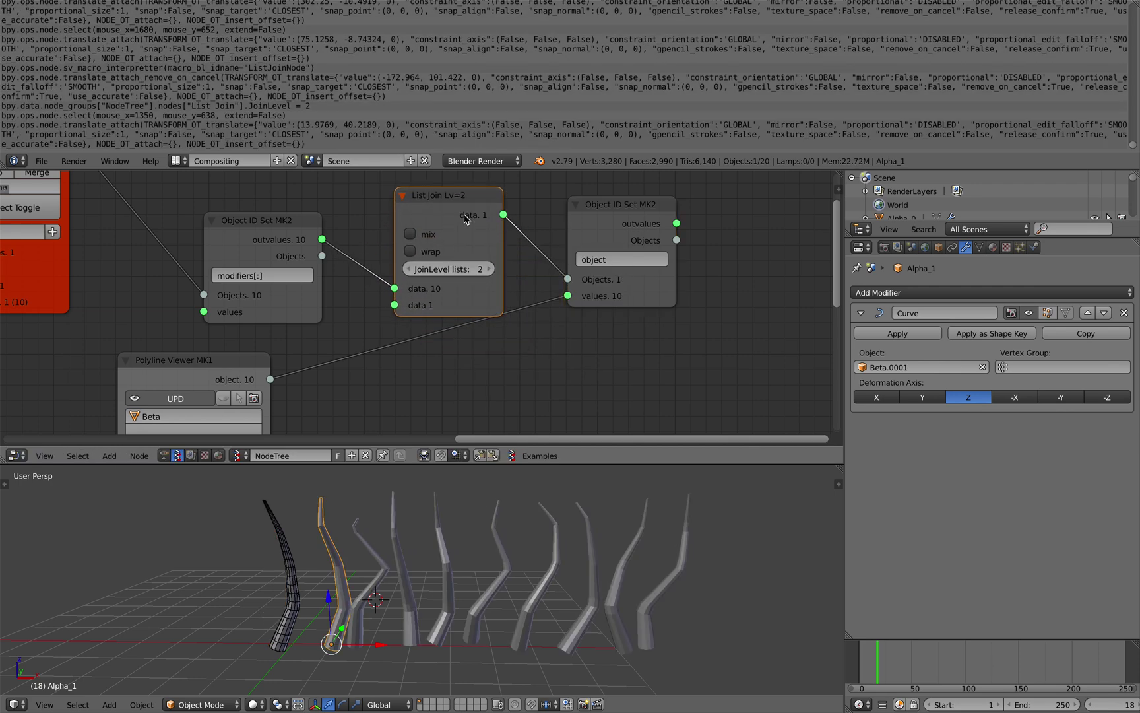
Go to frame 5 and select Alpha_8, Alpha_0 and Alpha_1 in turn to check their Curve modifier objects
key("a")
scroll(453, 667, "down", 1)
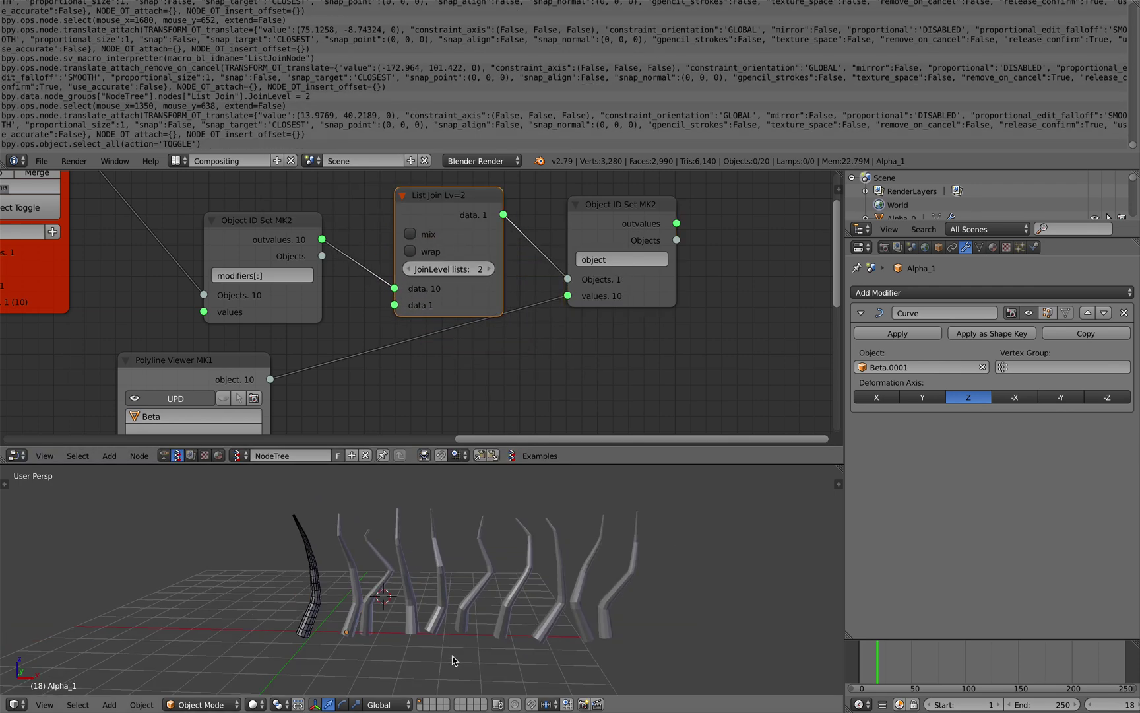
left_click(868, 660)
right_click(599, 567)
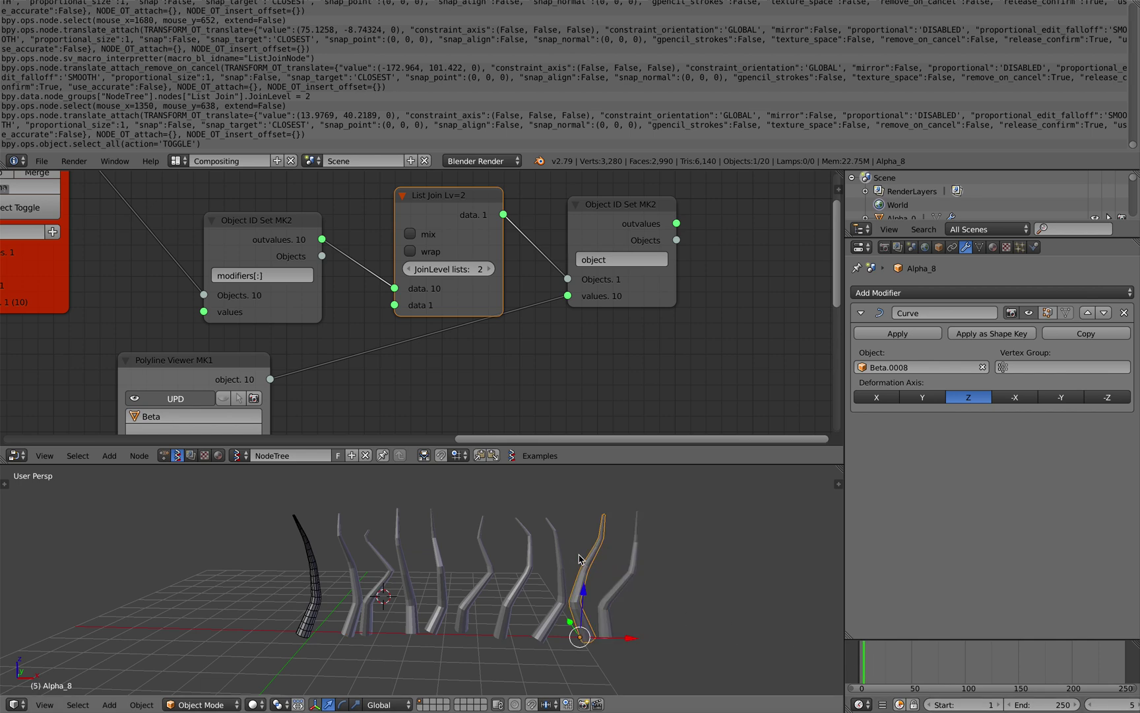
scroll(545, 557, "up", 1)
right_click(293, 550)
middle_click_drag(385, 561, 343, 558, "shift")
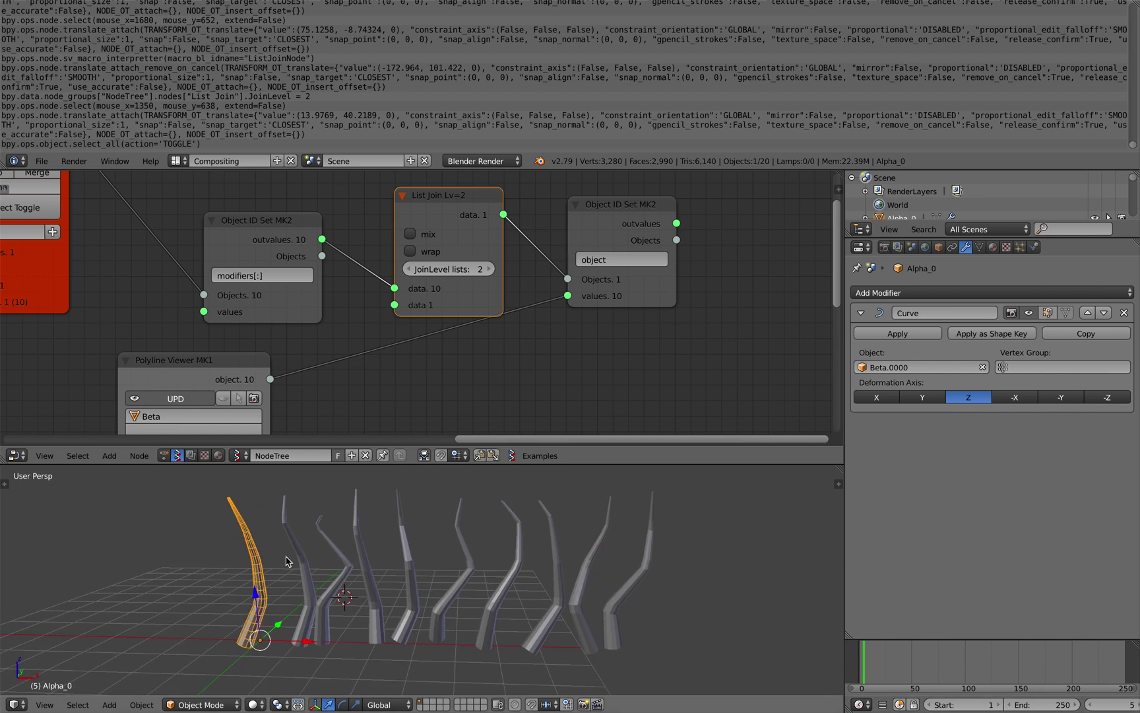
right_click(293, 554)
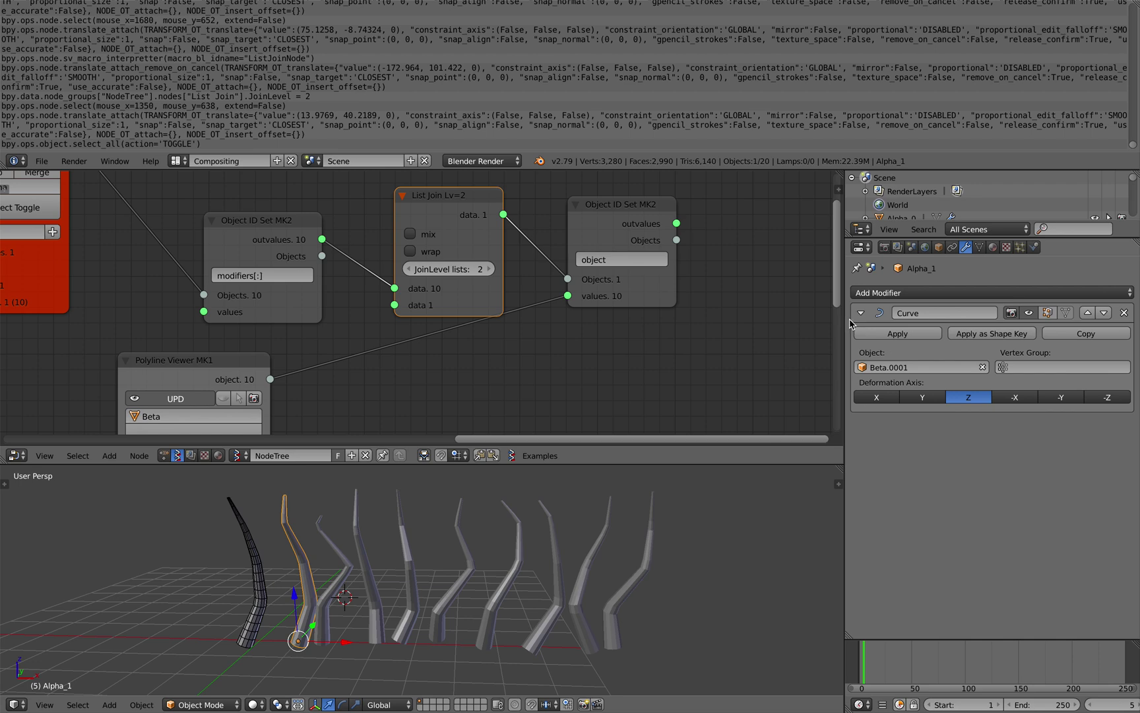
Widen the Outliner and Properties areas, give the Outliner more height and collapse the Info log
left_click_drag(845, 324, 763, 310)
left_click_drag(879, 223, 882, 265)
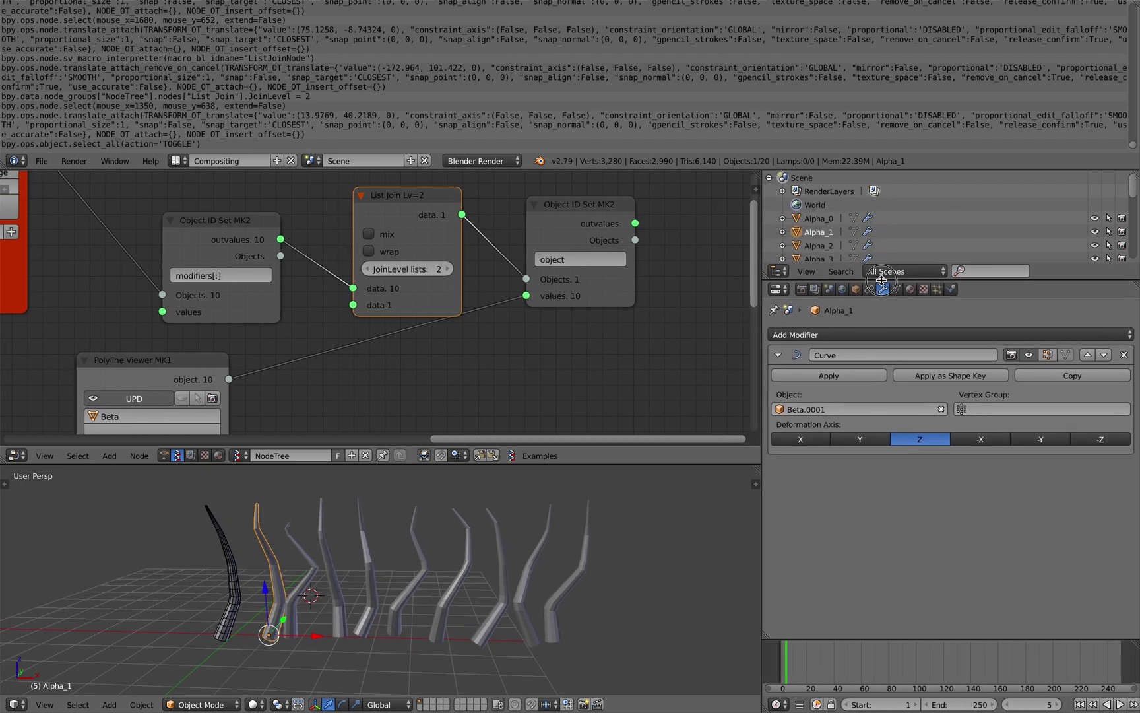
left_click_drag(879, 170, 872, 20)
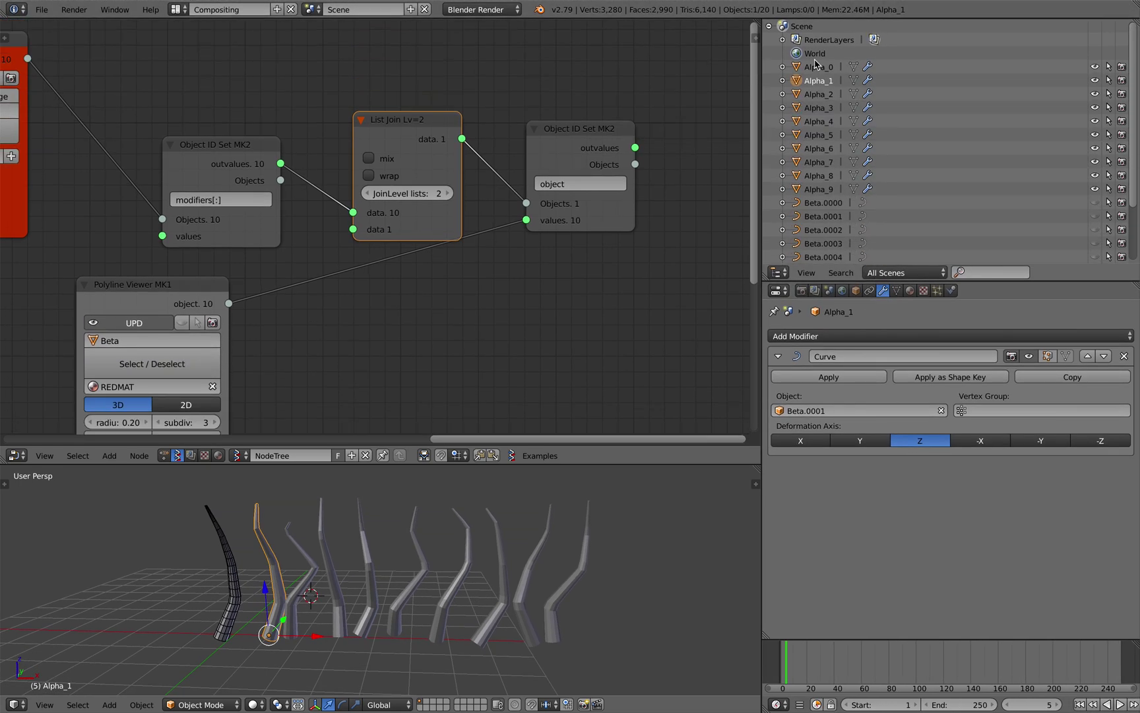
Check the Curve modifier objects of Alpha_2 and Alpha_5 against the Beta curves in the Outliner, and save the file
right_click(303, 566)
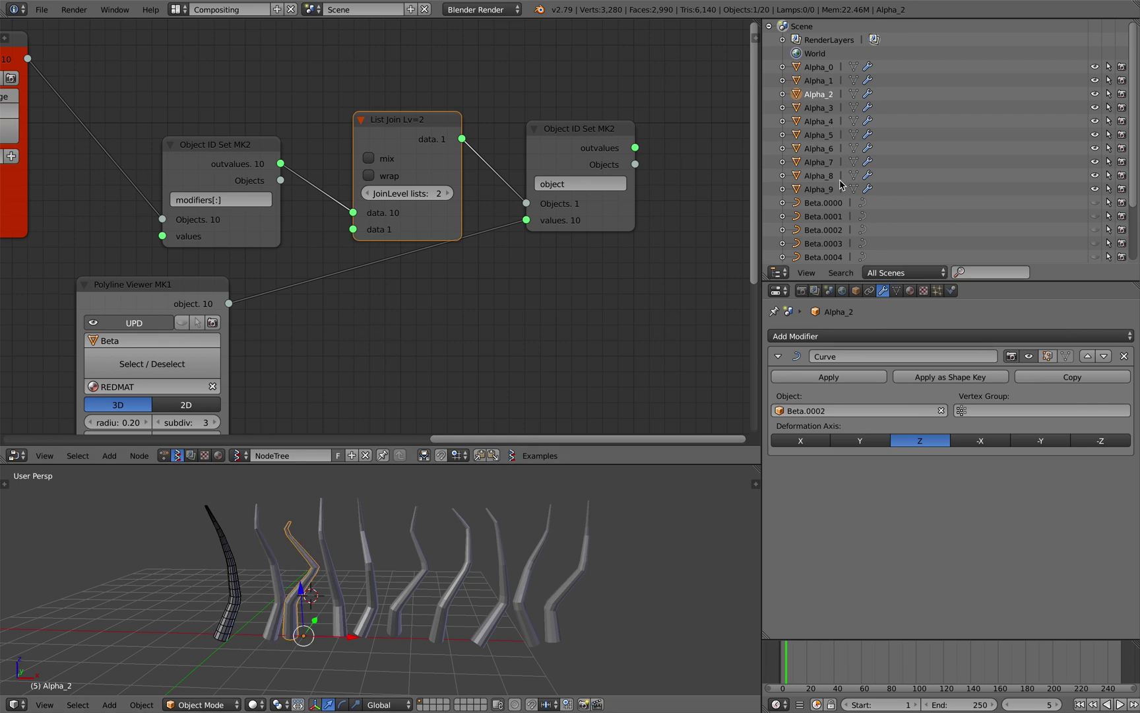
left_click(824, 203)
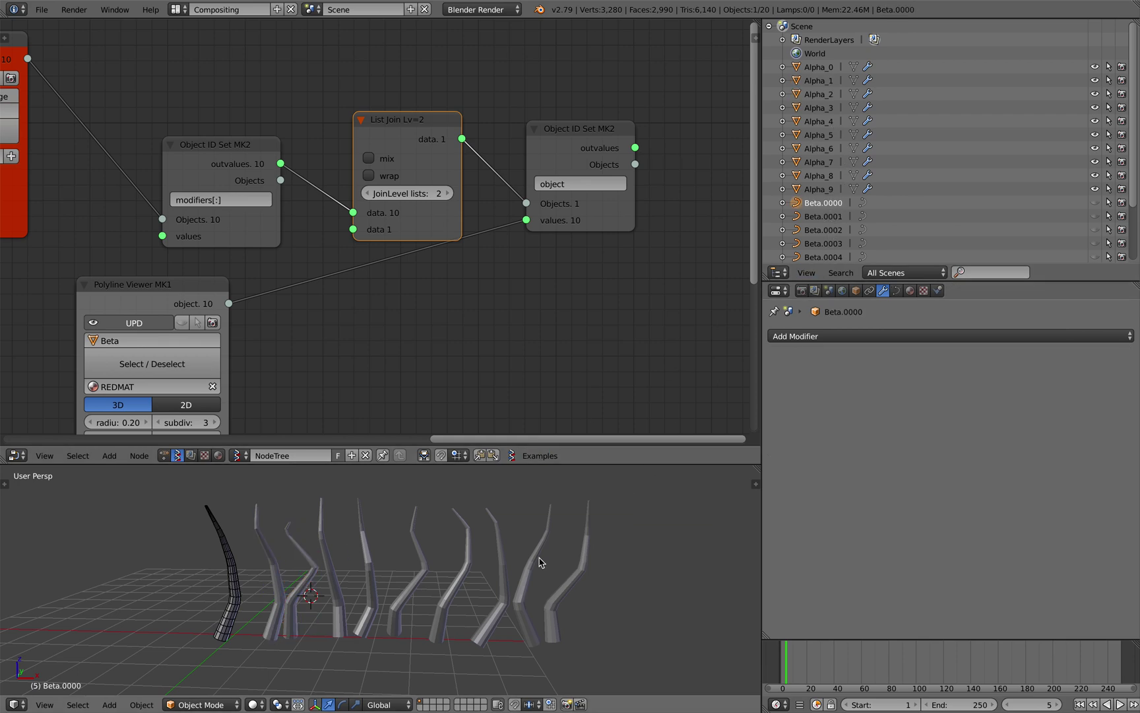
right_click(423, 542)
scroll(422, 543, "up", 1)
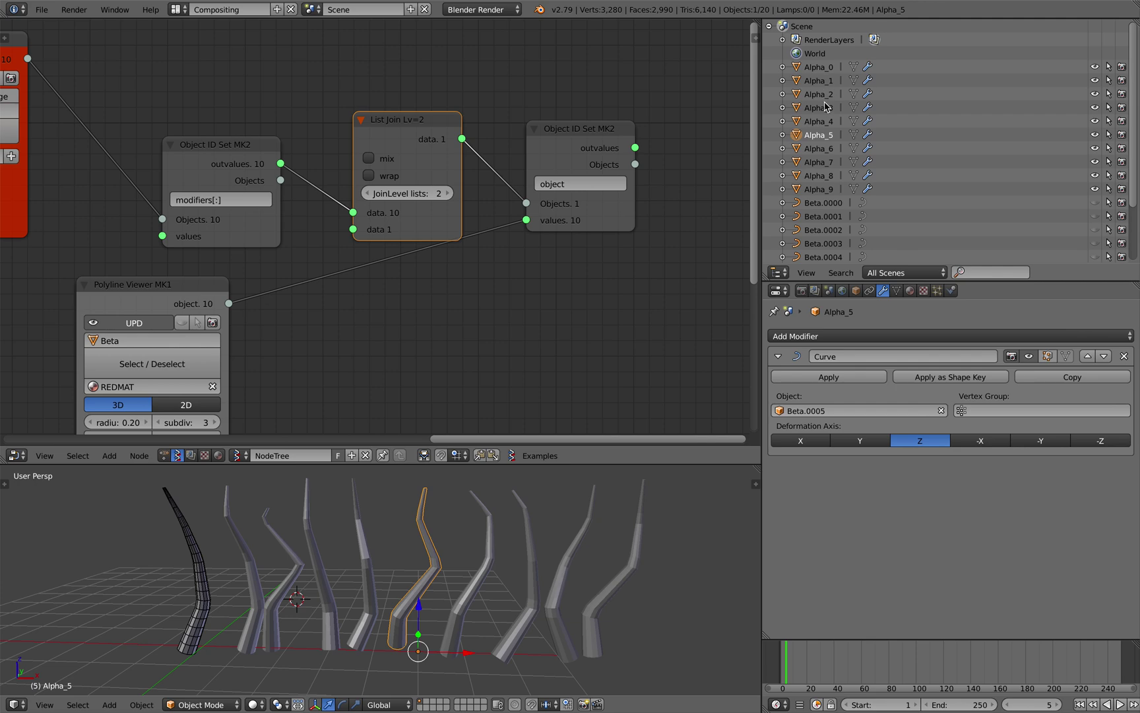
key("ctrl+s")
left_click(560, 279)
Save the setup as a new file named growing_cylinder_004.blend
scroll(560, 316, "down", 1)
scroll(506, 514, "down", 2)
middle_click_drag(408, 367, 549, 245)
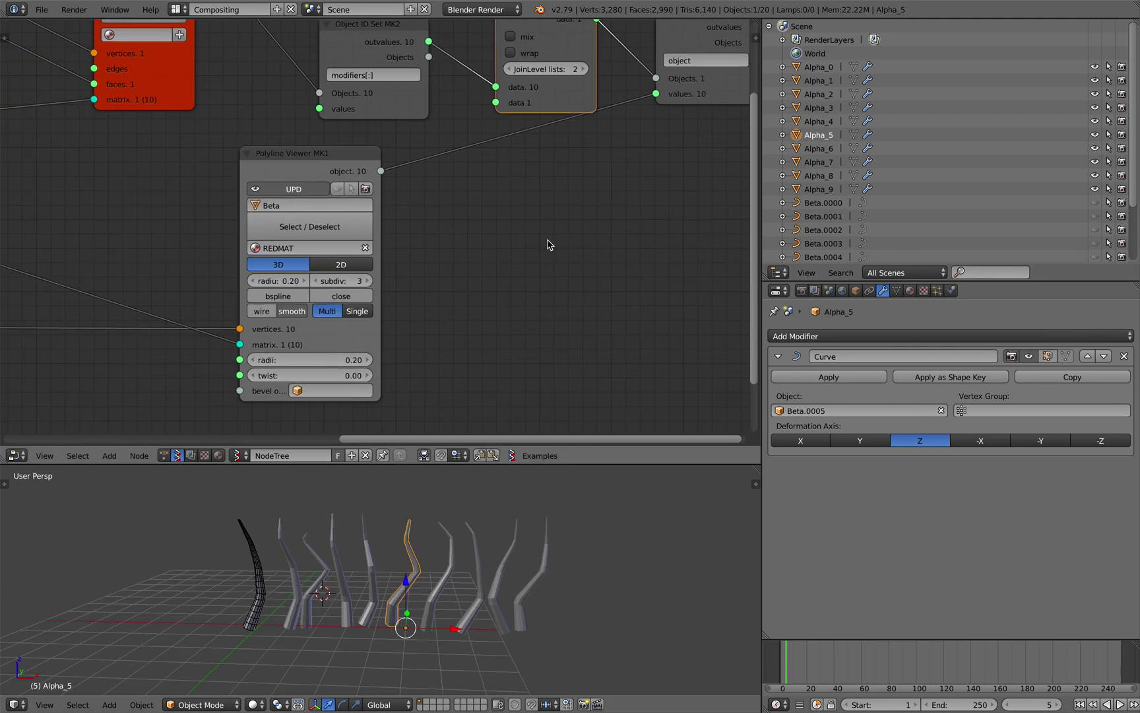
scroll(174, 315, "down", 3)
middle_click_drag(175, 315, 242, 316)
key("Home")
left_click(41, 9)
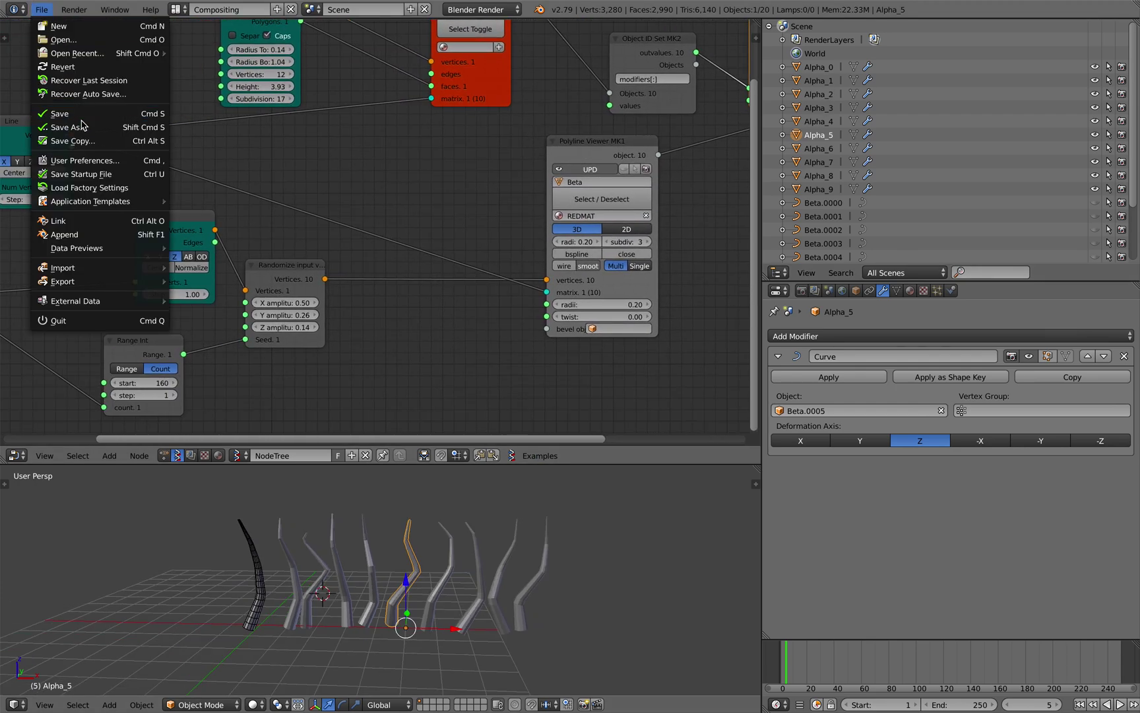
left_click(66, 126)
left_click(1096, 45)
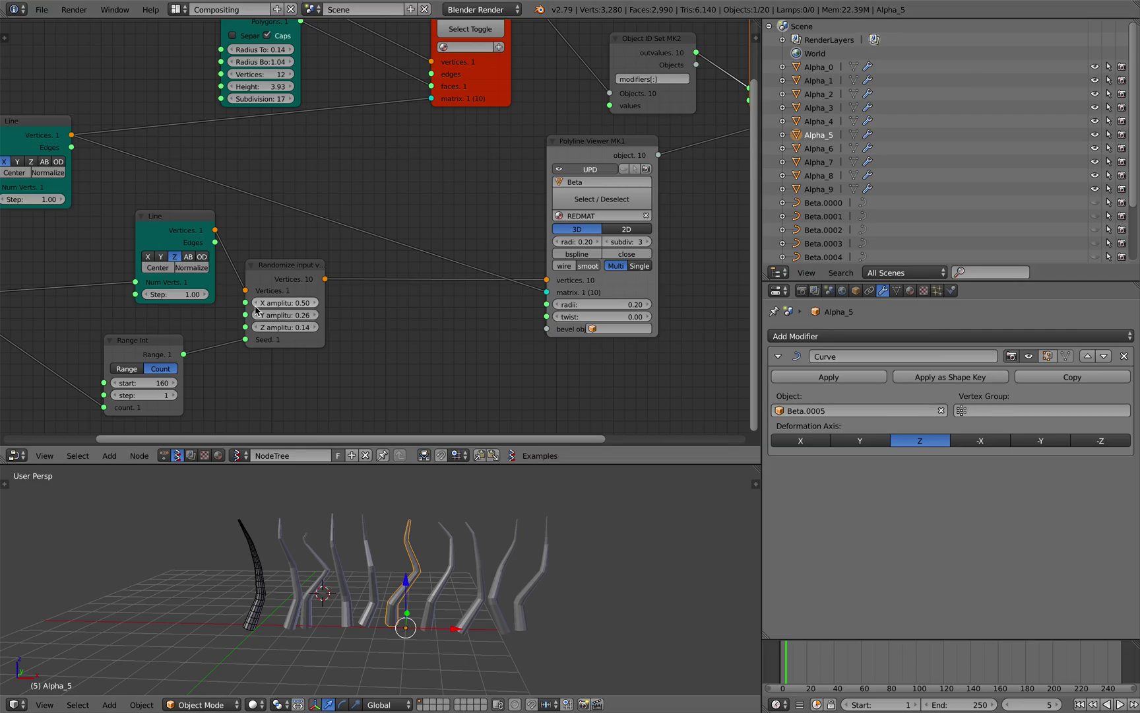
Set the Range Int node's start to 256, deselect all objects, and save over the current file
middle_click_drag(254, 300, 334, 284)
left_click_drag(239, 360, 303, 360)
scroll(436, 555, "up", 1)
key("a")
left_click(435, 551)
scroll(446, 548, "up", 1)
middle_click_drag(450, 551, 429, 556, "shift")
key("ctrl+s")
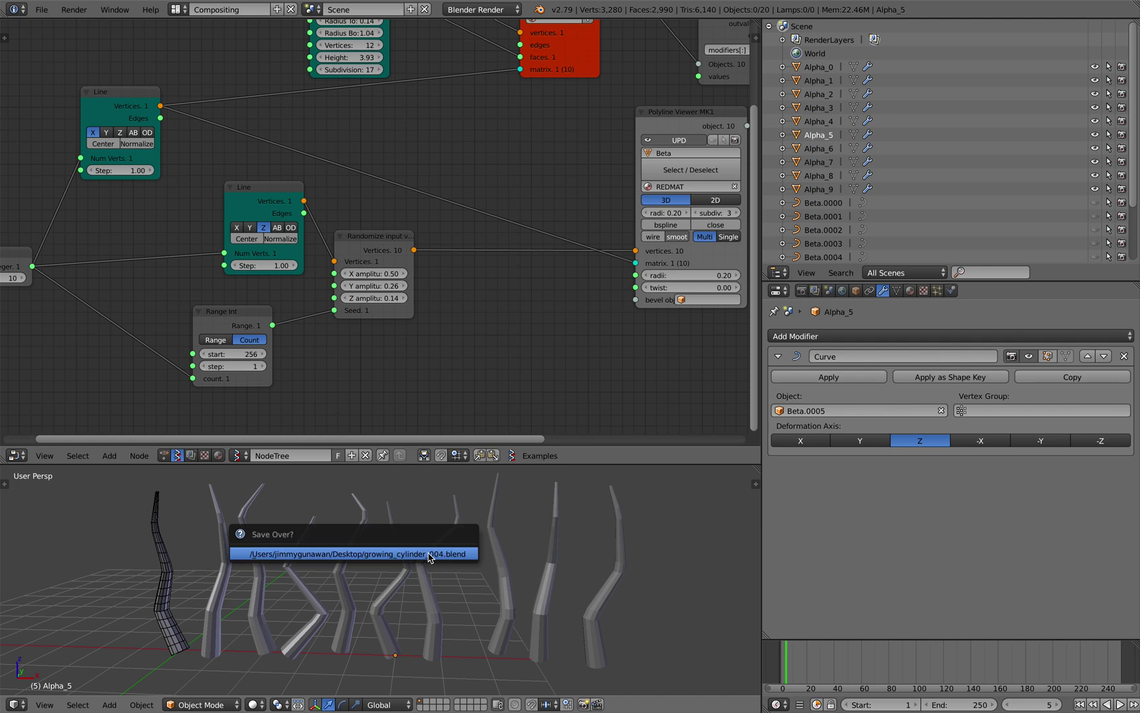
left_click(432, 556)
Select Alpha_0, move the Viewer BMesh node slightly closer to the first Object ID Set MK2 node, and save
scroll(503, 547, "down", 1)
left_click(818, 66)
middle_click_drag(681, 120, 250, 211)
left_click_drag(246, 205, 217, 222)
middle_click_drag(217, 221, 347, 297)
scroll(347, 297, "up", 2)
left_click_drag(250, 78, 274, 68)
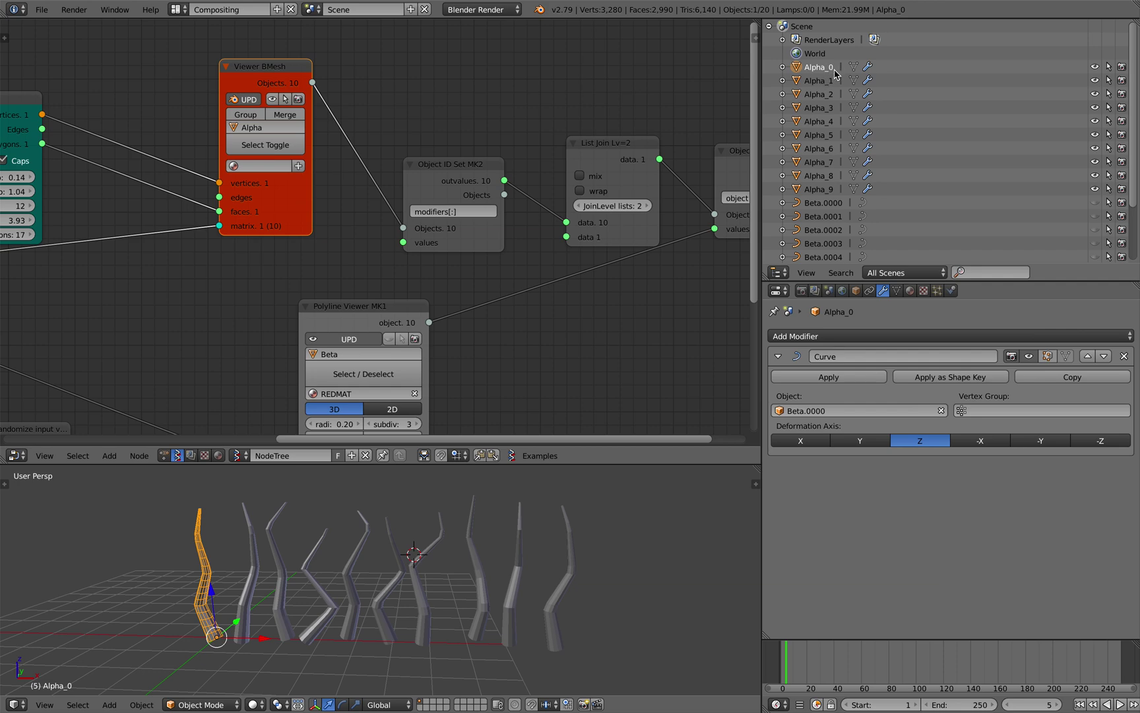
scroll(405, 191, "down", 1)
key("ctrl+s")
left_click(404, 191)
Set the integer node that drives the Line and Range Int counts to 20, and save over the file
scroll(405, 190, "down", 3)
middle_click_drag(405, 191, 587, 124)
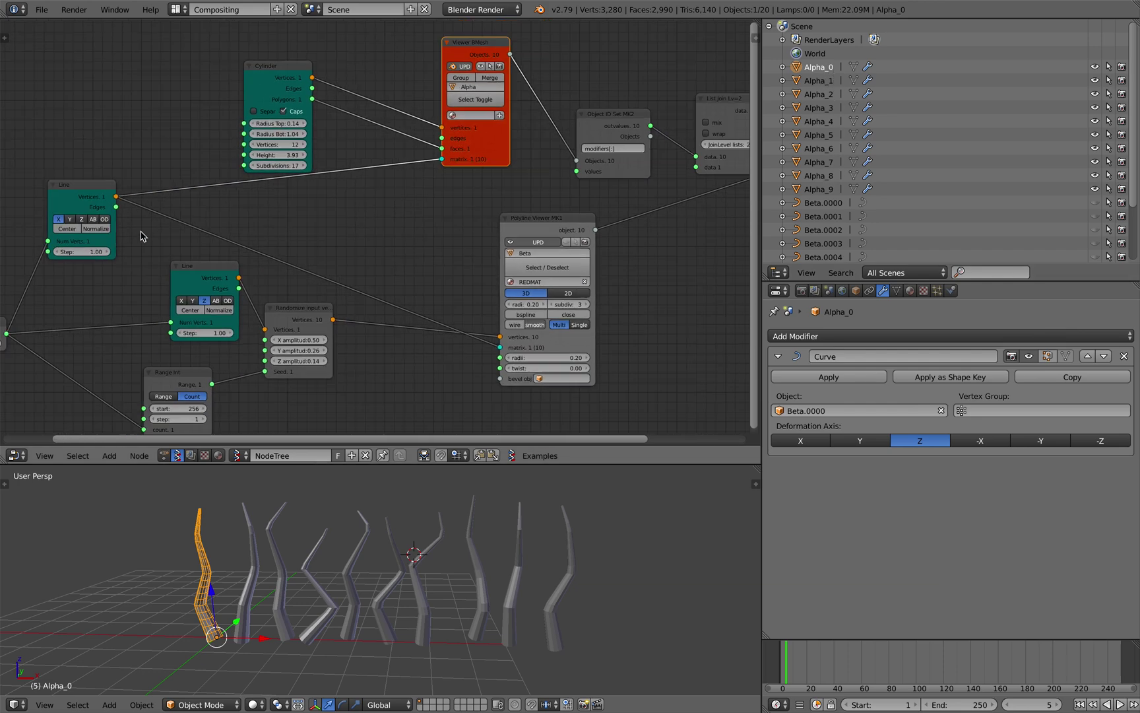
middle_click_drag(137, 235, 379, 130)
left_click_drag(233, 231, 209, 226)
key("ctrl+s")
left_click(210, 224)
left_click(208, 241)
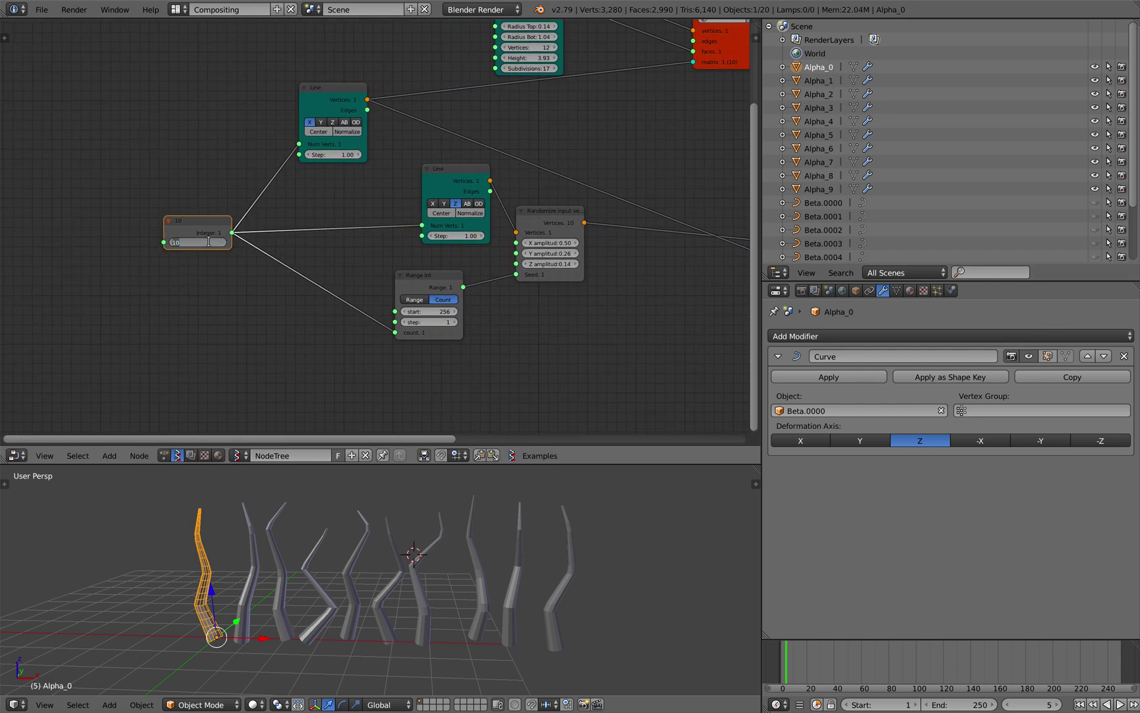
type("20")
key("Return")
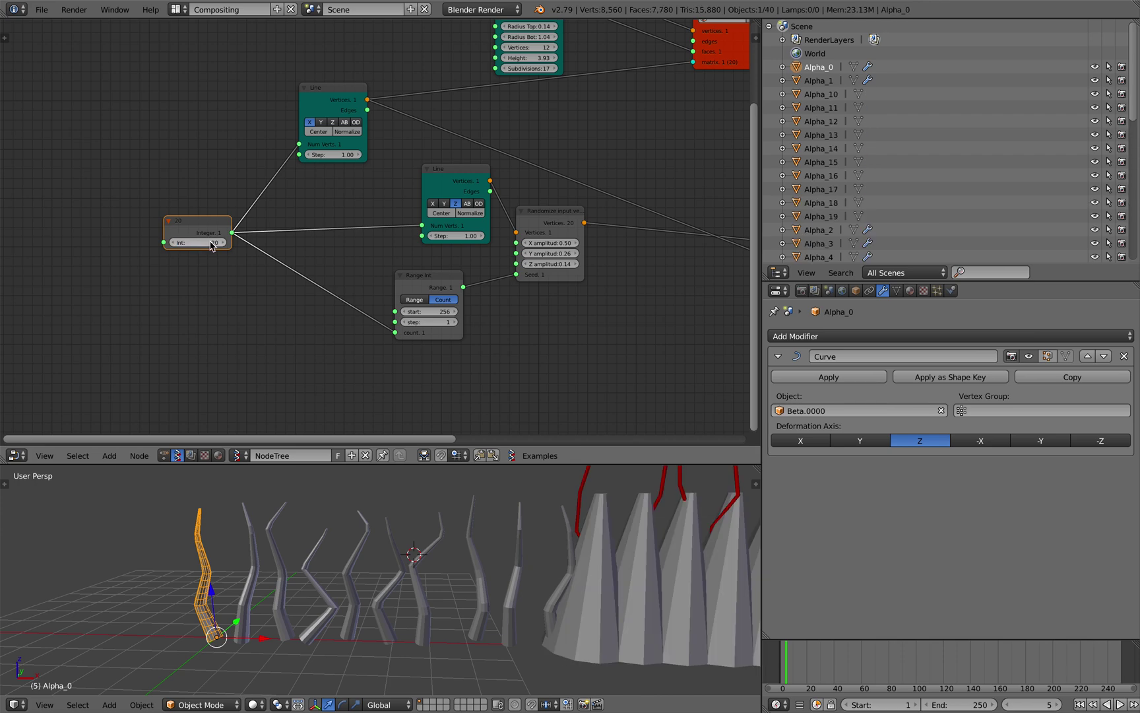
key("ctrl+s")
left_click(211, 243)
Hide the Beta polylines in the viewport with the Polyline Viewer MK1 node's visibility toggle
middle_click_drag(495, 527, 372, 540, "shift")
scroll(452, 571, "down", 1)
middle_click_drag(453, 166, 5, 209)
scroll(366, 219, "up", 2)
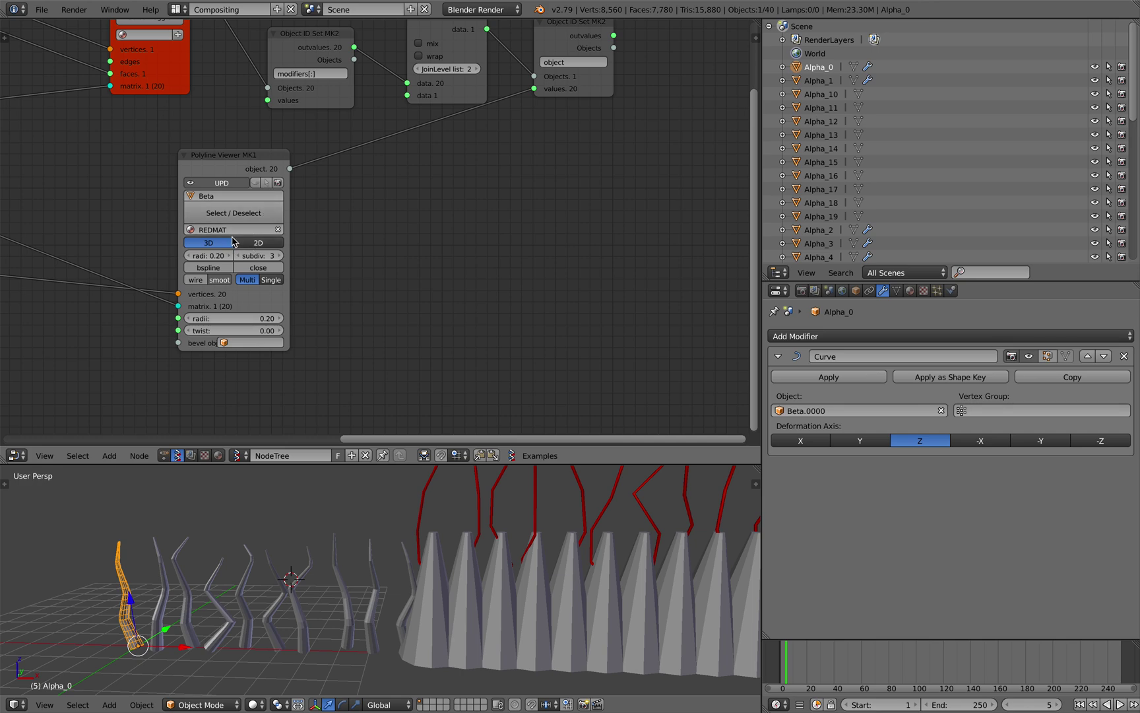
left_click(256, 182)
left_click(256, 183)
middle_click_drag(357, 238, 408, 236)
Save the scene under the incremented name growing_cylinder_005.blend
left_click(41, 9)
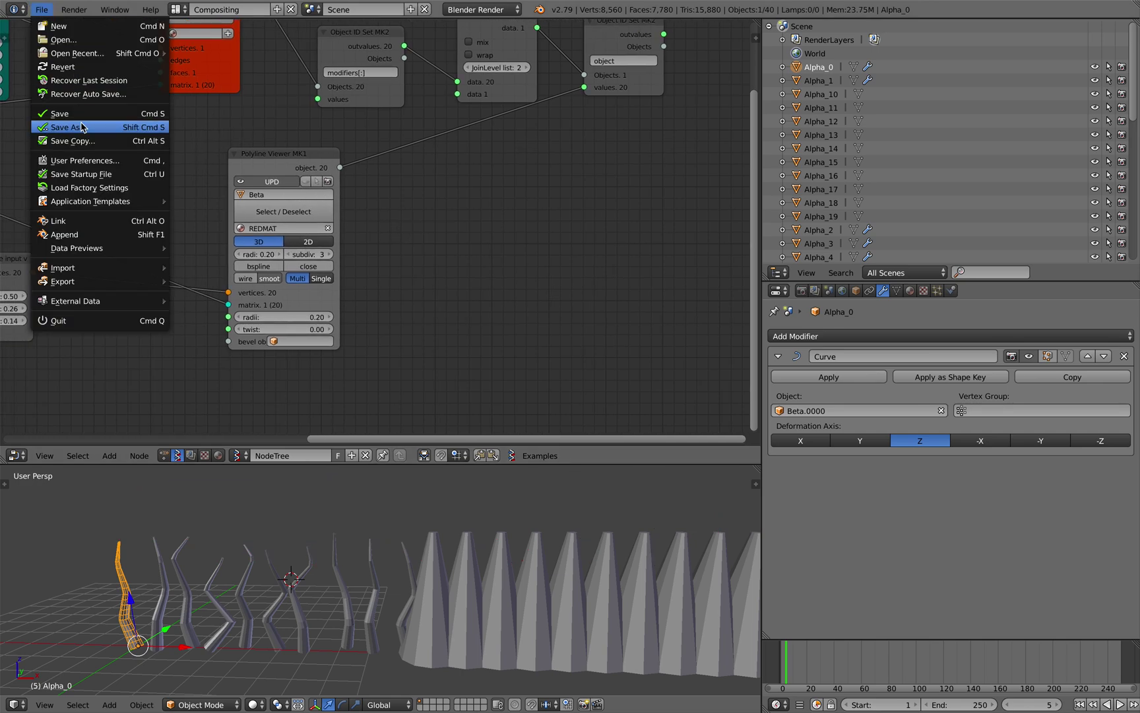
left_click(66, 126)
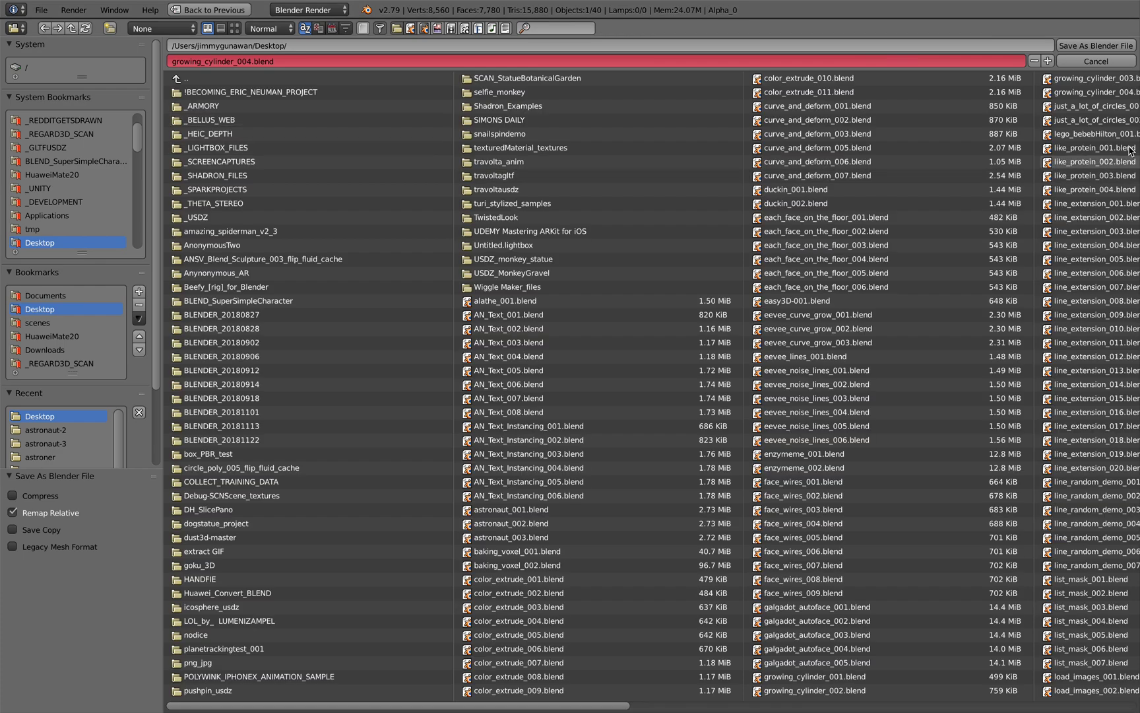
left_click(1048, 61)
key("Return")
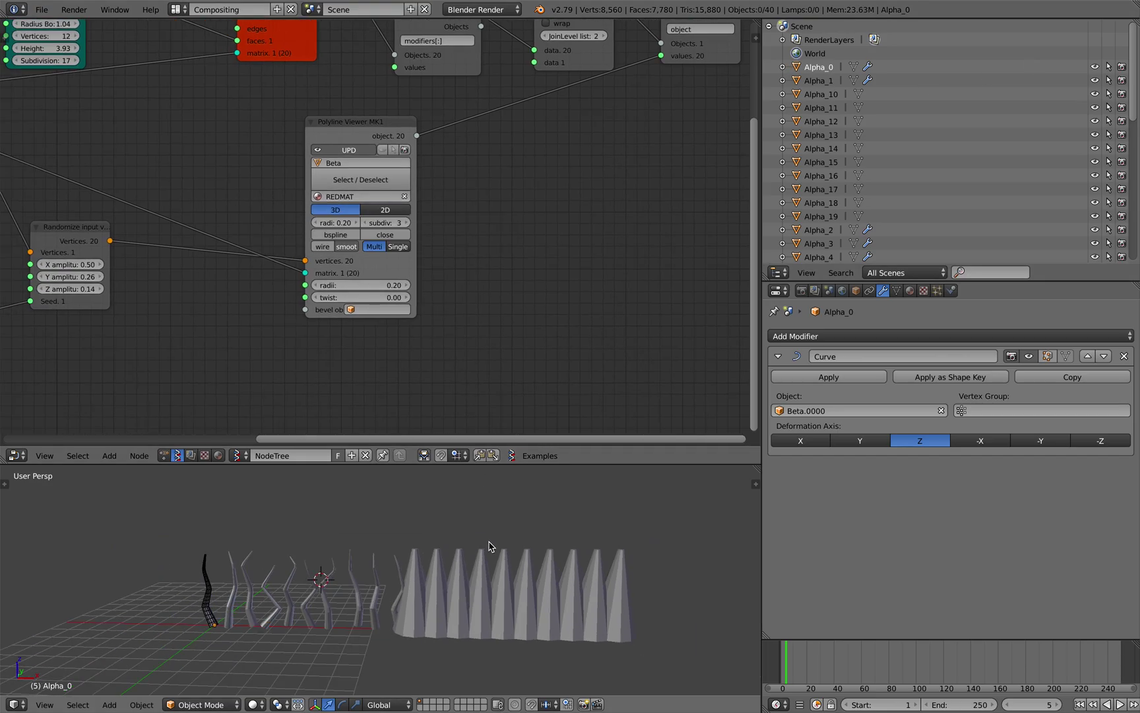
Link Alpha_0's modifiers to all the selected cylinders and advance to frame 14 to update the node tree
key("a")
right_click(205, 566)
key("a")
key("a")
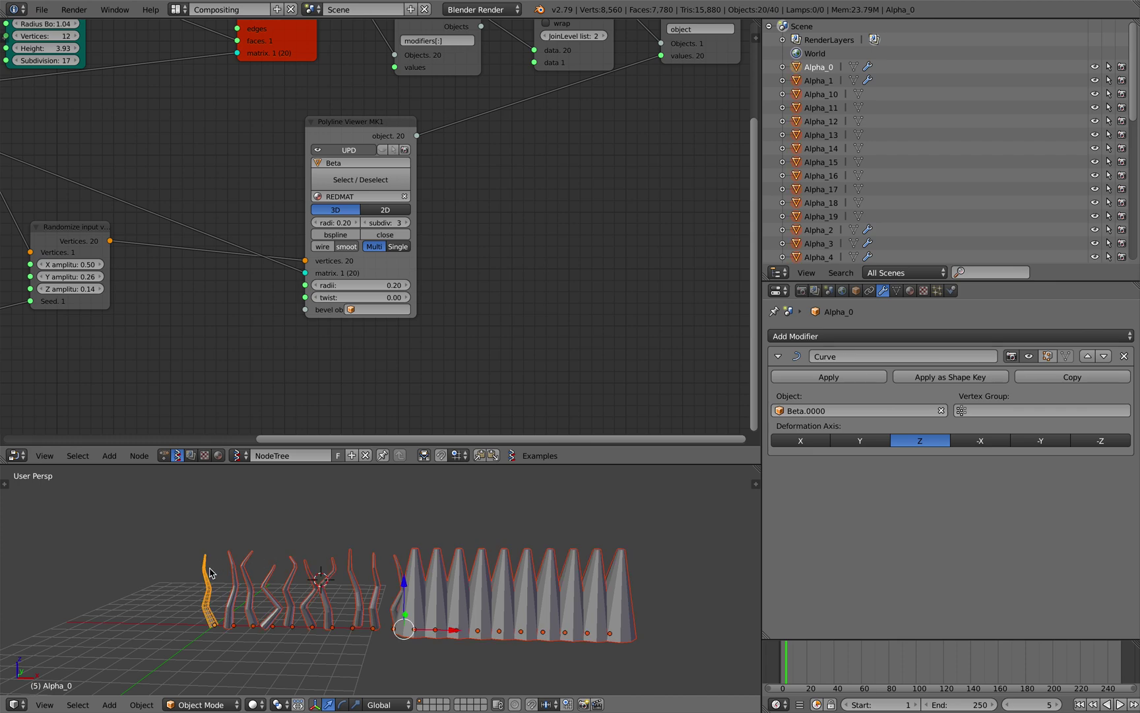
key("ctrl+l")
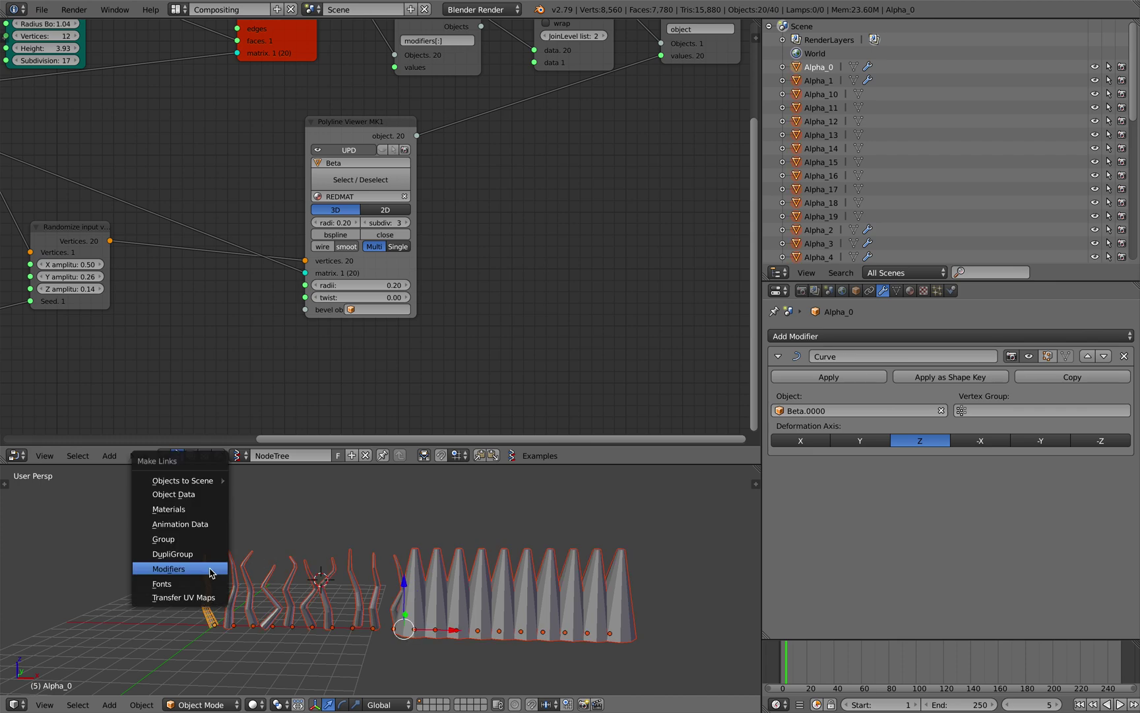
left_click(210, 566)
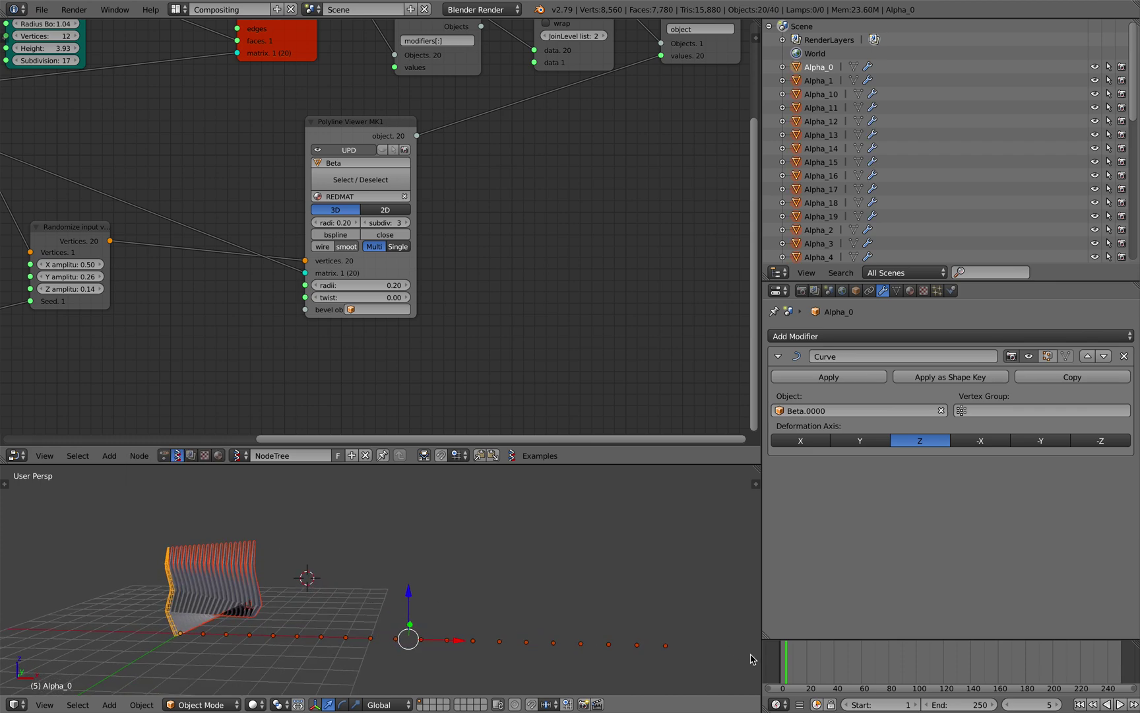
left_click_drag(788, 660, 804, 660)
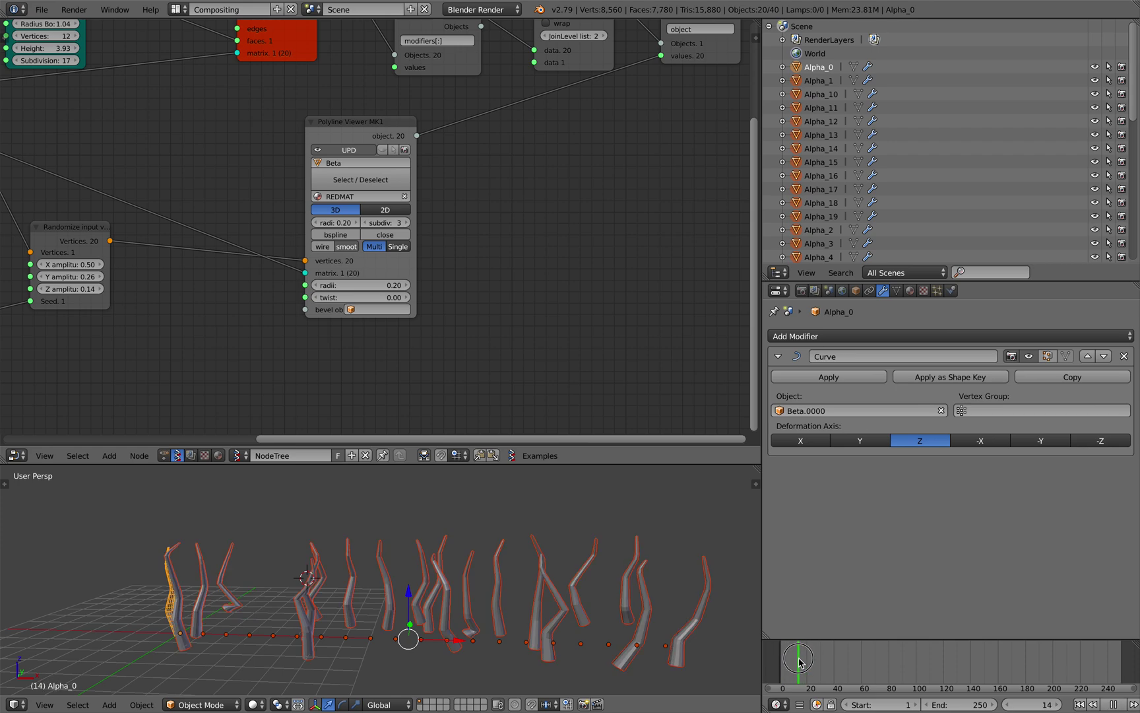
middle_click_drag(572, 595, 646, 600)
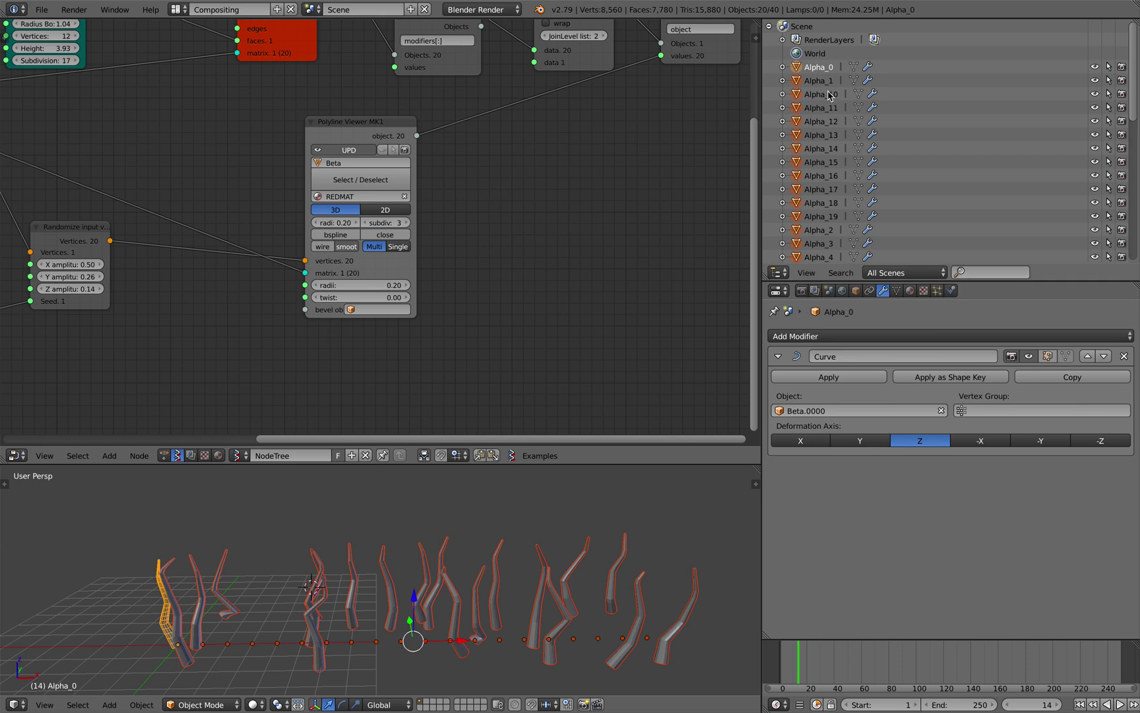
Check the Curve modifier objects of Alpha_0, Alpha_10, Alpha_11 and Alpha_15 against their name numbering
left_click(822, 67)
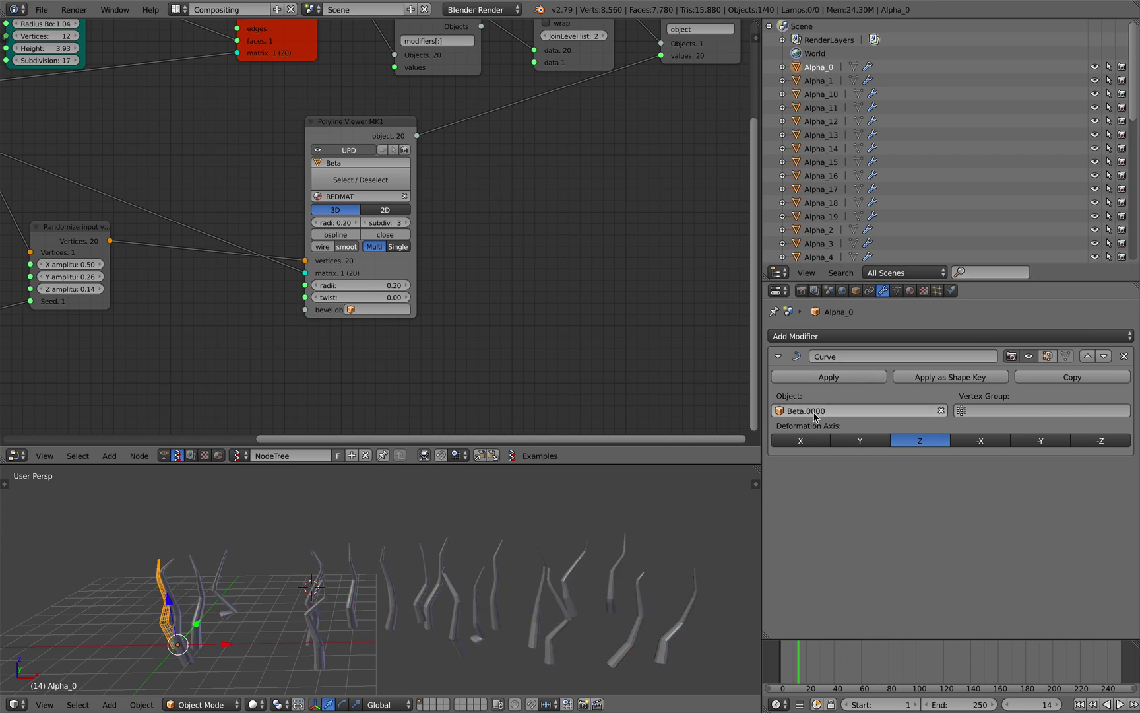
left_click(823, 93)
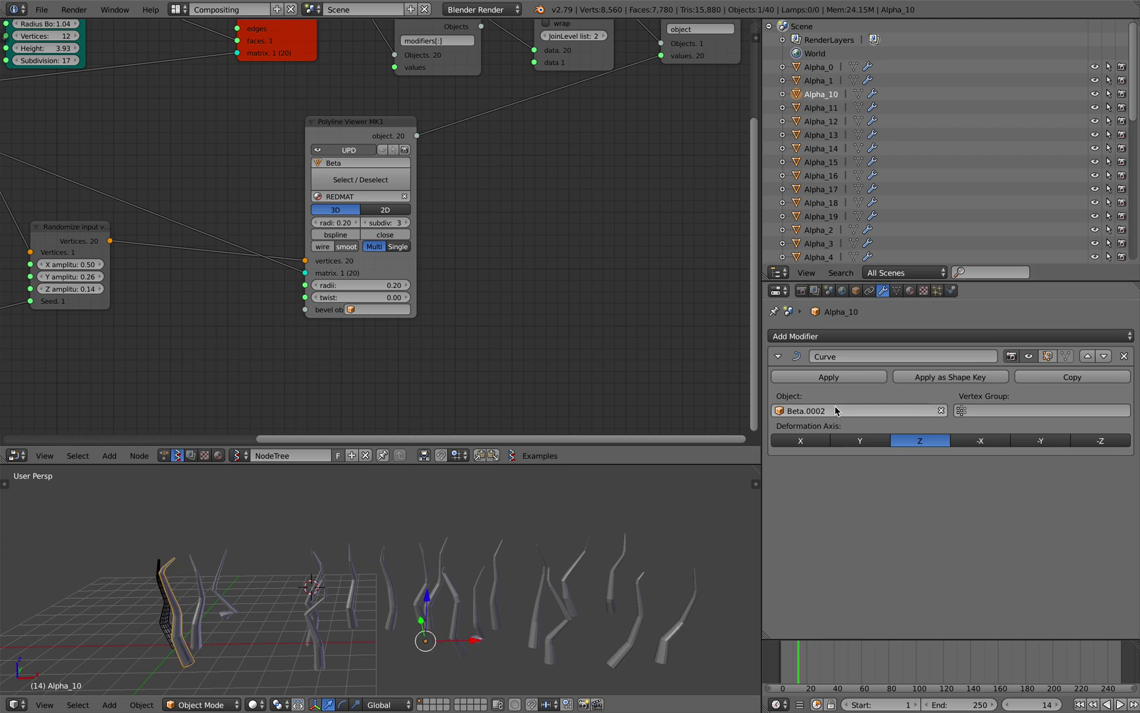
left_click(822, 107)
left_click(825, 162)
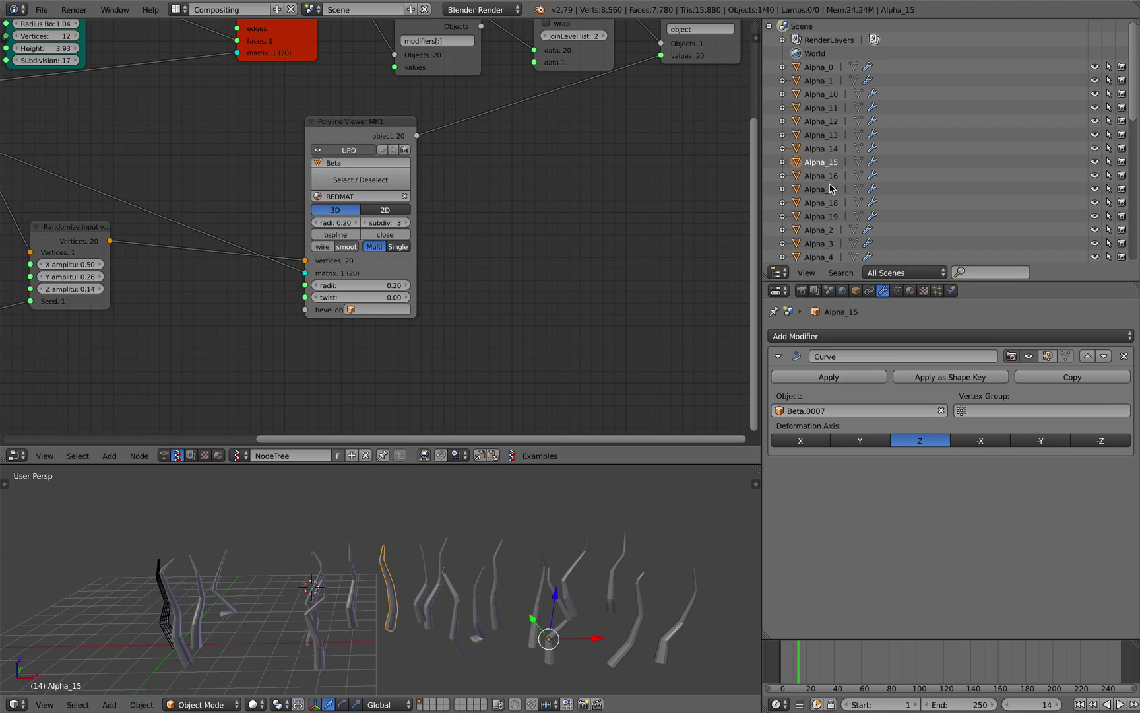
scroll(448, 257, "down", 2)
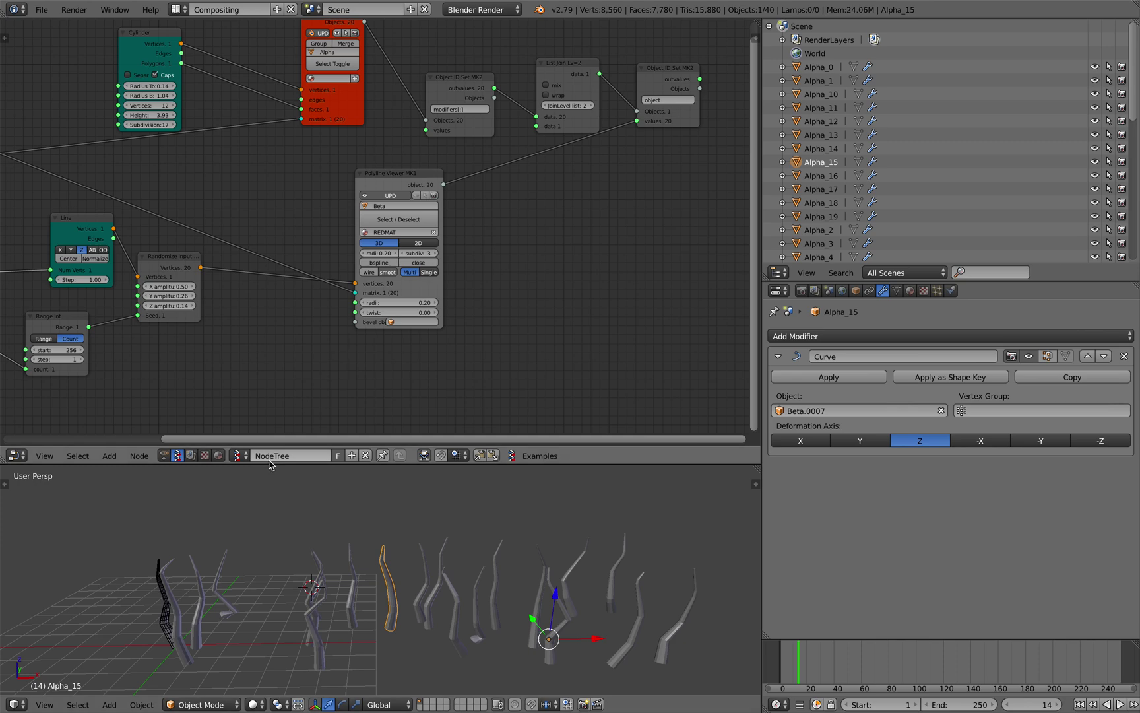
left_click(41, 9)
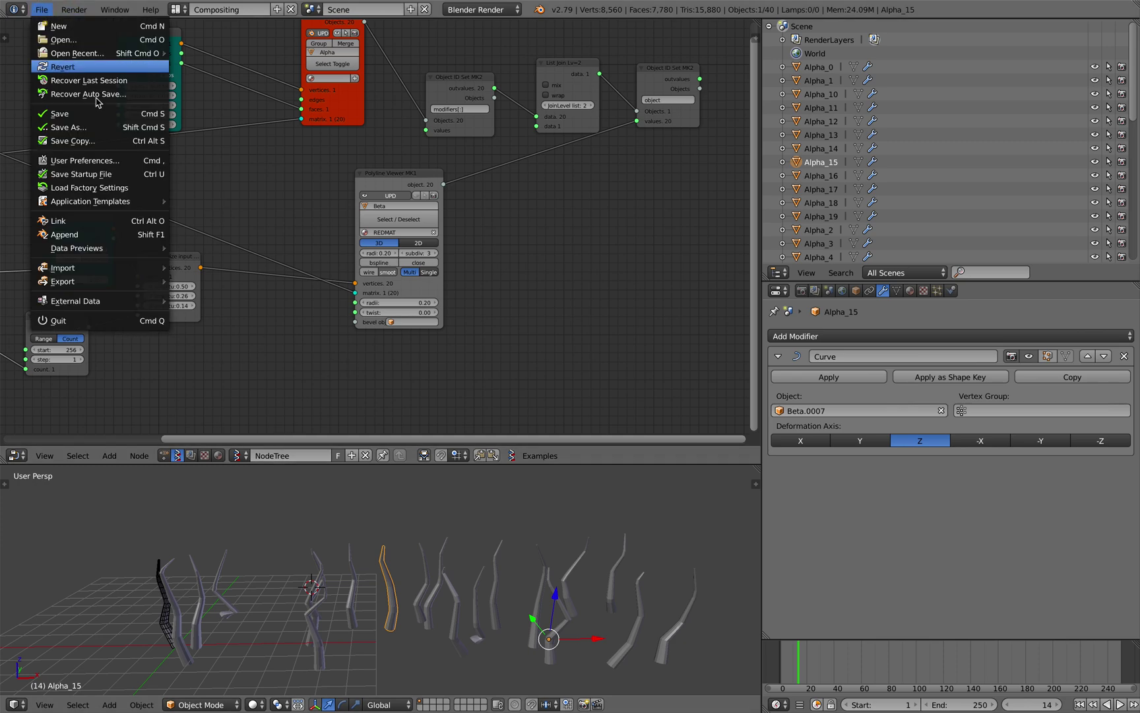
mouse_move(130, 55)
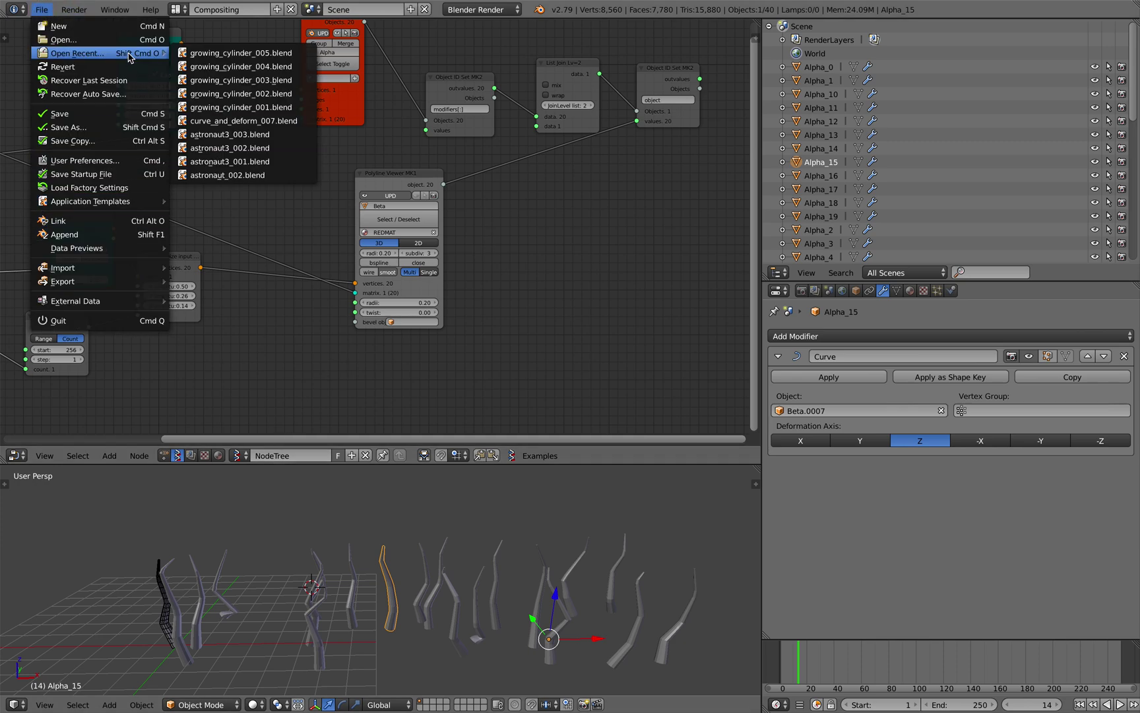
left_click(141, 234)
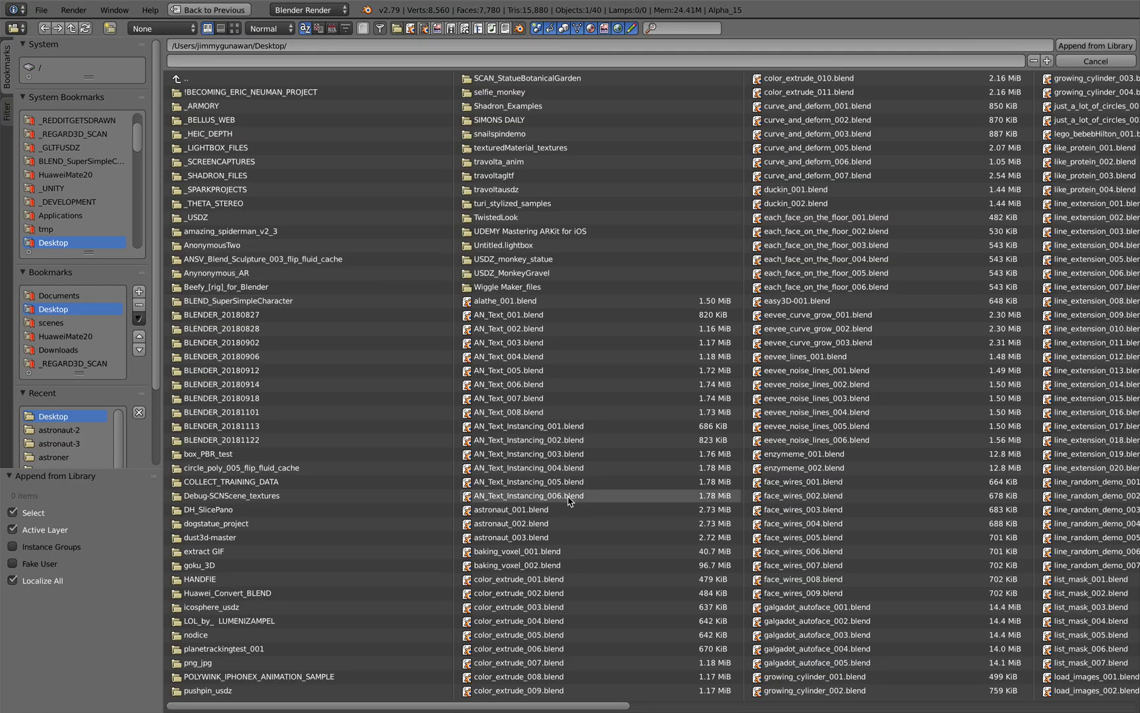
left_click_drag(564, 708, 739, 707)
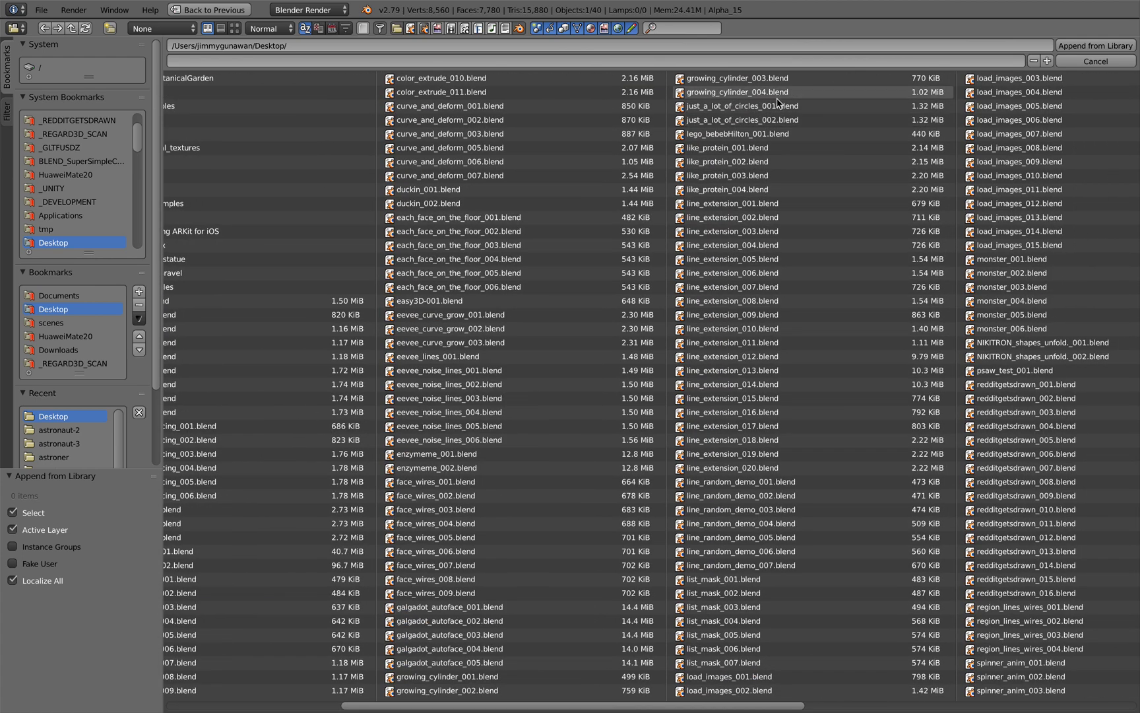
left_click(1065, 62)
left_click(41, 9)
mouse_move(122, 52)
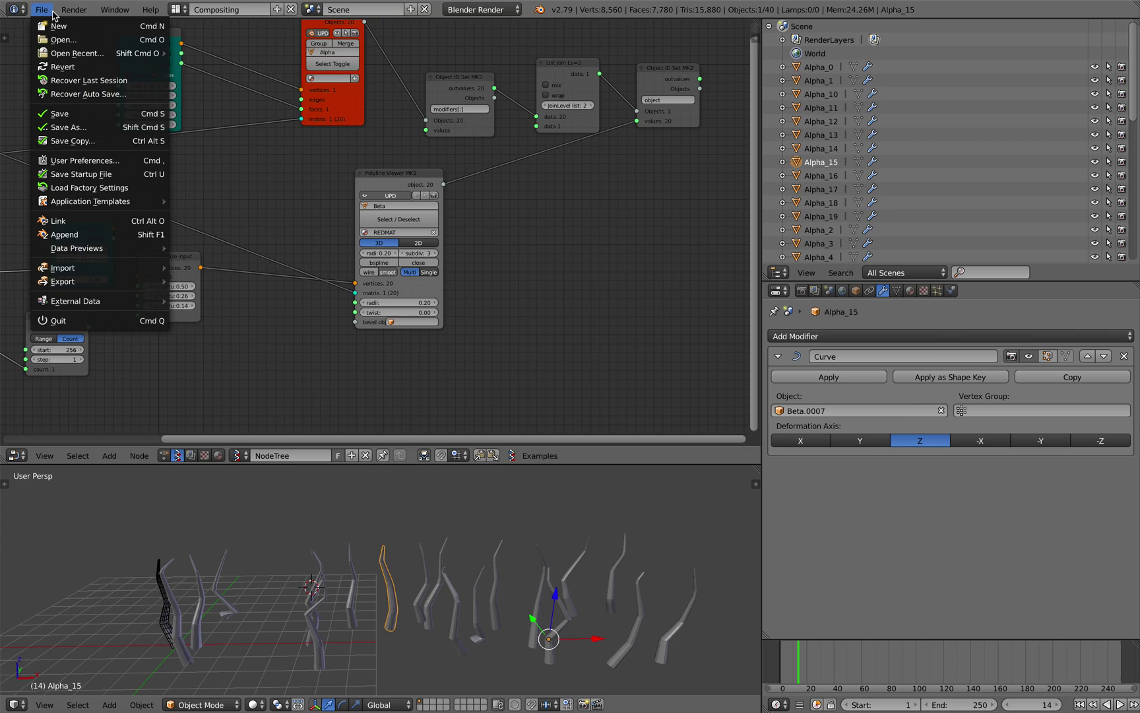
left_click(41, 9)
left_click(41, 9)
left_click(64, 235)
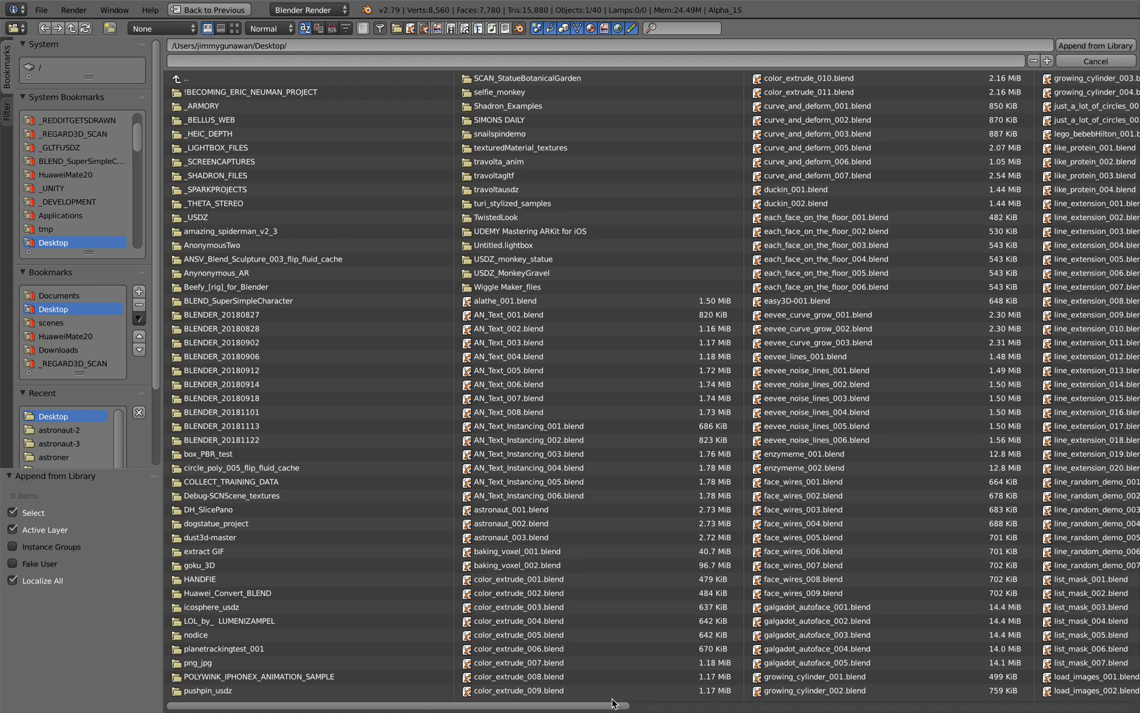
left_click_drag(612, 703, 944, 708)
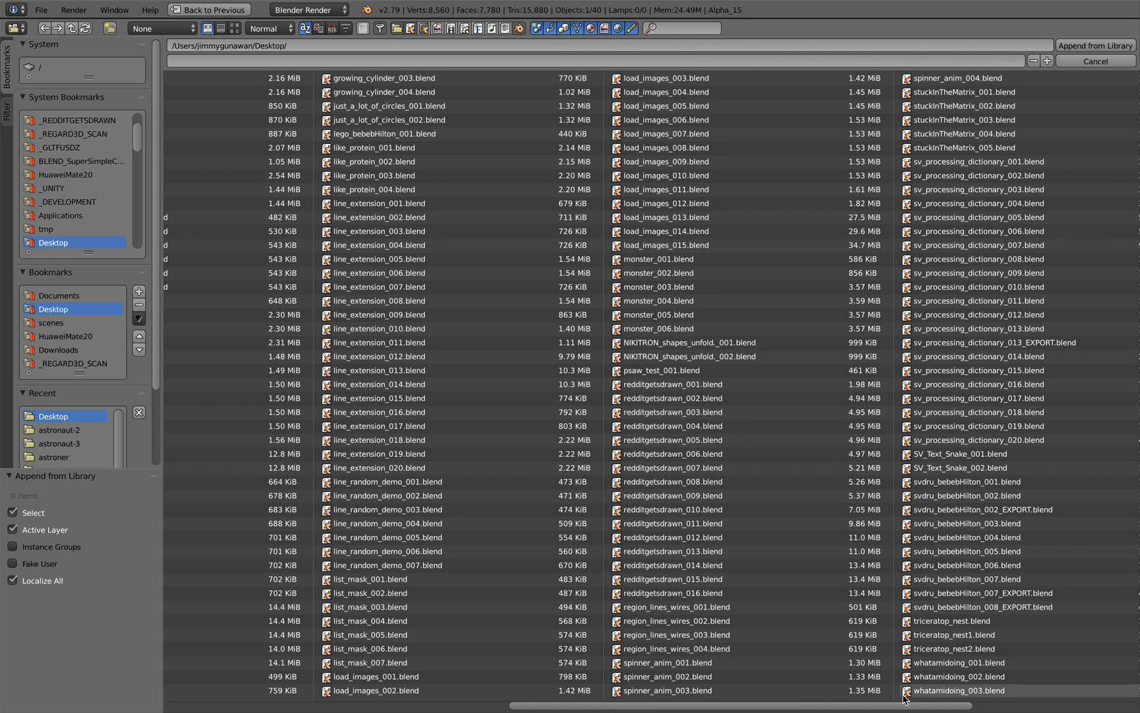
left_click_drag(829, 706, 1003, 702)
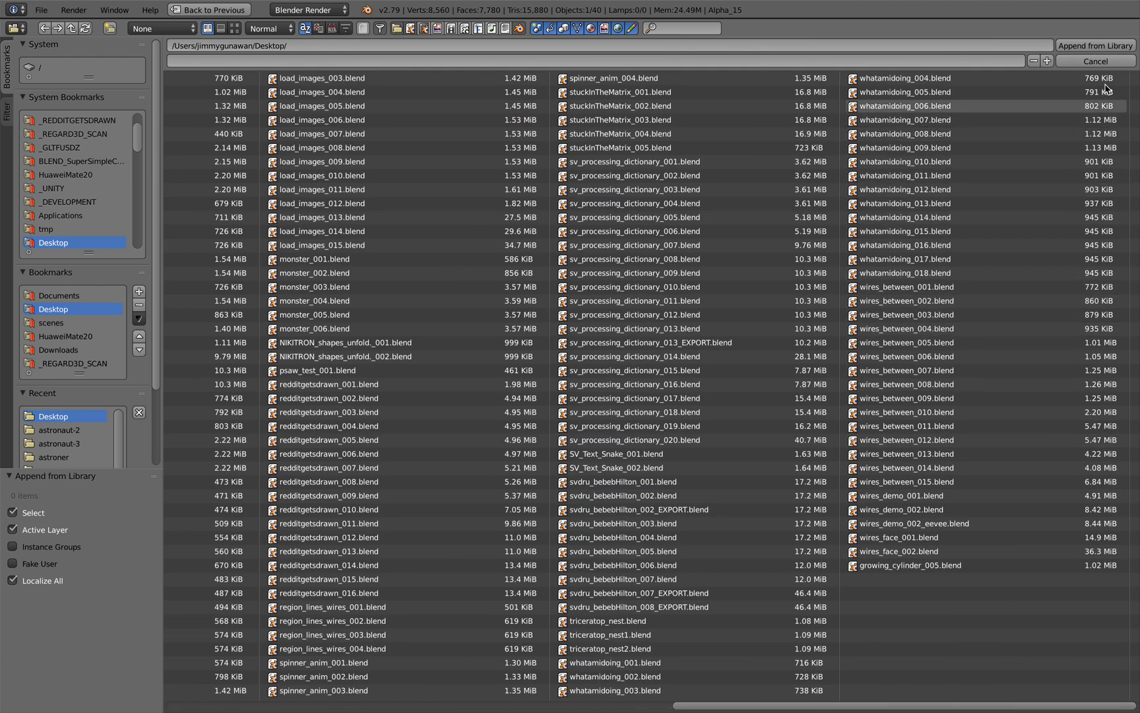
left_click(1096, 60)
Open the recent file containing the Growing_Curve node tree and split its 3D view to add a Text Editor
left_click(40, 9)
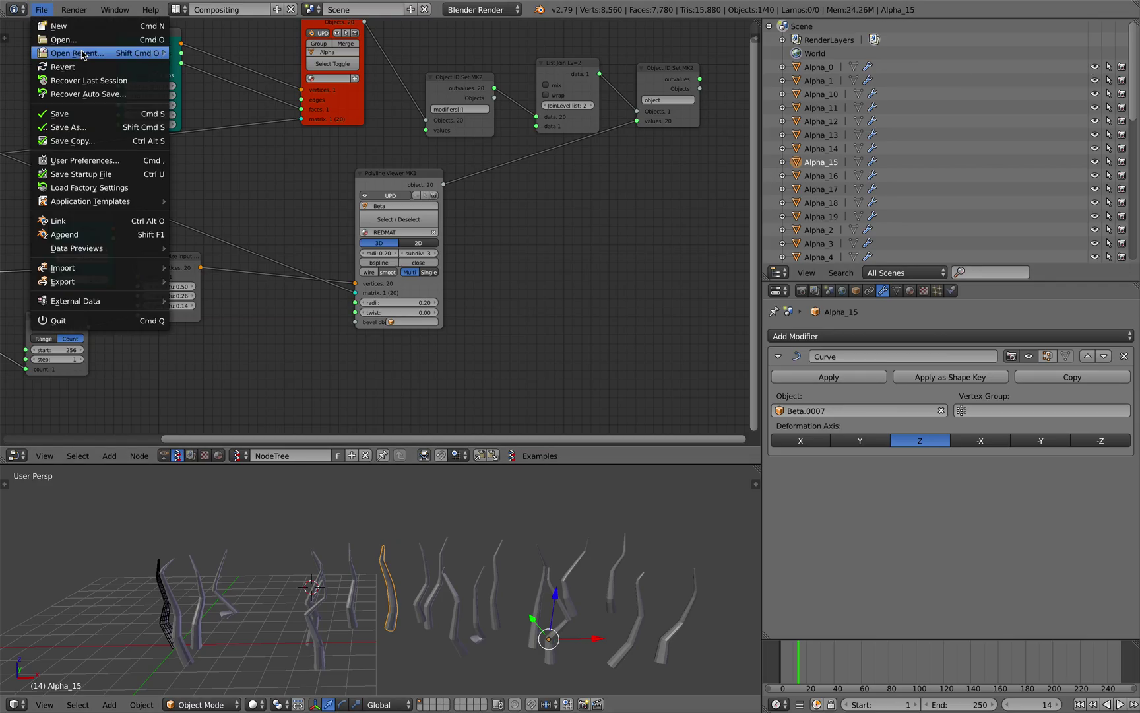
mouse_move(99, 53)
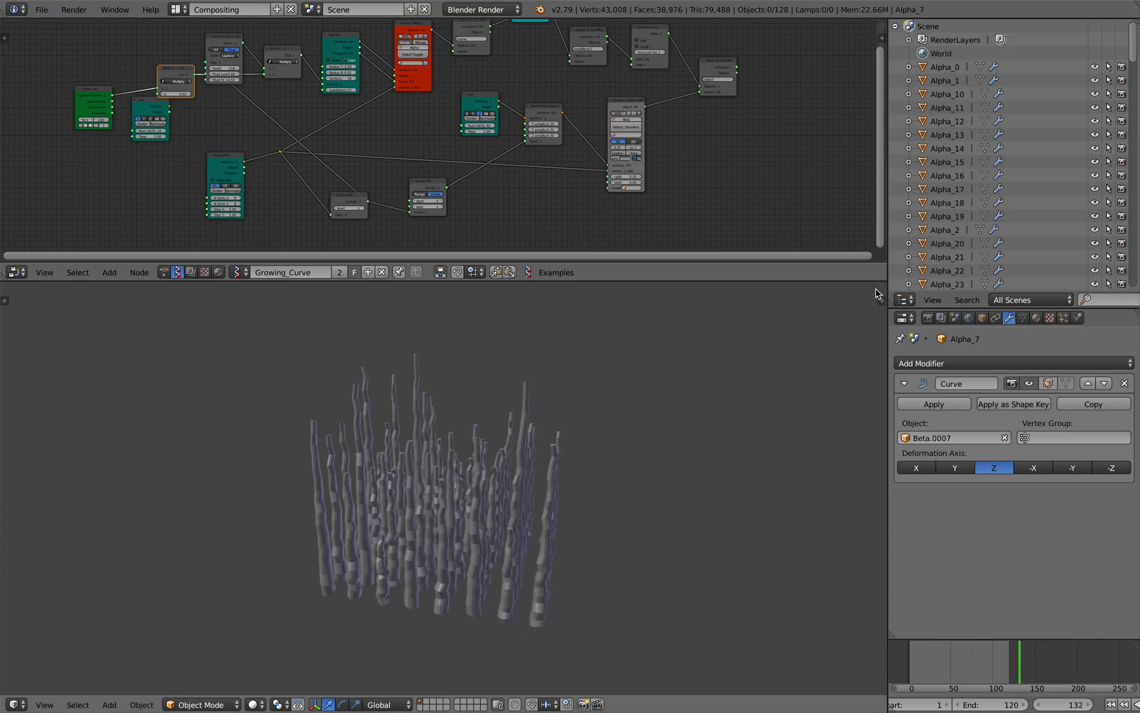
left_click_drag(878, 293, 350, 298)
left_click(366, 704)
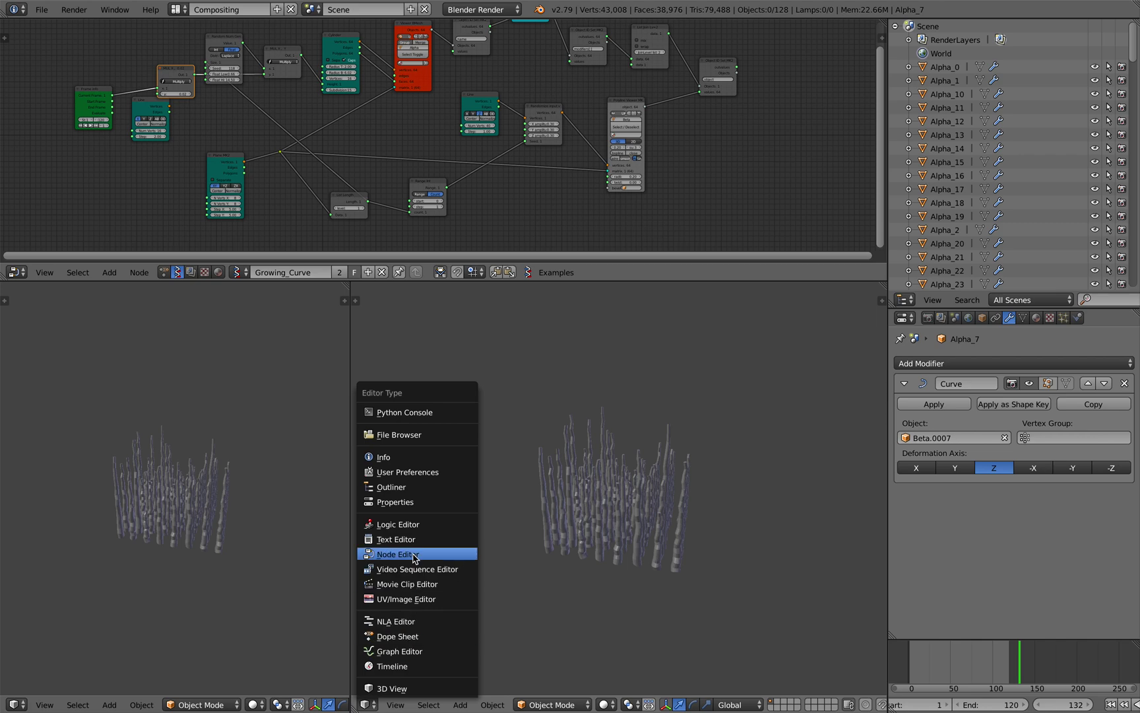
left_click(396, 539)
Display the SortMeByName.py script in the Text Editor and select all of its code
left_click(498, 704)
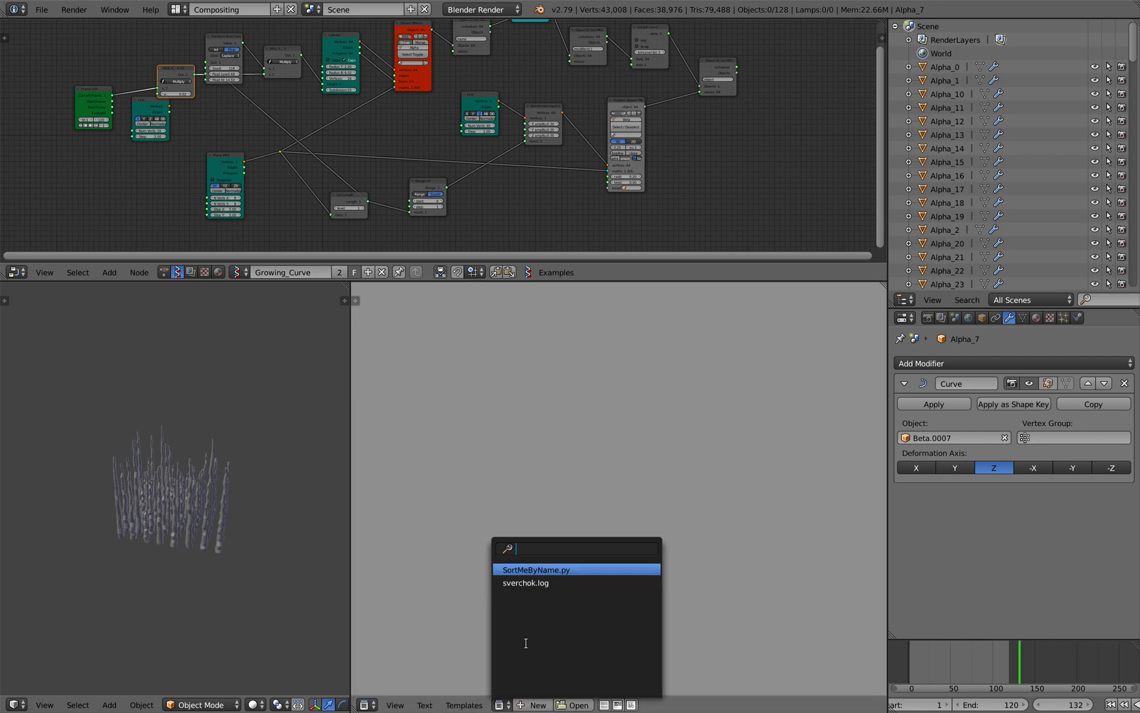
left_click(528, 585)
key("ctrl+a")
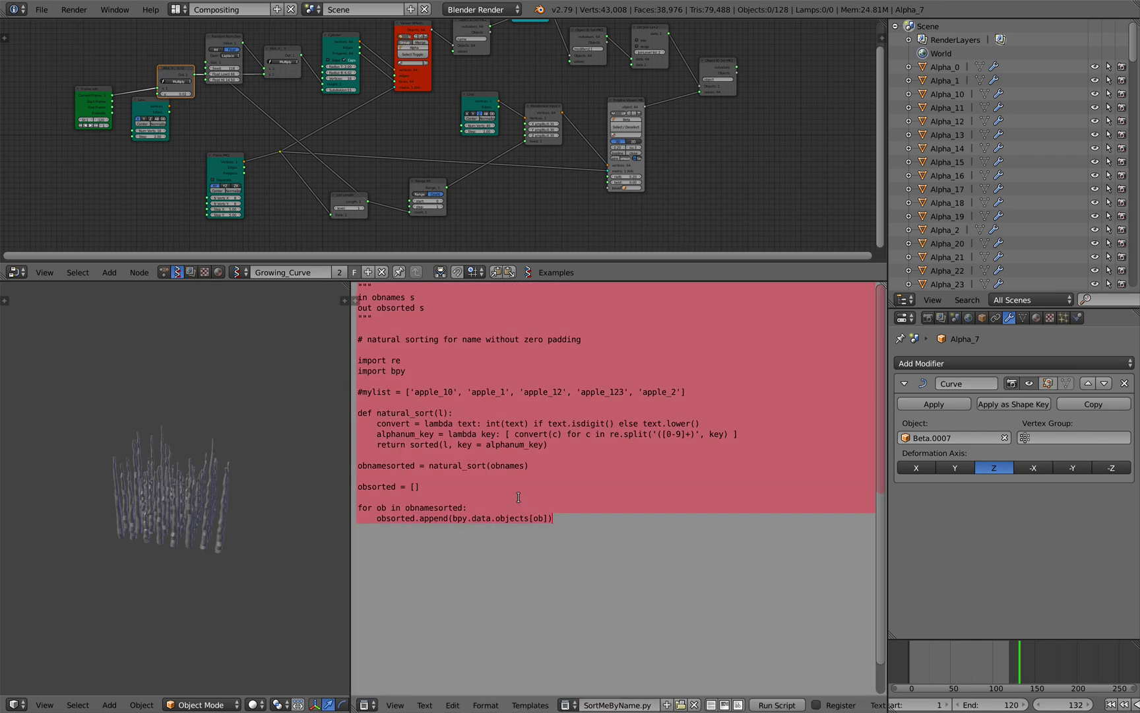
Open the most recent growing-cylinders file and split its 3D view to add a Text Editor
left_click(41, 9)
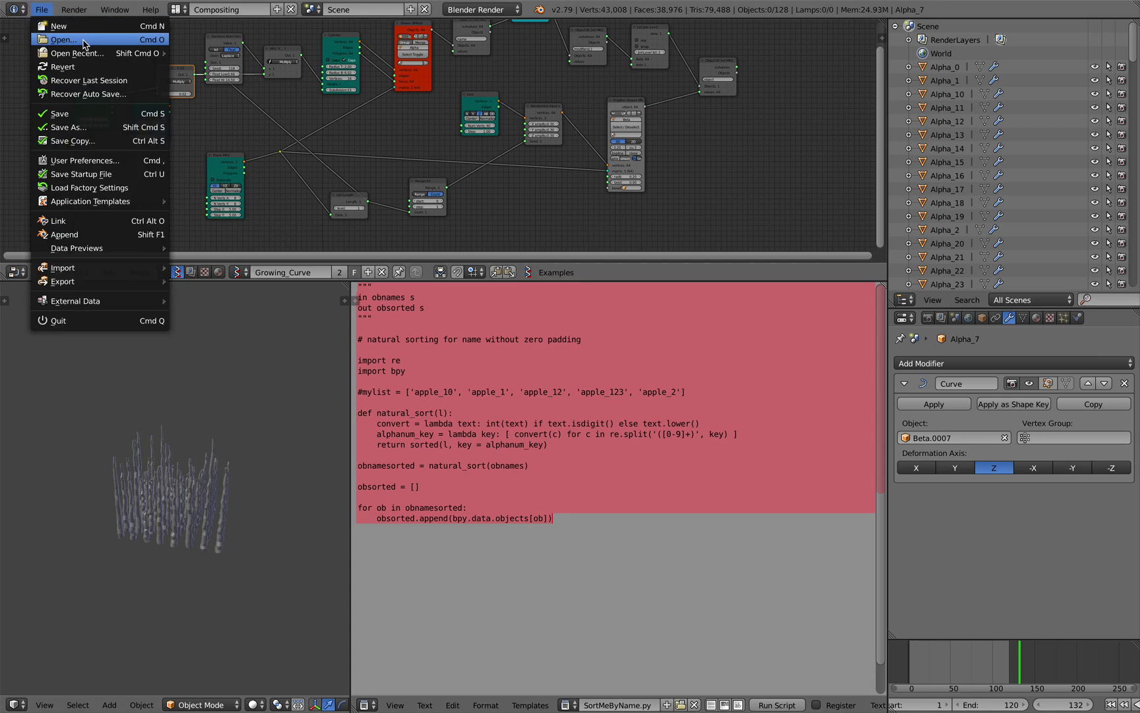
mouse_move(106, 52)
left_click(201, 93)
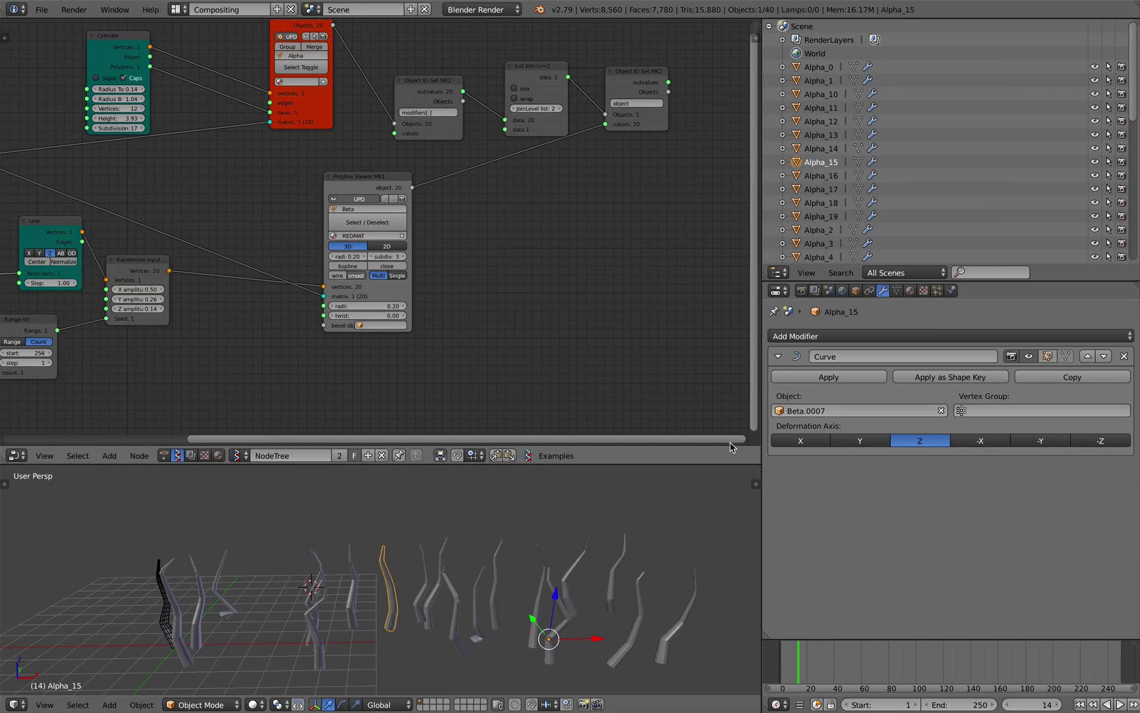
left_click_drag(757, 478, 364, 479)
left_click(380, 704)
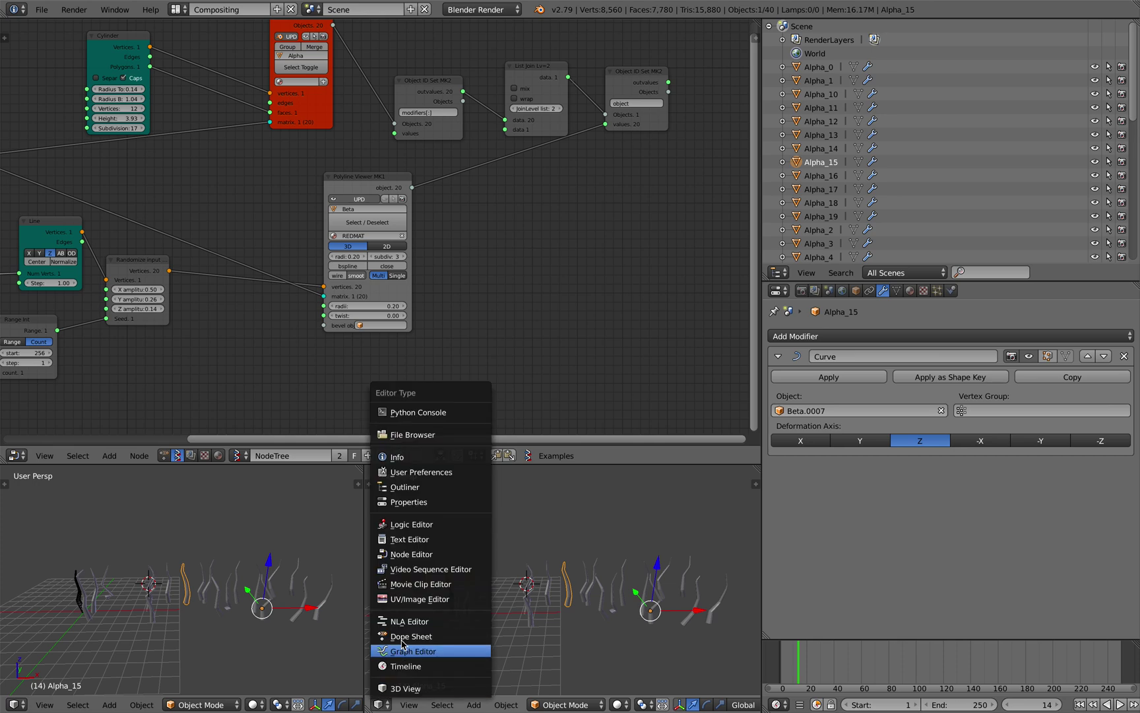
left_click(409, 539)
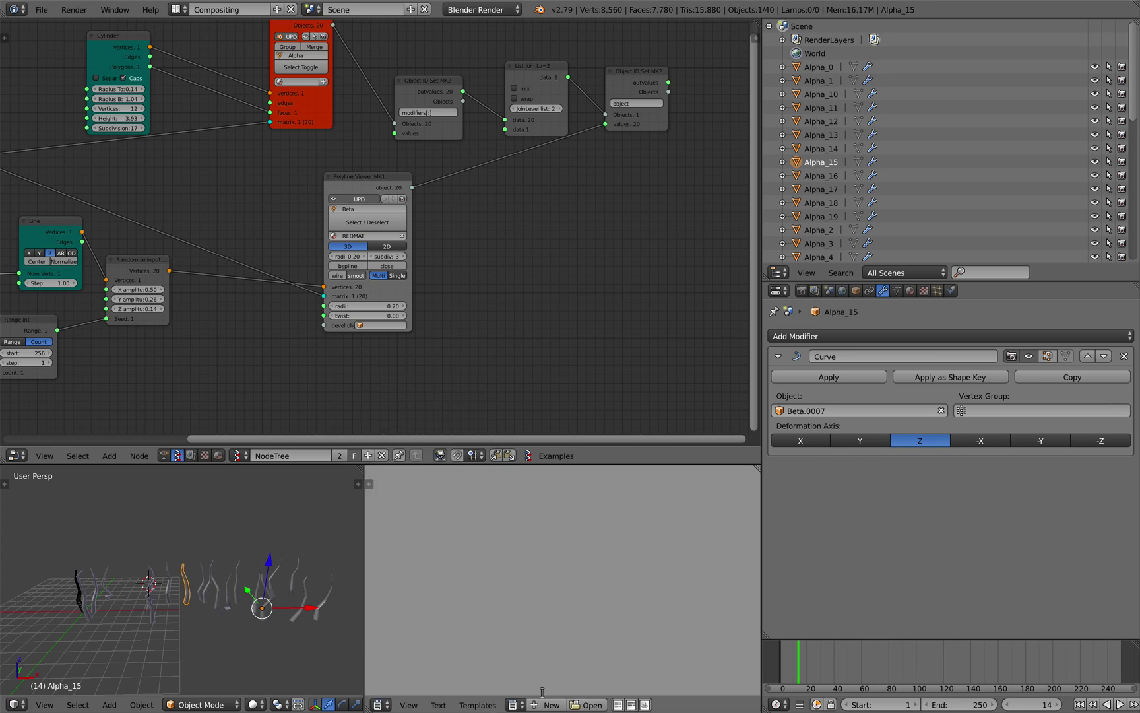
Create a text named SortMe.py containing the copied natural-sorting script, with line numbers and syntax highlighting enabled
left_click(547, 704)
type("def natural_sort(l):     convert = lambda text: int(text) if text.isdigit() else text.lower()     alphanum_key = lambda key: [ convert(c) for c in re.split('([0-9]+)', key) ]     return sorted(l, key = alphanum_key)  obnamesorted = natural_sort(obnames)  obsorted = []  for ob in obnamesorted:     obsorted.append(bpy.data.objects[ob])")
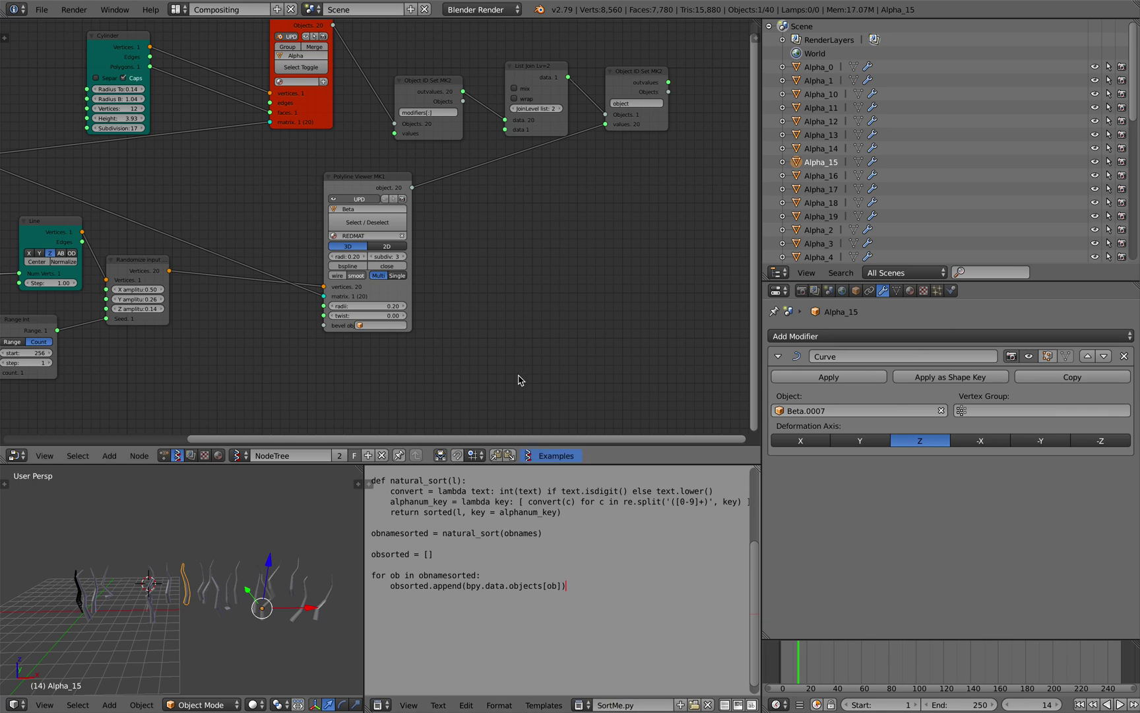
scroll(597, 615, "up", 3)
left_click(724, 704)
left_click(749, 705)
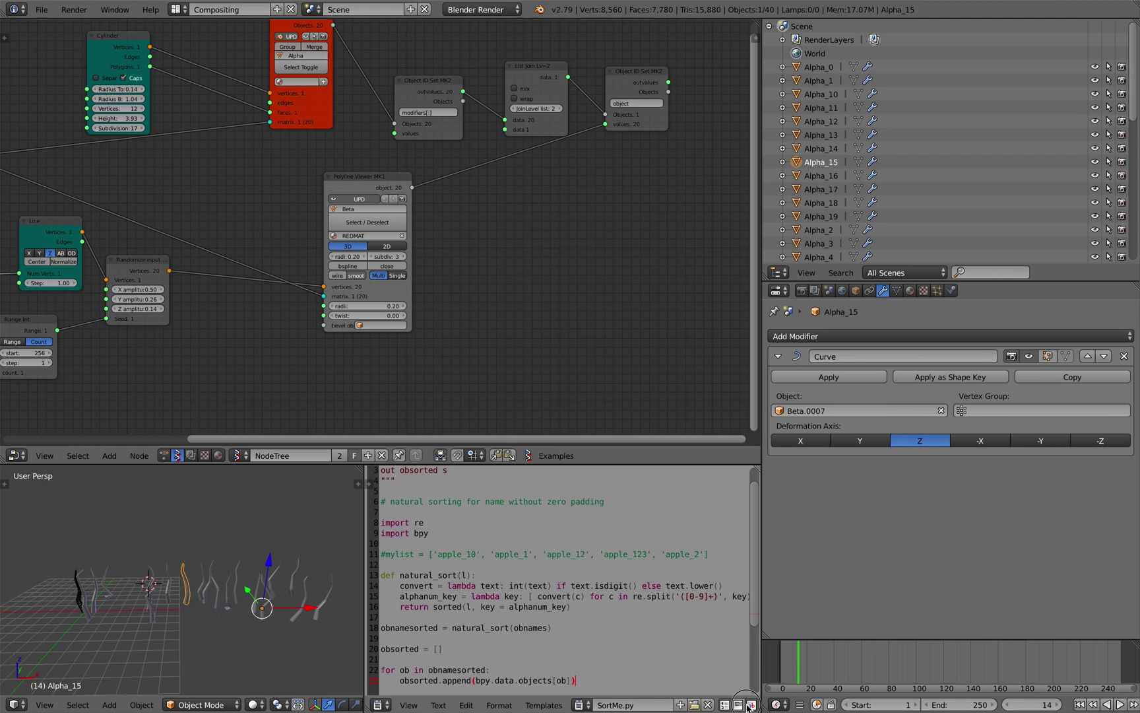
Add a Scripted Node Lite to the node tree and load SortMe.py into it
middle_click_drag(489, 207, 415, 254)
key("shift+a")
left_click(416, 255)
type("scr")
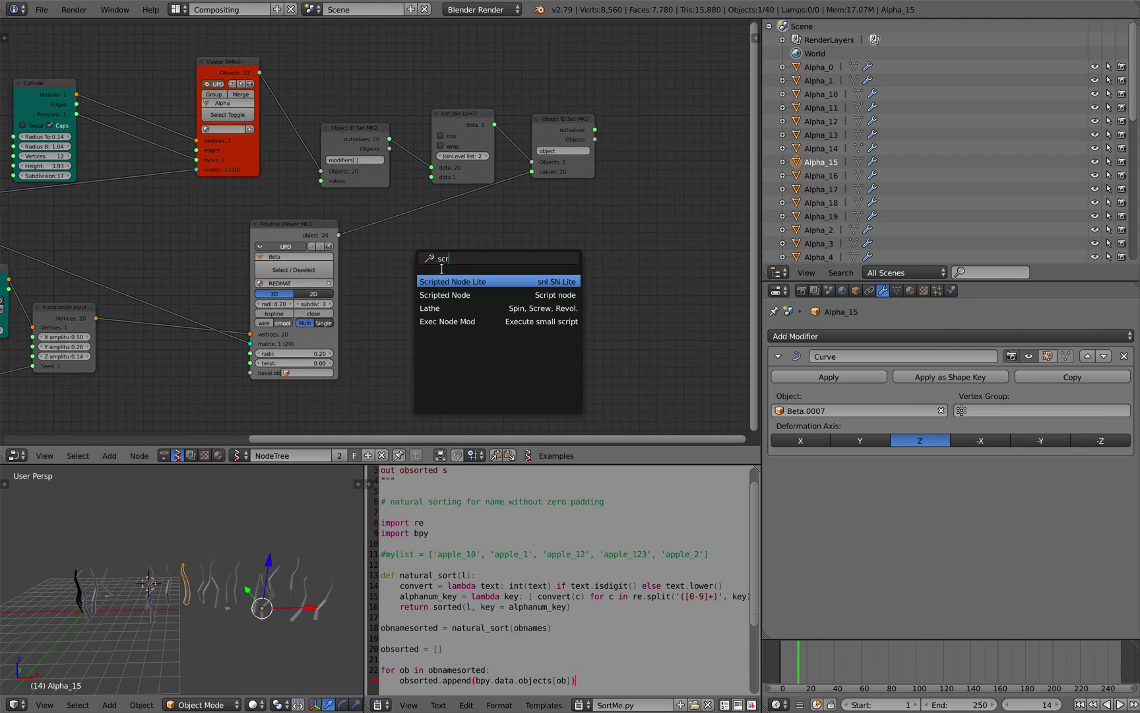
left_click(475, 282)
left_click(498, 297)
left_click(499, 295)
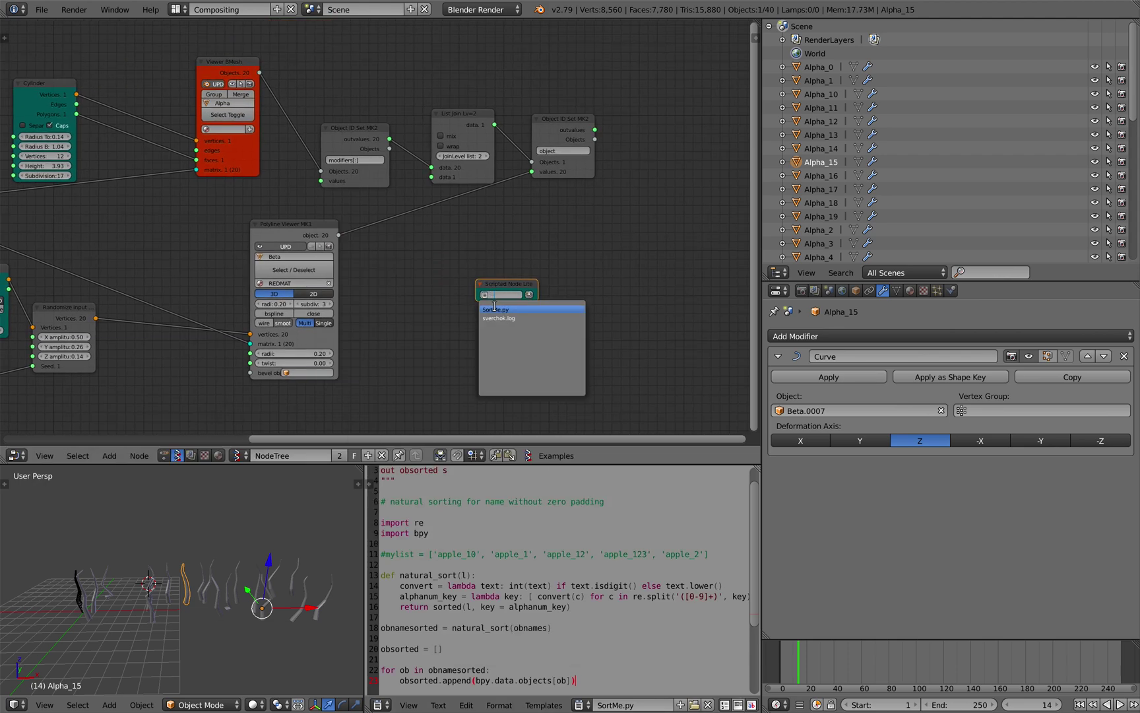
left_click(496, 307)
scroll(495, 307, "up", 2)
left_click(554, 307)
Place the SortMe.py node above and between the Viewer BMesh and modifiers[:] Object ID Set MK2 nodes, and save the file
left_click_drag(532, 297, 334, 64)
scroll(480, 270, "down", 1)
key("ctrl+s")
left_click(473, 302)
middle_click_drag(307, 69, 428, 169)
scroll(429, 169, "up", 1)
left_click_drag(364, 152, 311, 157)
left_click_drag(446, 150, 392, 134)
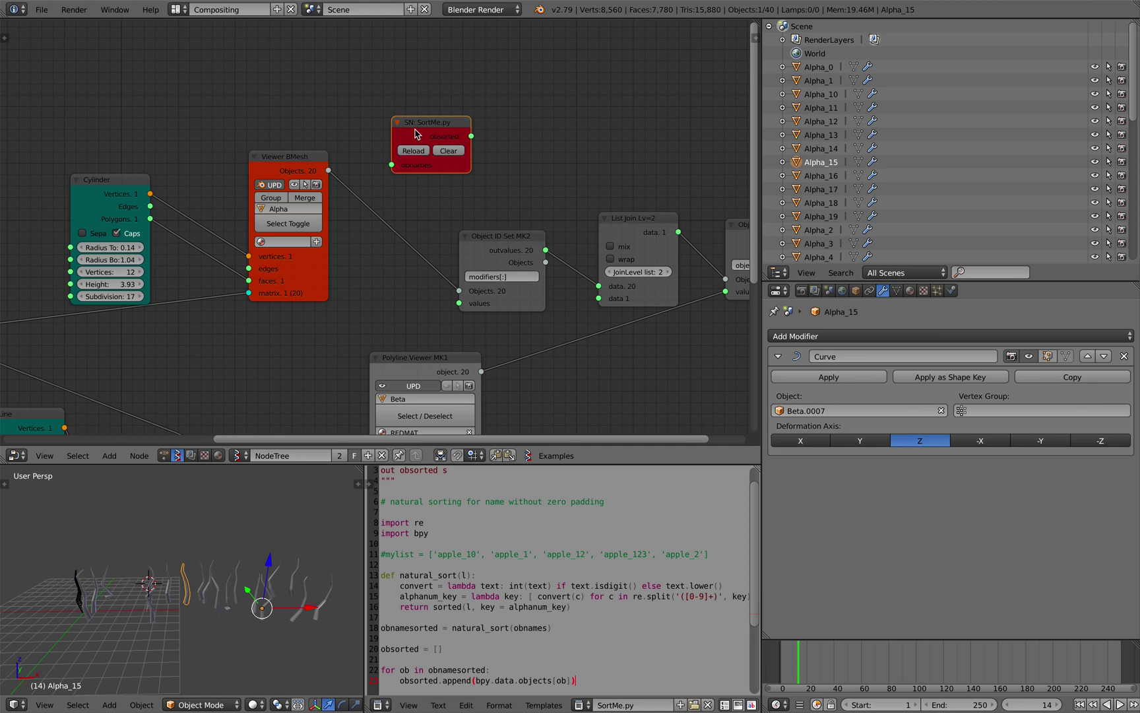
scroll(394, 145, "up", 1)
scroll(394, 146, "up", 1)
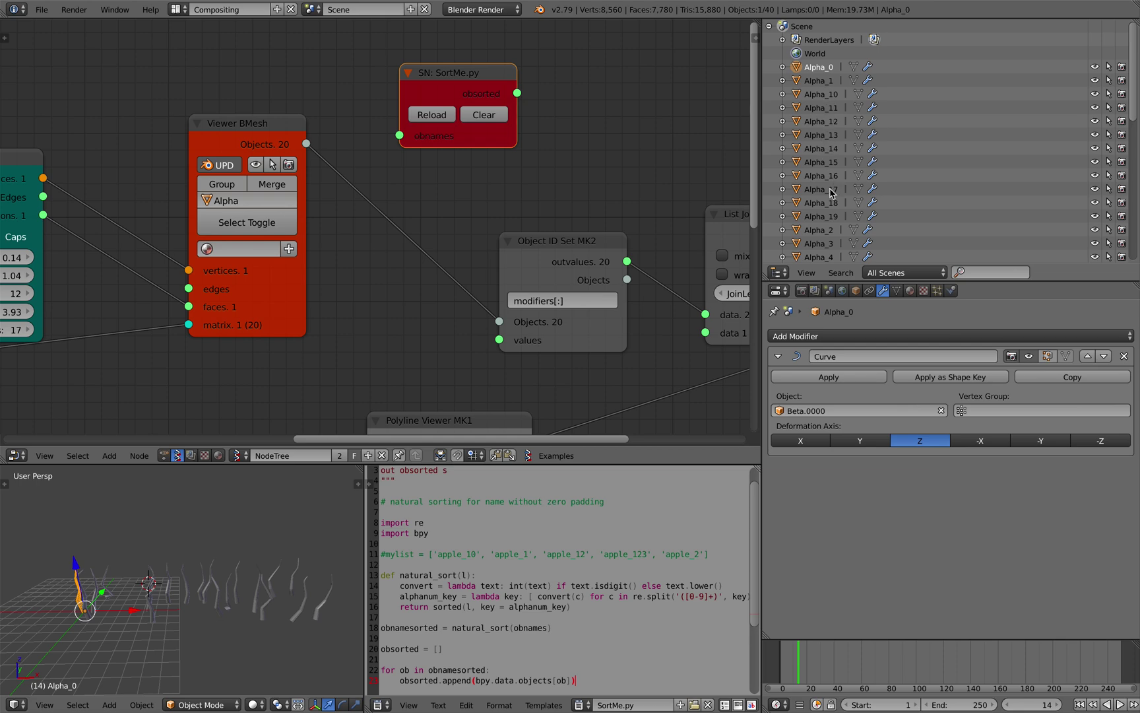
middle_click_drag(545, 187, 558, 179)
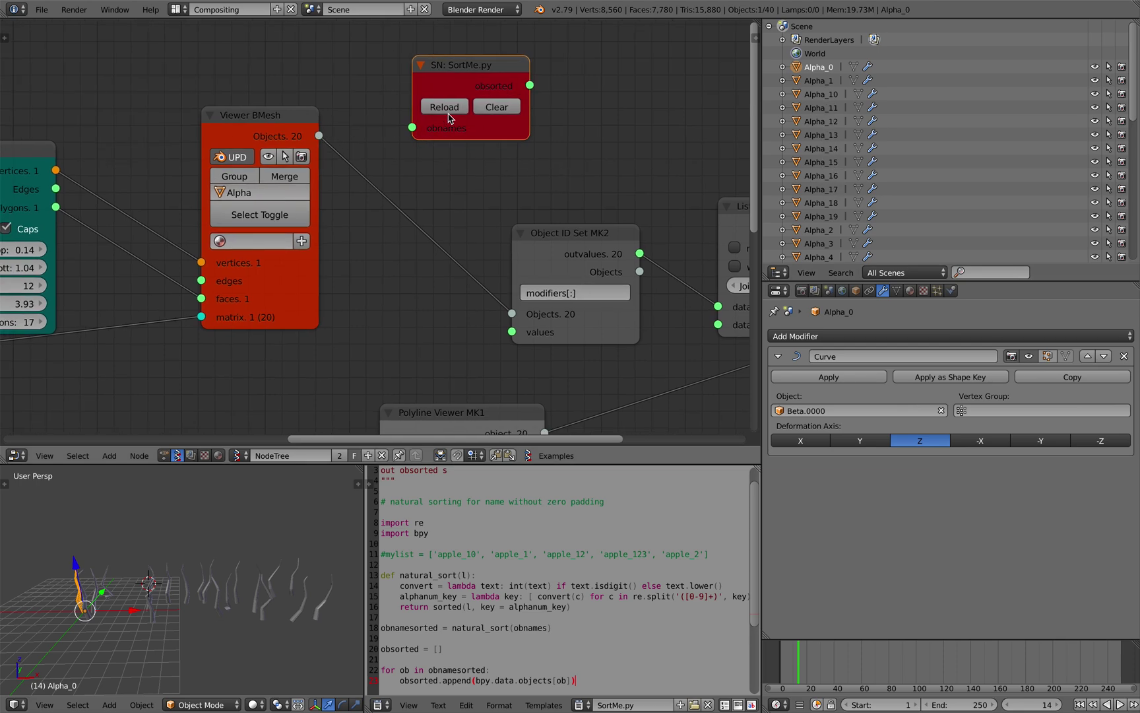
left_click_drag(444, 92, 494, 89)
middle_click_drag(435, 99, 380, 110)
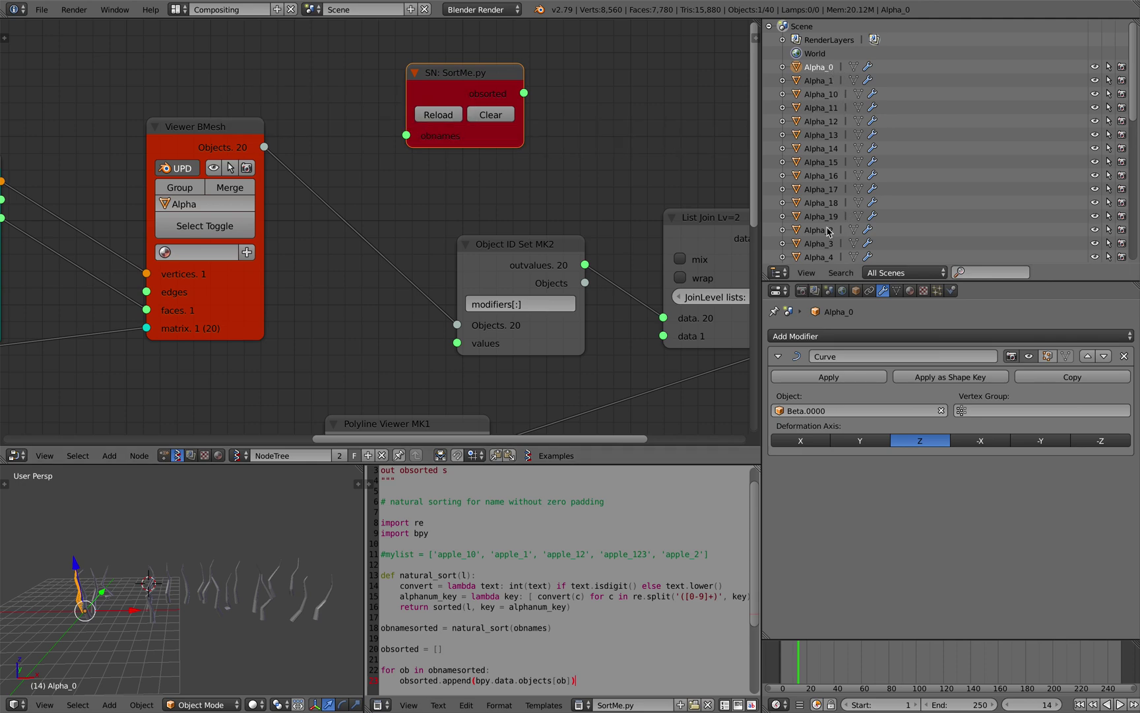
Add an Object ID Set MK2 node fed by the Viewer BMesh objects and set its property to name
scroll(841, 109, "down", 2)
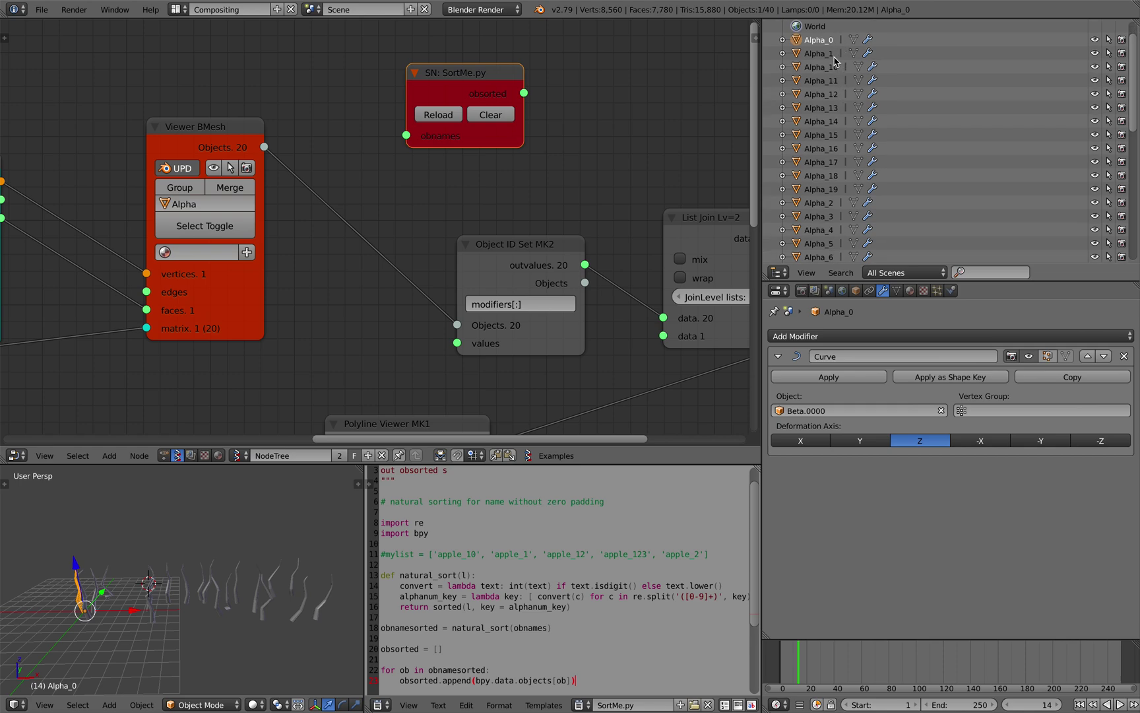
scroll(852, 132, "down", 5)
scroll(842, 202, "down", 4)
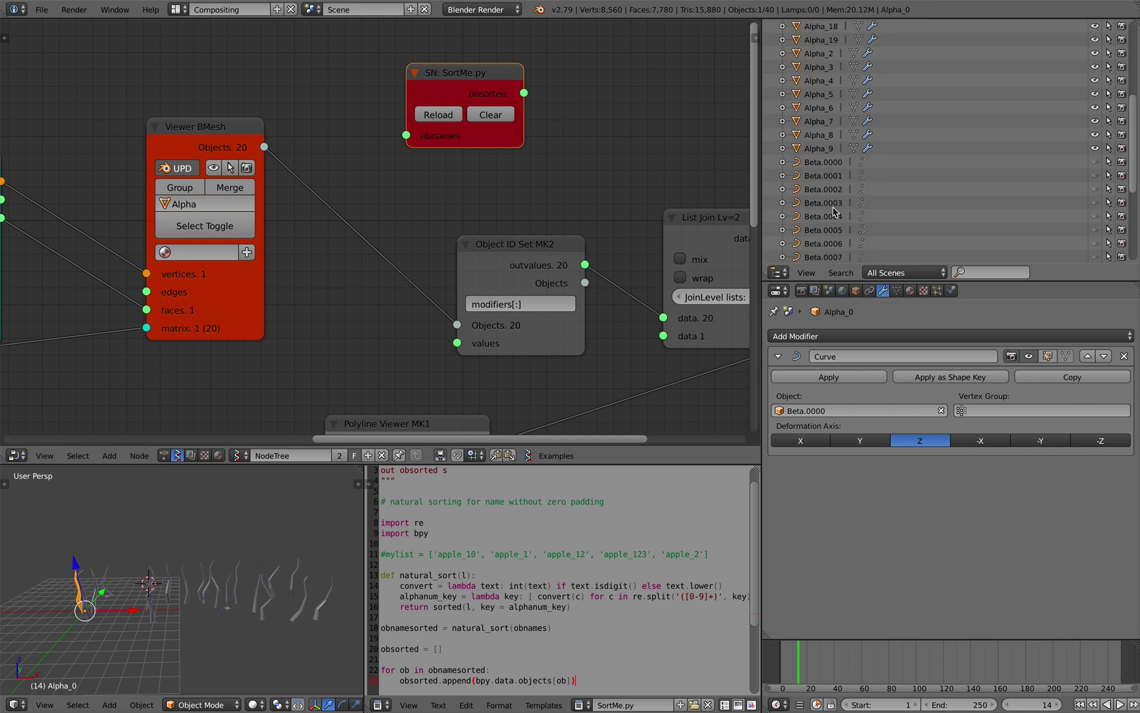
scroll(835, 194, "up", 9)
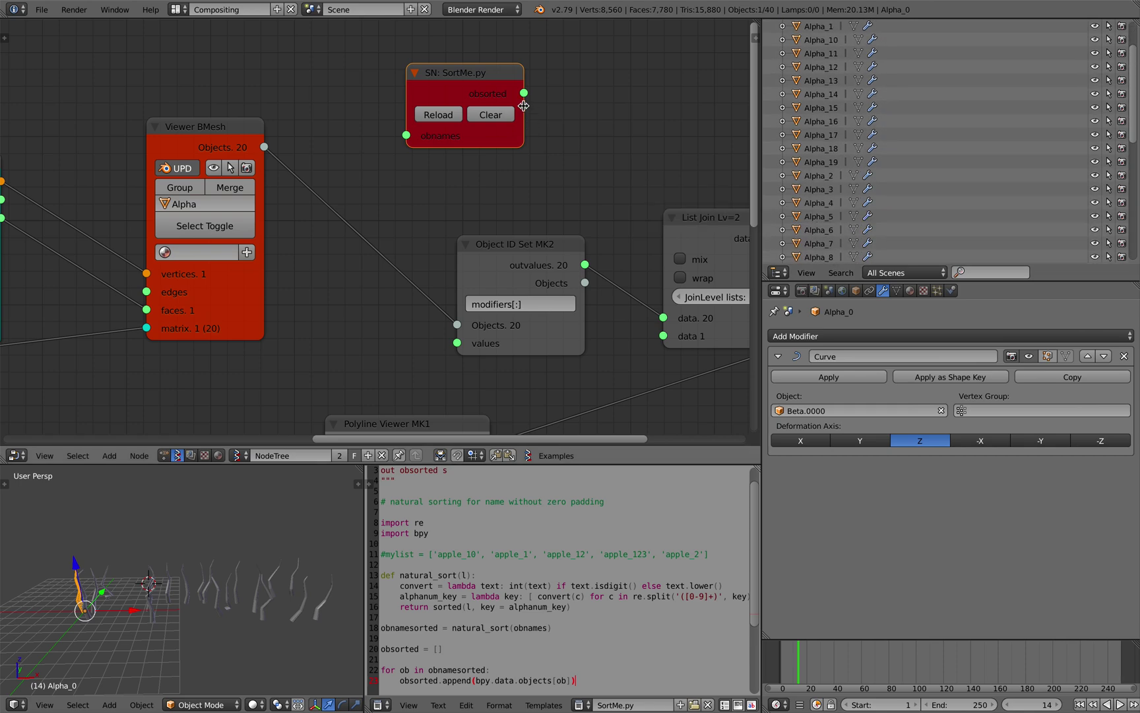
left_click_drag(416, 101, 420, 96)
key("alt+space")
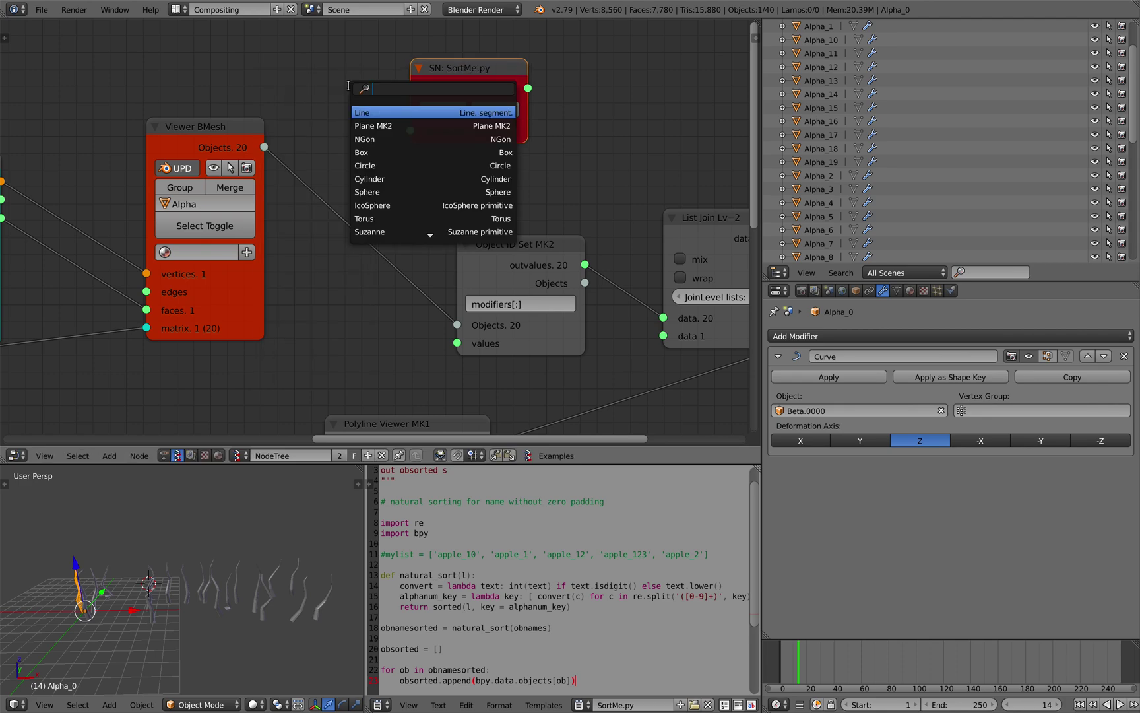
type("object id s")
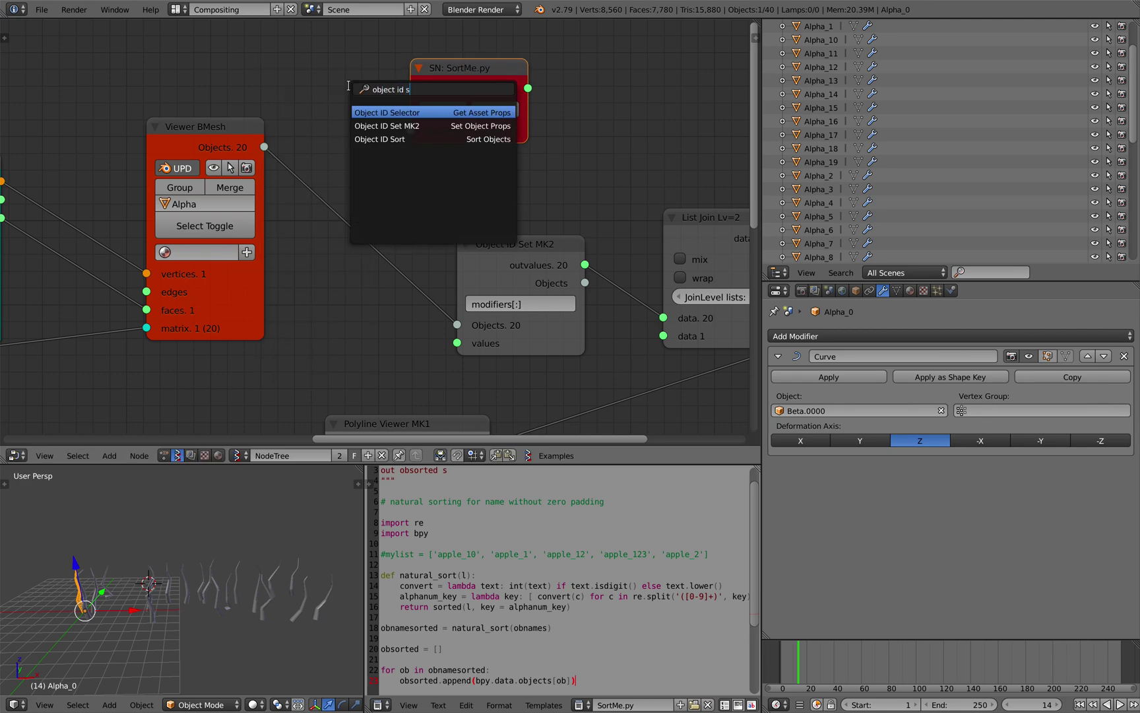
key("Down")
key("Return")
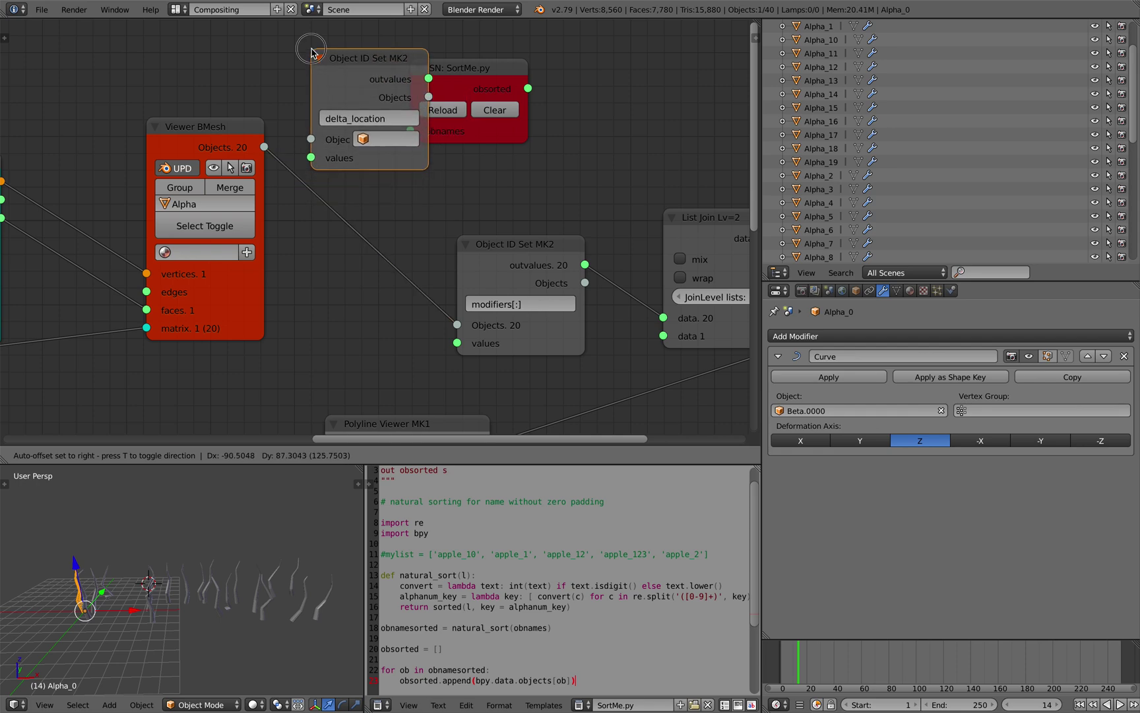
left_click(312, 50)
left_click_drag(265, 146, 311, 139)
left_click(339, 119)
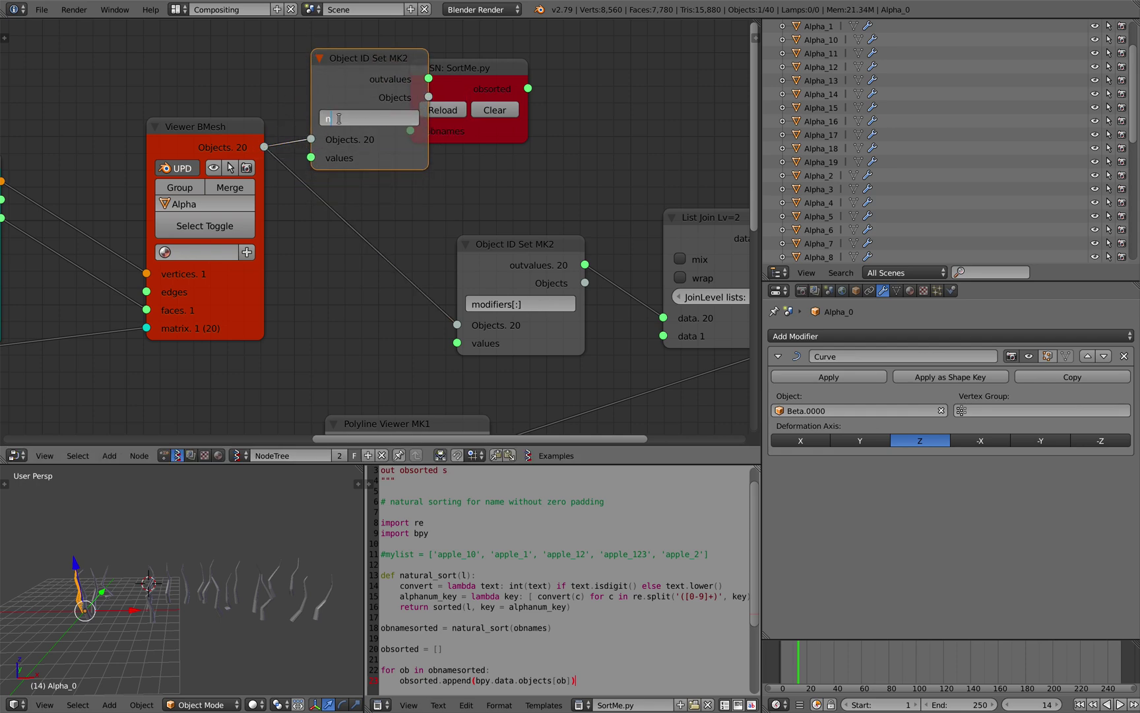
Link the name outvalues to SortMe.py's obnames and its obsorted output to the modifiers[:] node's Objects input, saving the file
left_click_drag(469, 89, 535, 87)
left_click_drag(429, 78, 476, 130)
middle_click_drag(568, 153, 447, 173)
scroll(447, 172, "down", 1)
key("ctrl+s")
left_click(448, 173)
left_click_drag(460, 114, 493, 96)
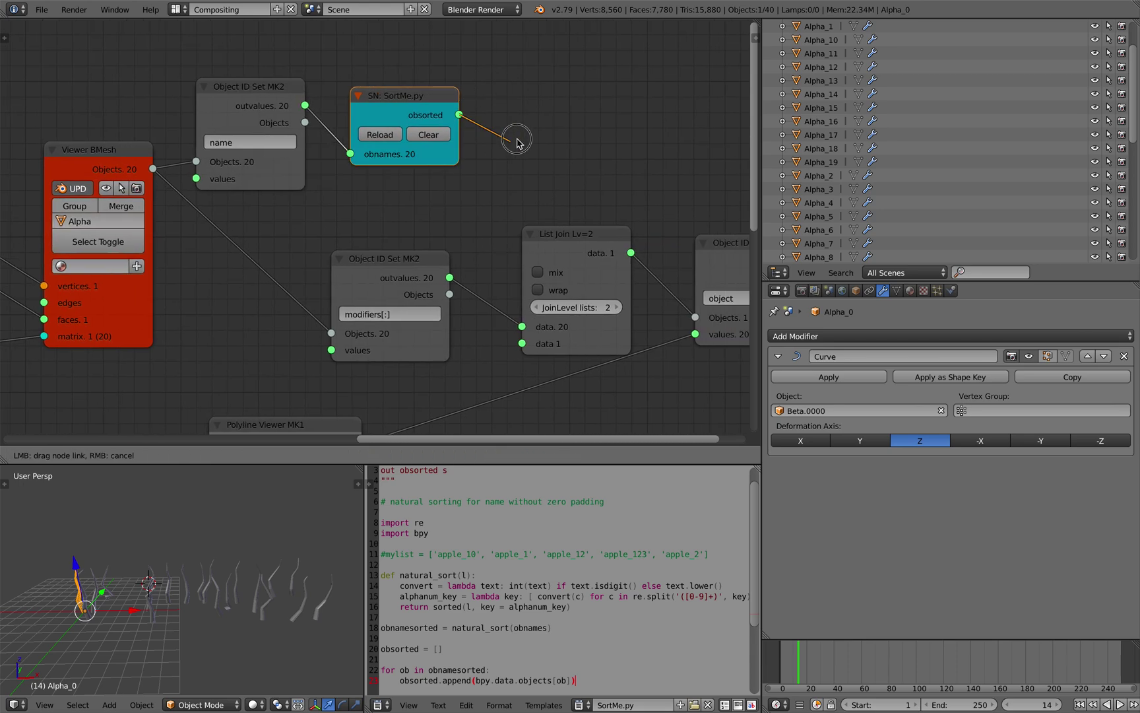
left_click_drag(325, 337, 332, 333)
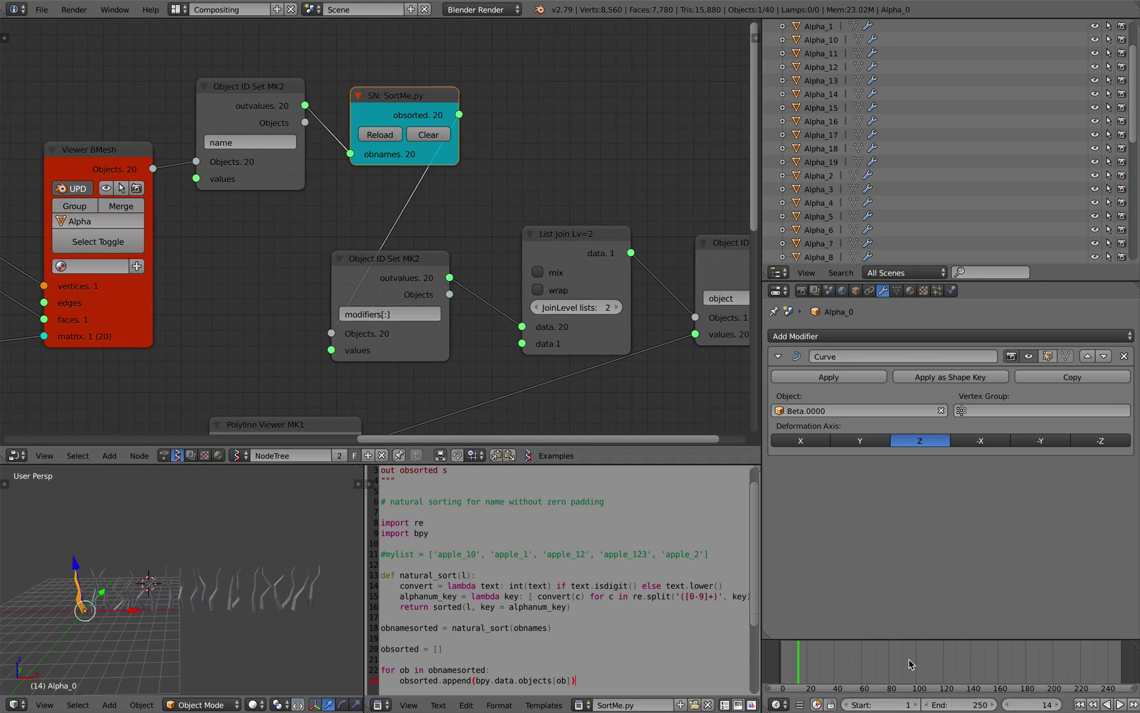
Advance to frame 31, expand the 3D view over the Text Editor, and save the file with nothing selected
left_click_drag(363, 470, 433, 529)
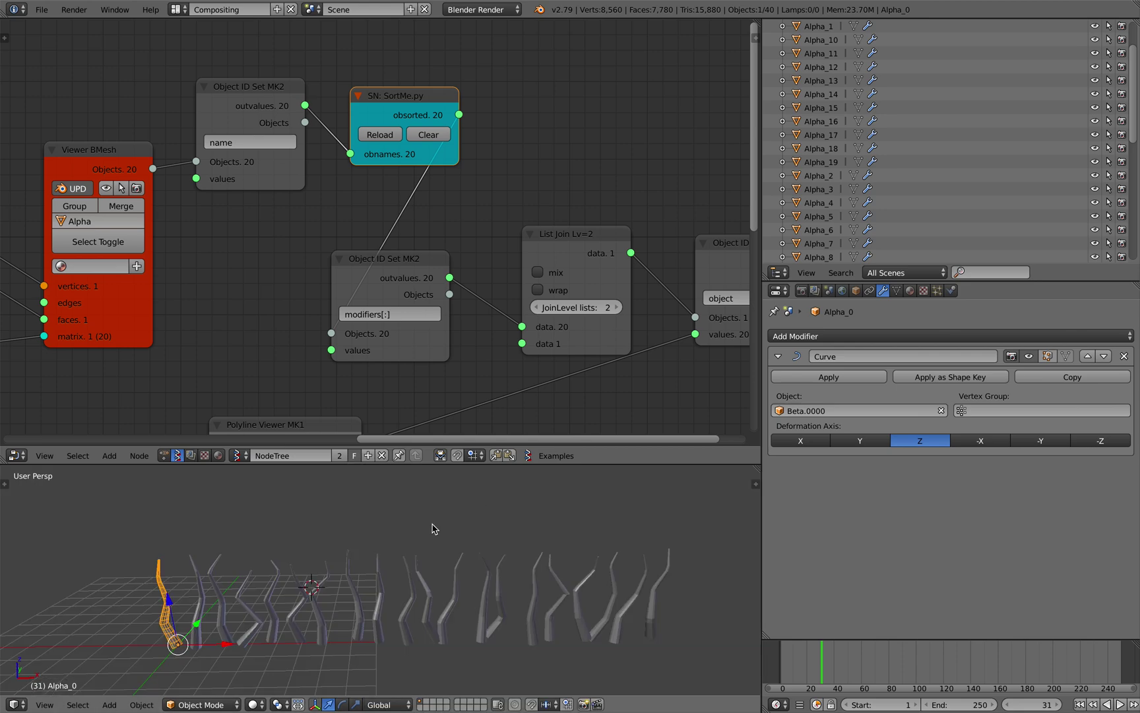
middle_click_drag(433, 530, 426, 513)
key("a")
left_click(427, 513)
key("ctrl+s")
Check the Curve modifier objects of Alpha_0, Alpha_1, Alpha_10, Alpha_11, Alpha_16 and Alpha_19 against their name numbering
middle_click_drag(424, 367, 461, 136)
left_click(388, 233)
scroll(395, 251, "down", 3)
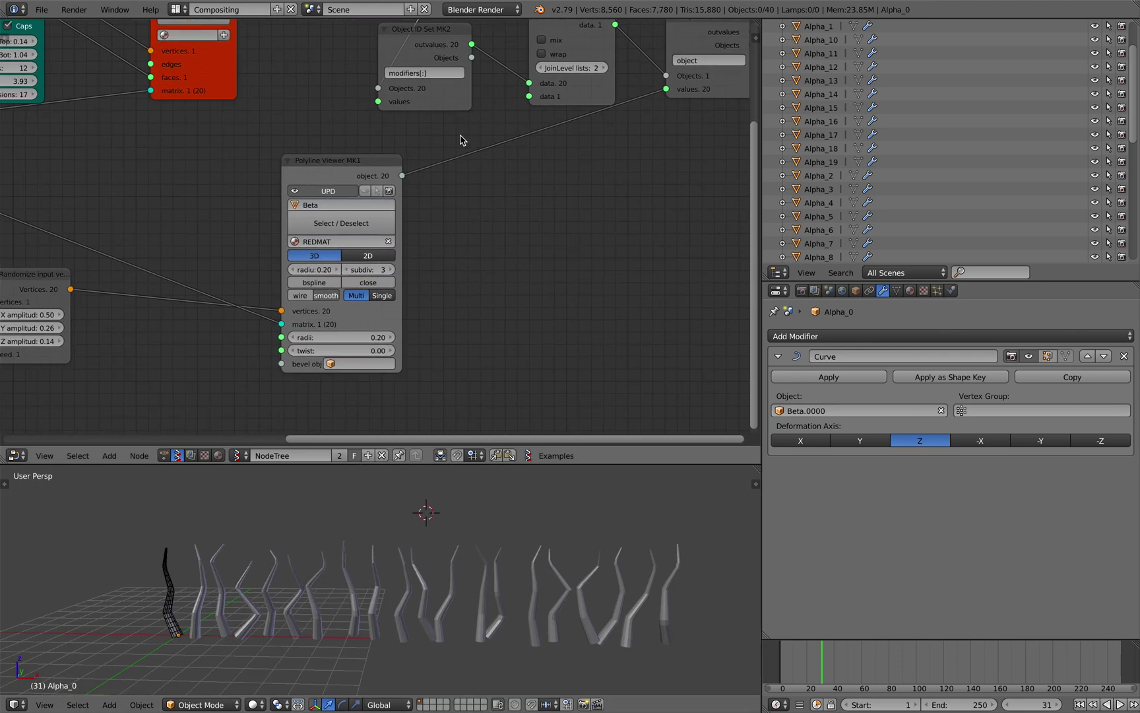
middle_click_drag(603, 131, 531, 173)
scroll(532, 173, "up", 1)
scroll(853, 46, "up", 2)
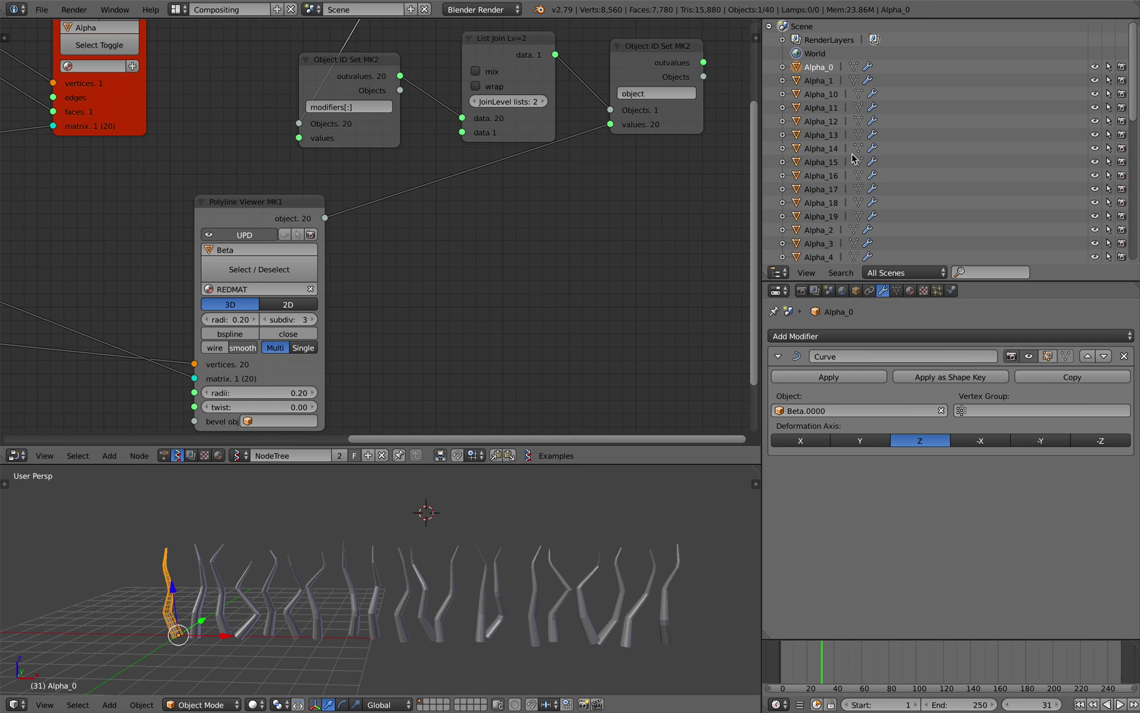
left_click(823, 81)
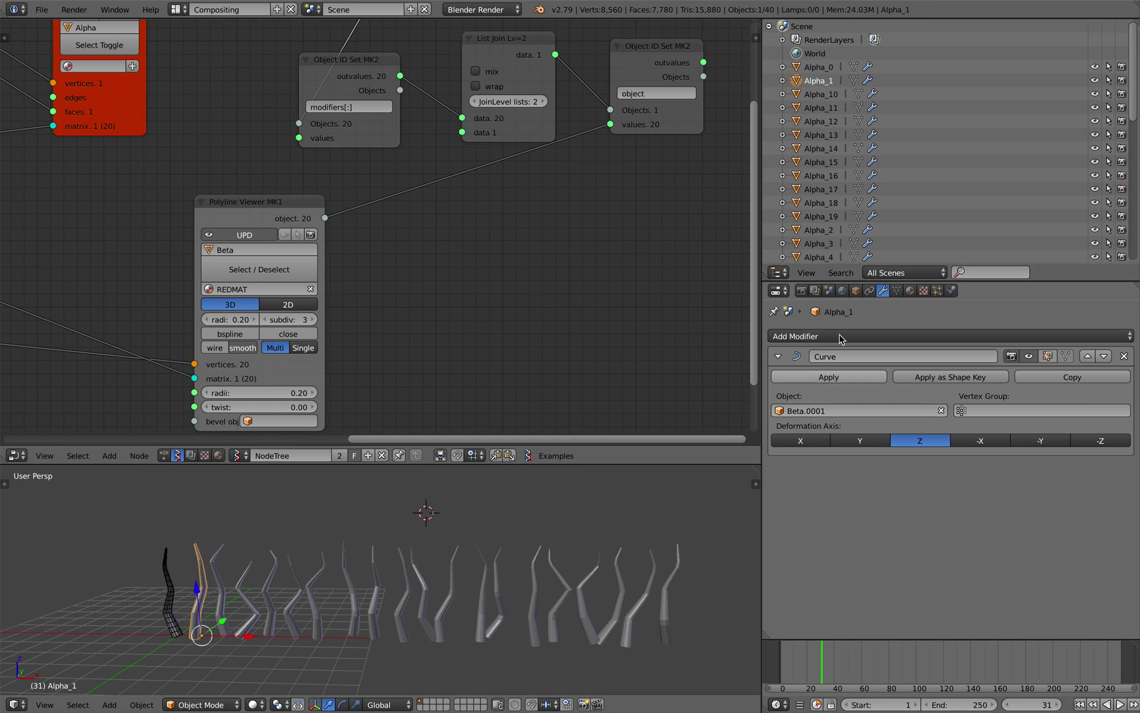
left_click(822, 94)
left_click(833, 112)
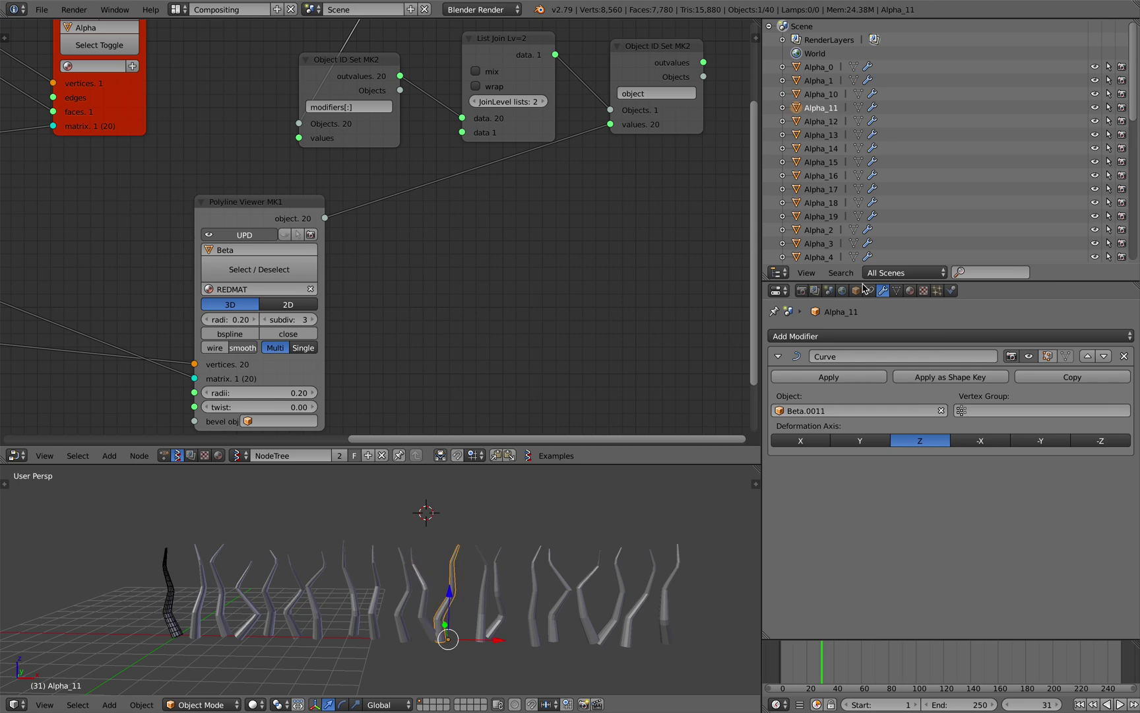
left_click(808, 178)
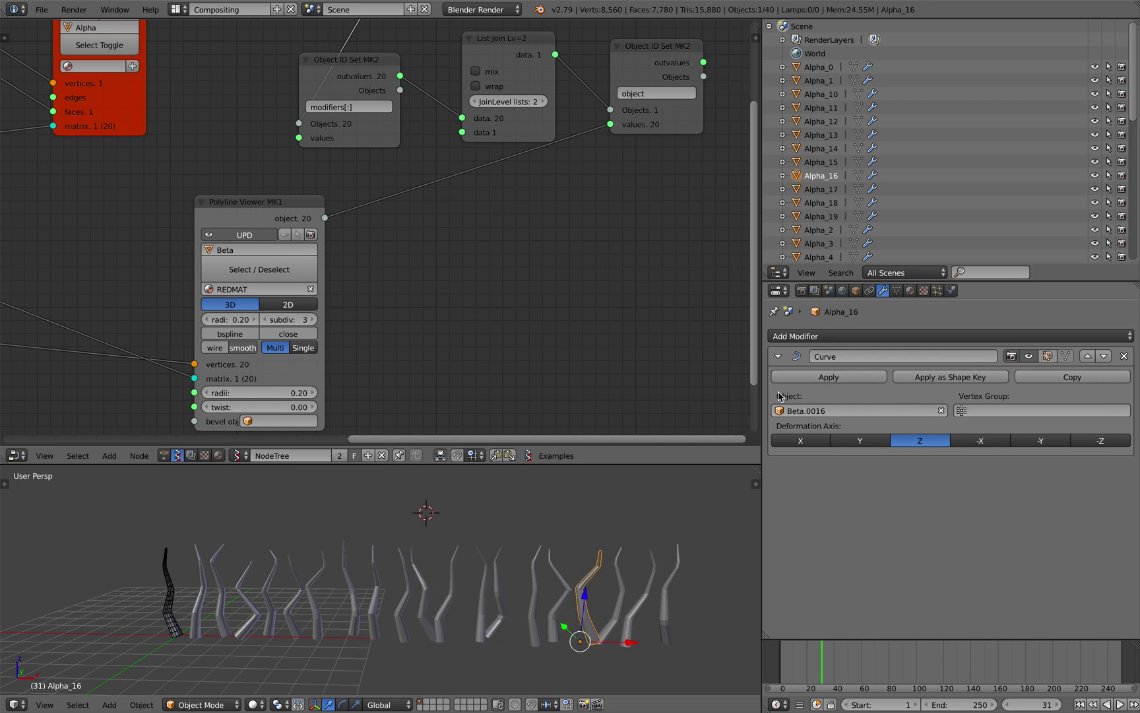
left_click(821, 216)
Clear the object selection and save over the existing blend file
scroll(371, 250, "down", 2)
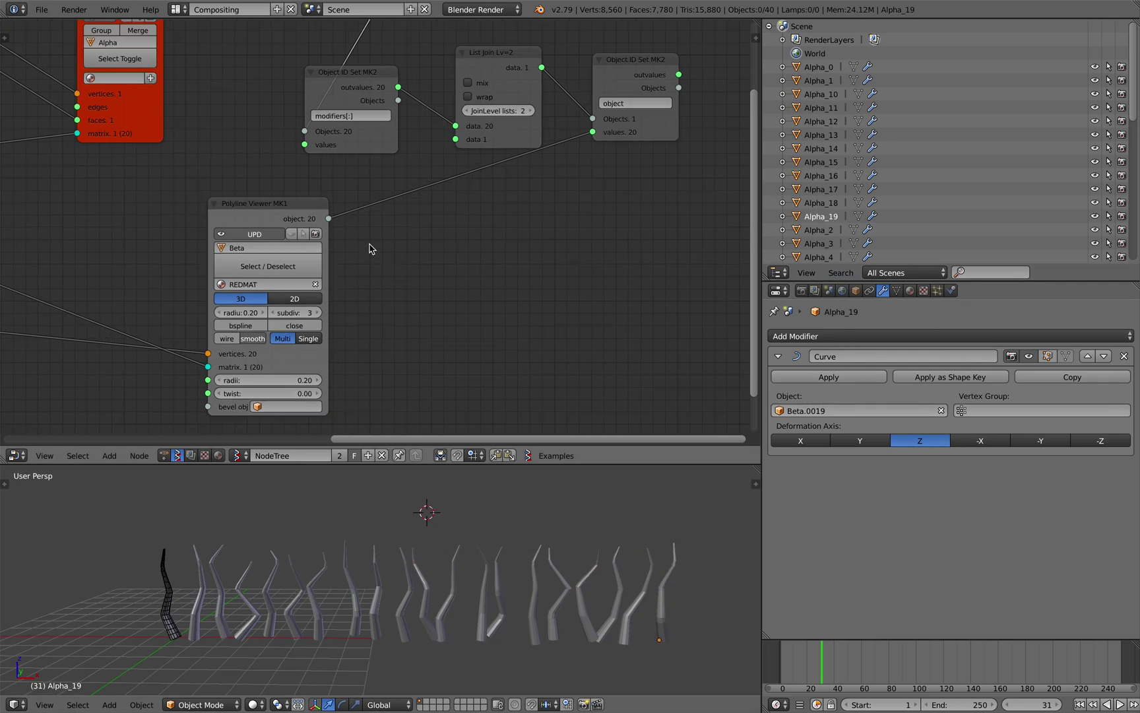
middle_click_drag(372, 250, 491, 235)
key("ctrl+s")
left_click(491, 236)
Set the Range Int start to 412 and the Randomize node's X amplitude to 0.32, saving over the blend file
scroll(387, 224, "down", 3)
middle_click_drag(218, 223, 569, 238)
scroll(387, 219, "down", 2)
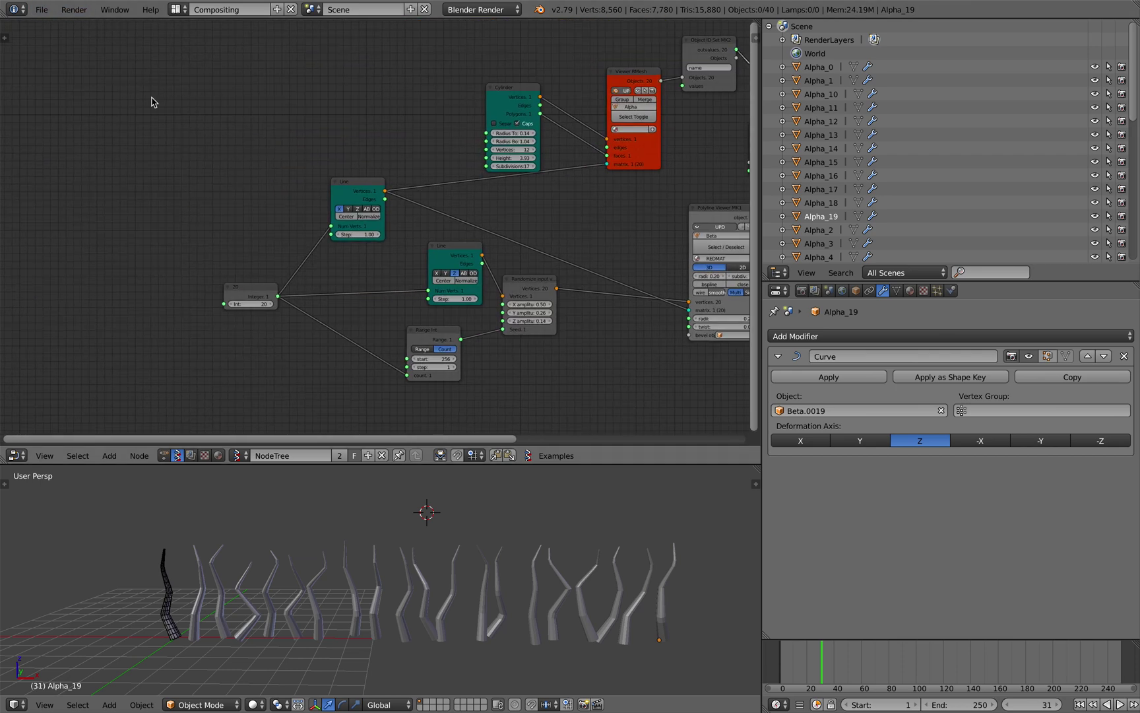
scroll(563, 385, "up", 2)
middle_click_drag(564, 385, 447, 363)
scroll(442, 354, "up", 3)
mouse_move(322, 398)
left_mouse_down()
mouse_move(370, 398)
mouse_move(315, 399)
left_mouse_up()
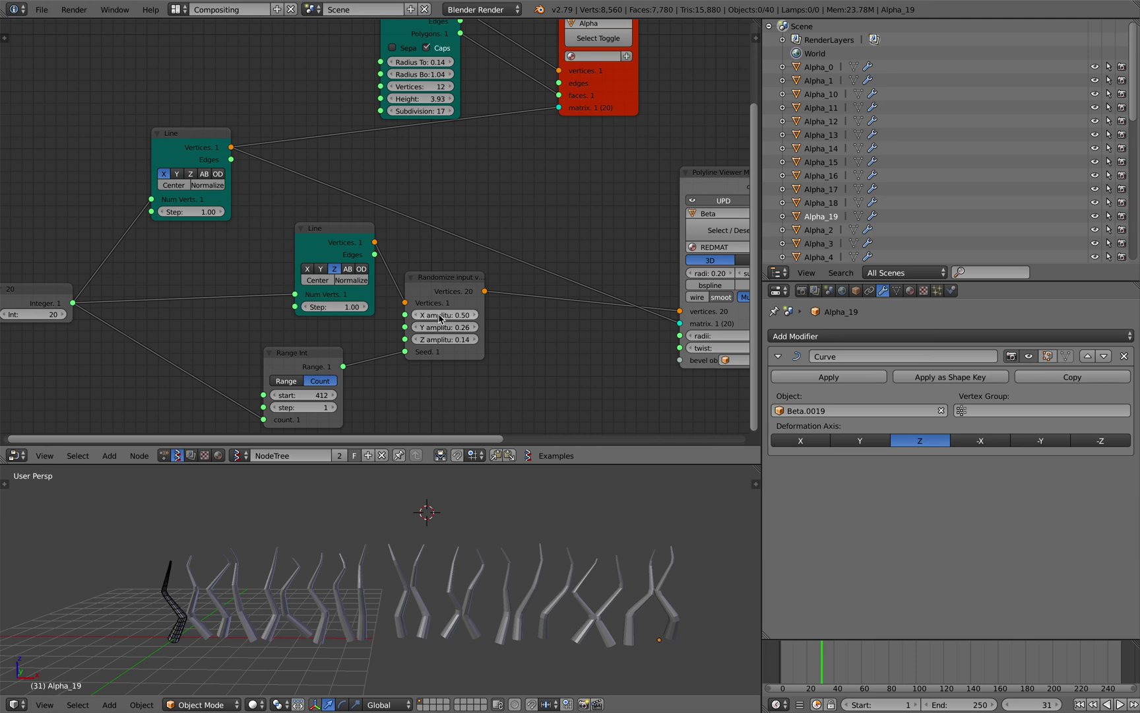
mouse_move(440, 319)
left_mouse_down()
mouse_move(501, 318)
mouse_move(428, 318)
left_mouse_up()
middle_click_drag(575, 306, 455, 314)
key("ctrl+s")
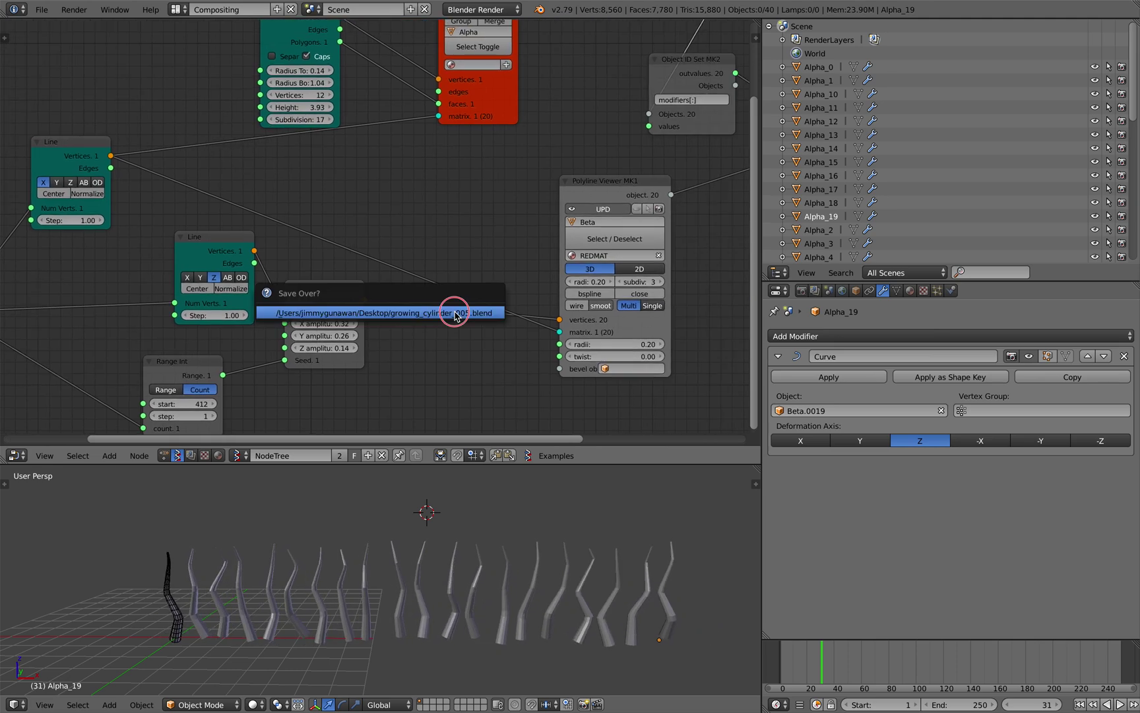
left_click(454, 314)
Try the bspline option on the Beta Polyline Viewer node
left_click(597, 294)
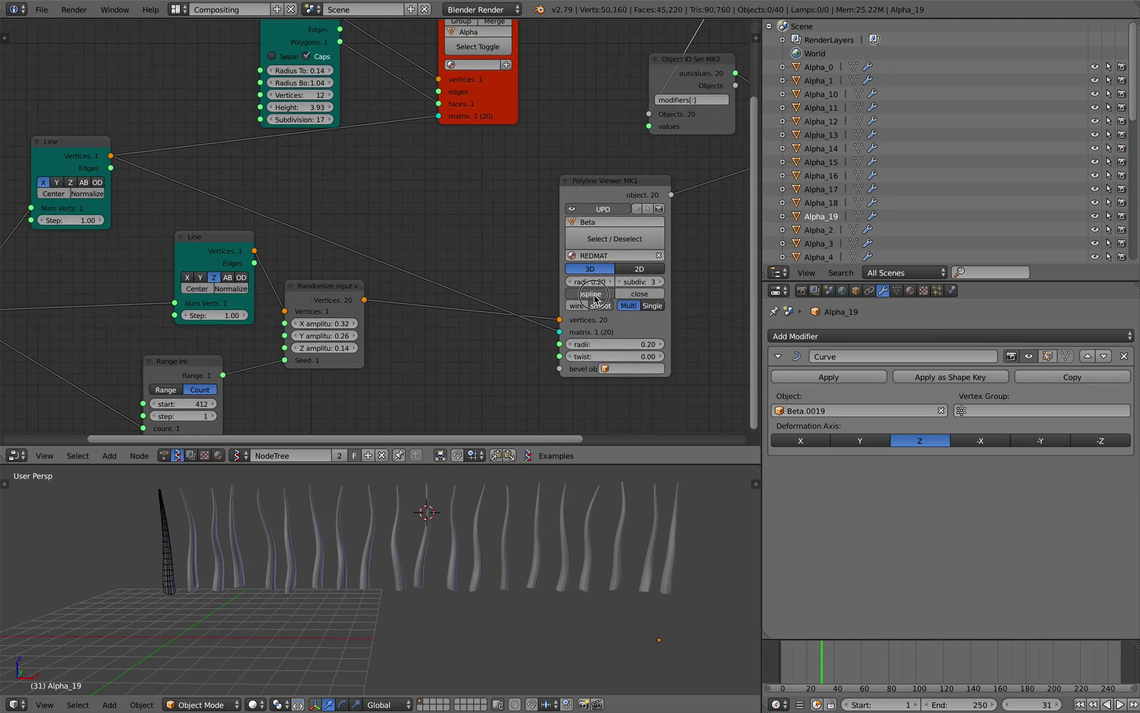
left_click(599, 293)
left_click(600, 294)
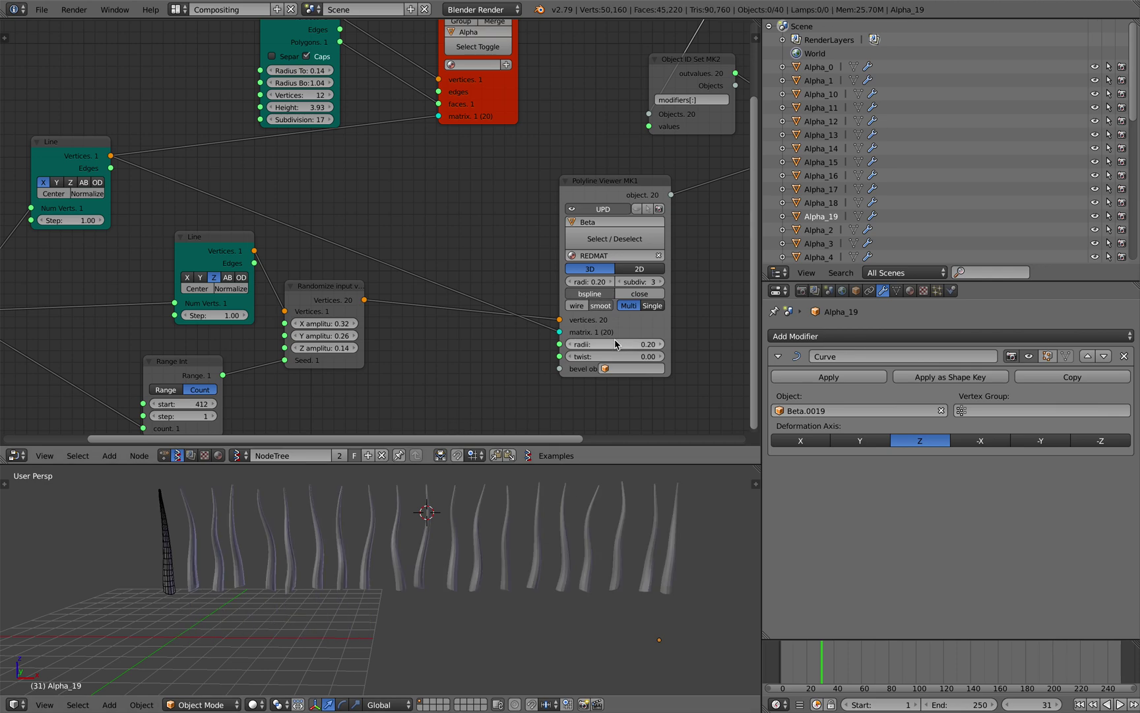
Set the Beta Polyline Viewer's radii to 0.27 and turn off its bspline option
left_click_drag(614, 344, 679, 357)
type("0")
key("Return")
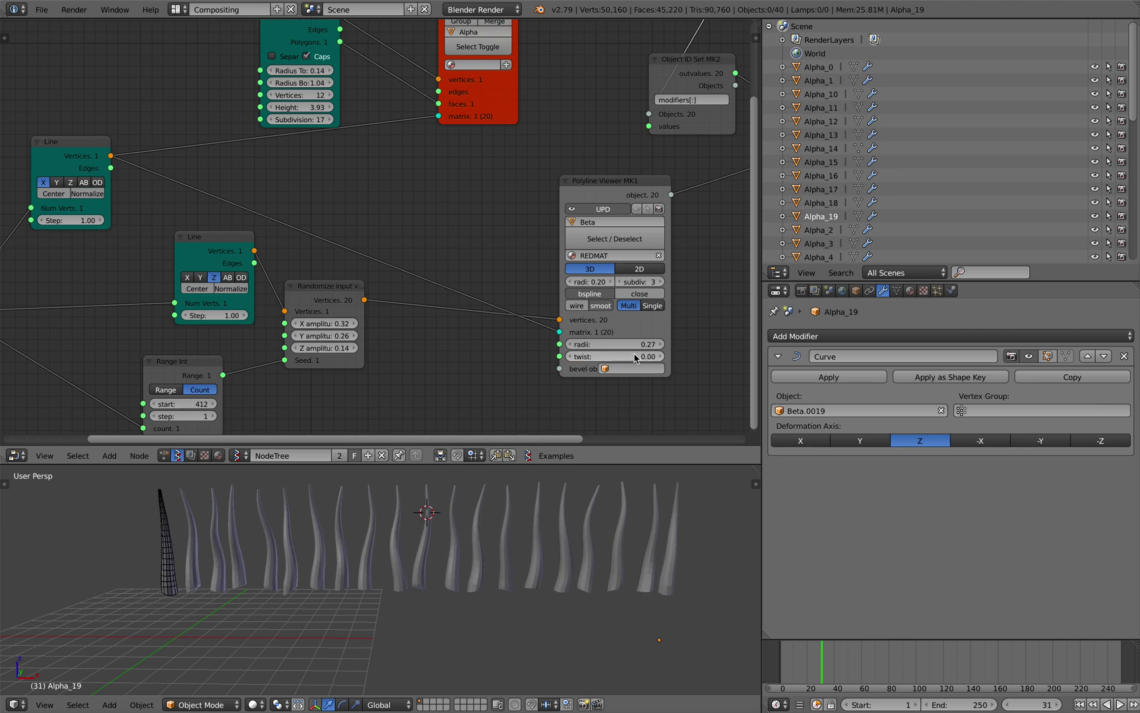
left_click(595, 293)
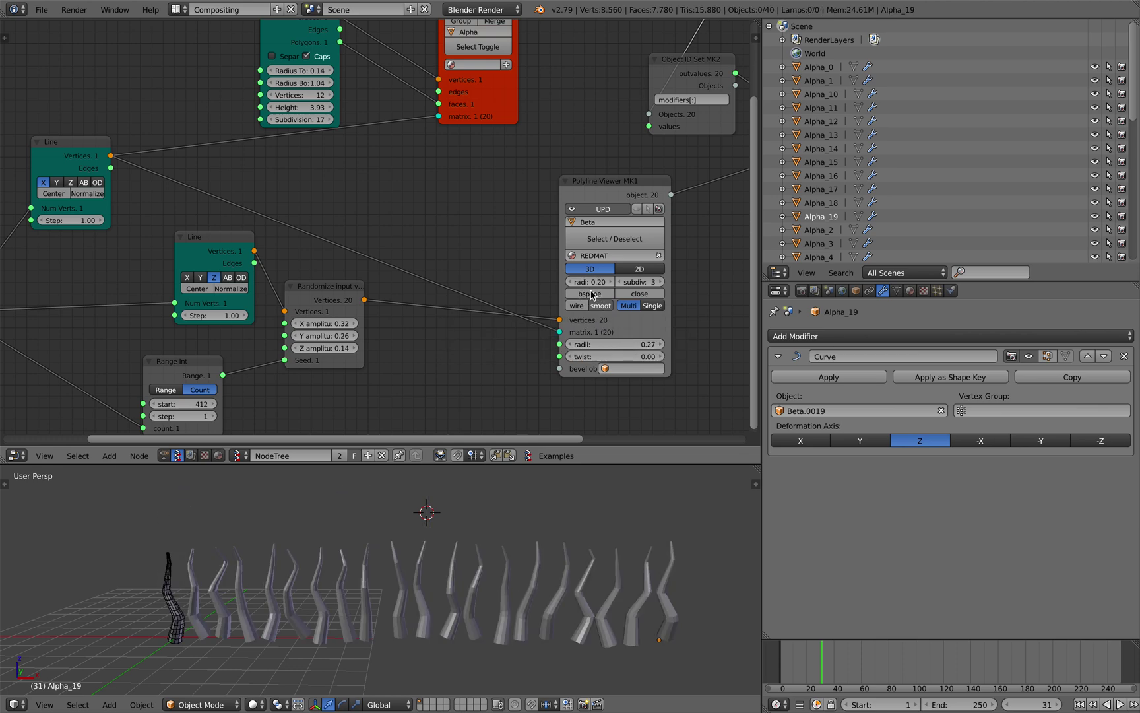
Save the blend file as a new version with the file number raised by one
middle_click_drag(204, 127, 210, 167)
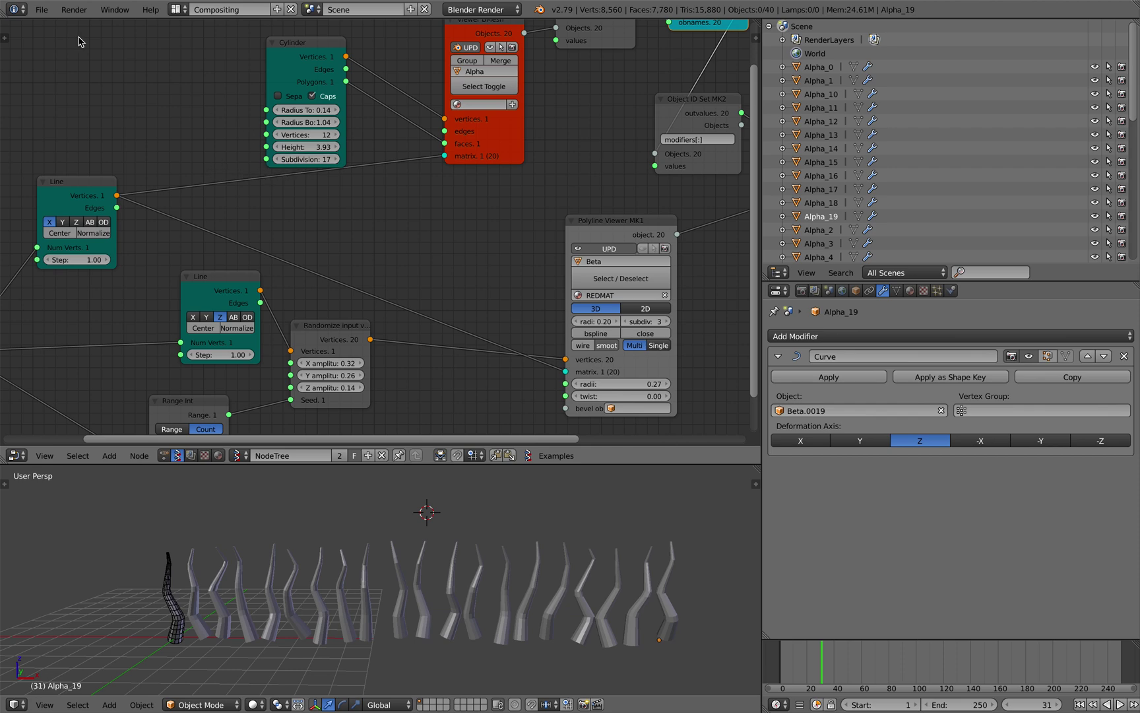
left_click(40, 10)
left_click(97, 132)
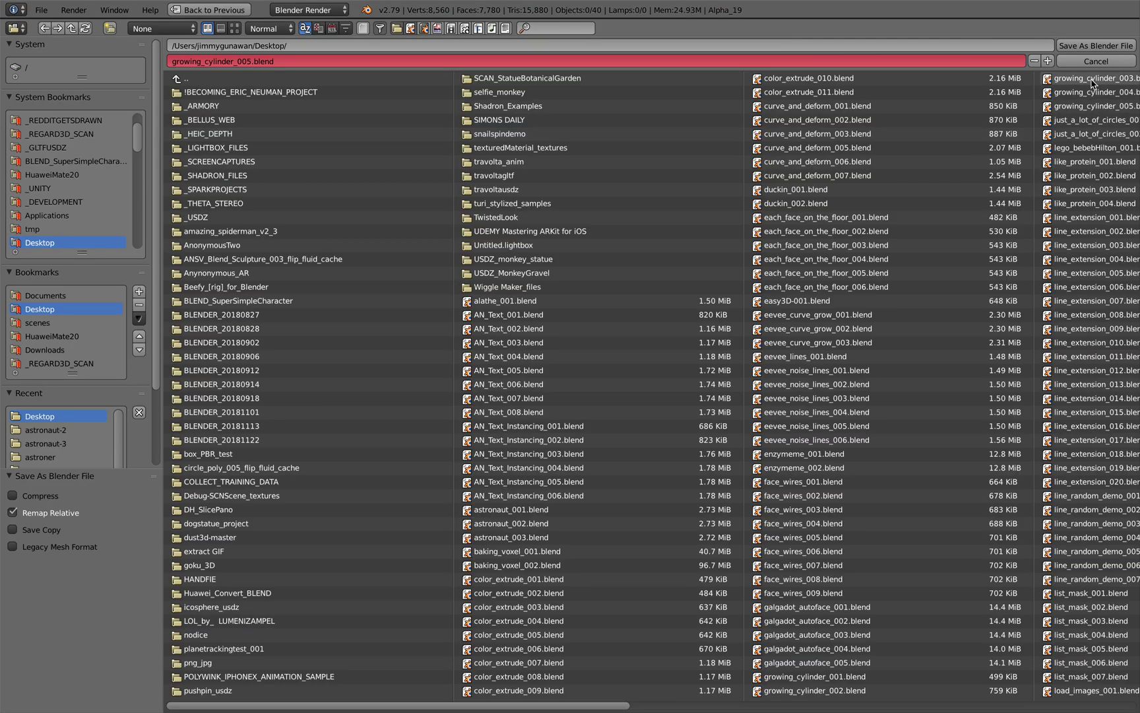
left_click(1048, 61)
left_click(1079, 46)
Spread out the Line and Range Int nodes and save over the blend file
scroll(420, 328, "down", 3)
middle_click_drag(420, 328, 565, 237)
left_click_drag(319, 223, 156, 211)
key("ctrl+s")
left_click(247, 217)
left_click_drag(543, 172, 420, 190)
left_click_drag(517, 267, 416, 278)
middle_click_drag(415, 278, 389, 305)
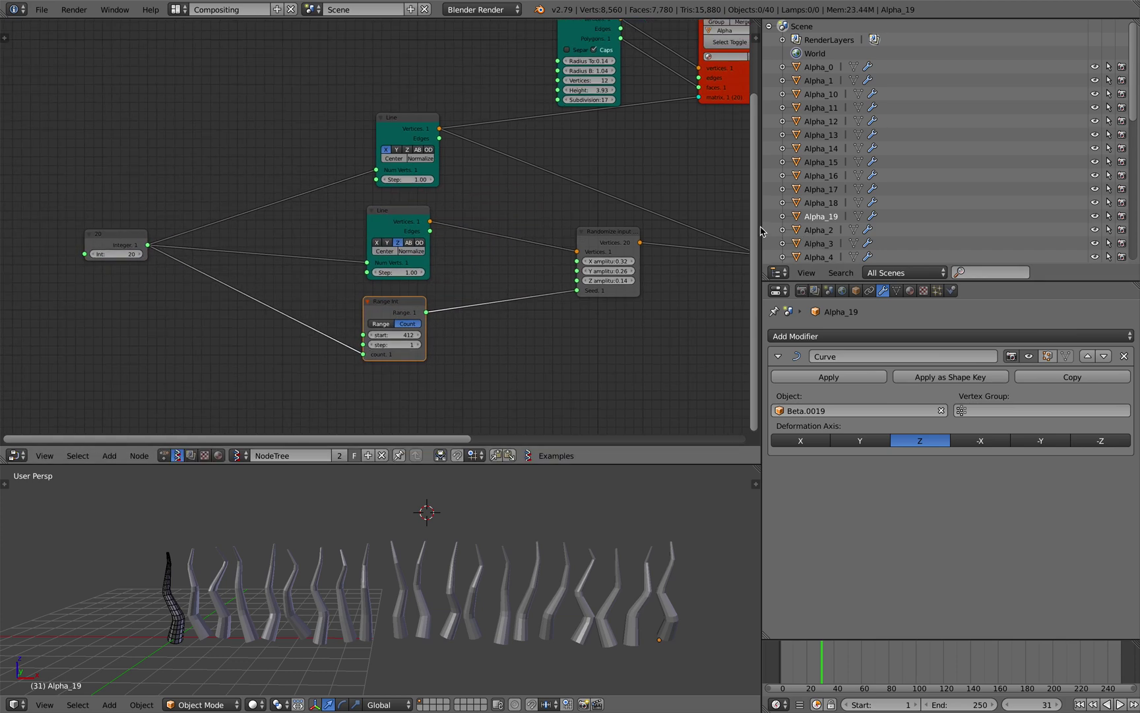
Widen the node editor, line up the Z Line and Range Int nodes, and save over the blend file
left_click_drag(760, 231, 885, 231)
middle_click_drag(489, 259, 408, 277)
left_click_drag(384, 235, 392, 234)
left_click_drag(390, 335, 412, 341)
key("ctrl+s")
left_click(408, 338)
scroll(417, 555, "down", 3)
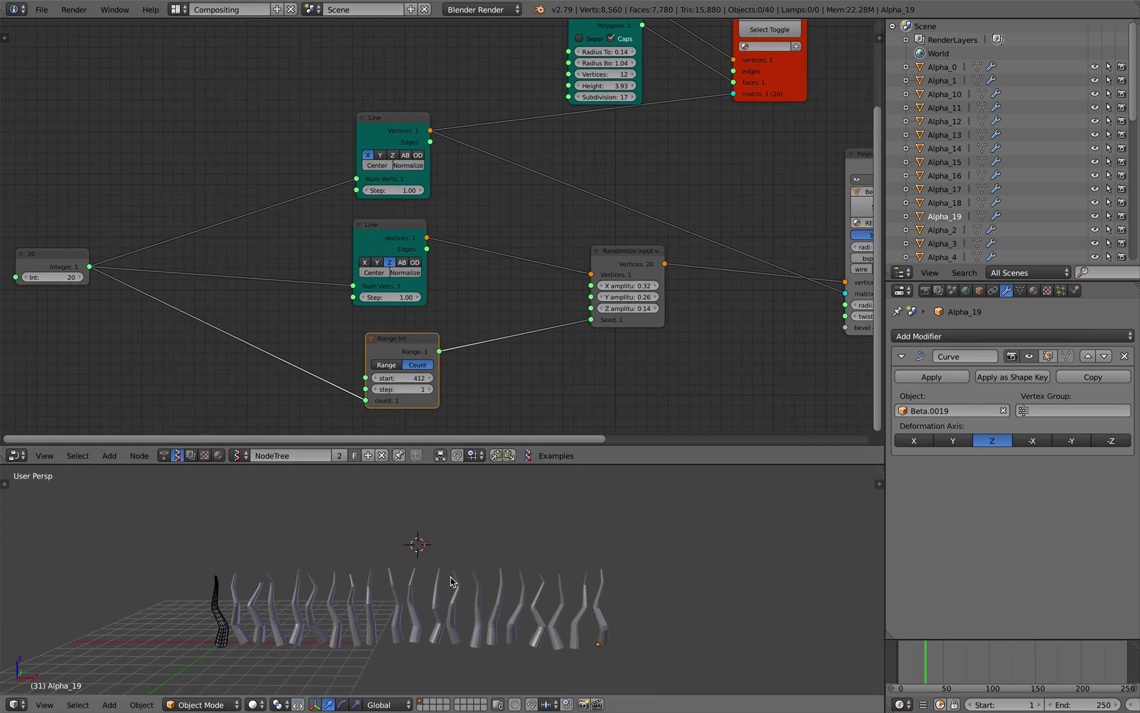
middle_click_drag(417, 546, 452, 577)
key("ctrl+s")
left_click(682, 566)
middle_click_drag(685, 571, 682, 555)
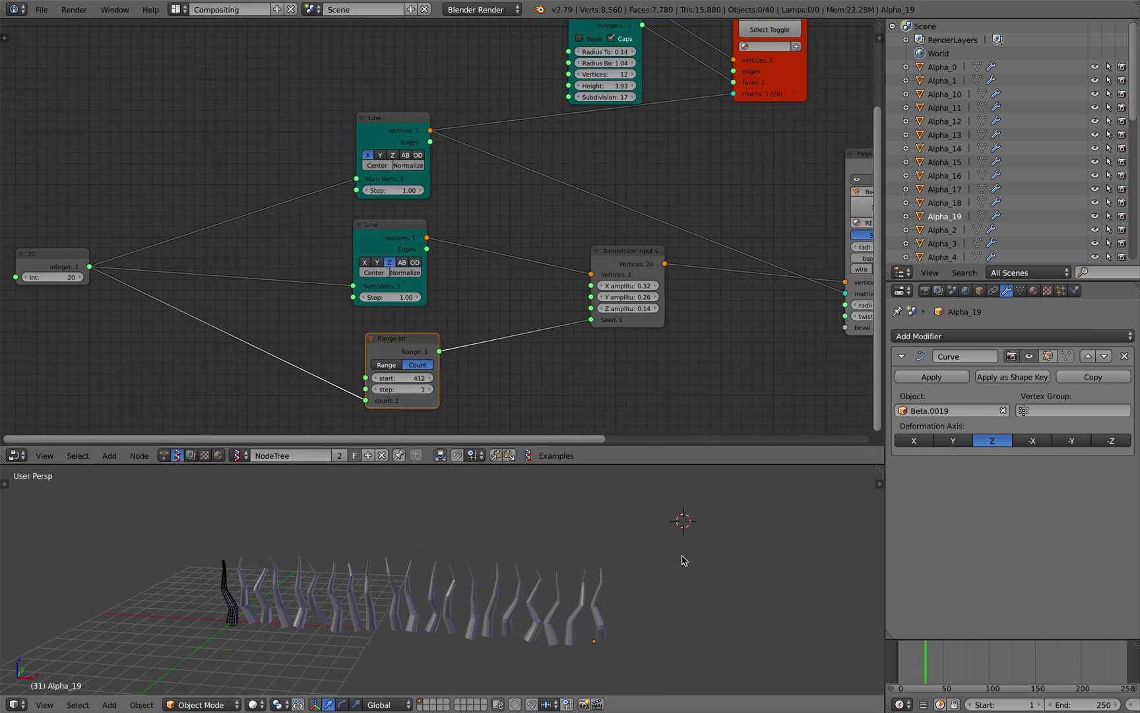
Move the Z Line node close to the Randomize node, between the X Line and Beta Polyline Viewer nodes
middle_click_drag(328, 301, 374, 288)
left_click_drag(430, 230, 418, 233)
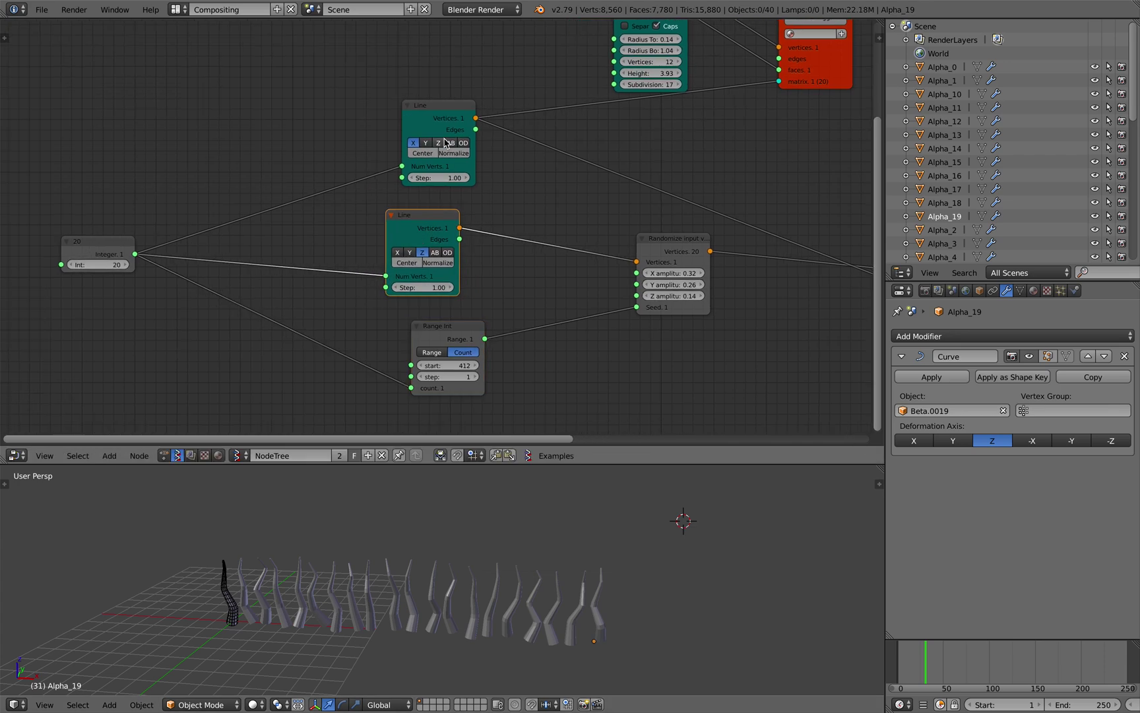
left_click_drag(439, 121, 388, 118)
left_click_drag(418, 219, 380, 220)
middle_click_drag(433, 221, 335, 231)
middle_click_drag(406, 235, 389, 251)
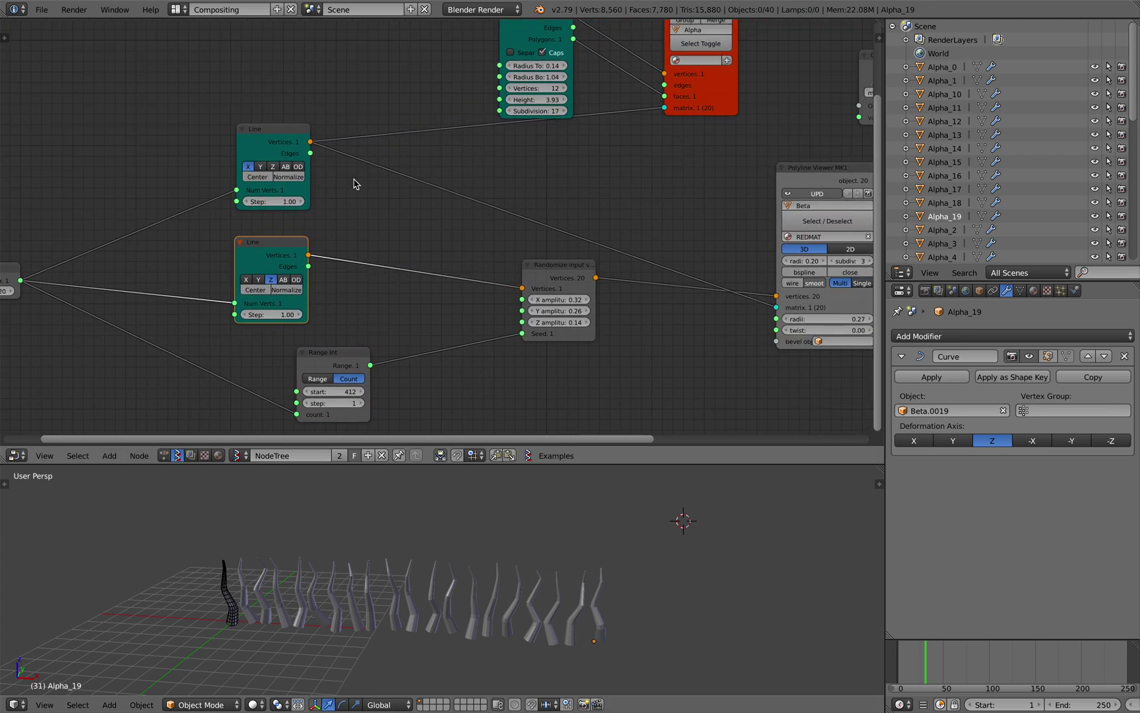
middle_click_drag(509, 232, 493, 239)
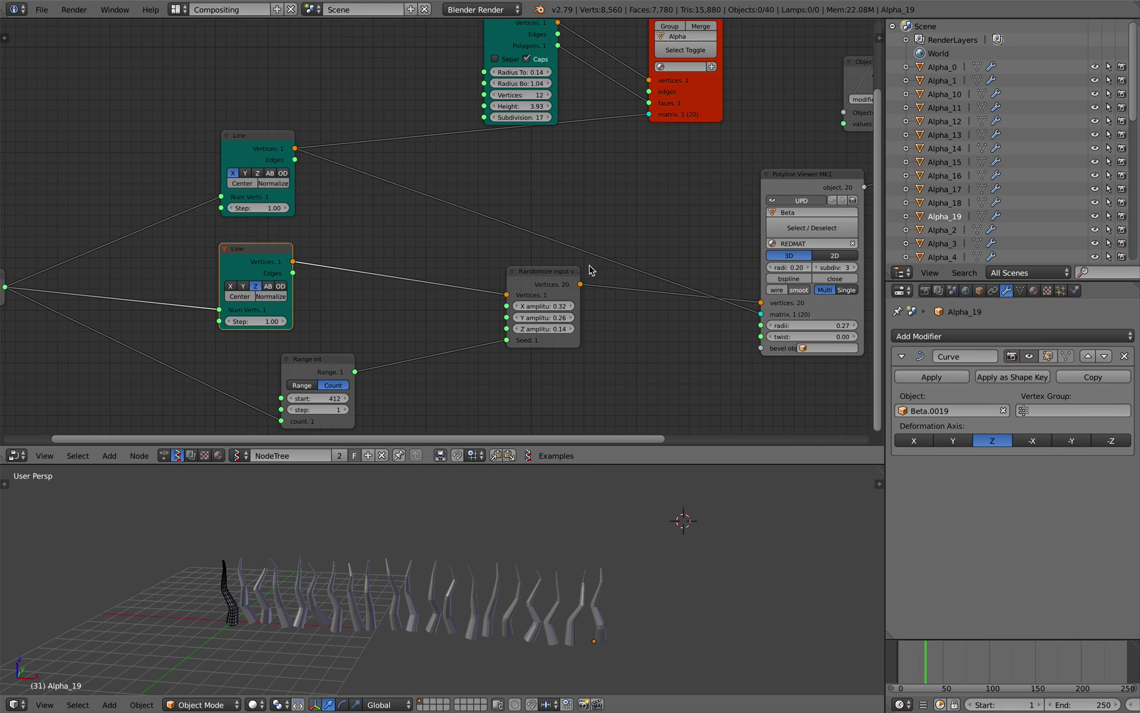
left_click_drag(549, 285, 555, 307)
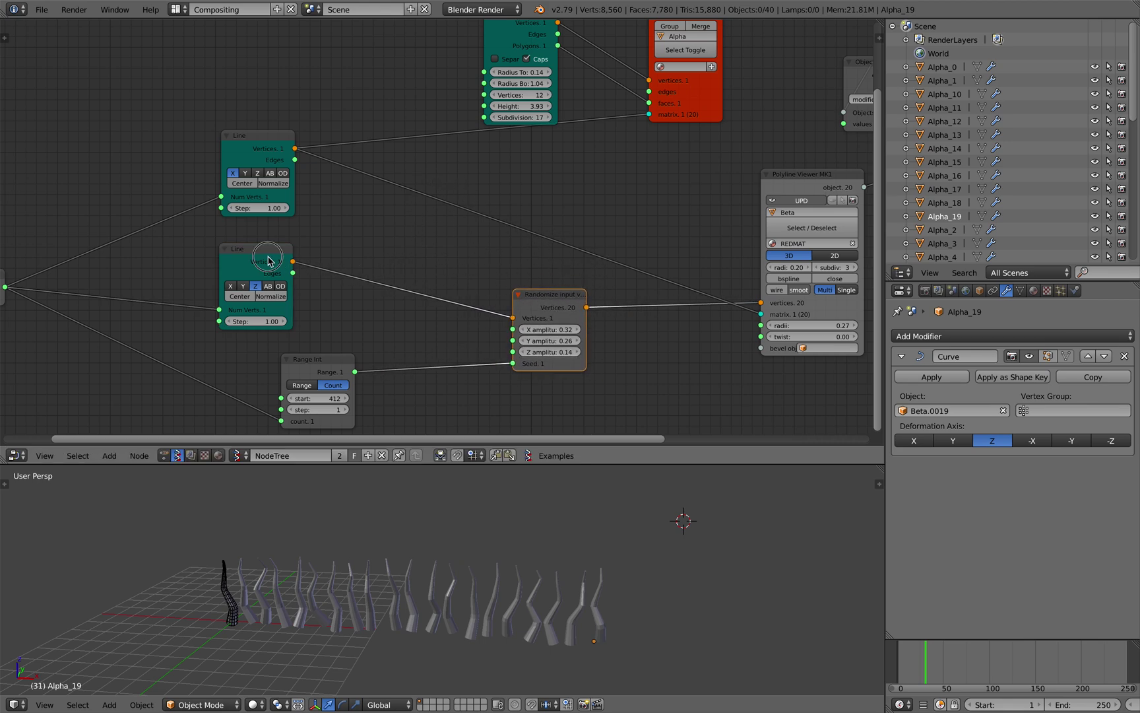
left_click_drag(268, 262, 428, 276)
left_click_drag(547, 294, 551, 304)
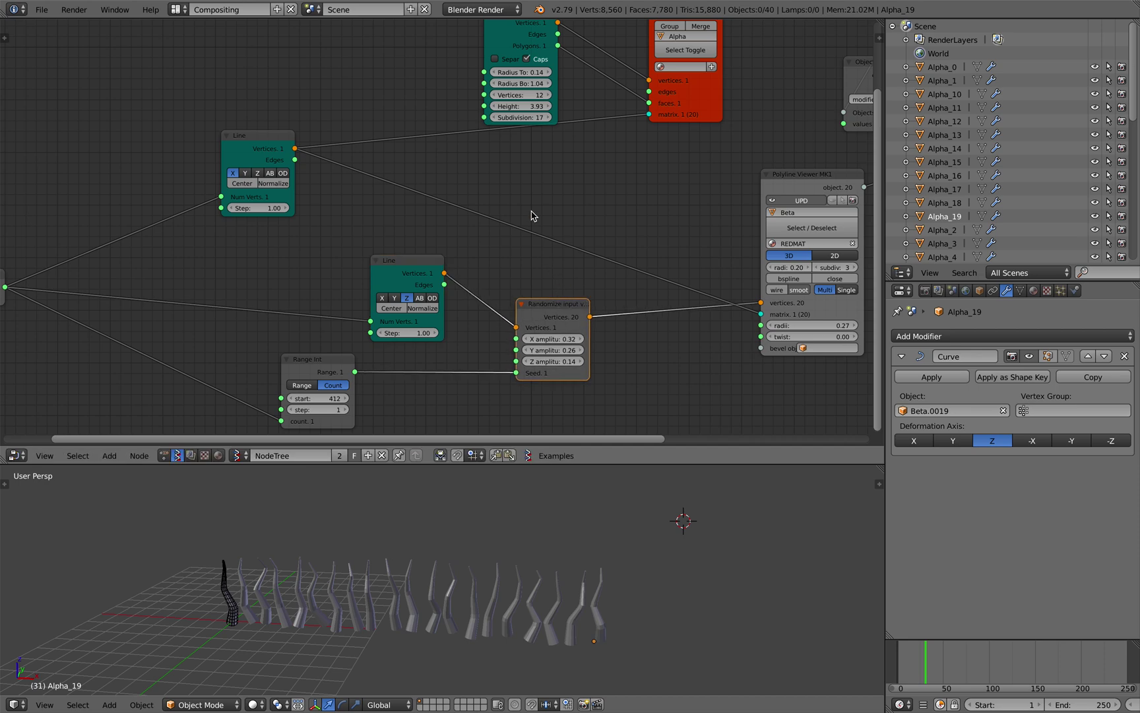
Reposition the X Line and Cylinder nodes to open space for another node after the X Line
left_click_drag(288, 149, 245, 152)
middle_click_drag(256, 164, 260, 202)
left_click_drag(519, 71, 533, 49)
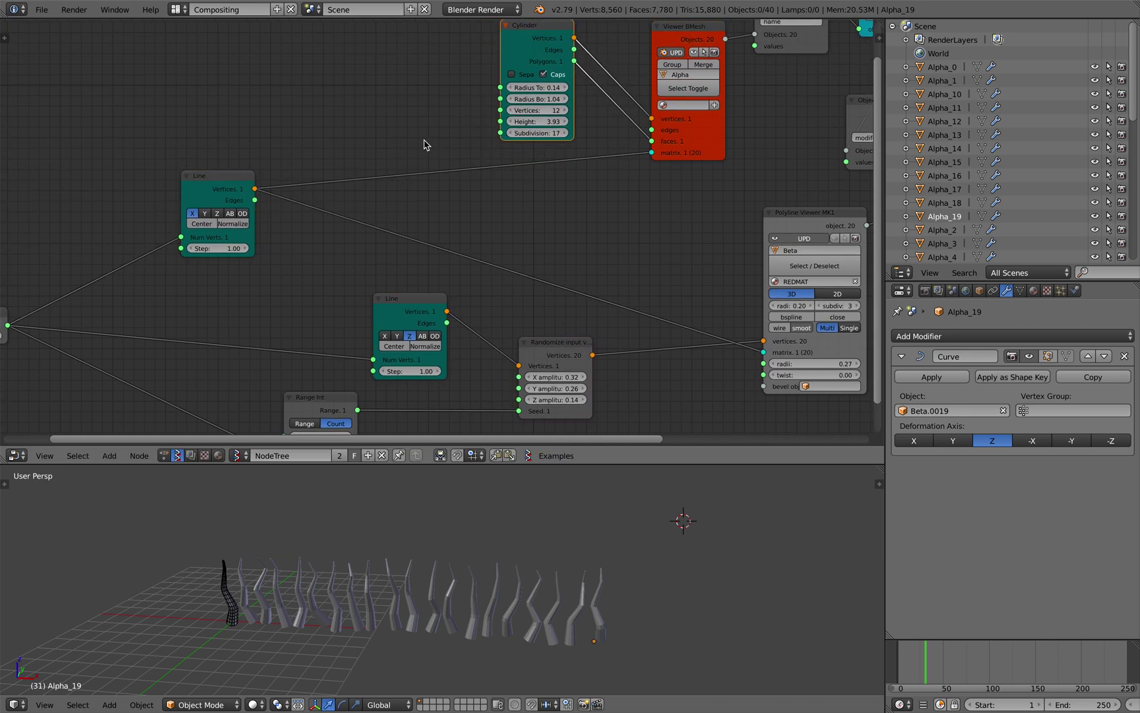
scroll(425, 145, "down", 1)
middle_click_drag(274, 195, 309, 170)
left_click_drag(308, 172, 293, 169)
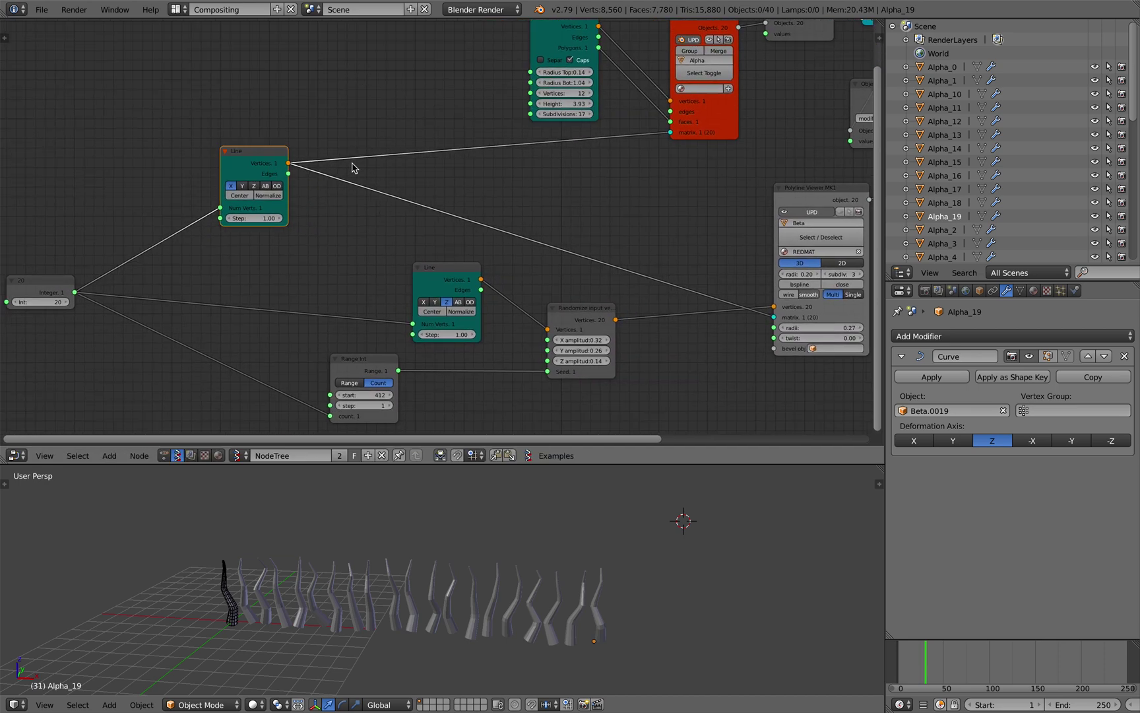
Join the X Line node's two outgoing vertex links in a reroute point and move the node aside
right_click_drag(358, 162, 348, 216, "ctrl")
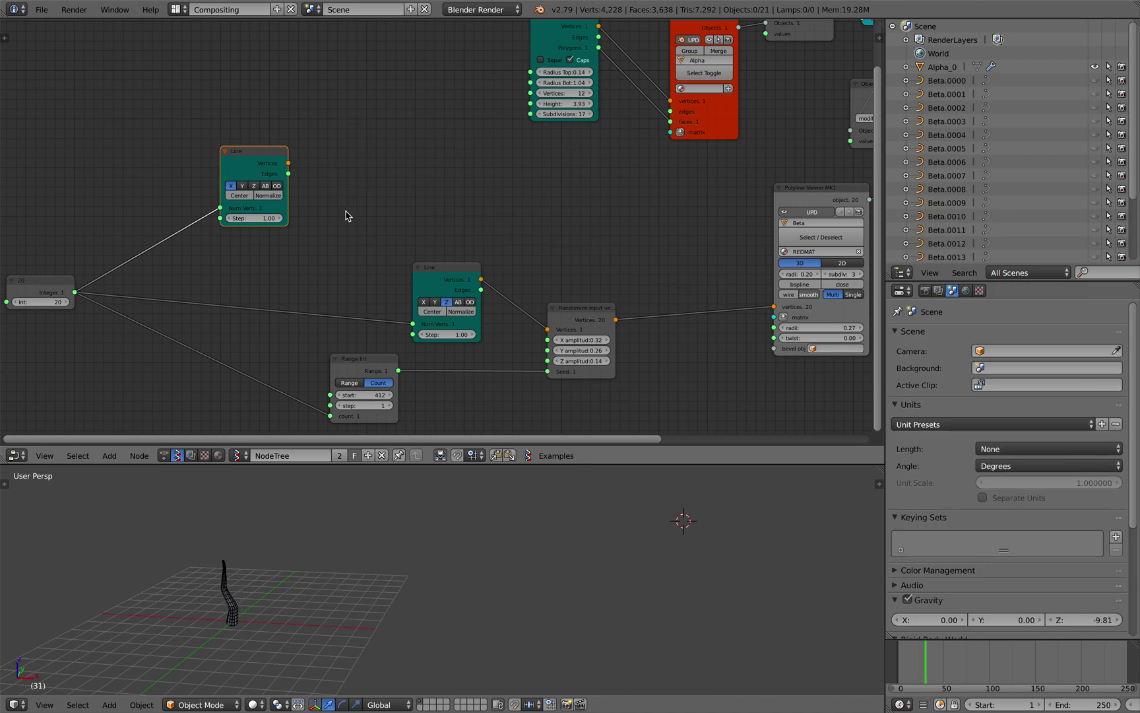
key("ctrl+z")
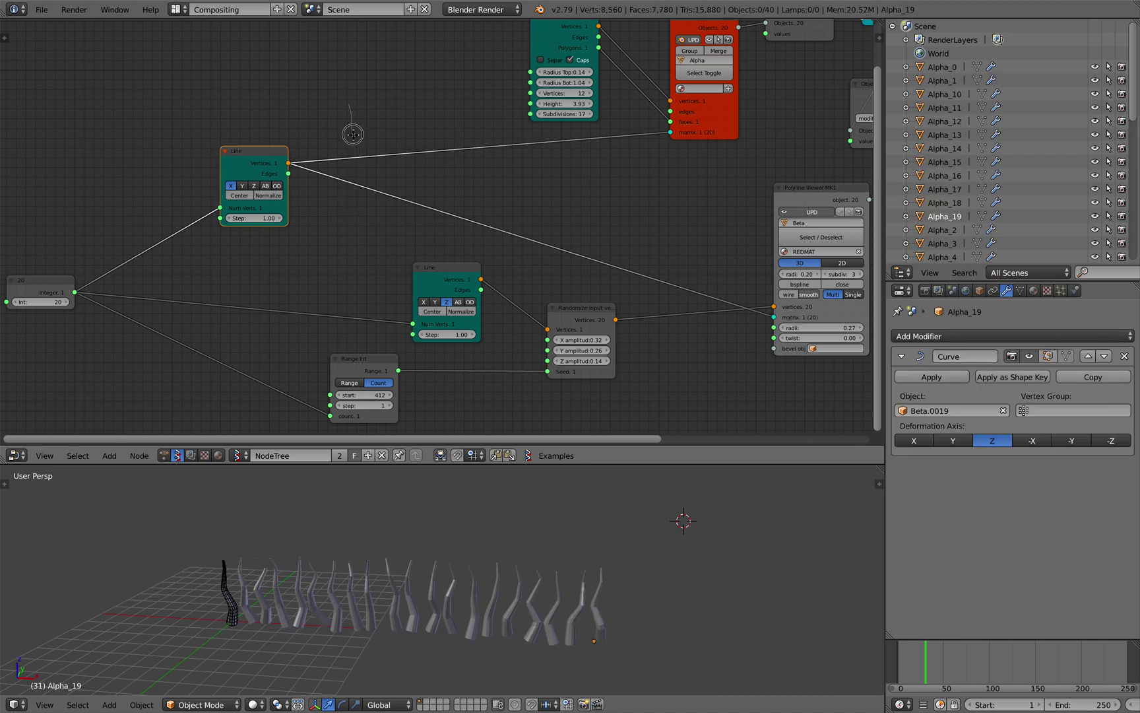
left_click_drag(352, 200, 353, 201, "shift")
left_click_drag(251, 158, 228, 106)
middle_click_drag(309, 138, 439, 142)
left_click_drag(345, 108, 279, 109)
Add a Plane MK2 node and place it below the X Line node
key("alt+space")
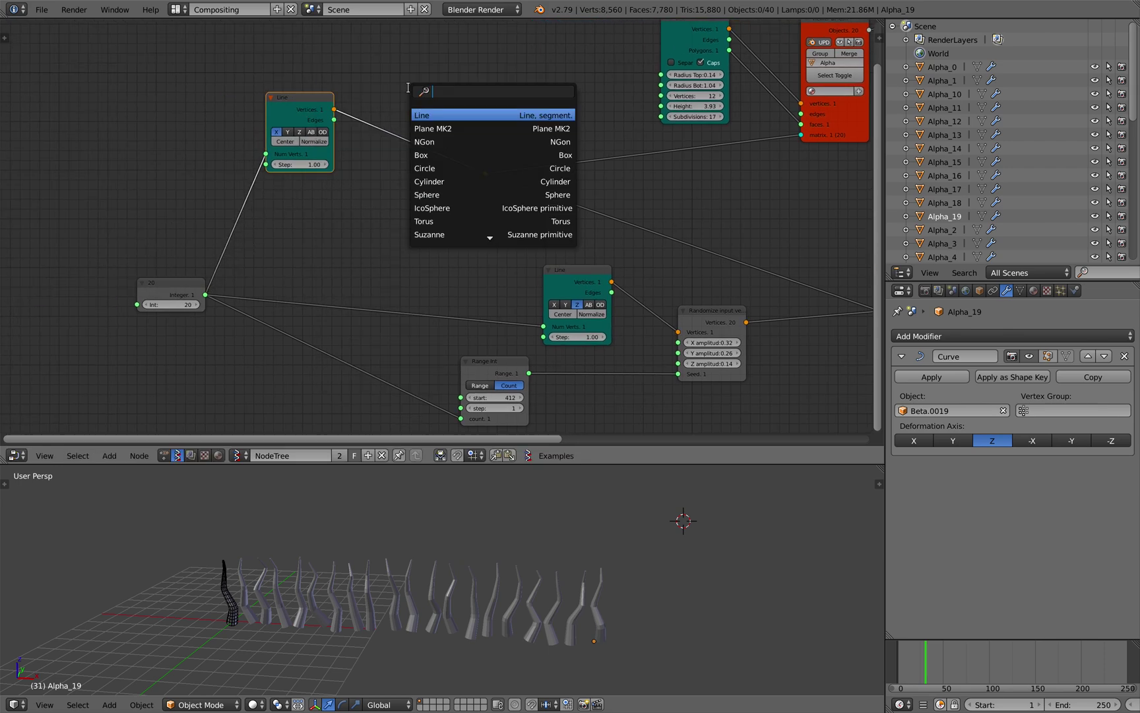
type("pla")
key("Return")
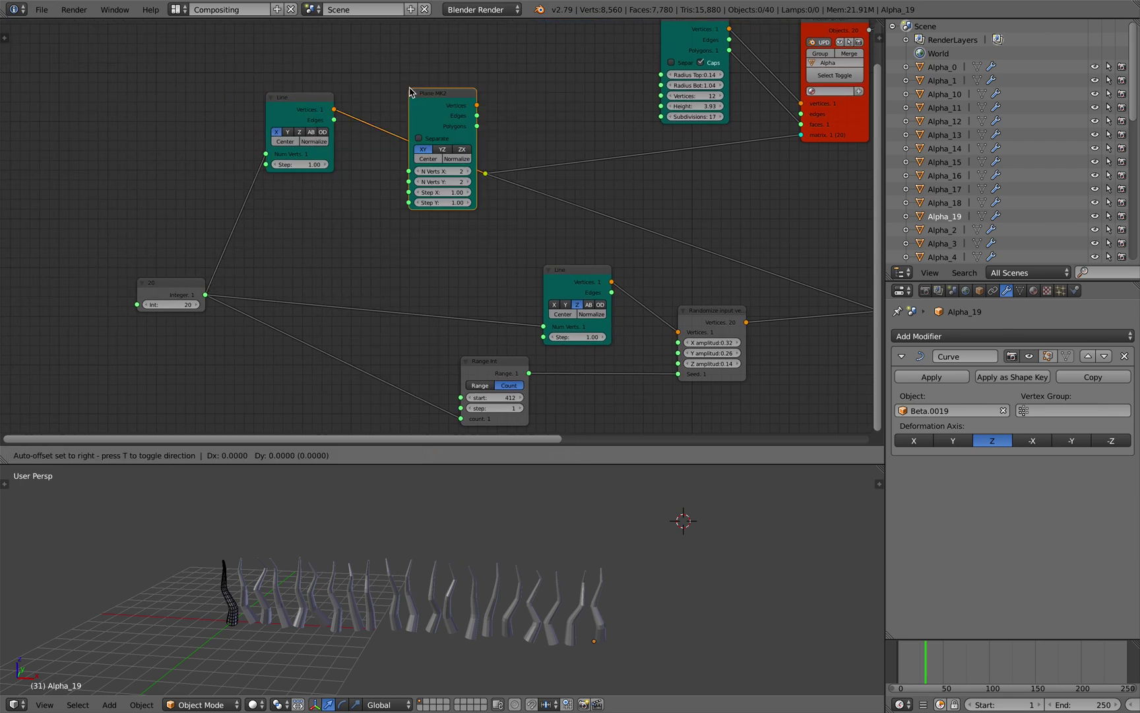
left_click(338, 164)
left_click_drag(365, 170, 328, 175)
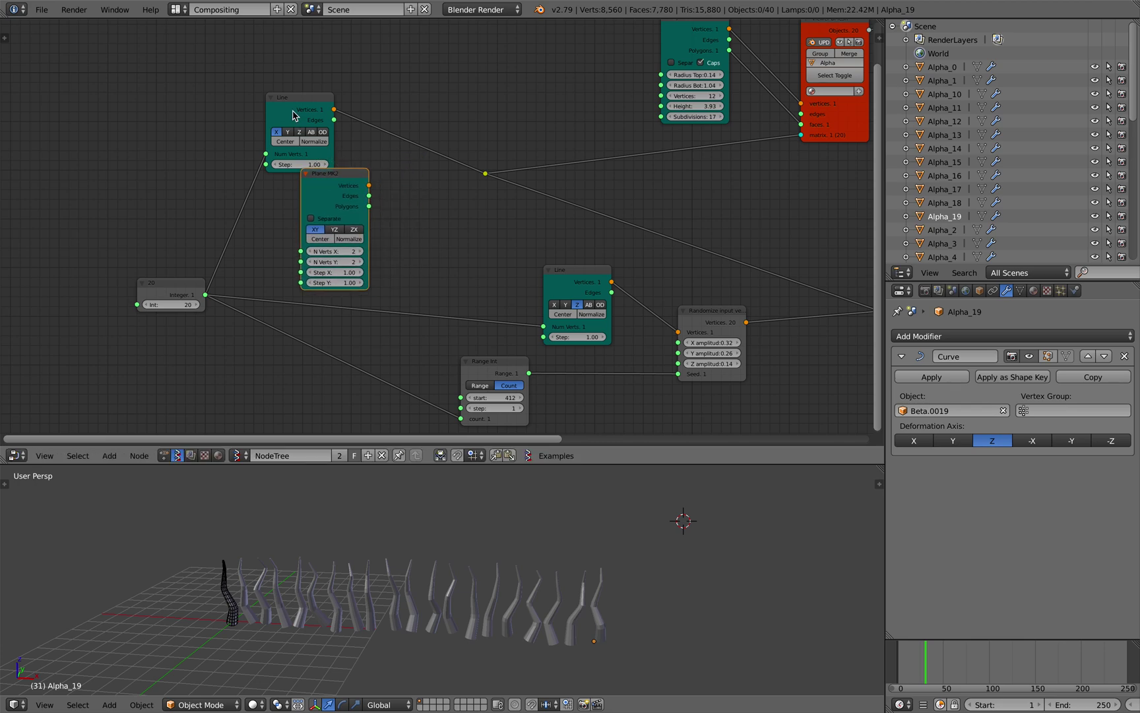
Connect the Plane node's vertices to the reroute point in place of the X Line's vertices
left_click_drag(294, 112, 321, 88)
left_click_drag(371, 186, 371, 188)
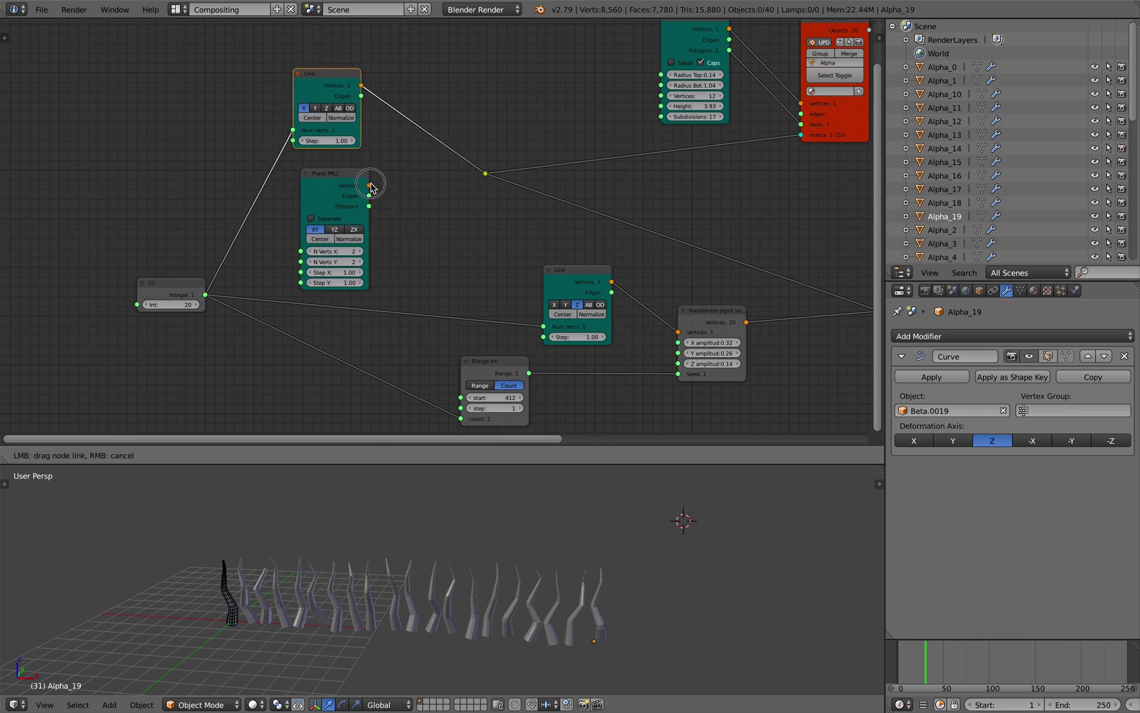
left_click_drag(474, 177, 485, 173)
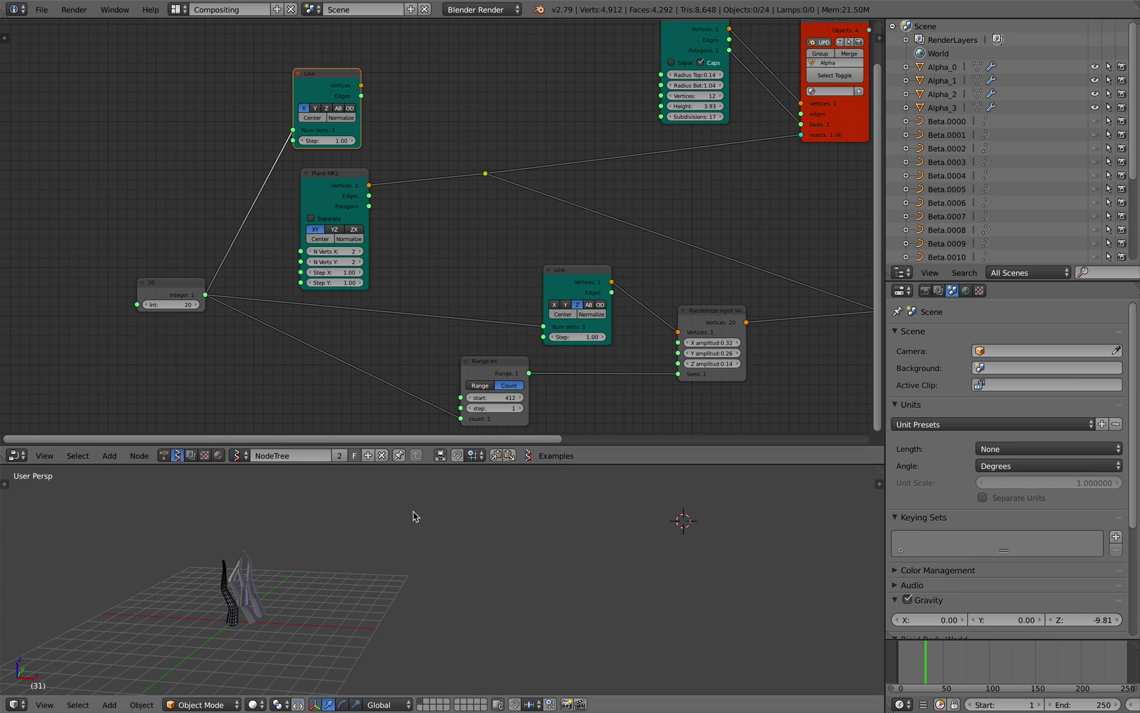
Set the Plane node's vertex counts to 5 in X and 5 in Y
left_click(360, 251)
left_click(361, 252)
left_click(361, 251)
left_click(360, 261)
left_click(361, 261)
left_click(360, 261)
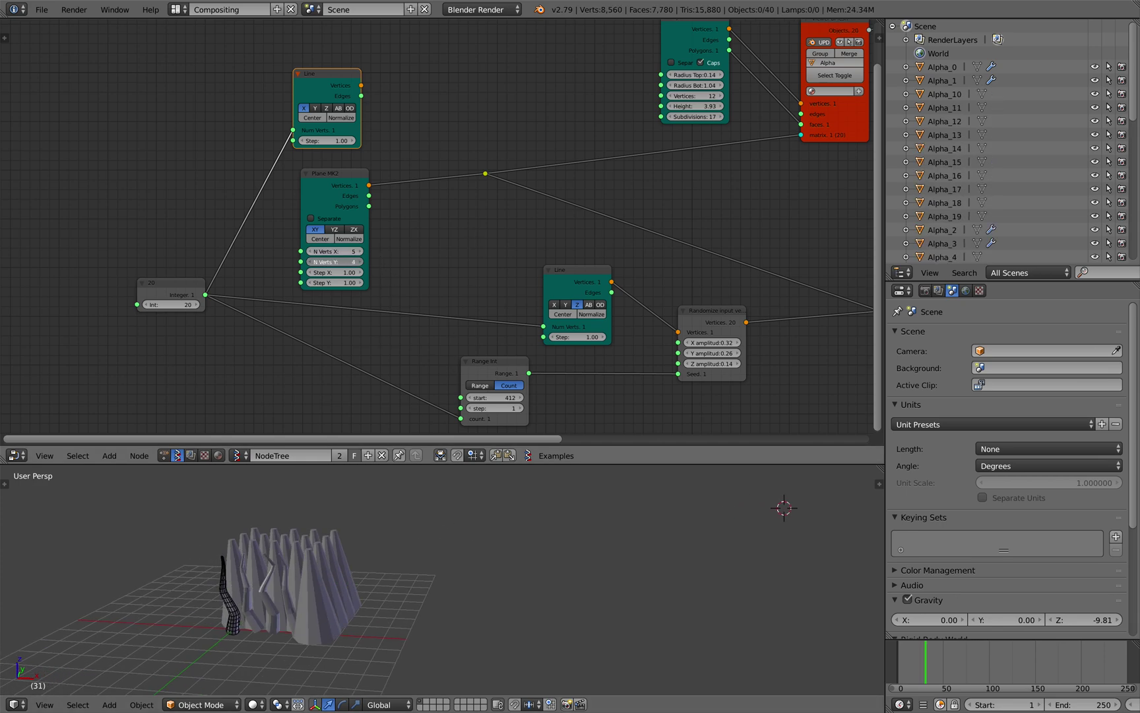
middle_click_drag(432, 541, 500, 550, "shift")
scroll(506, 544, "up", 1)
left_click_drag(349, 244, 338, 238)
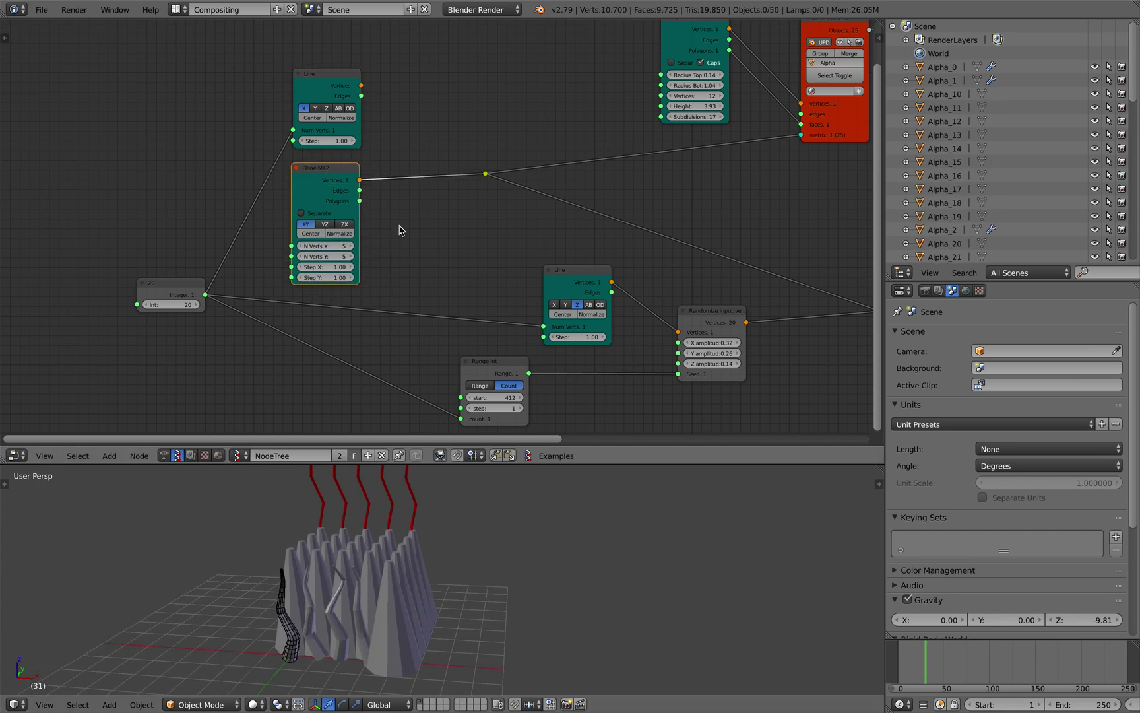
Add a List Length node and feed the Plane node's vertices into its data input
key("shift+a")
left_click(409, 237)
type("list l")
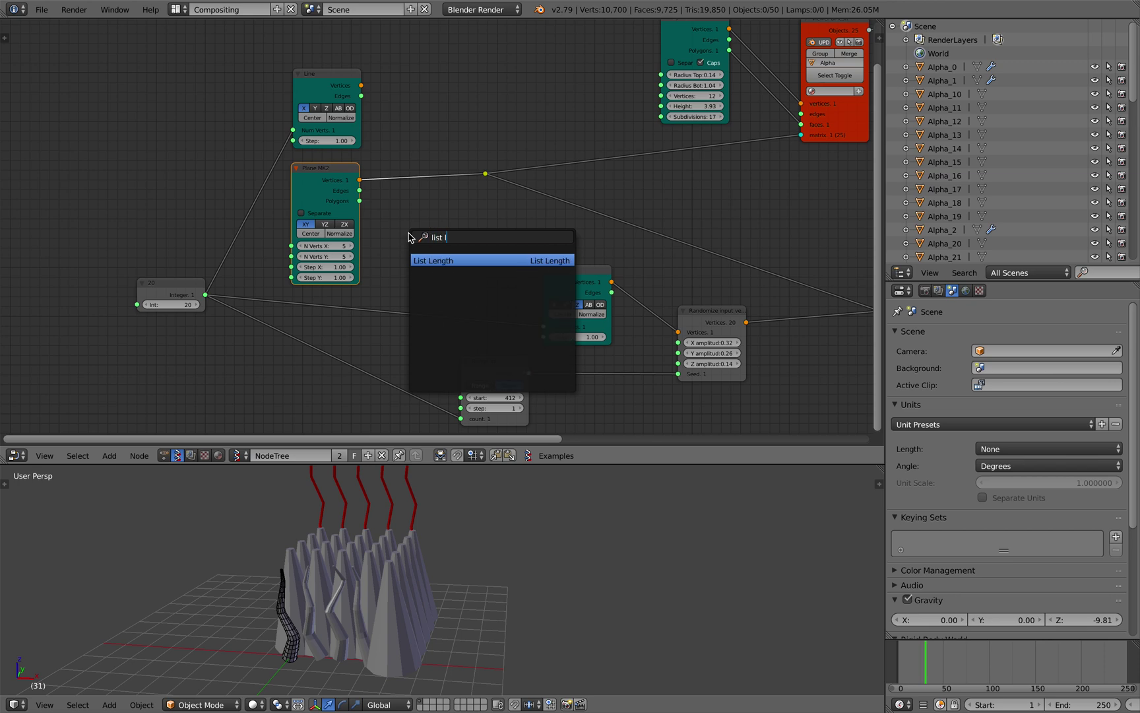
key("Return")
left_click(415, 216)
left_click_drag(359, 179, 382, 207)
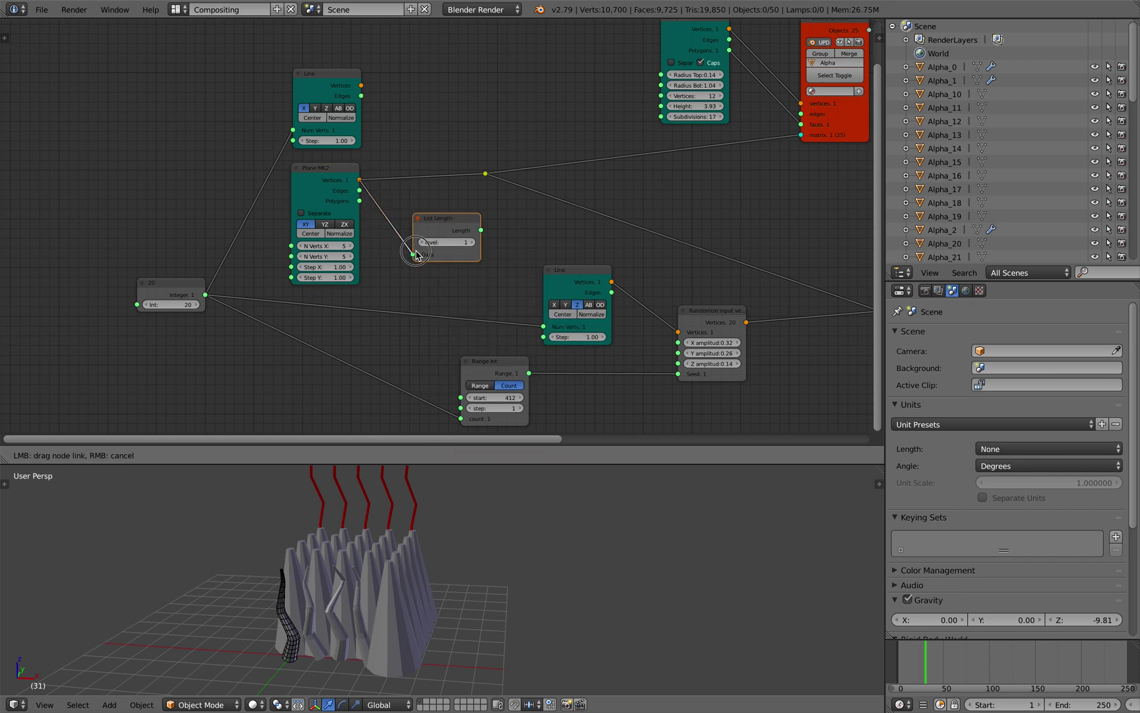
left_click_drag(416, 255, 414, 254)
Set the List Length level to 2 and drive the Range Int count with it, unlinking the integer from the Z Line
left_click_drag(483, 236, 487, 240)
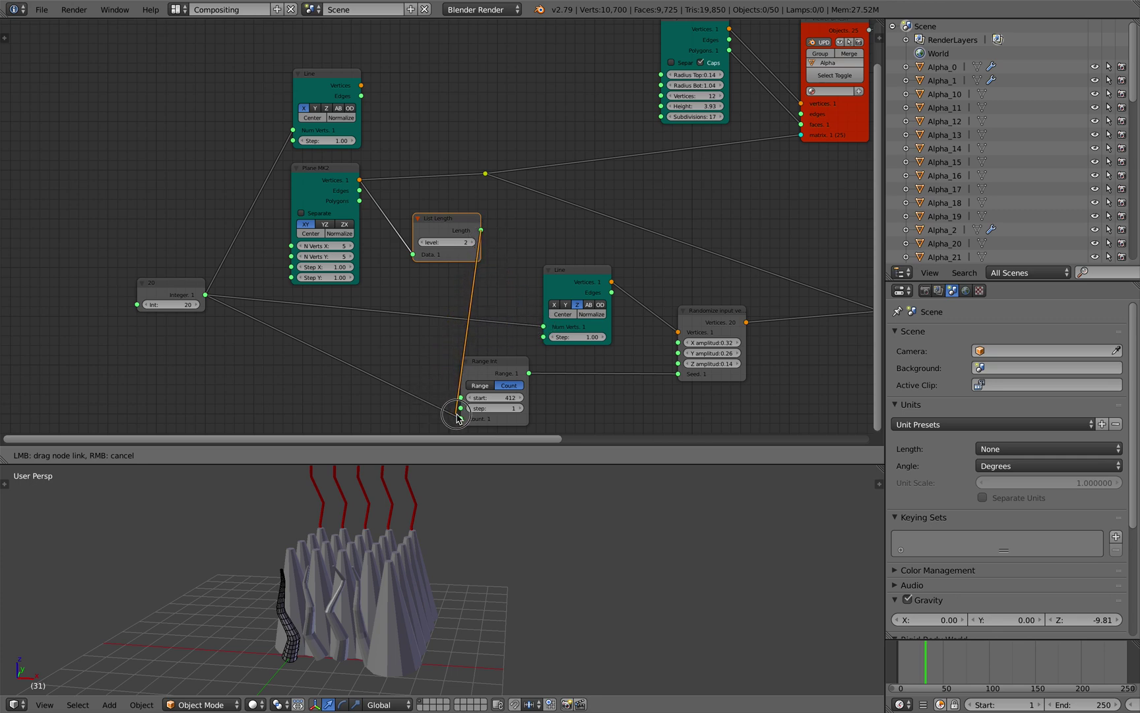
left_click_drag(461, 422, 461, 418)
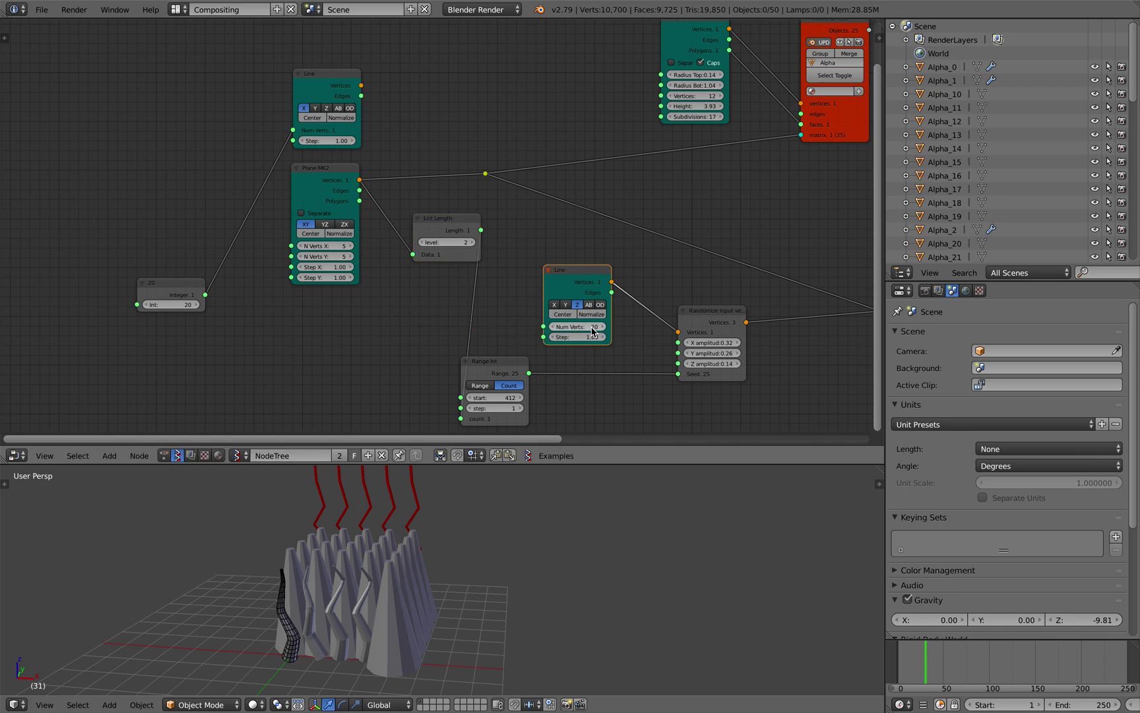
left_click_drag(594, 324, 602, 315)
left_click_drag(493, 378, 540, 367)
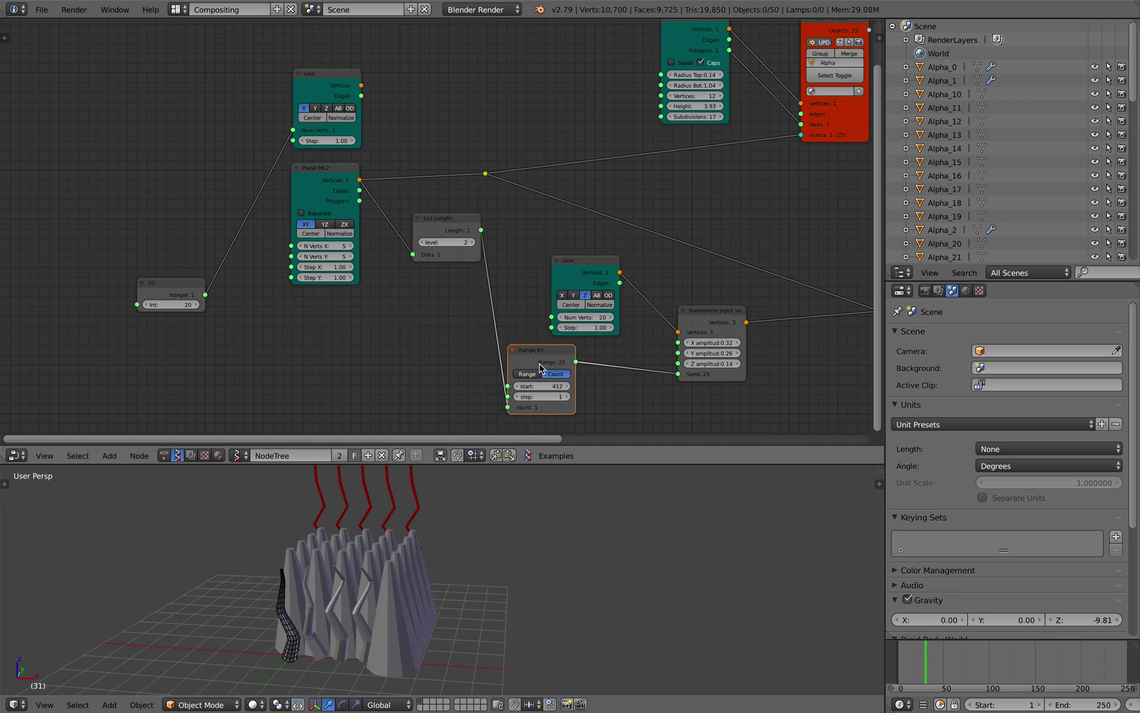
Move the integer and X Line nodes clear of the Plane node and save over the blend file
left_click_drag(441, 238, 424, 274)
left_click_drag(155, 297, 150, 98)
left_click_drag(318, 81, 285, 67)
middle_click_drag(285, 66, 198, 120)
scroll(198, 119, "up", 1)
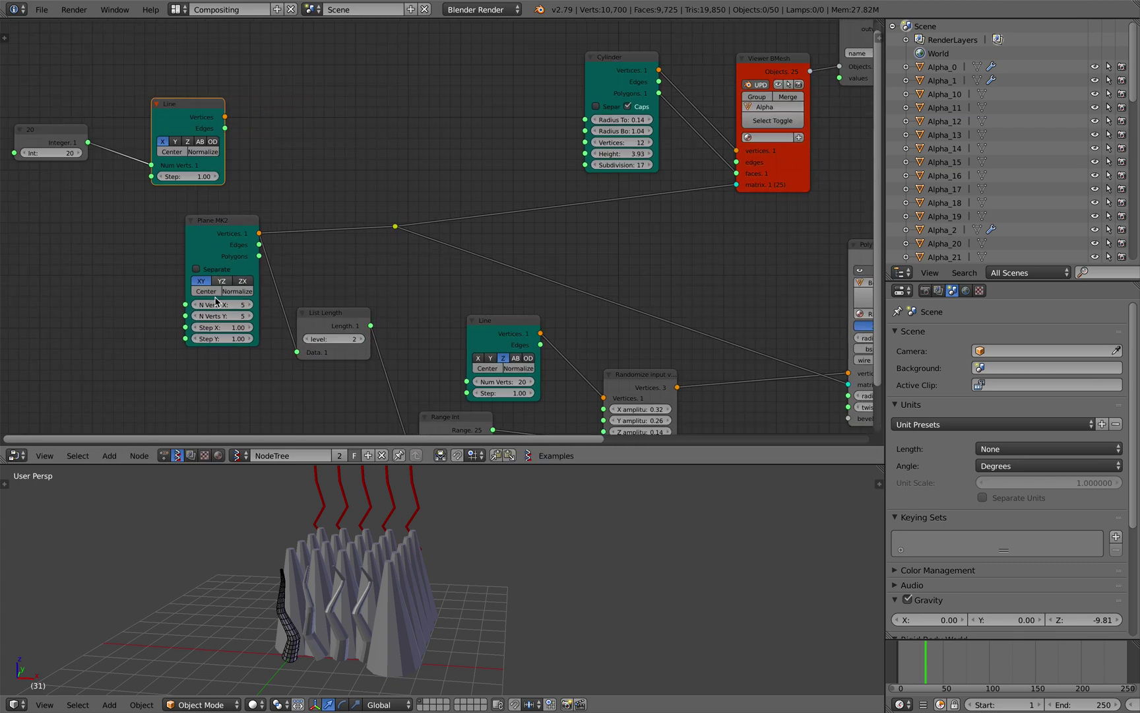
middle_click_drag(437, 538, 432, 531)
key("ctrl+s")
left_click(432, 532)
Select all objects and link the modifiers of Alpha_0 to the other cylinders
middle_click_drag(752, 327, 470, 278)
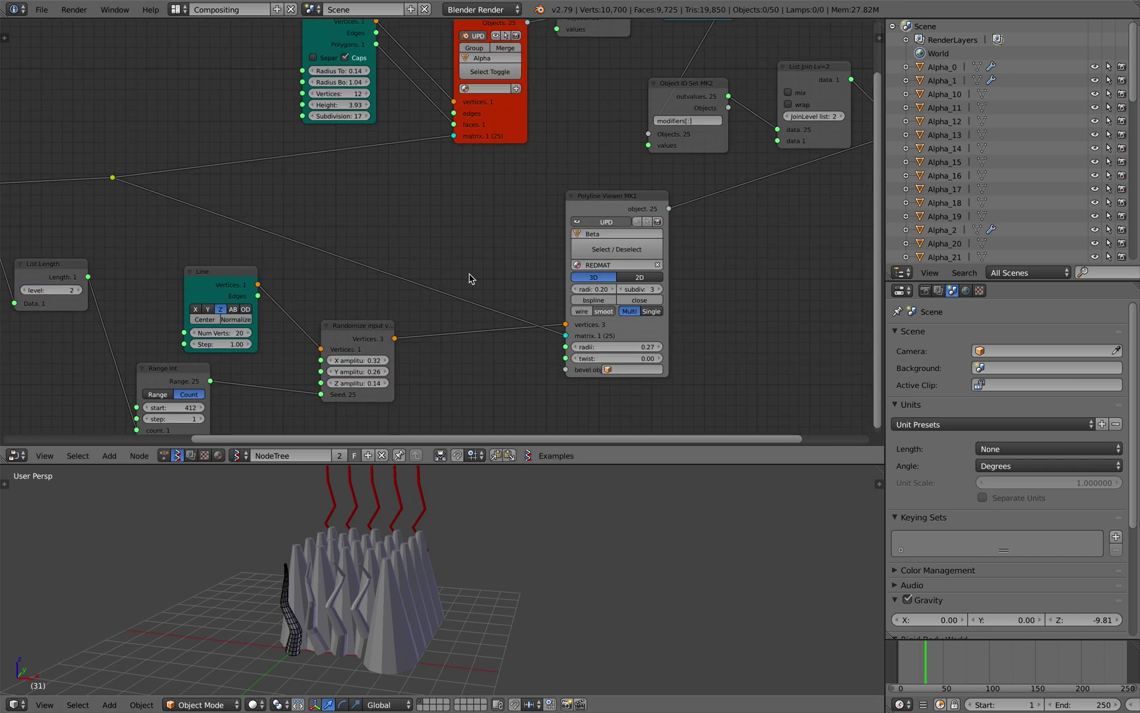
middle_click_drag(638, 248, 533, 262)
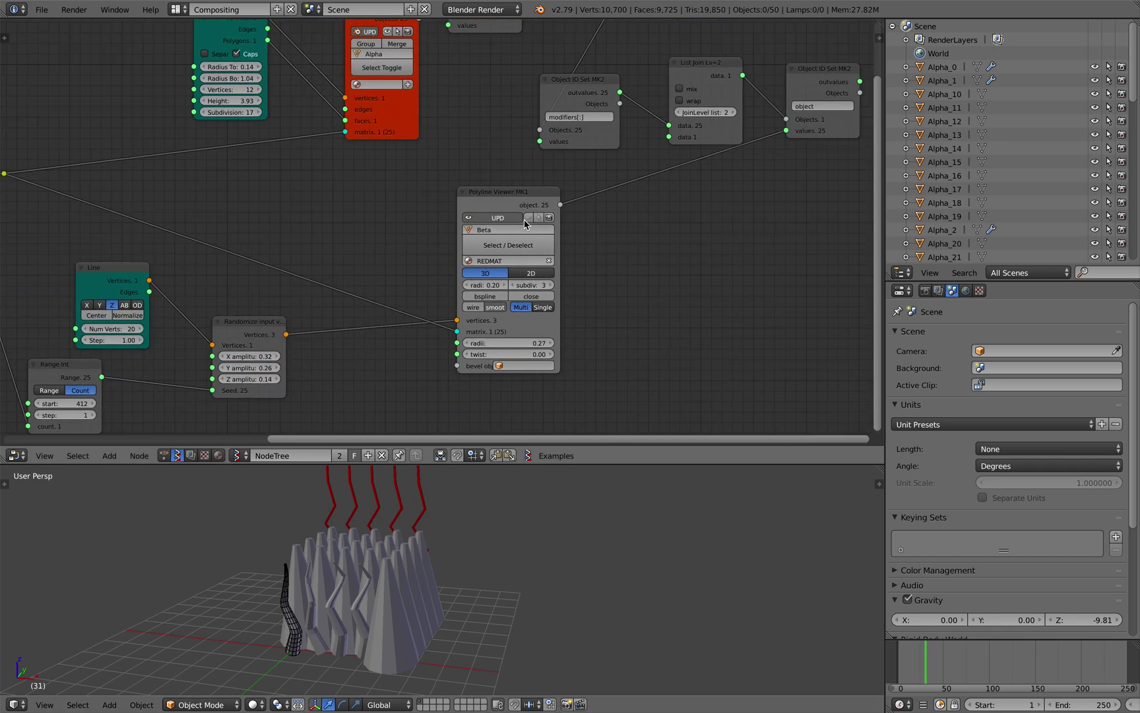
middle_click_drag(466, 494, 520, 493, "shift")
key("a")
mouse_move(411, 559)
middle_mouse_down()
mouse_move(386, 569)
mouse_move(414, 567)
mouse_move(390, 584)
mouse_move(428, 573)
middle_mouse_up()
right_click(370, 581, "shift")
key("ctrl+l")
left_click(364, 580)
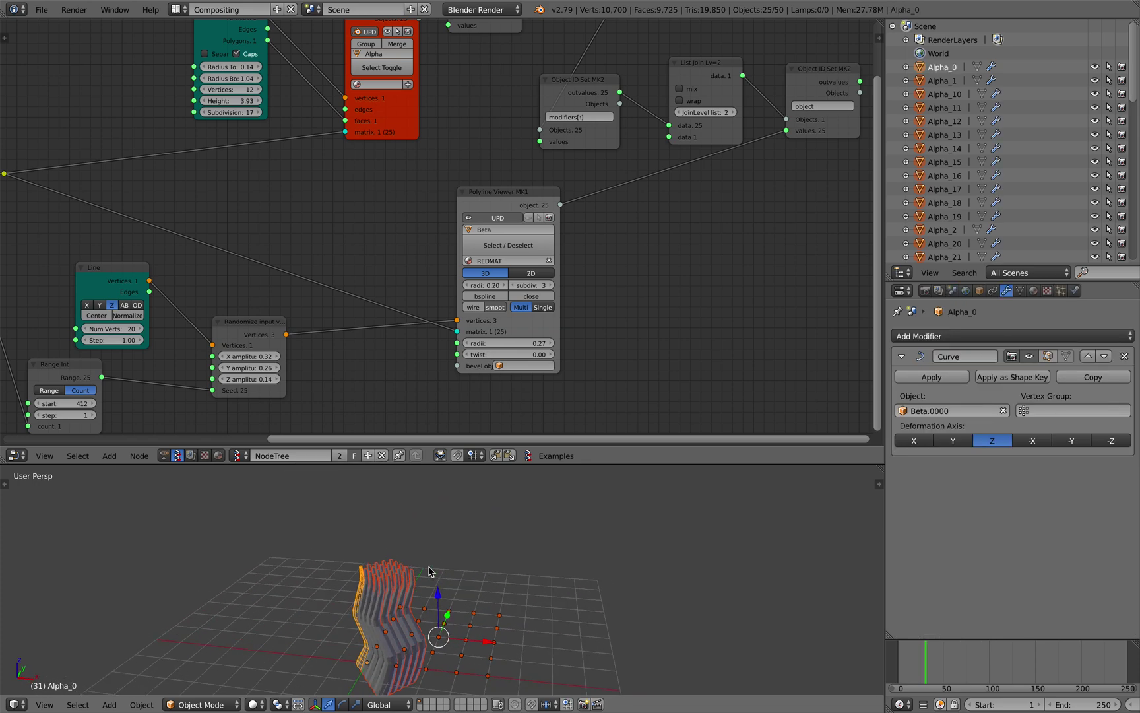
Move the timeline to frame 16 to refresh the deformation and deselect all objects
left_click(913, 653)
key("a")
middle_click_drag(624, 639, 572, 607)
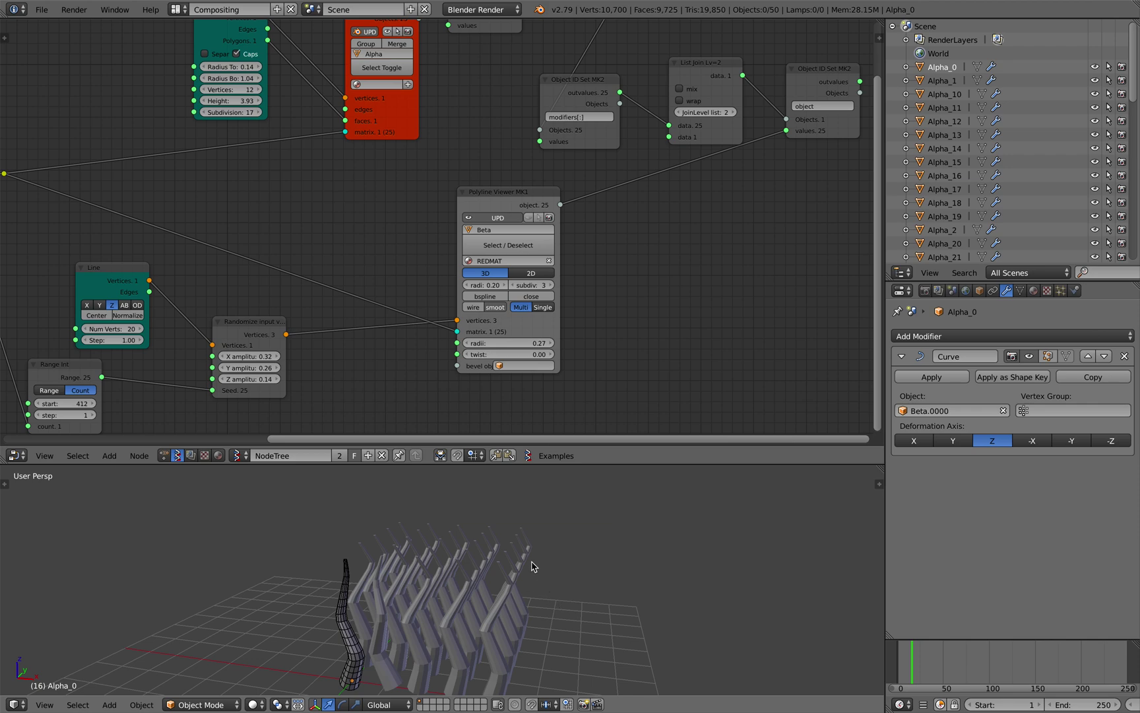
Move the Randomize and Z Line nodes farther from the Range Int node
scroll(426, 341, "down", 1)
middle_click_drag(426, 341, 484, 314)
middle_click_drag(327, 303, 405, 287)
left_click_drag(405, 276, 434, 280)
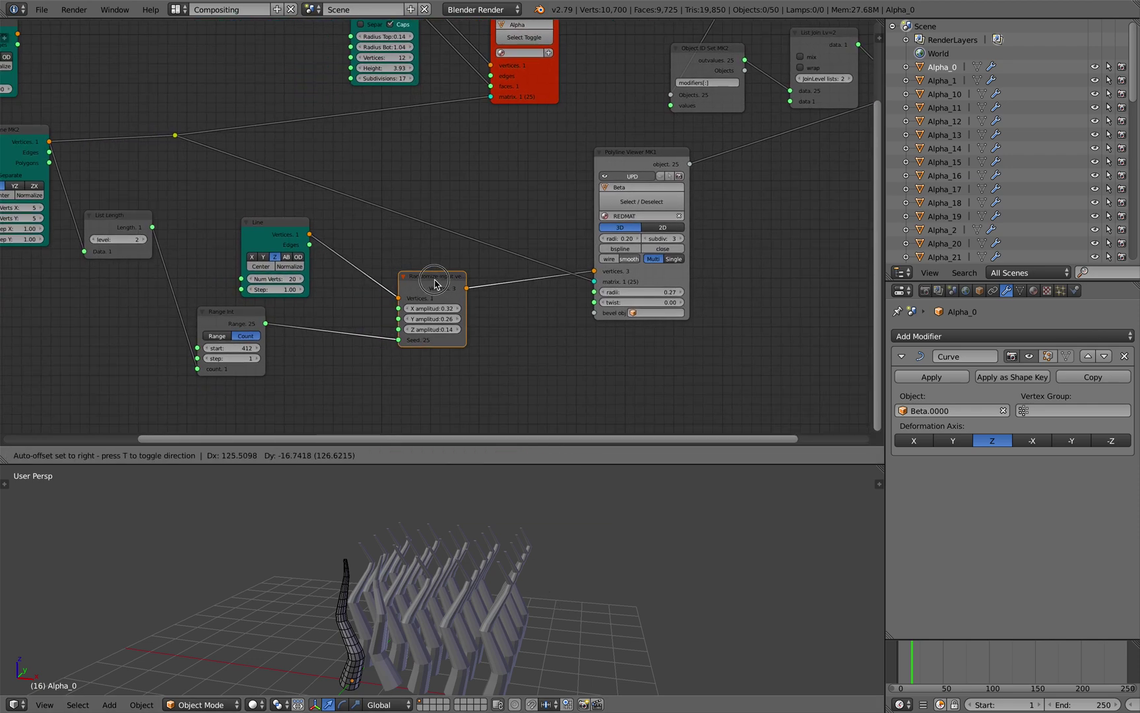
left_click_drag(285, 234, 297, 227)
middle_click_drag(298, 227, 328, 228)
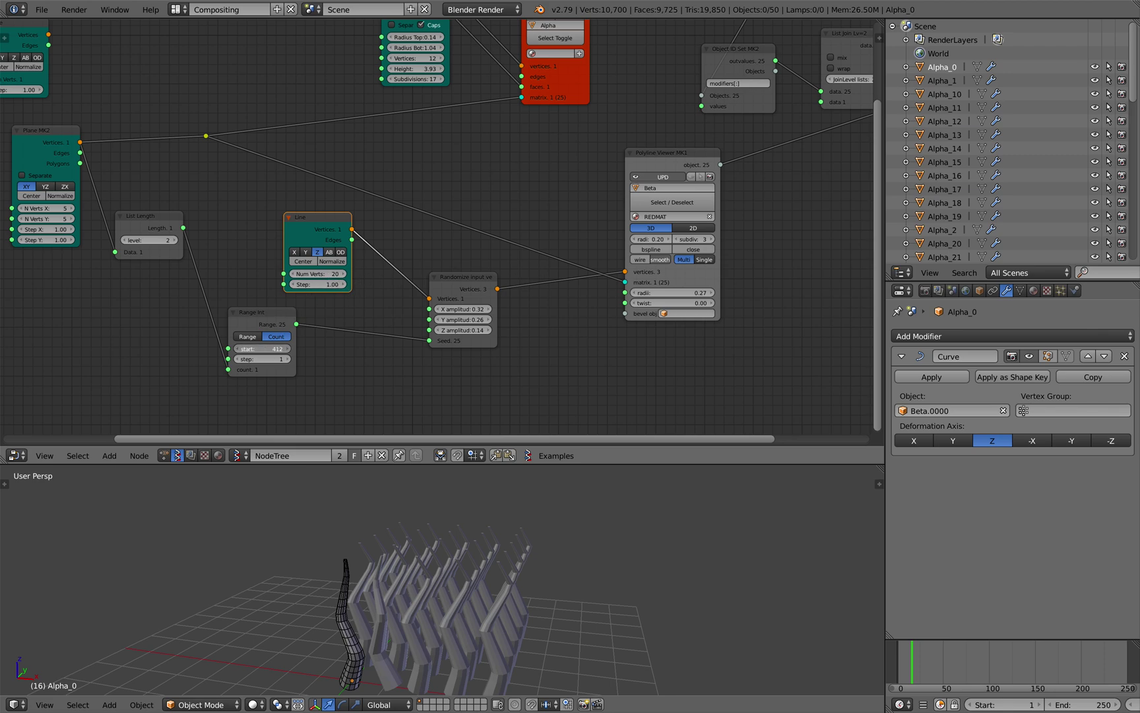
Set the Range Int start to 454 and move the timeline to frame 29
left_click_drag(262, 348, 277, 349)
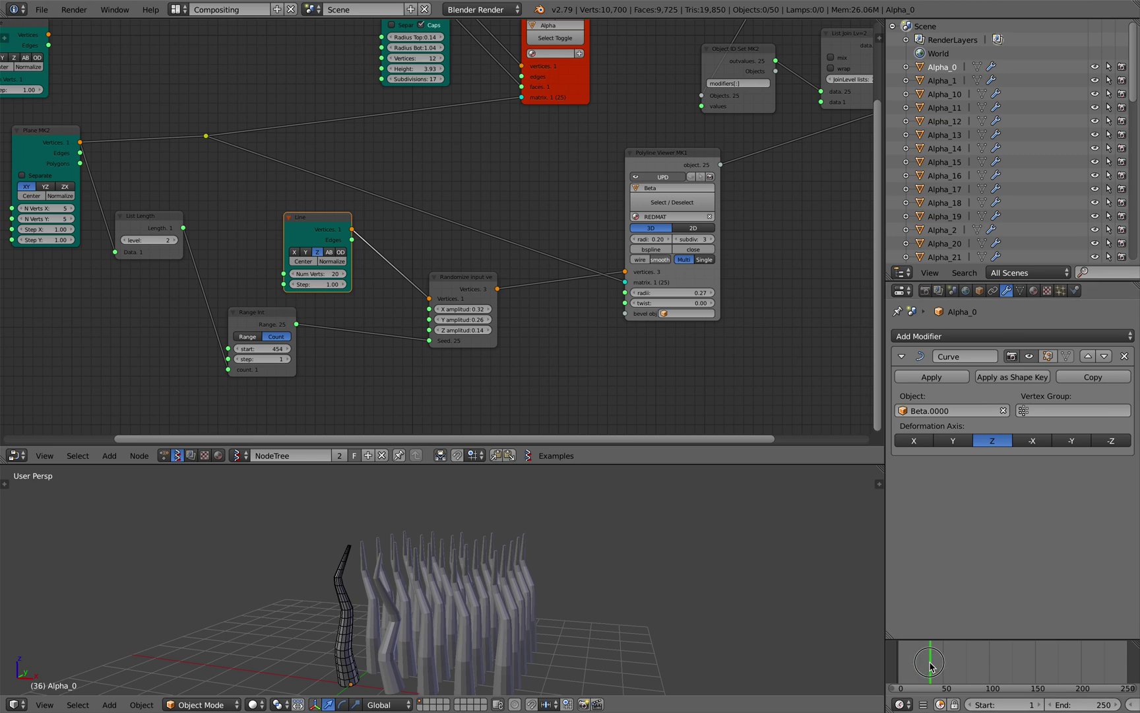
scroll(960, 229, "down", 4)
scroll(1021, 228, "down", 8)
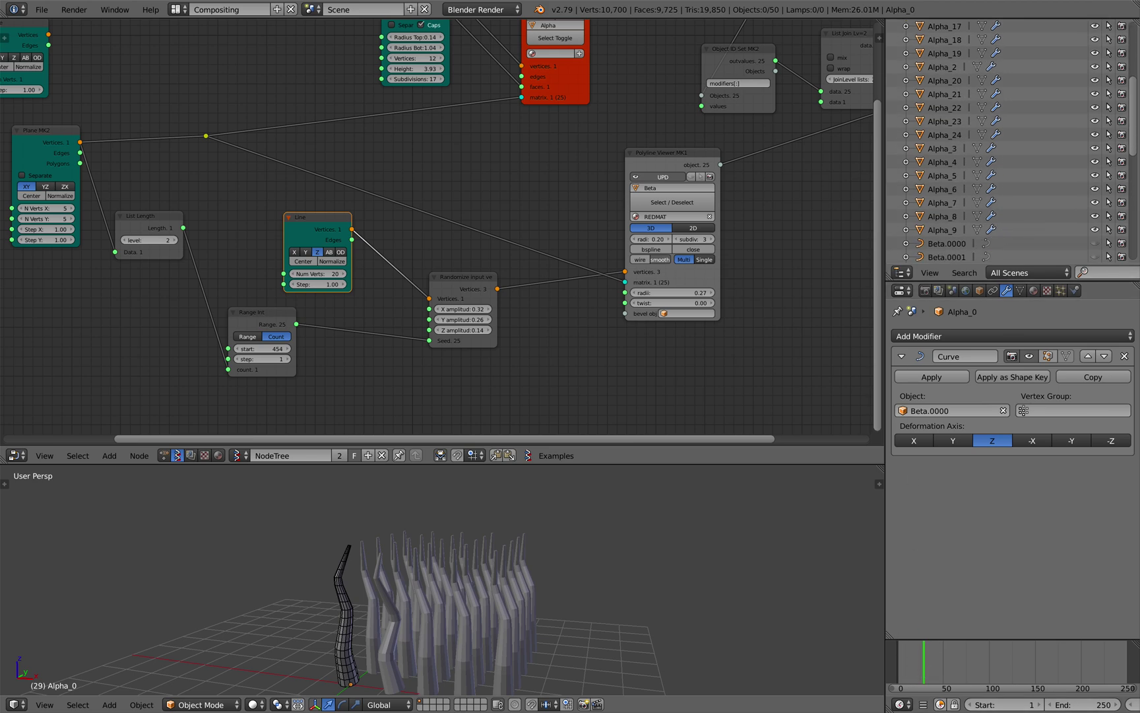
Check the Curve modifier targets of several cylinders across the grid, ending on Alpha_24, and save the file
scroll(1010, 139, "up", 9)
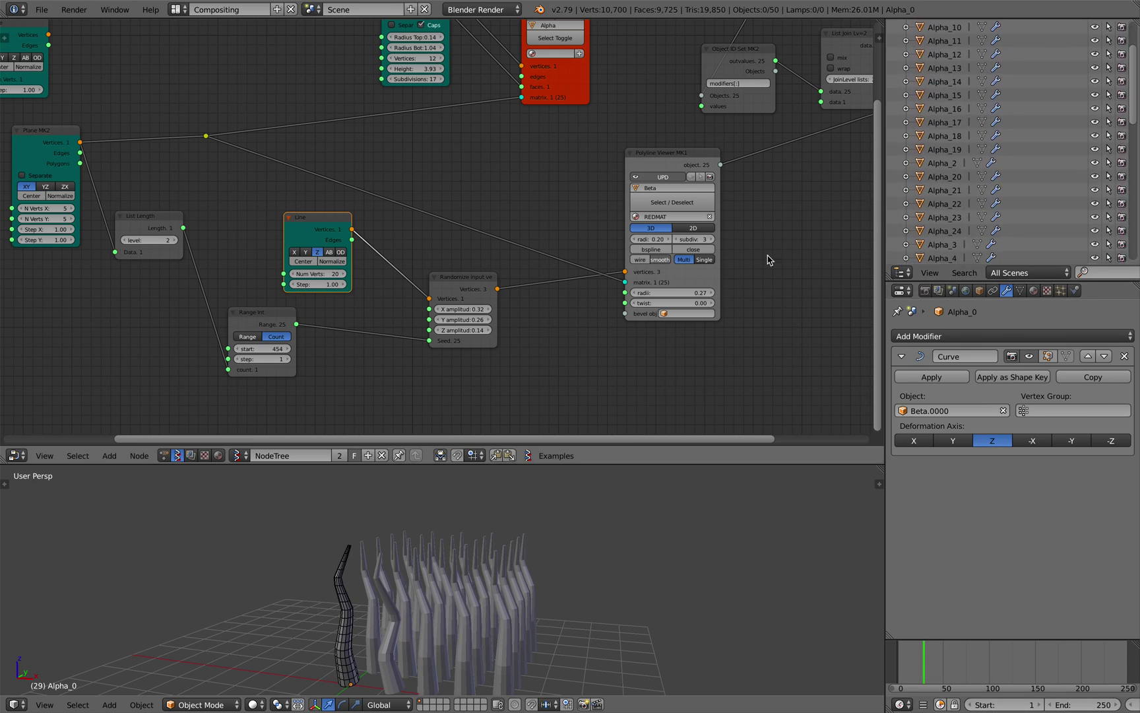
middle_click_drag(544, 525, 498, 525)
right_click(498, 525)
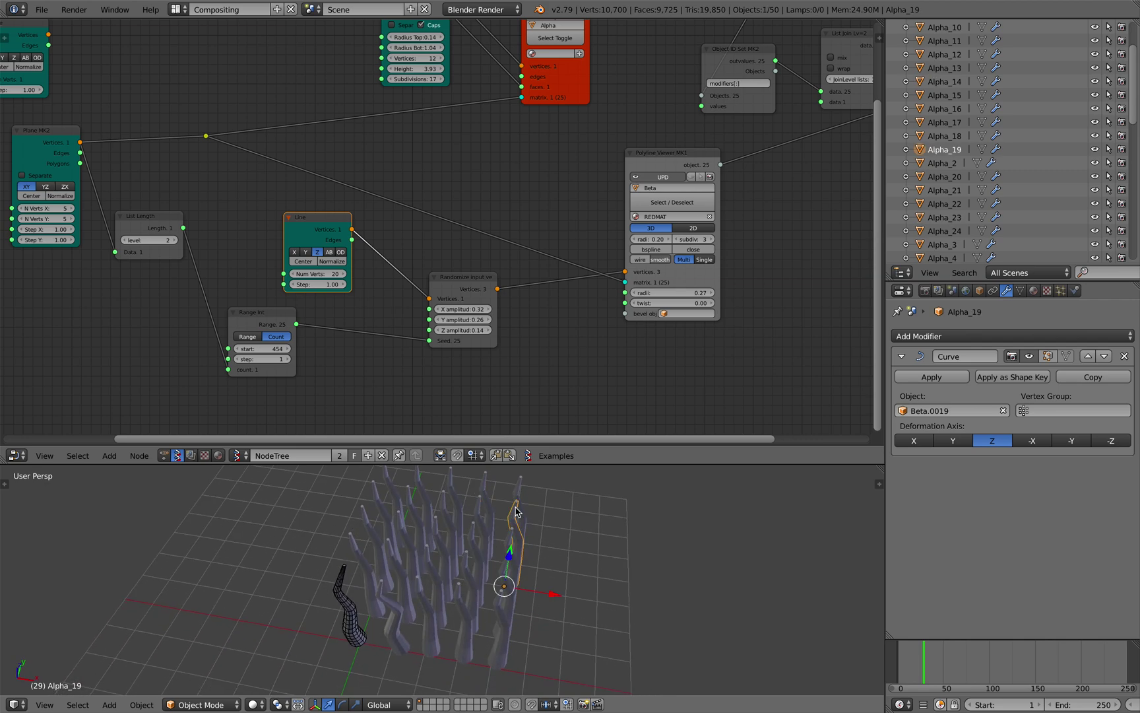
middle_click_drag(514, 518, 516, 538)
right_click(515, 538)
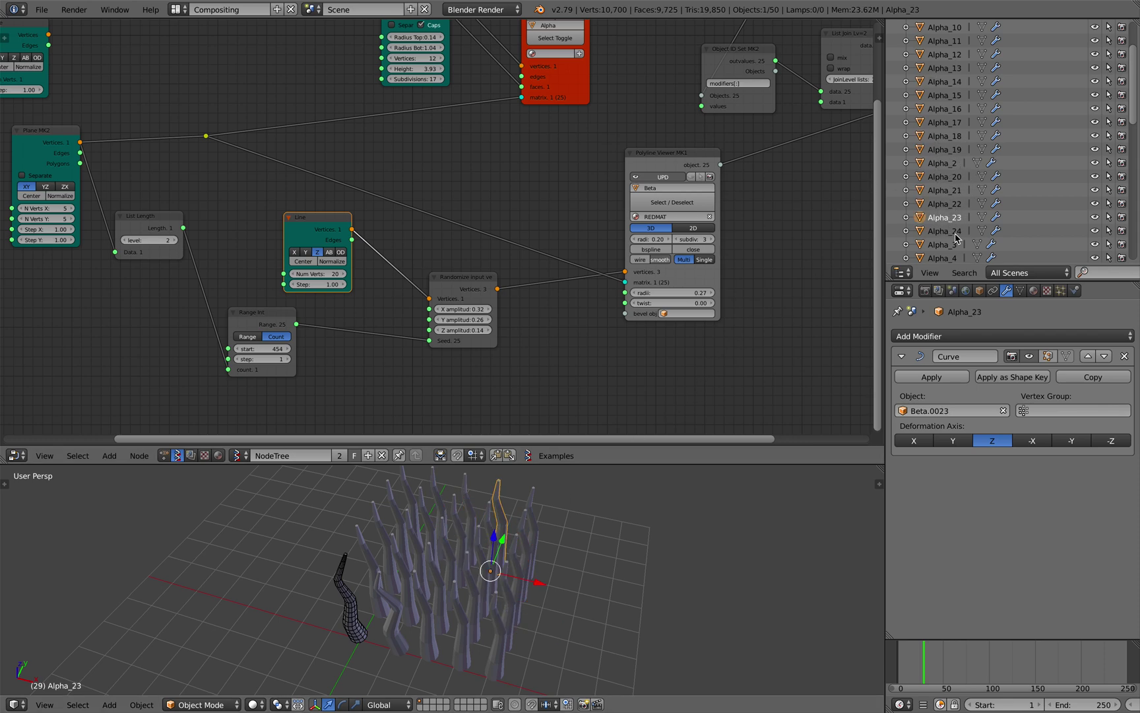
middle_click_drag(581, 583, 597, 545)
key("ctrl+s")
left_click(601, 563)
Set the Range Int start to 490 and reduce the Z Line's number of vertices to 6
middle_click_drag(487, 347, 537, 297)
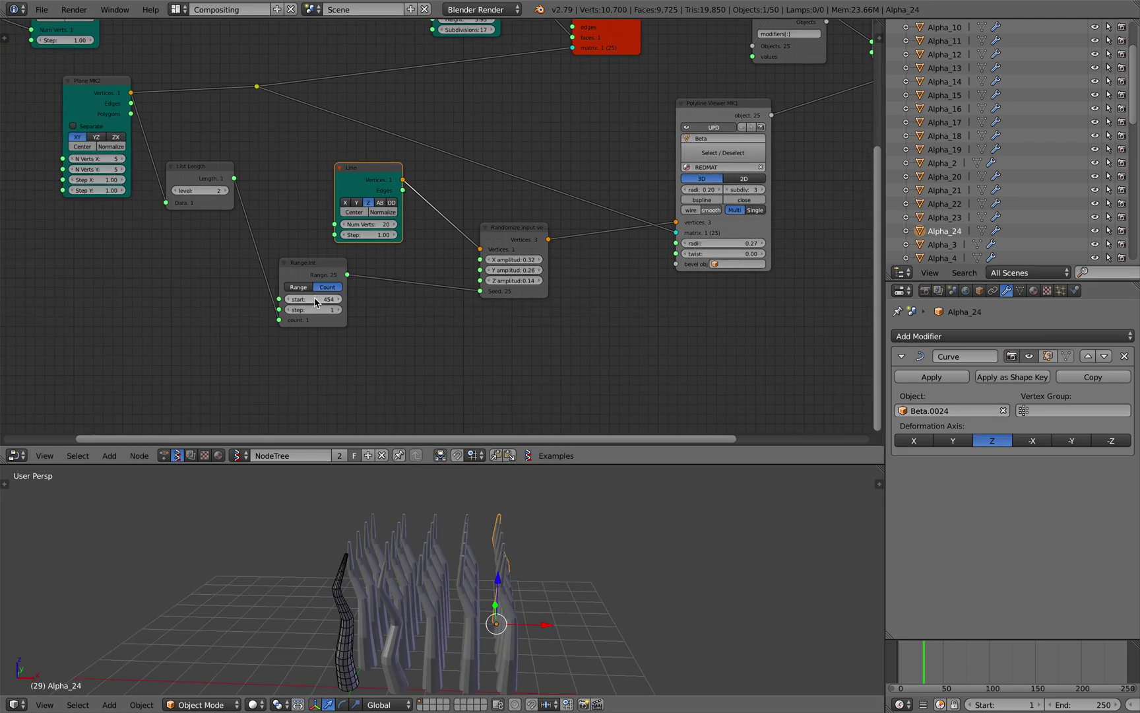
left_click_drag(315, 302, 355, 269)
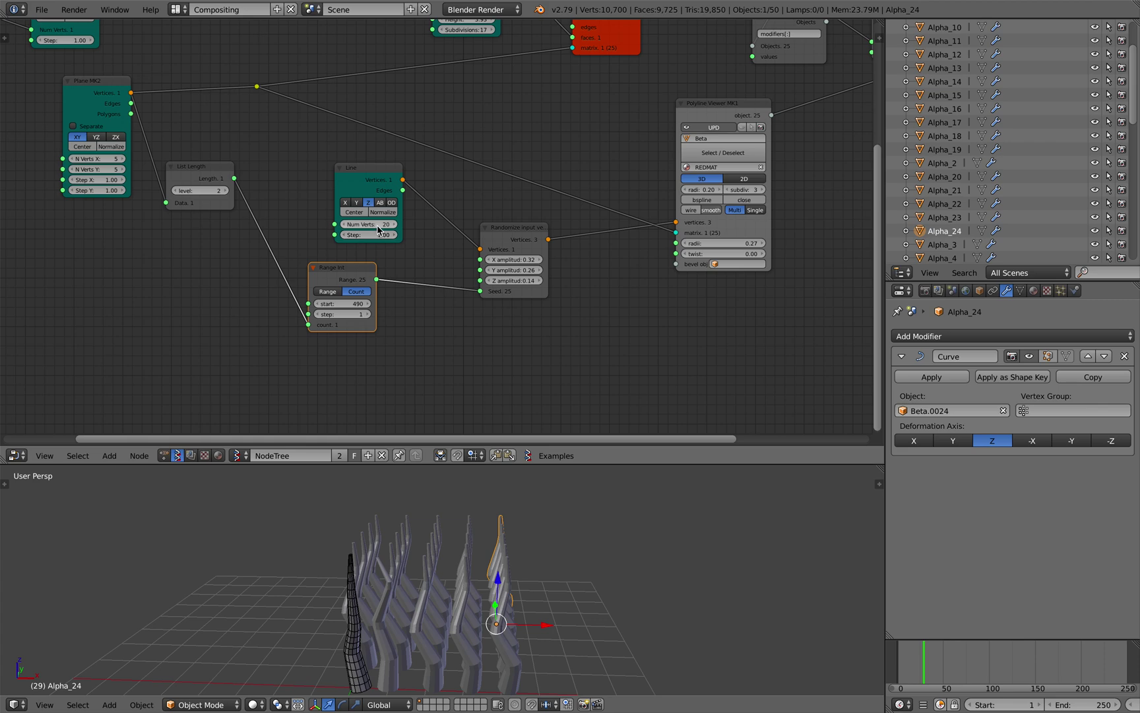
left_click_drag(368, 224, 341, 224)
scroll(485, 264, "up", 1)
Space the List Join and the modifiers and object Object ID Set nodes farther apart, and try another join level on List Join
middle_click_drag(524, 222, 353, 280)
left_click_drag(590, 211, 639, 204)
left_click_drag(306, 319, 519, 308)
left_click(506, 187)
left_click_drag(506, 186, 592, 162)
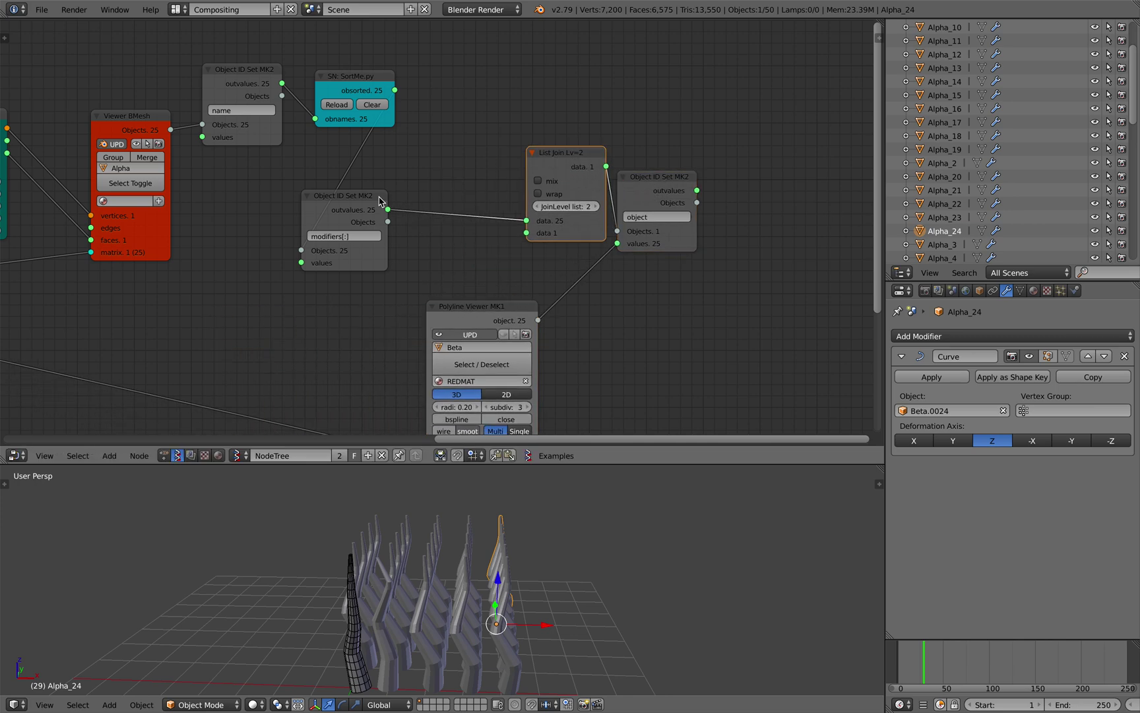
left_click_drag(378, 197, 520, 185)
left_click_drag(653, 182, 818, 182)
left_click_drag(566, 171, 648, 161)
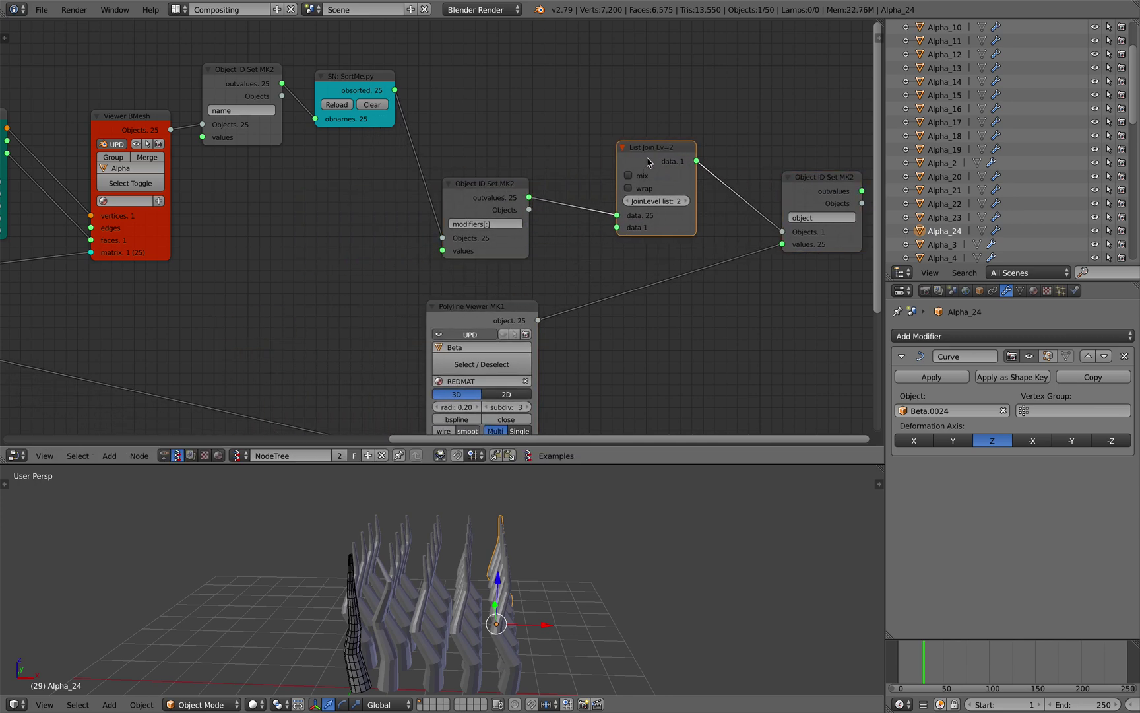
left_click(631, 202)
left_click(686, 201)
Save the file over its existing version
middle_click_drag(600, 565, 554, 559)
middle_click_drag(294, 362, 433, 158)
middle_click_drag(296, 257, 377, 222)
key("ctrl+s")
left_click(377, 218)
Space out the Randomize, Z Line and Range Int nodes, setting the Line to 8 vertices and the Range Int start to 448
left_click_drag(247, 233, 483, 236)
middle_click_drag(374, 218, 569, 247)
left_click_drag(259, 185, 430, 215)
middle_click_drag(389, 210, 506, 251)
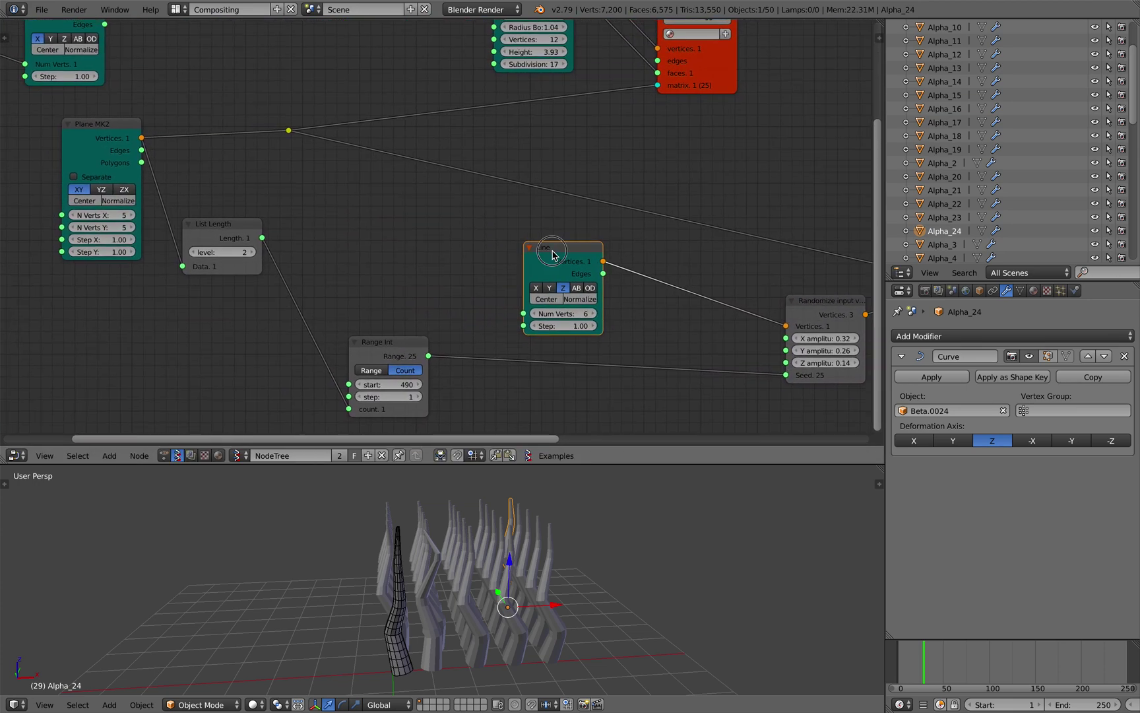
left_click_drag(554, 252, 567, 246)
mouse_move(409, 346)
left_mouse_down()
mouse_move(421, 346)
mouse_move(383, 383)
mouse_move(418, 354)
left_mouse_up()
Add a Stethoscope MK2 node and connect the List Length output to it
key("shift+a")
left_click(315, 244)
type("ste")
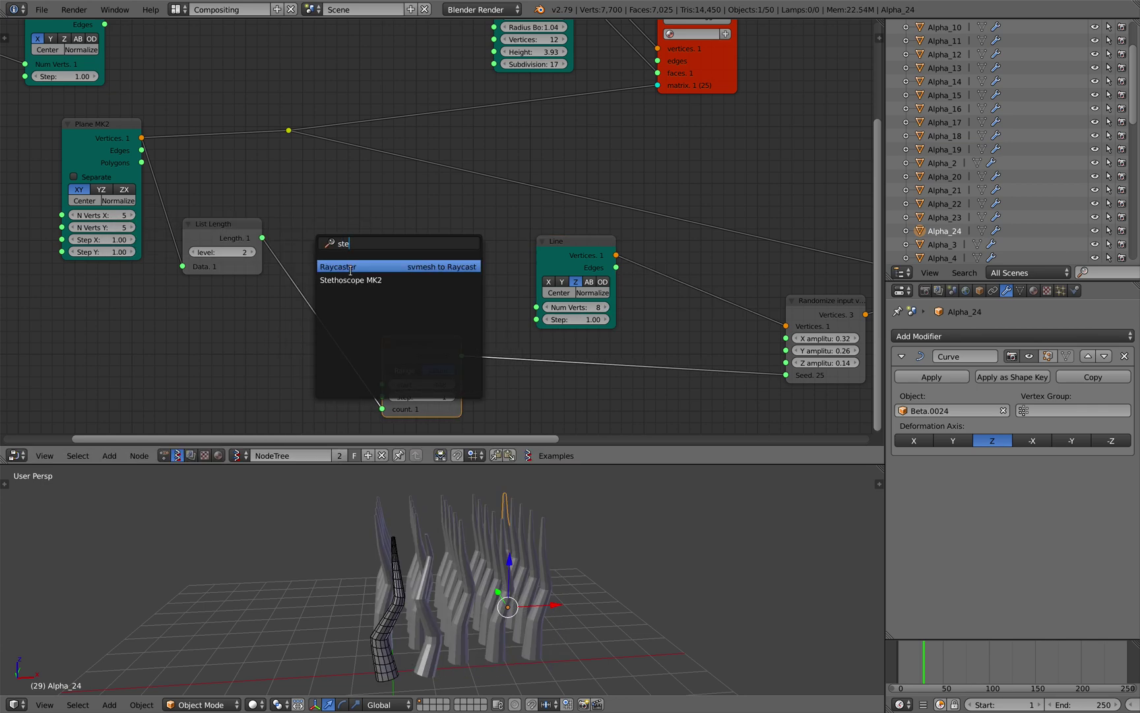
left_click(348, 280)
left_click(279, 215)
left_click_drag(263, 238, 338, 283)
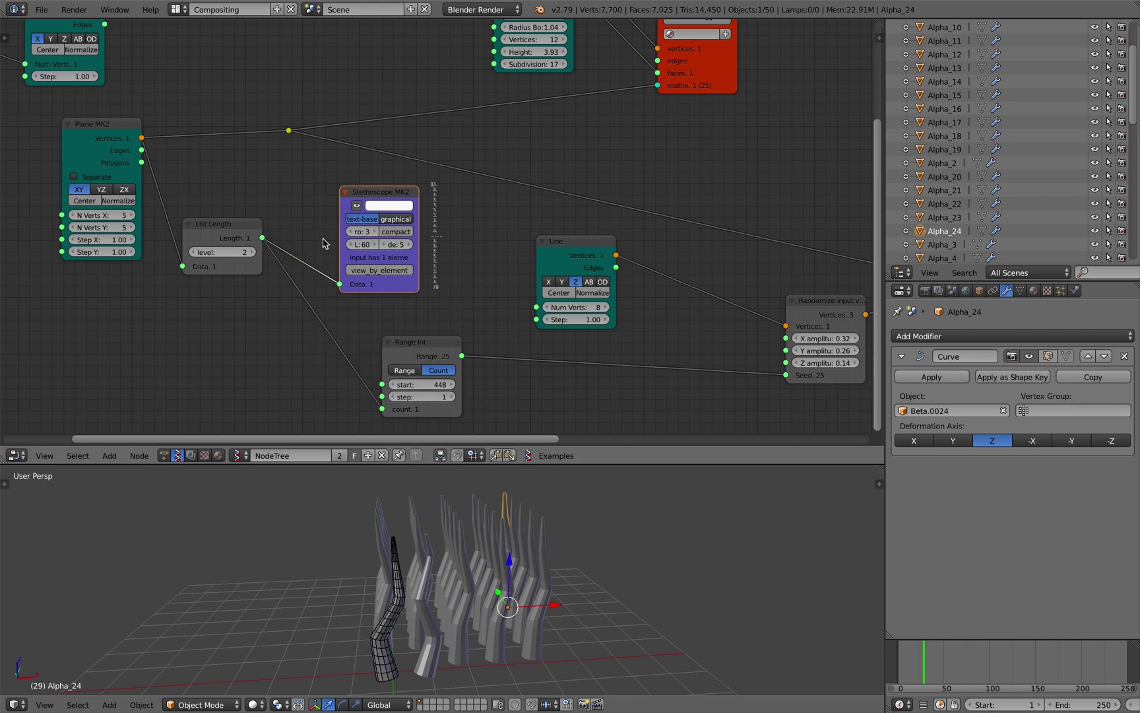
Set the List Length level to 1 and delete the Stethoscope node
scroll(312, 233, "up", 1)
left_click(174, 254)
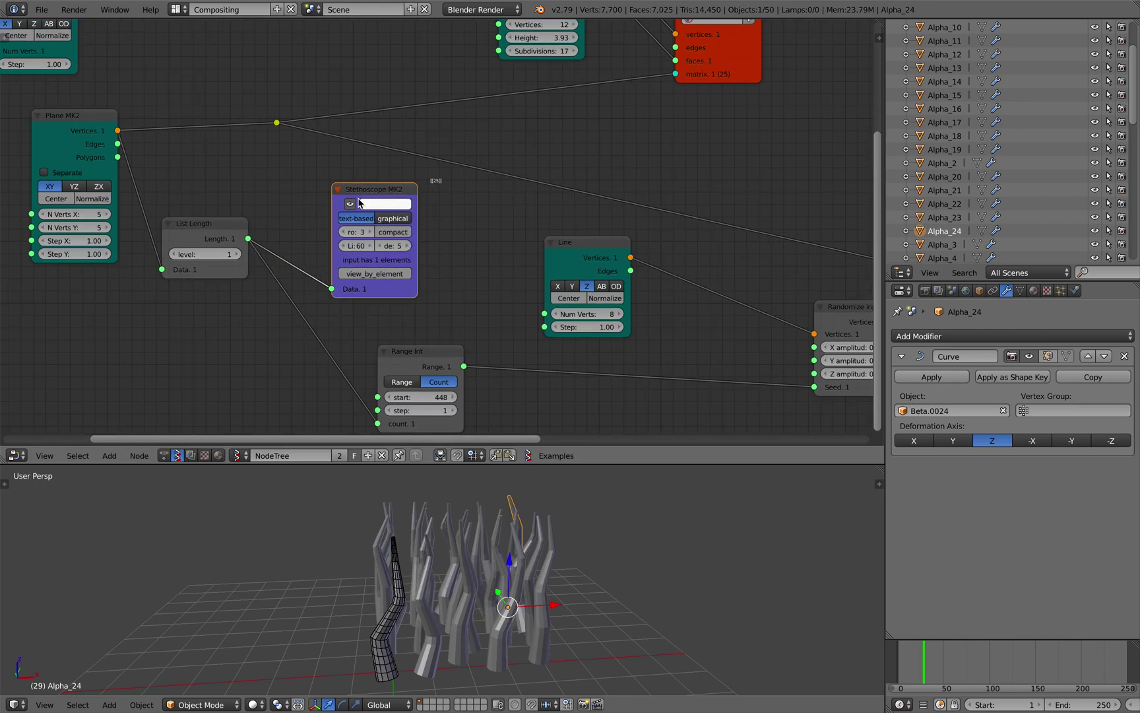
key("x")
Move the List Length node down toward the height of the Range Int node and deselect all objects
left_click_drag(241, 222, 255, 287)
scroll(255, 286, "down", 2)
middle_click_drag(565, 489, 508, 528)
key("a")
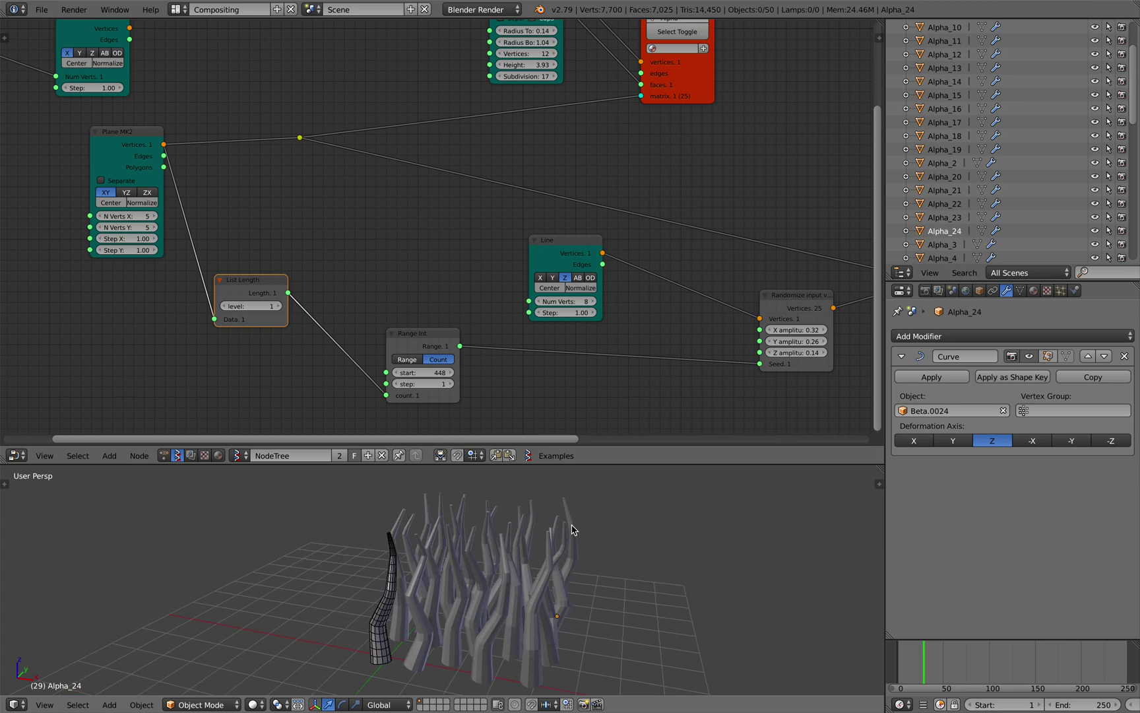
Save the file as growing_cylinder_007.blend on the Desktop
scroll(508, 336, "down", 2)
middle_click_drag(470, 264, 354, 301)
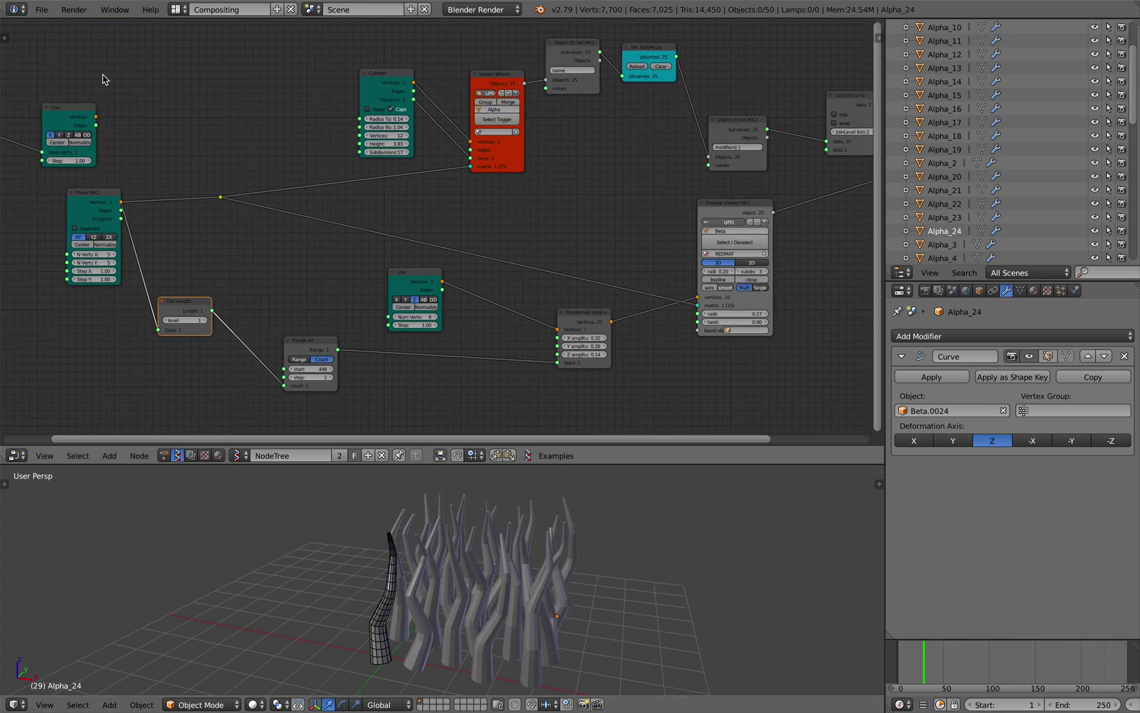
left_click(42, 9)
left_click(84, 126)
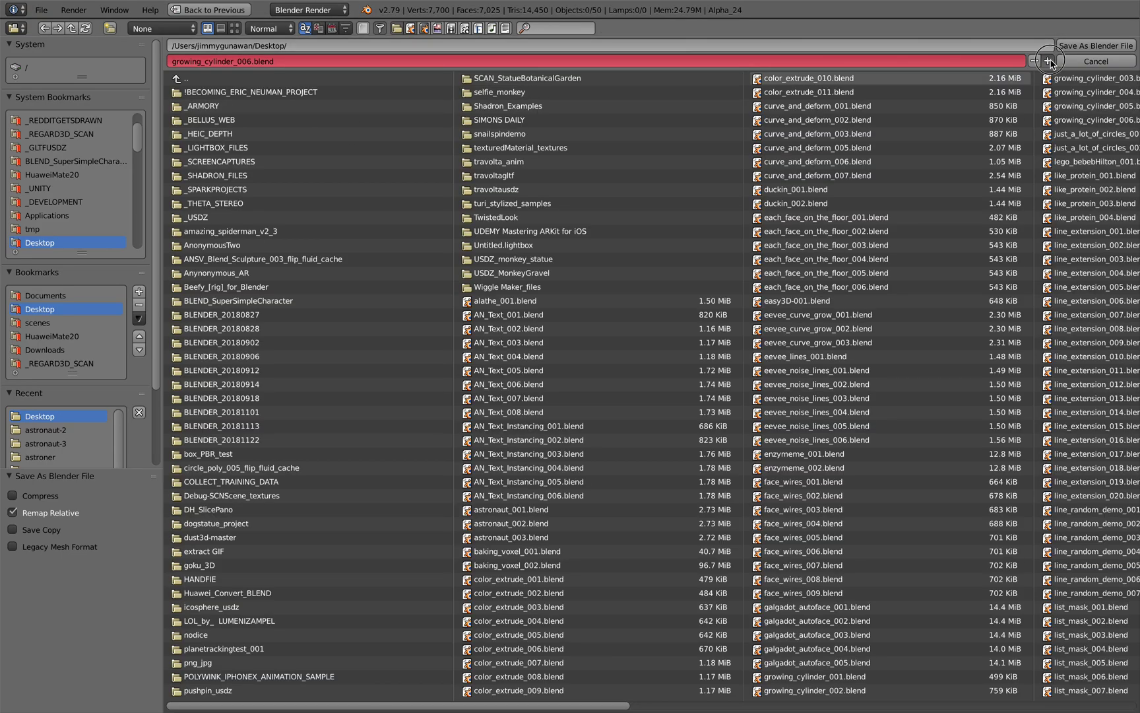
key("Escape")
Enlarge the 3D viewport for a closer view of the cylinders and save the file
middle_click_drag(491, 237, 503, 193)
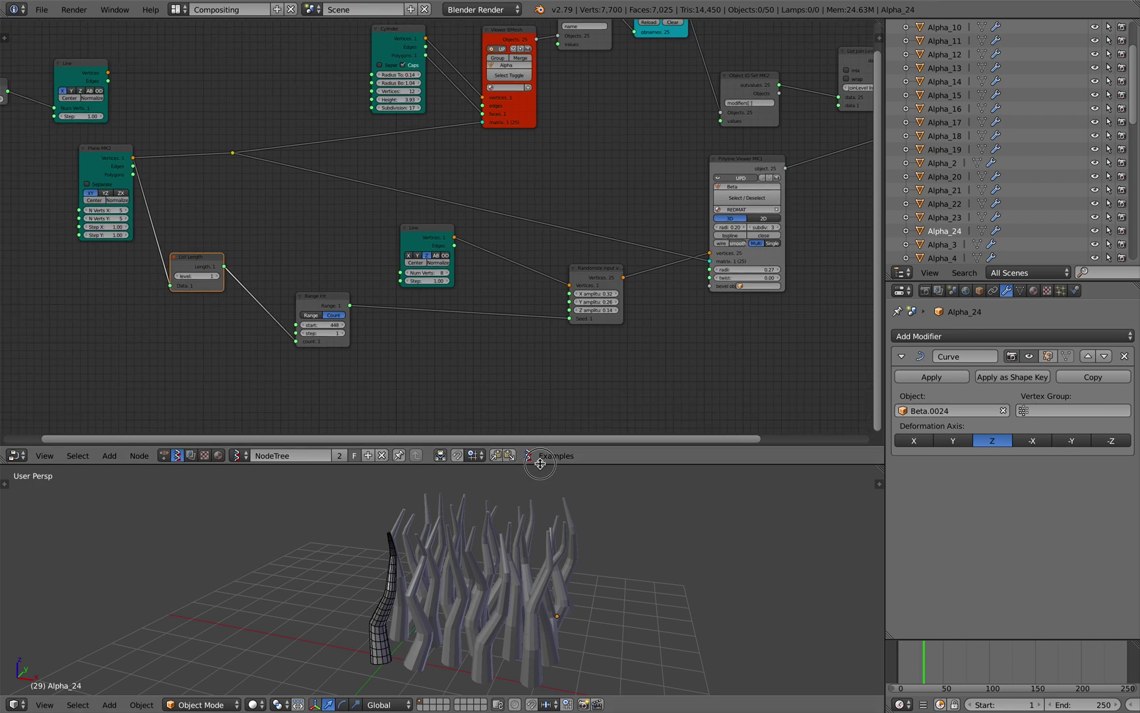
left_click_drag(538, 464, 531, 263)
scroll(395, 408, "up", 4)
middle_click_drag(394, 407, 450, 412)
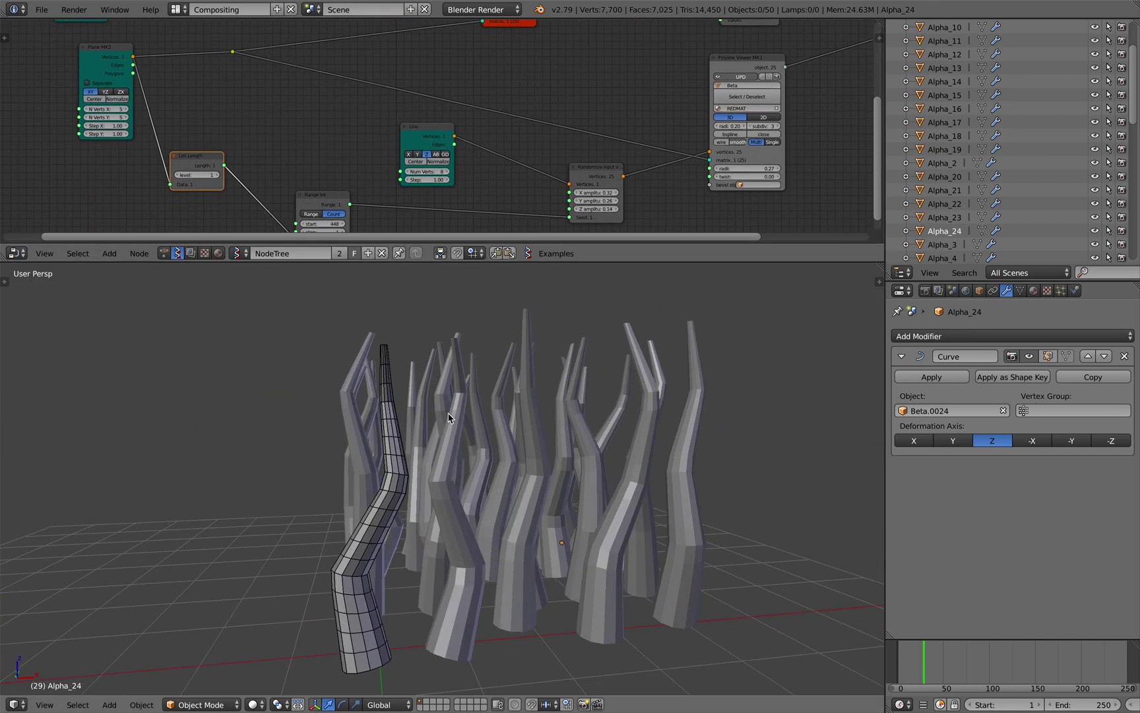
key("ctrl+s")
left_click(447, 414)
Give the node editor more height and move the unused X Line and its integer 20 node away from the Plane node
middle_click_drag(405, 226, 473, 279)
scroll(371, 169, "up", 1)
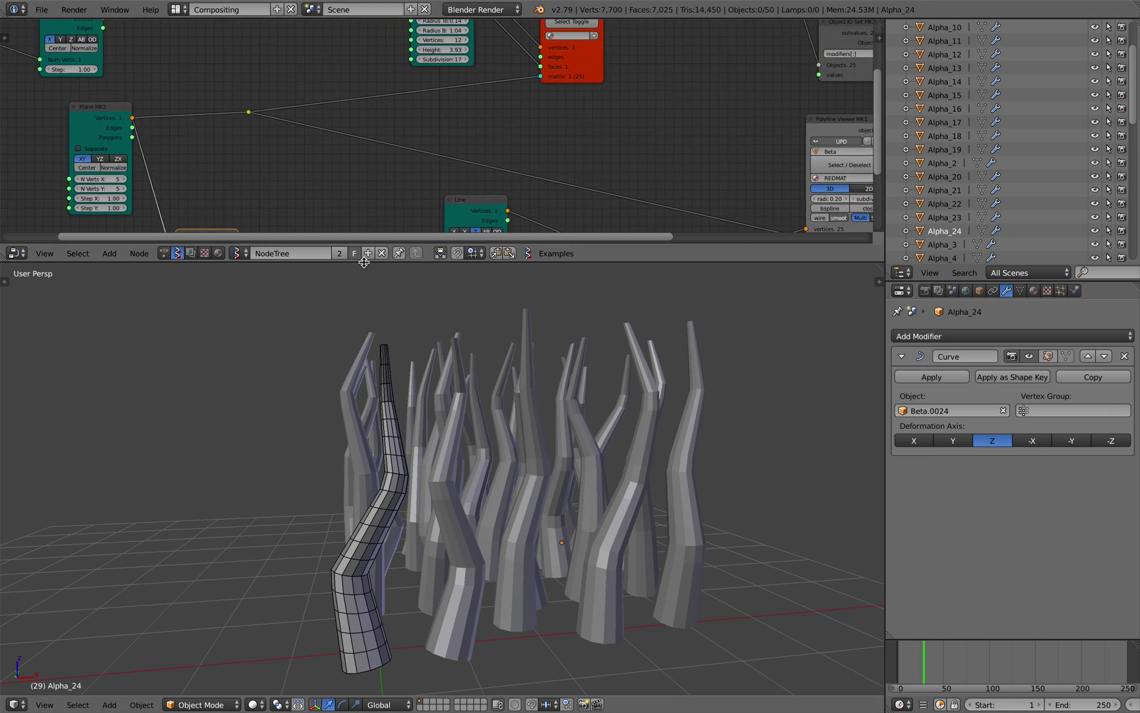
left_click_drag(364, 263, 364, 381)
middle_click_drag(344, 227, 587, 313)
left_click_drag(327, 163, 360, 120)
left_click_drag(195, 173, 213, 141)
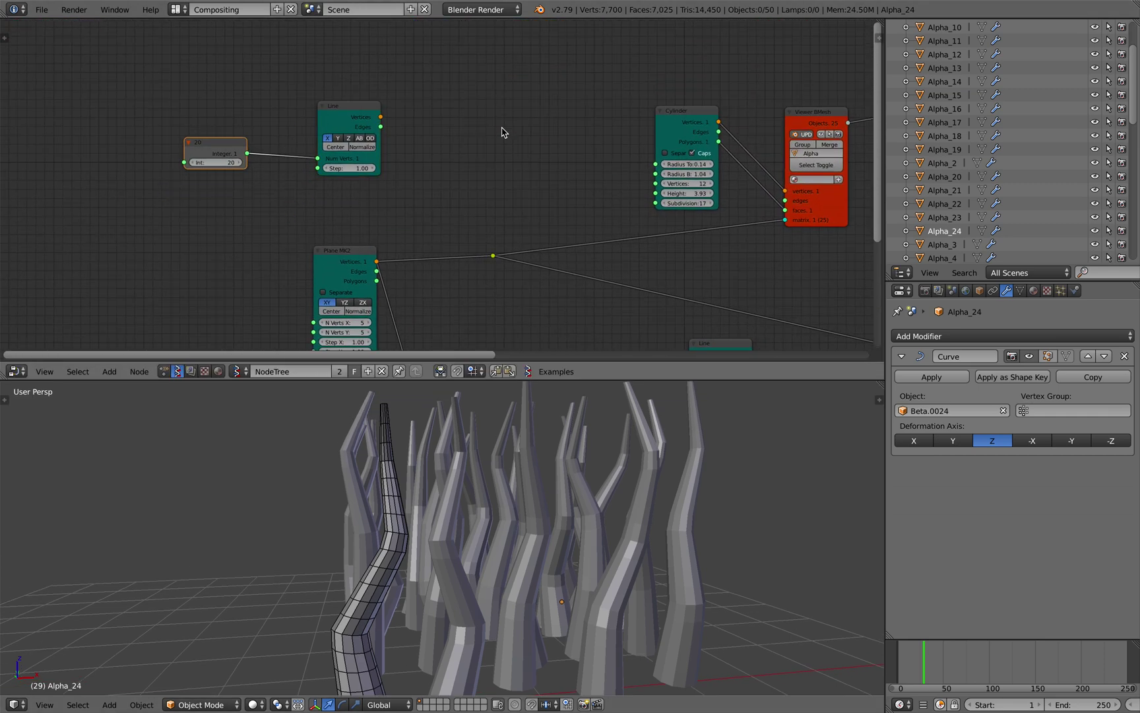
Save the file and add a Random Num Gen node in Float mode between the X Line and Cylinder nodes
middle_click_drag(502, 132, 471, 150)
scroll(471, 150, "up", 2)
key("ctrl+s")
left_click(472, 151)
scroll(463, 153, "up", 2)
key("alt+space")
type("ra")
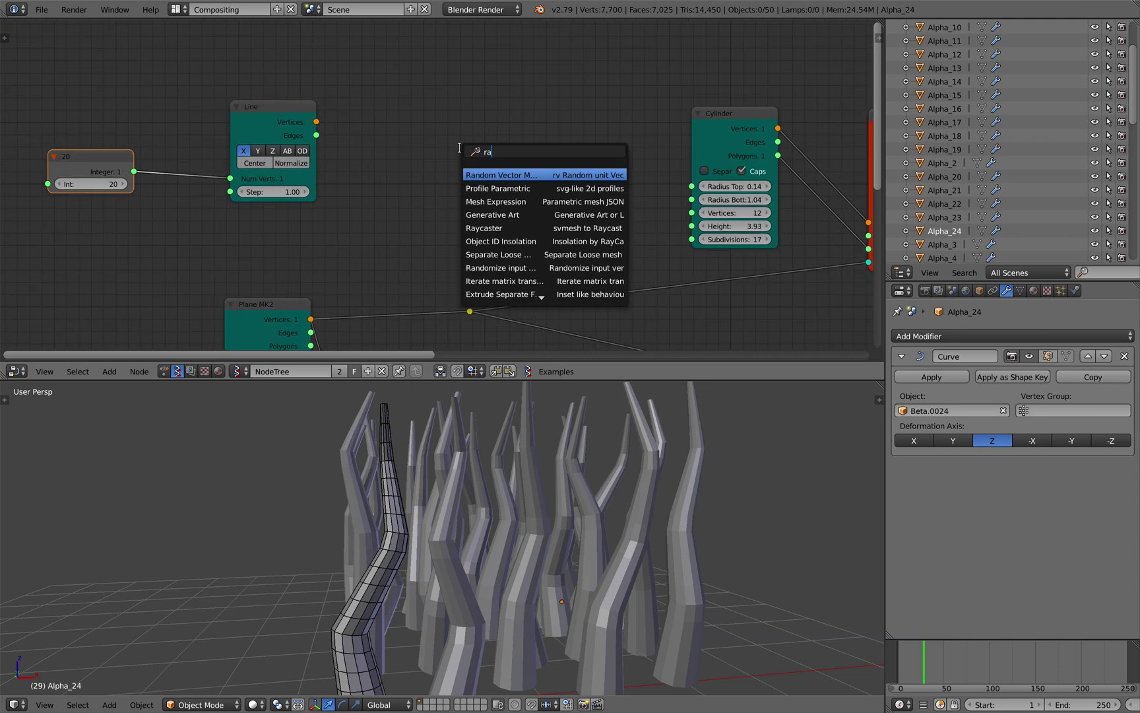
type("ndom n")
key("Return")
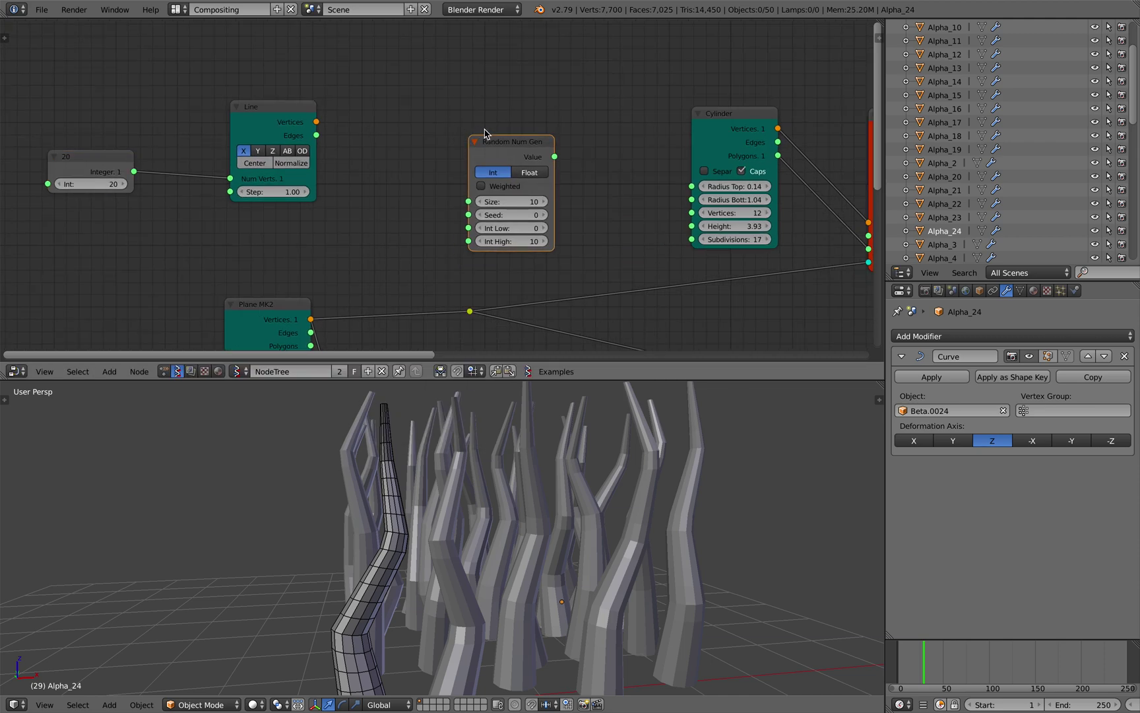
left_click(521, 188)
Move the Plane MK2 node outward and the List Length node up beside it, and save the file
middle_click_drag(521, 188, 426, 137)
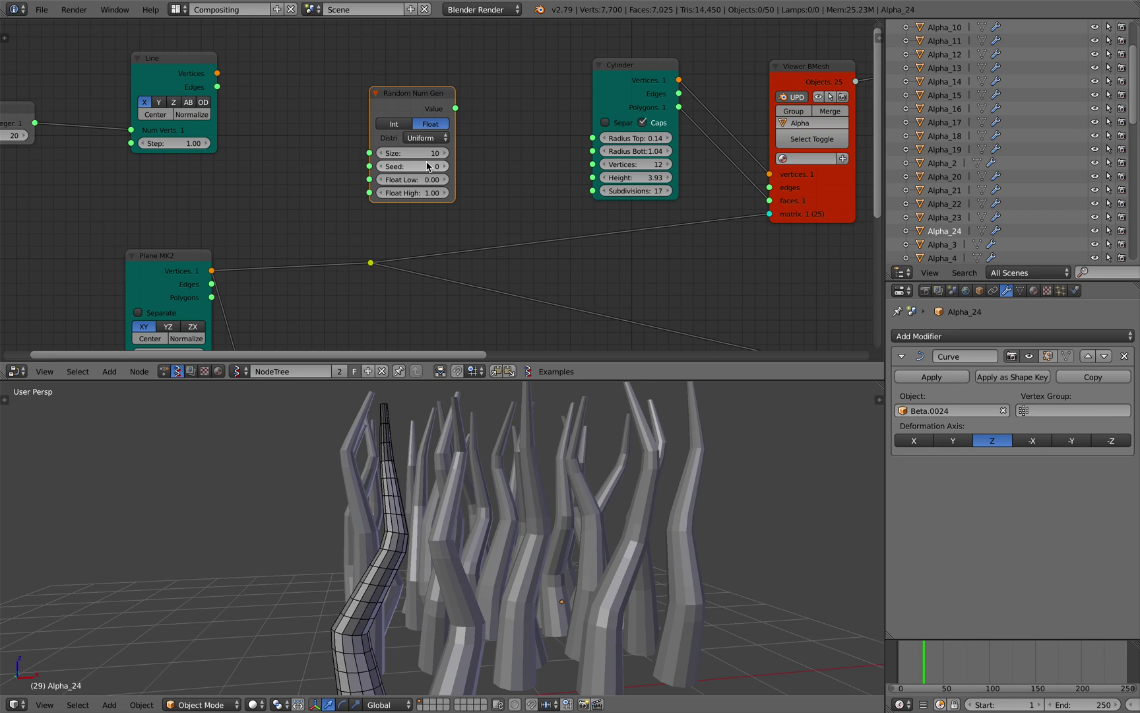
scroll(454, 243, "down", 2)
middle_click_drag(454, 243, 426, 127)
left_click_drag(194, 128, 124, 116)
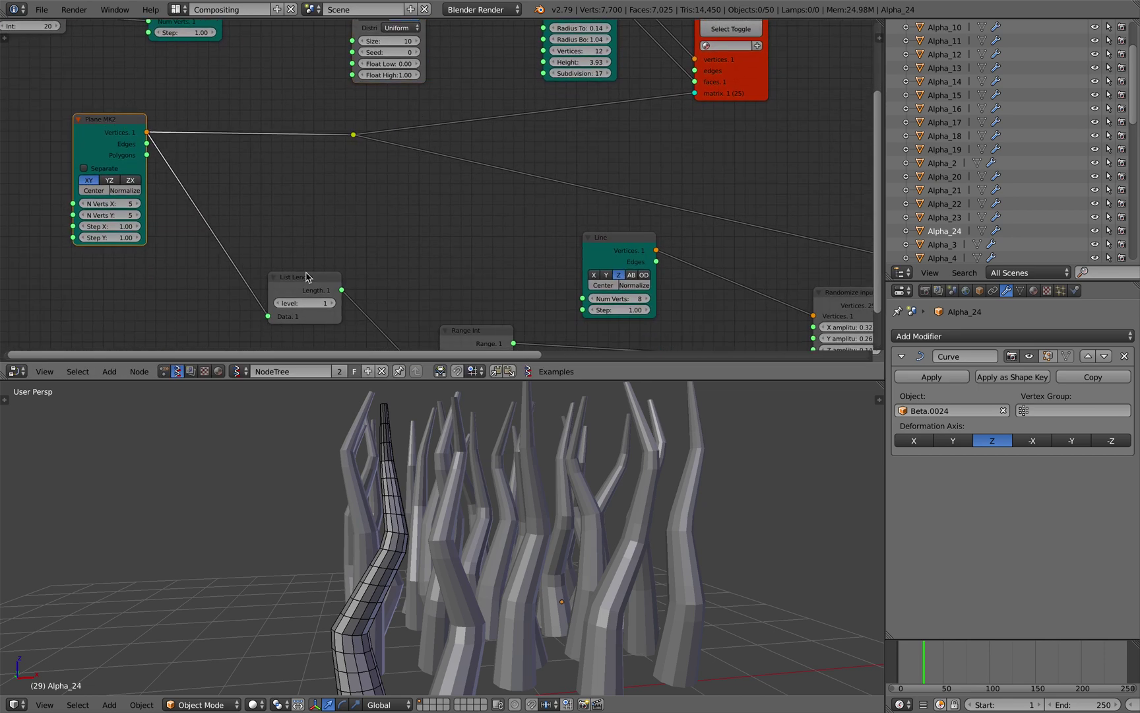
left_click_drag(320, 288, 256, 217)
scroll(257, 218, "down", 1)
middle_click_drag(257, 217, 258, 281)
key("ctrl+s")
left_click(256, 281)
Connect List Length to the Random Num Gen size and the random value to the Cylinder height
left_click_drag(281, 285, 284, 279)
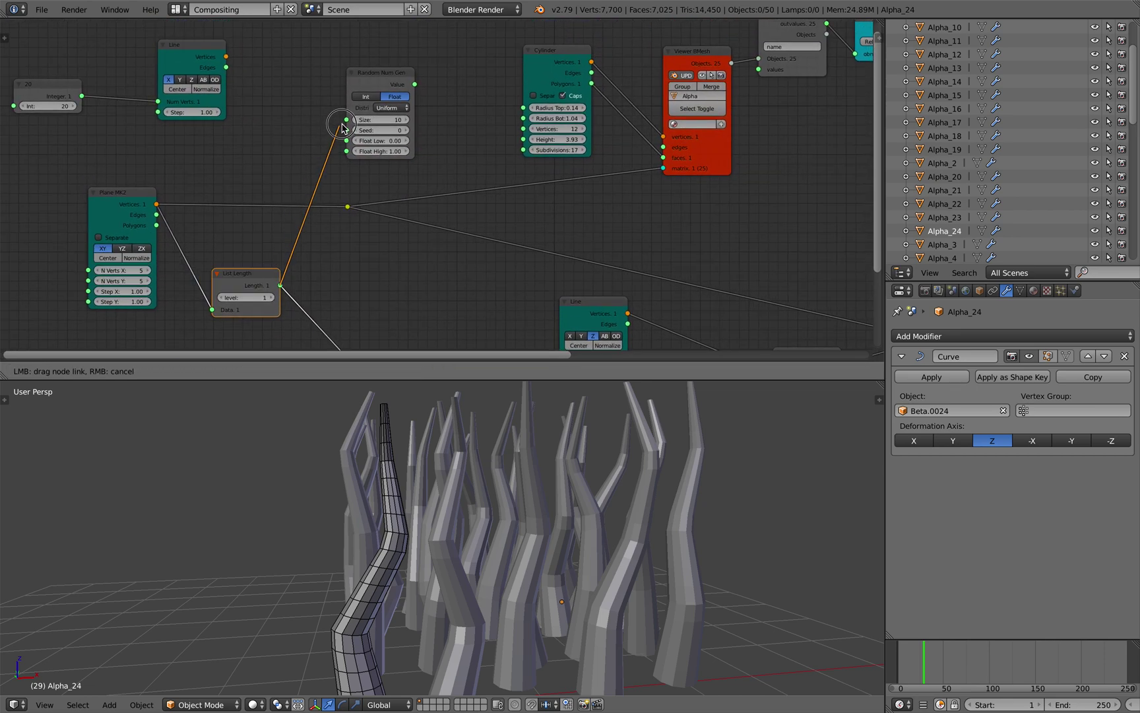
left_click_drag(348, 121, 348, 121)
scroll(348, 122, "up", 2)
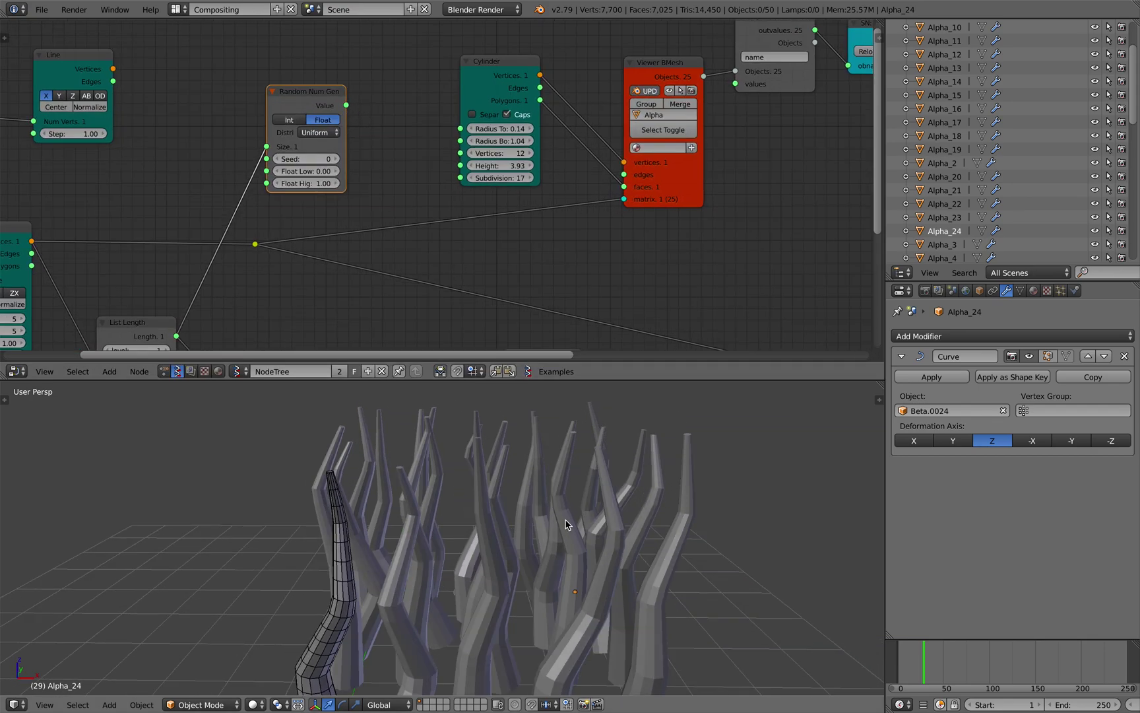
left_click_drag(346, 105, 362, 111)
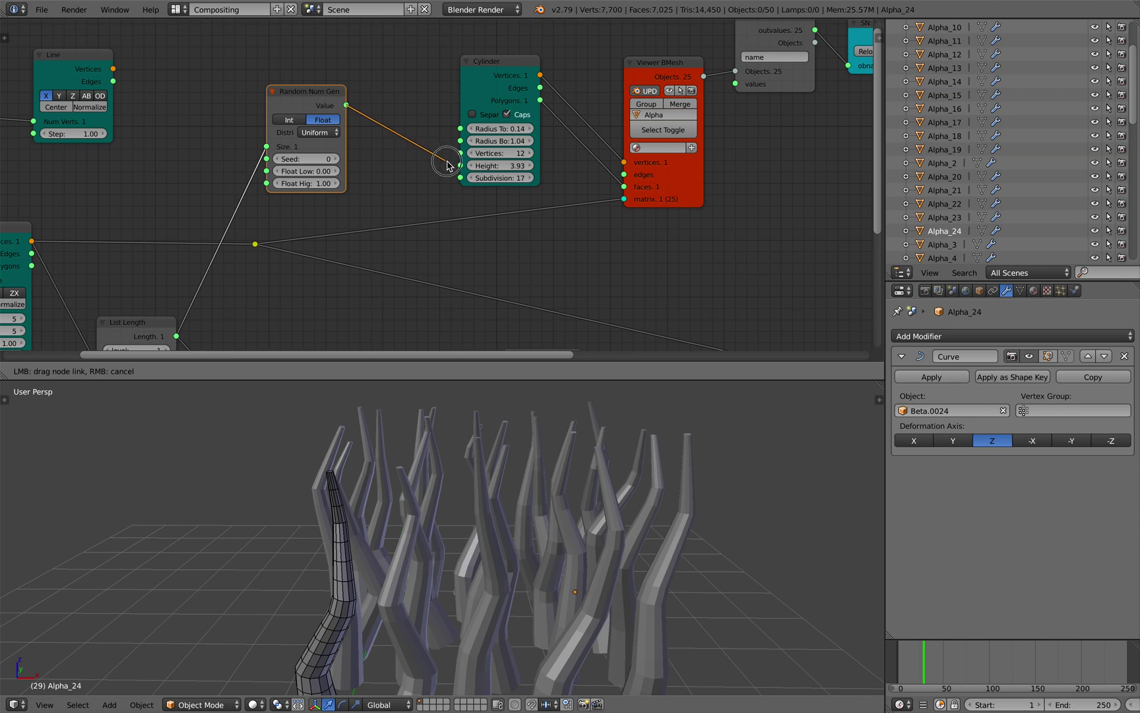
left_click_drag(455, 170, 460, 166)
Set the Random Num Gen range to Float Low 0.84 and Float High 6.52, and save the file
left_click_drag(305, 171, 328, 184)
scroll(521, 493, "down", 2)
middle_click_drag(575, 482, 522, 496)
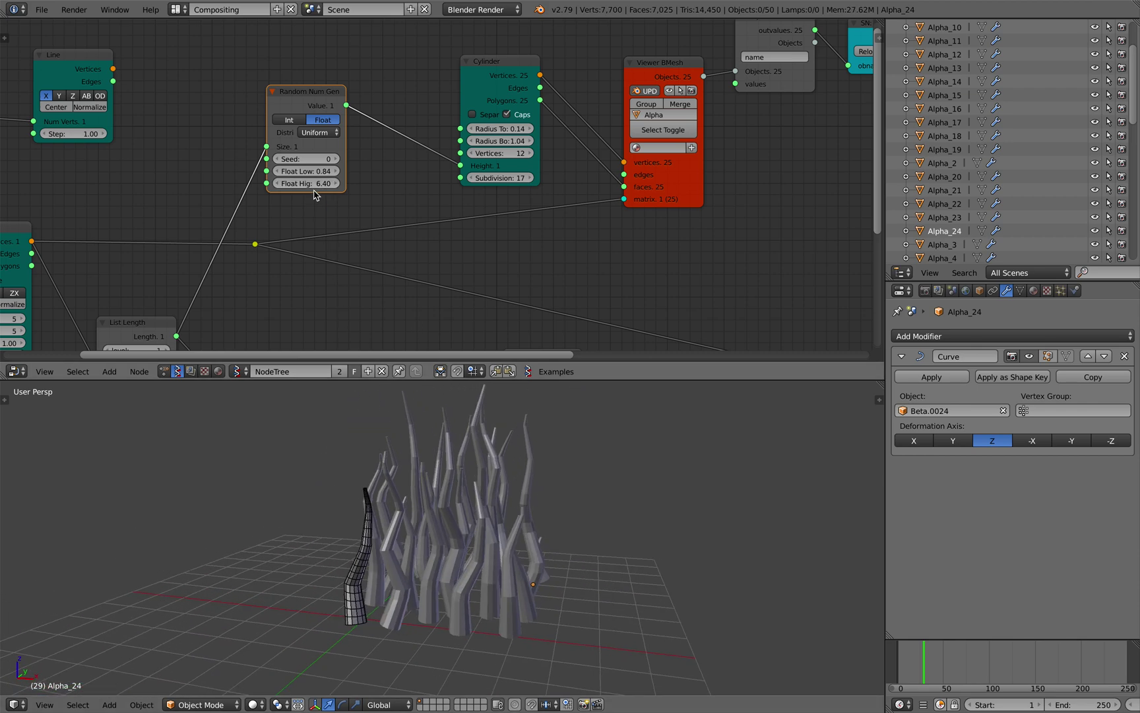
left_click_drag(310, 184, 303, 183)
middle_click_drag(544, 483, 525, 484)
key("ctrl+s")
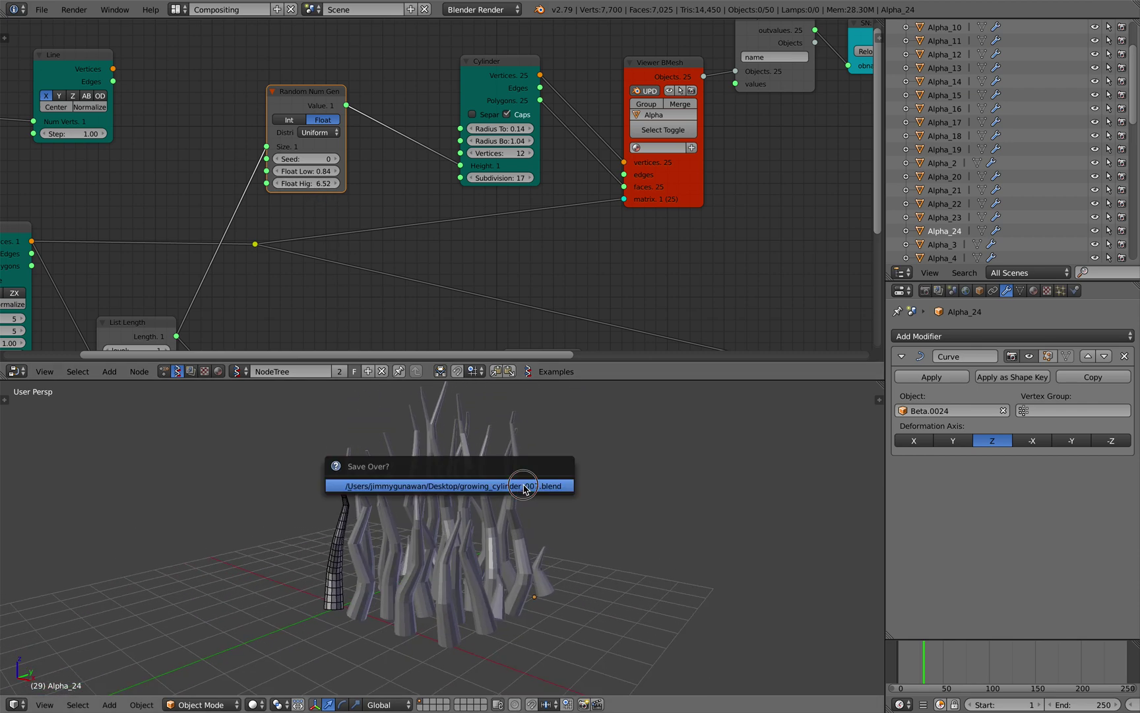
left_click(524, 484)
Tidy the node layout by moving the Cylinder closer to Random Num Gen and repositioning the Z Line and Range Int nodes
middle_click_drag(408, 201, 399, 198)
left_click_drag(468, 79, 425, 54)
middle_click_drag(501, 501, 465, 539)
scroll(395, 250, "down", 4)
middle_click_drag(392, 237, 389, 115)
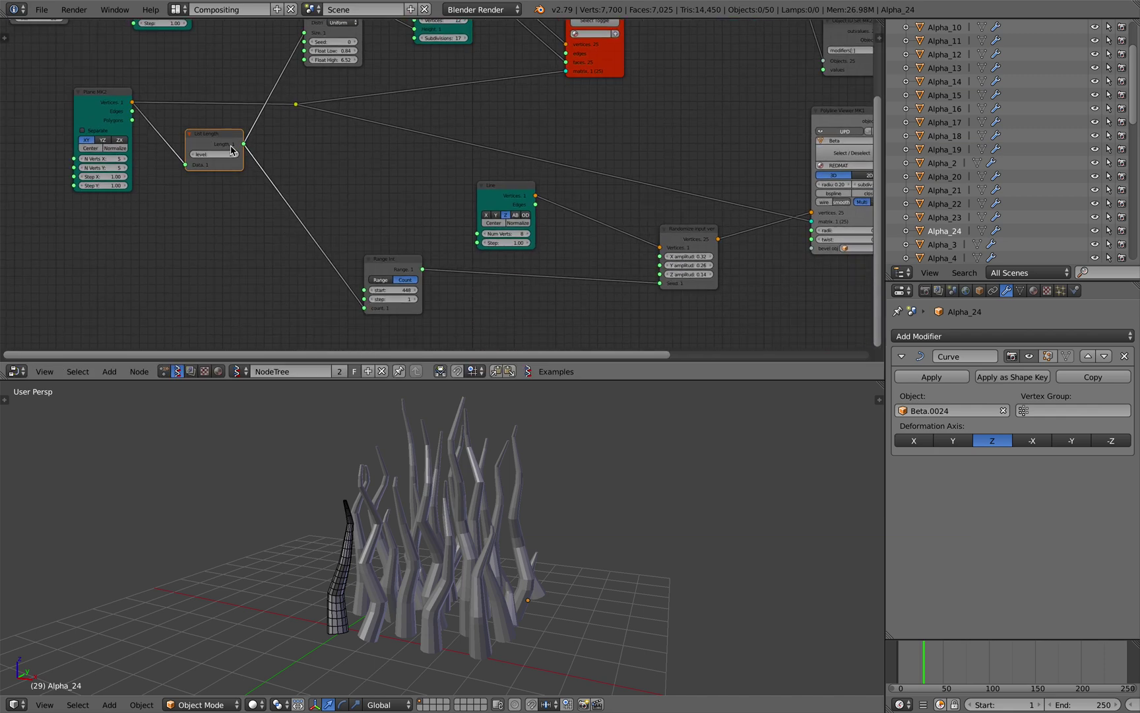
middle_click_drag(224, 173, 181, 193)
left_click_drag(470, 216, 499, 217)
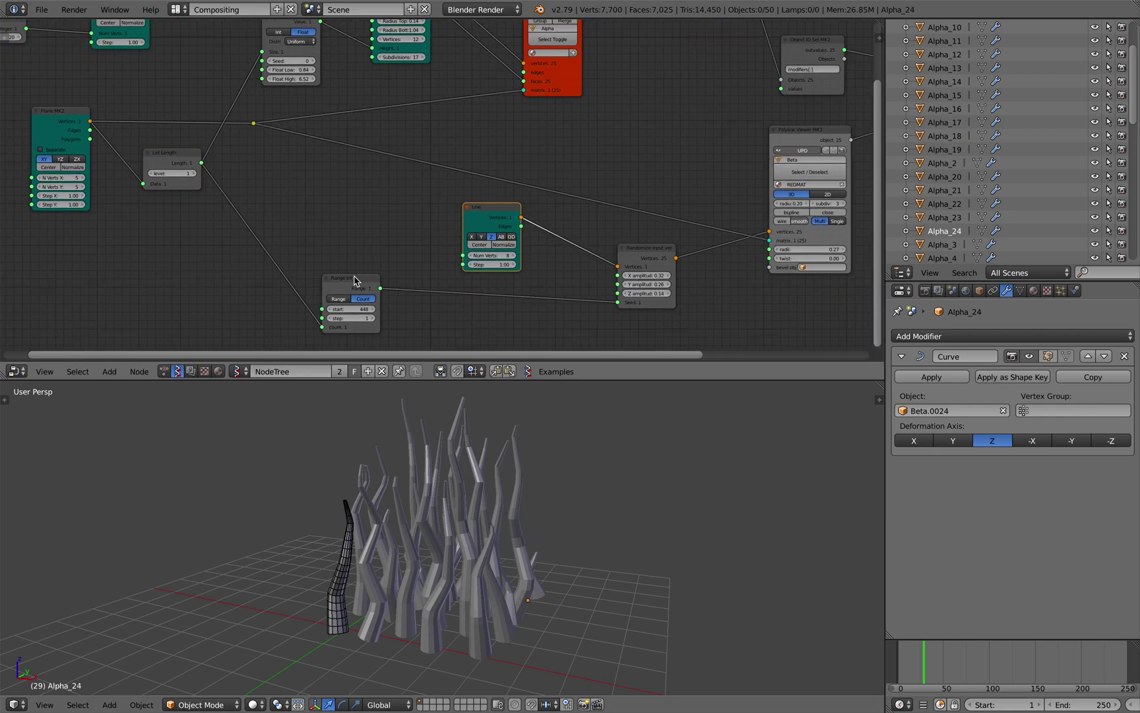
left_click_drag(355, 278, 370, 265)
scroll(617, 262, "up", 1)
middle_click_drag(617, 262, 601, 252)
mouse_move(648, 272)
left_mouse_down()
mouse_move(650, 291)
mouse_move(680, 291)
mouse_move(643, 291)
left_mouse_up()
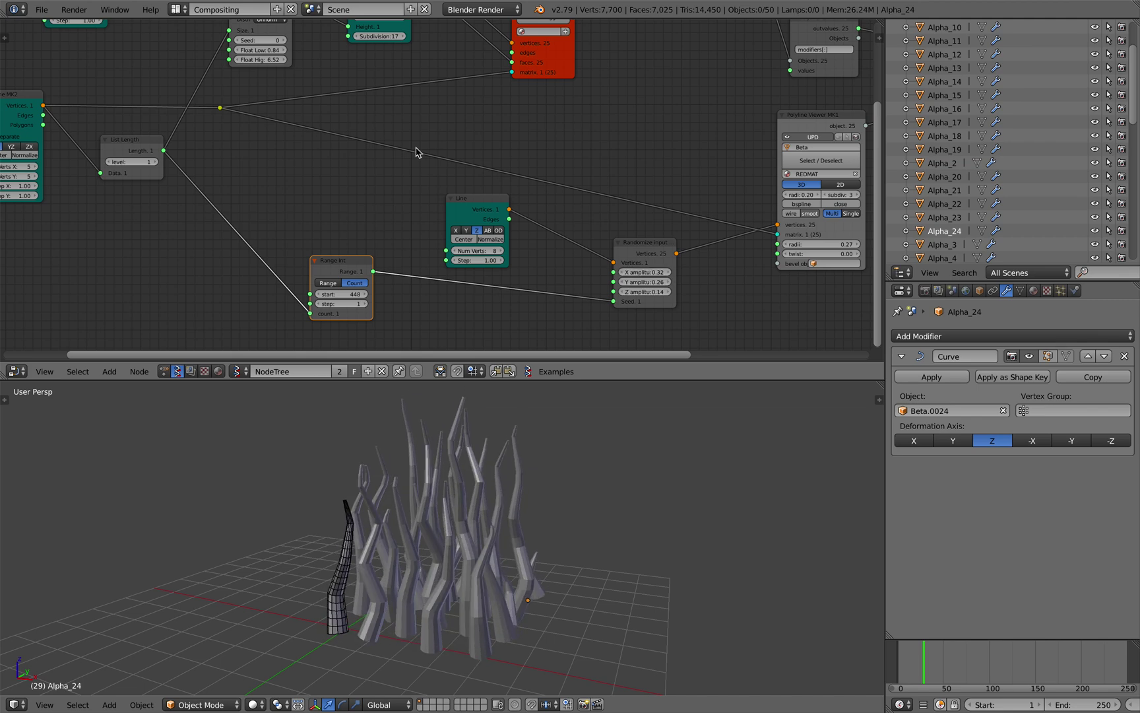
Set Float Low to 0.60 and move the Random Num Gen and Cylinder nodes farther apart
middle_click_drag(358, 125, 372, 262)
scroll(337, 237, "up", 1)
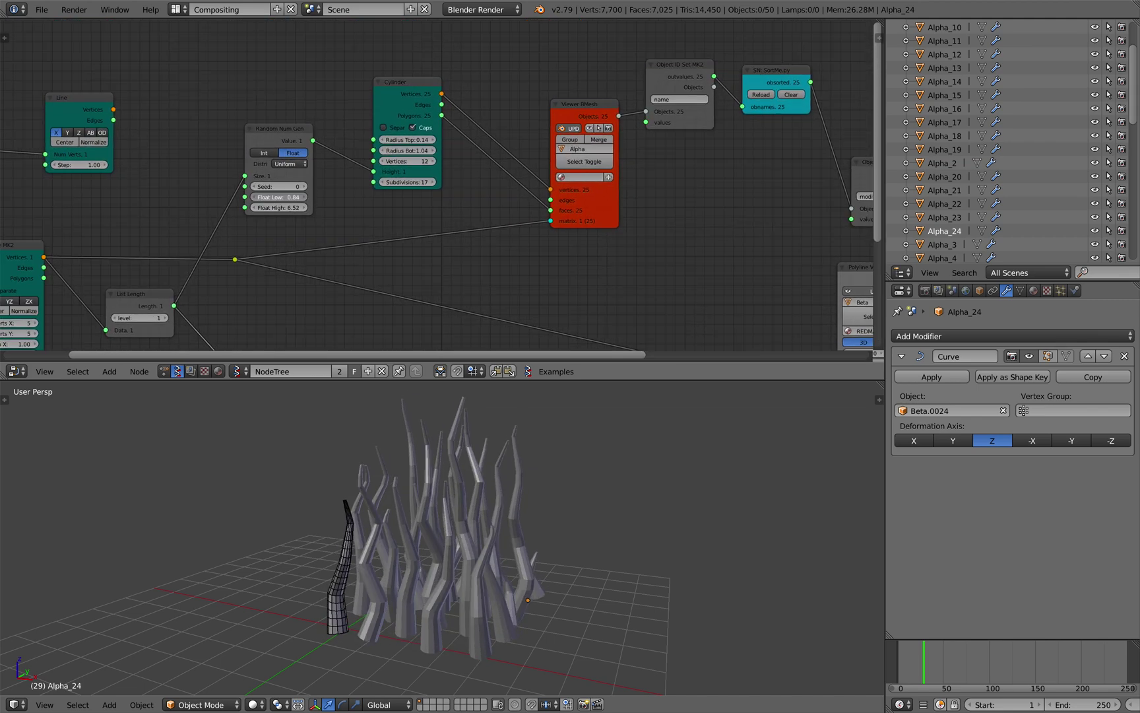
left_click_drag(274, 142, 240, 141)
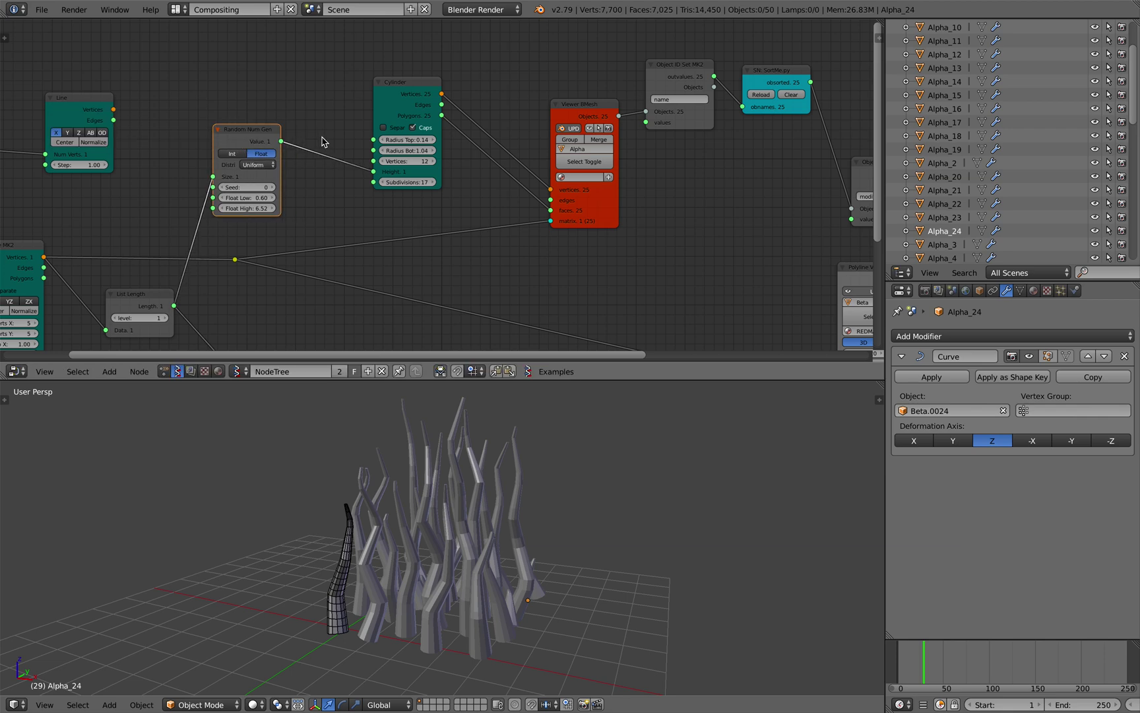
scroll(323, 140, "up", 2)
left_click_drag(382, 90, 420, 84)
Insert a Multiply math node between the Random Num Gen value and the Cylinder height, and save the file
key("shift+a")
left_click(408, 84)
type("mnath")
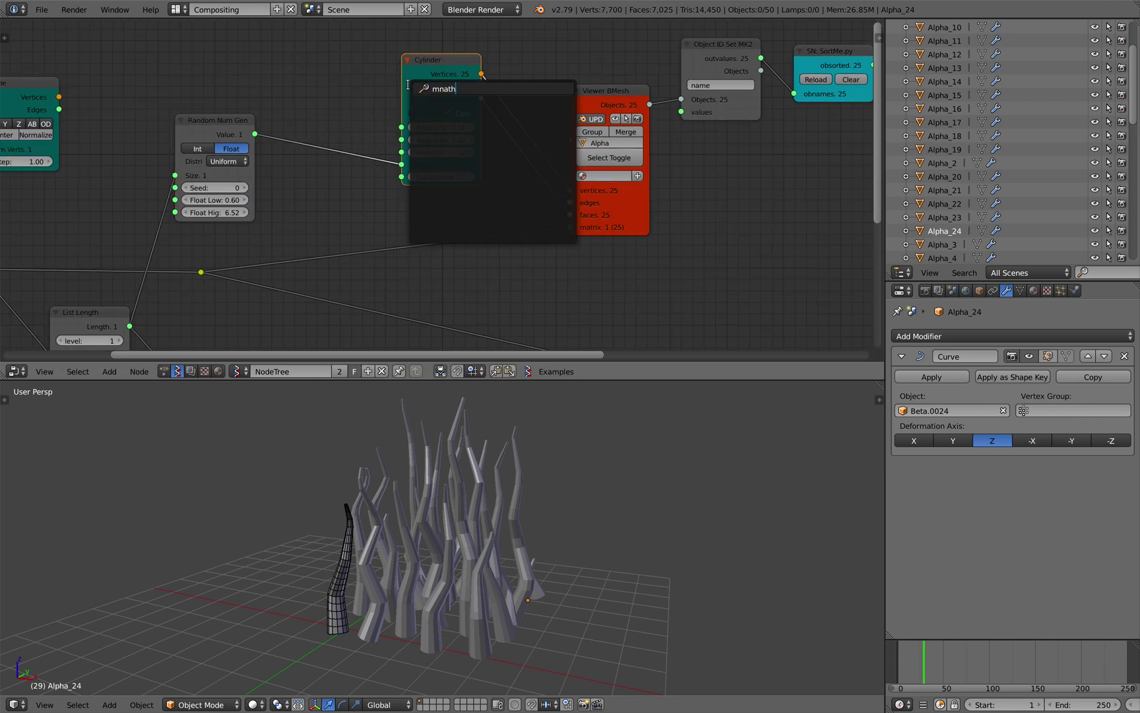
key("BackSpace")
key("BackSpace")
key("BackSpace")
key("BackSpace")
type("ath")
key("Return")
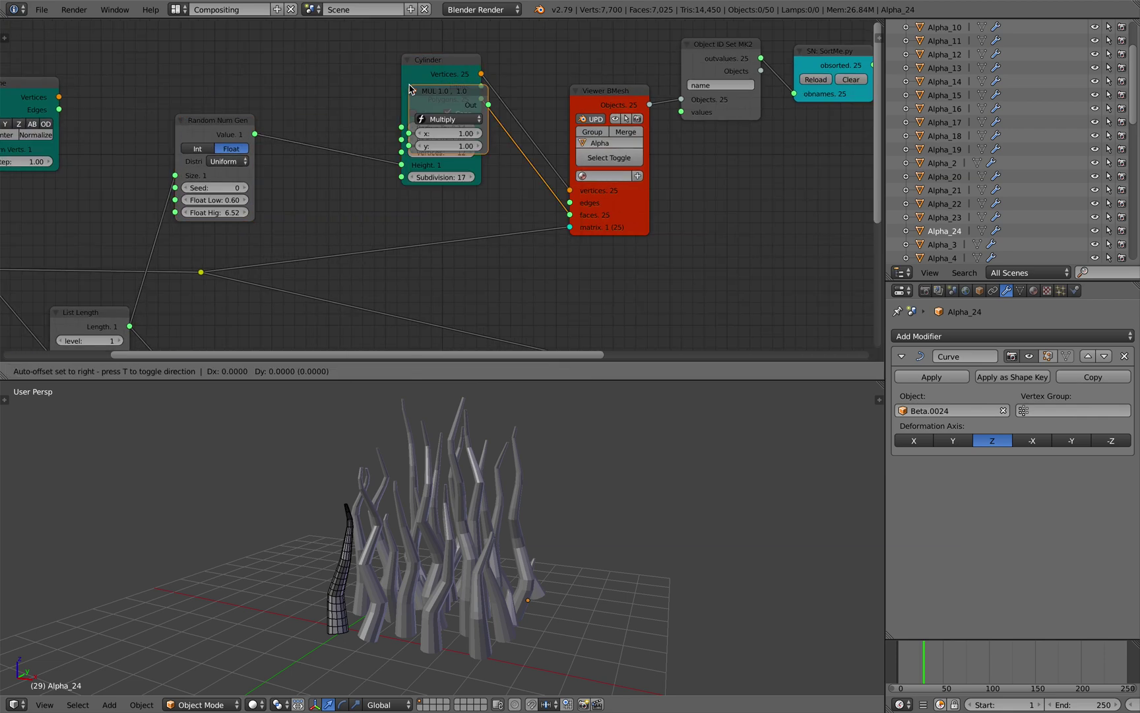
left_click(326, 135)
left_click_drag(340, 165, 396, 165)
key("ctrl+s")
left_click(356, 170)
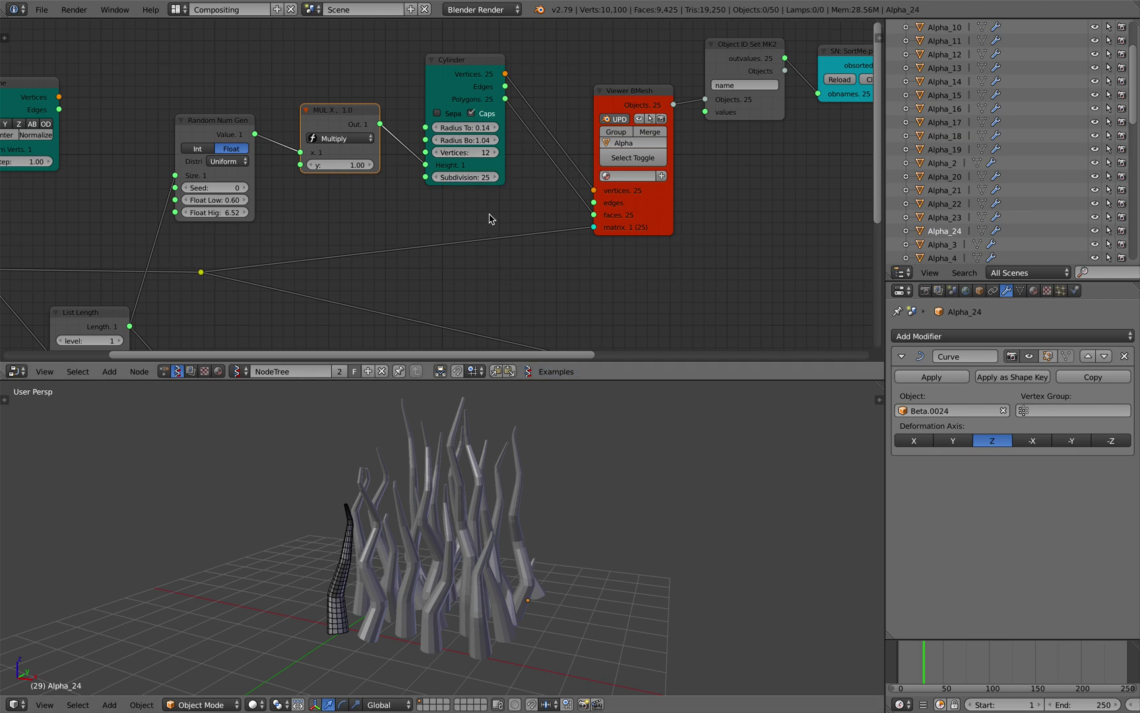
Save the file with the random-height cylinder grid
middle_click_drag(615, 548, 583, 547)
key("a")
middle_click_drag(501, 543, 530, 538)
key("ctrl+s")
left_click(530, 537)
Select the first cylinder, Alpha_0, and set N Verts X to 10 in the Plane node
middle_click_drag(455, 580, 419, 557)
scroll(419, 596, "up", 2)
right_click(380, 578)
middle_click_drag(24, 312, 294, 142)
scroll(294, 141, "up", 1)
left_click(245, 151)
type("1")
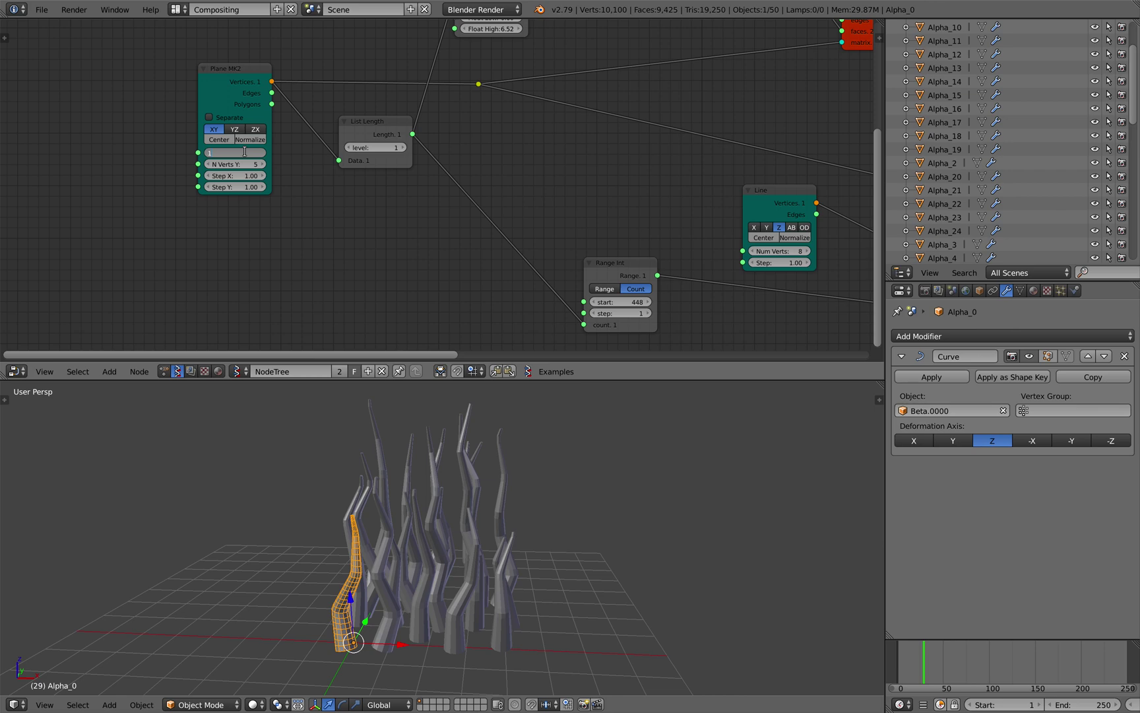
type(".0")
key("Return")
Hide the red Beta polylines in the viewport through the visibility toggle of the Polyline Viewer node
scroll(517, 497, "down", 3)
middle_click_drag(517, 498, 476, 521)
middle_click_drag(573, 195, 247, 194)
middle_click_drag(634, 194, 295, 205)
scroll(481, 202, "up", 2)
left_click(549, 122)
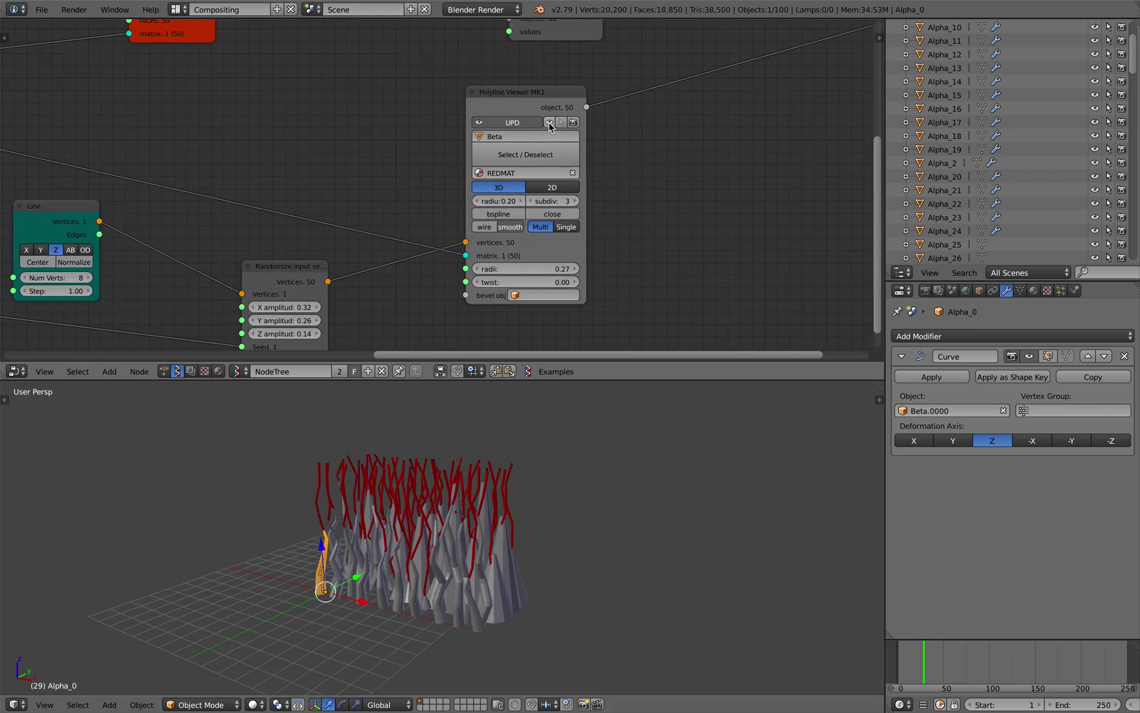
left_click(549, 122)
Select all the cylinders, keeping Alpha_0 active, and link its modifiers to the rest
key("a")
middle_click_drag(410, 548, 318, 610)
key("a")
scroll(359, 552, "up", 4)
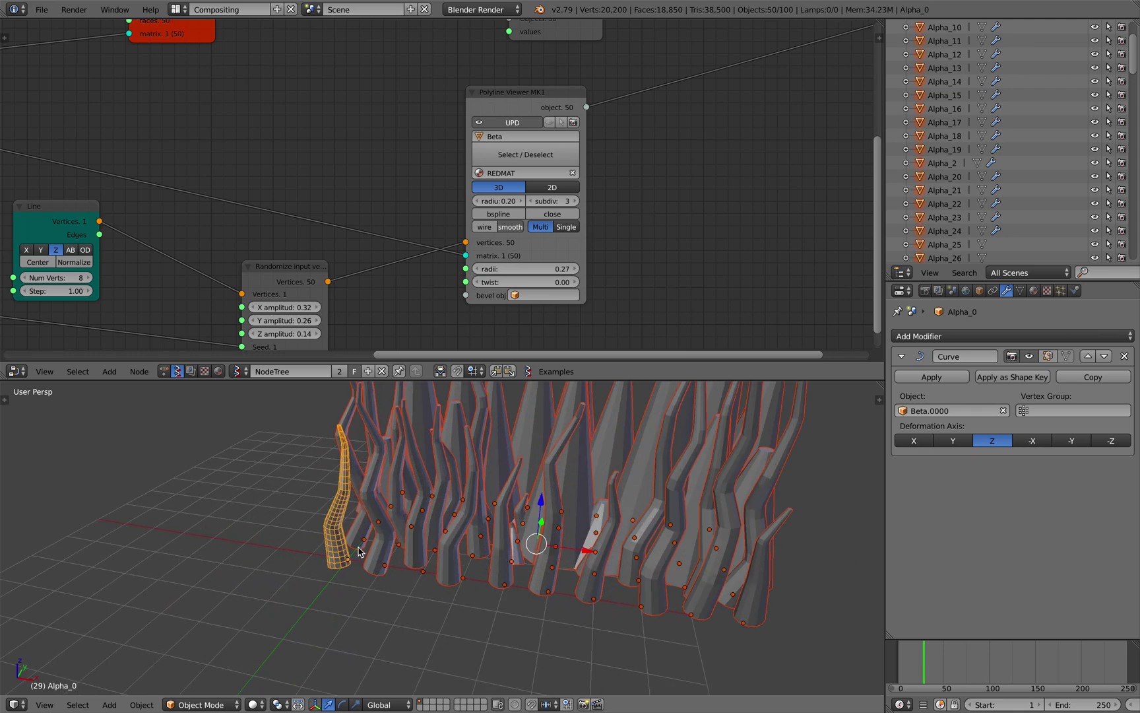
key("ctrl+l")
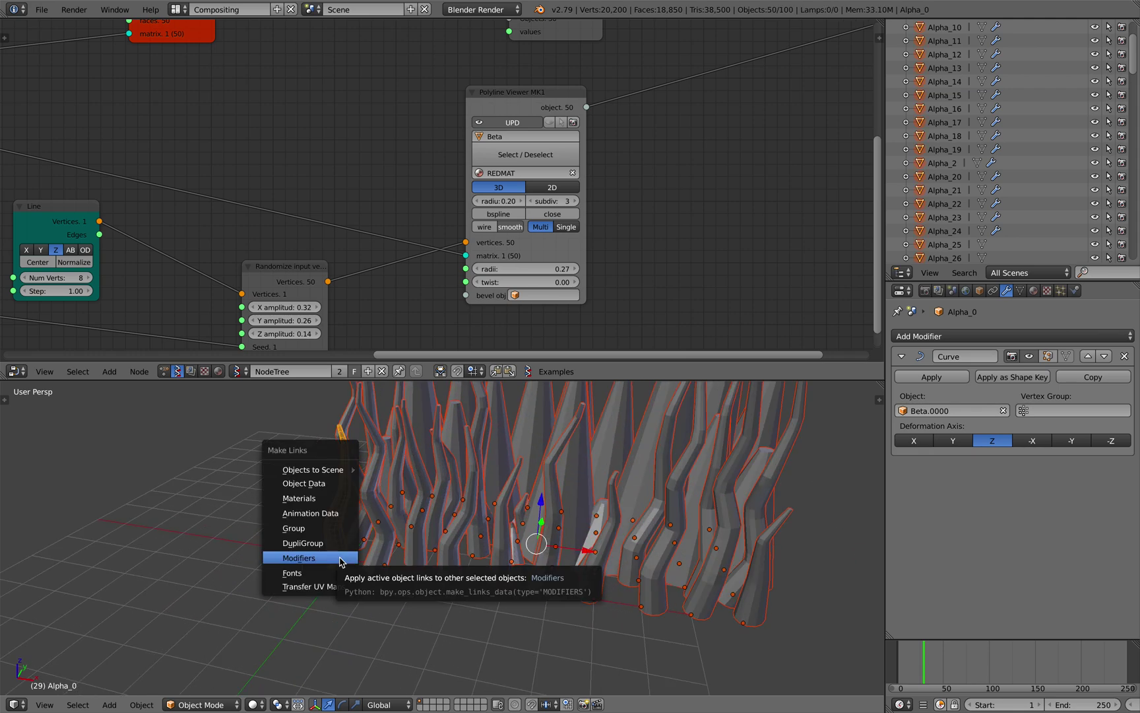
left_click(330, 556)
Move the timeline to frame 0 and back to frame 29 to refresh the curve deformations
left_click_drag(936, 664, 851, 574)
middle_click_drag(718, 553, 642, 600, "shift")
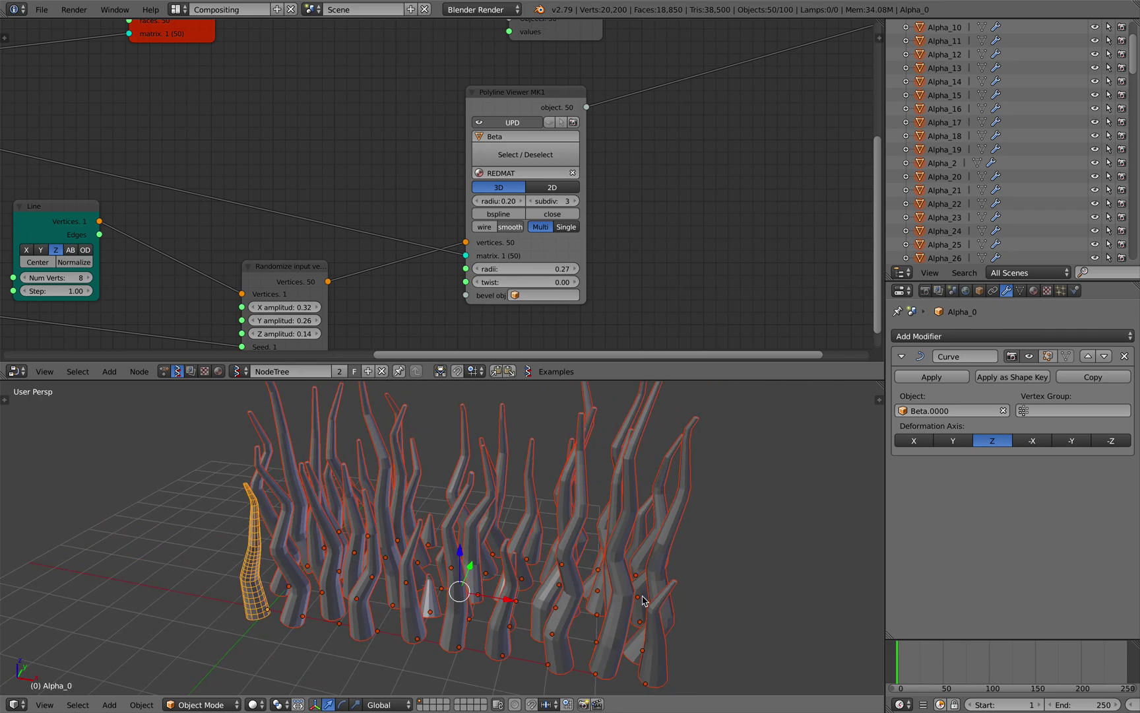
left_click(927, 667)
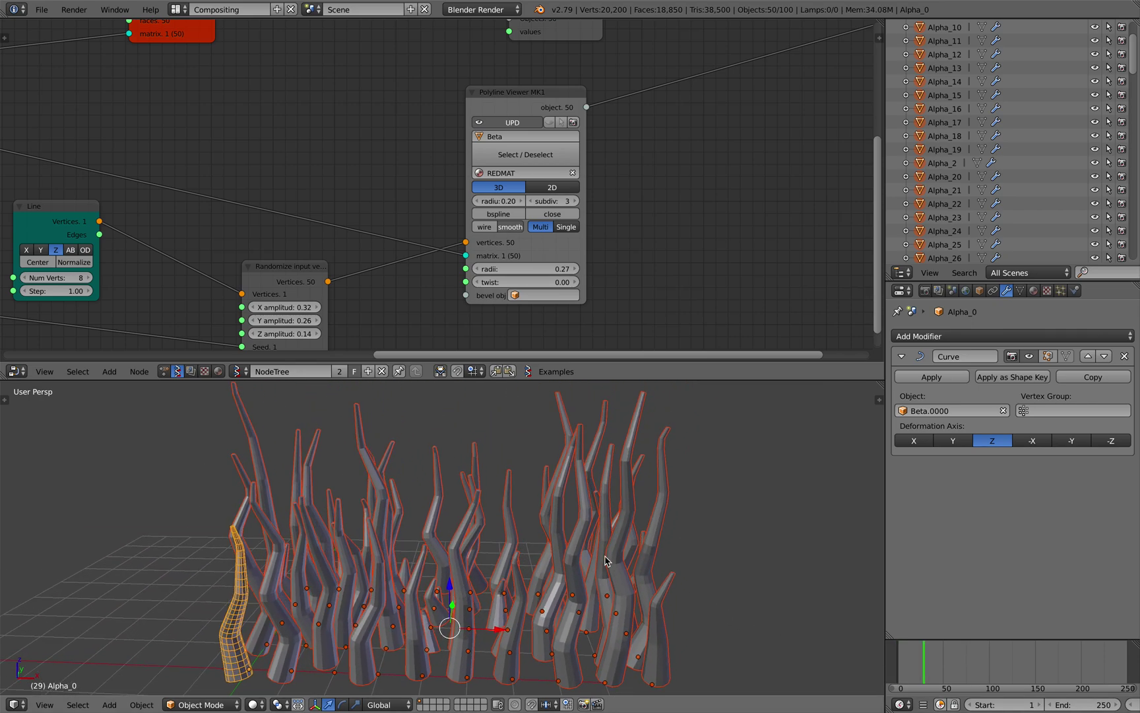
Deselect all objects, inspect the enlarged grid from several sides, and save the file
key("a")
middle_click_drag(597, 554, 646, 565)
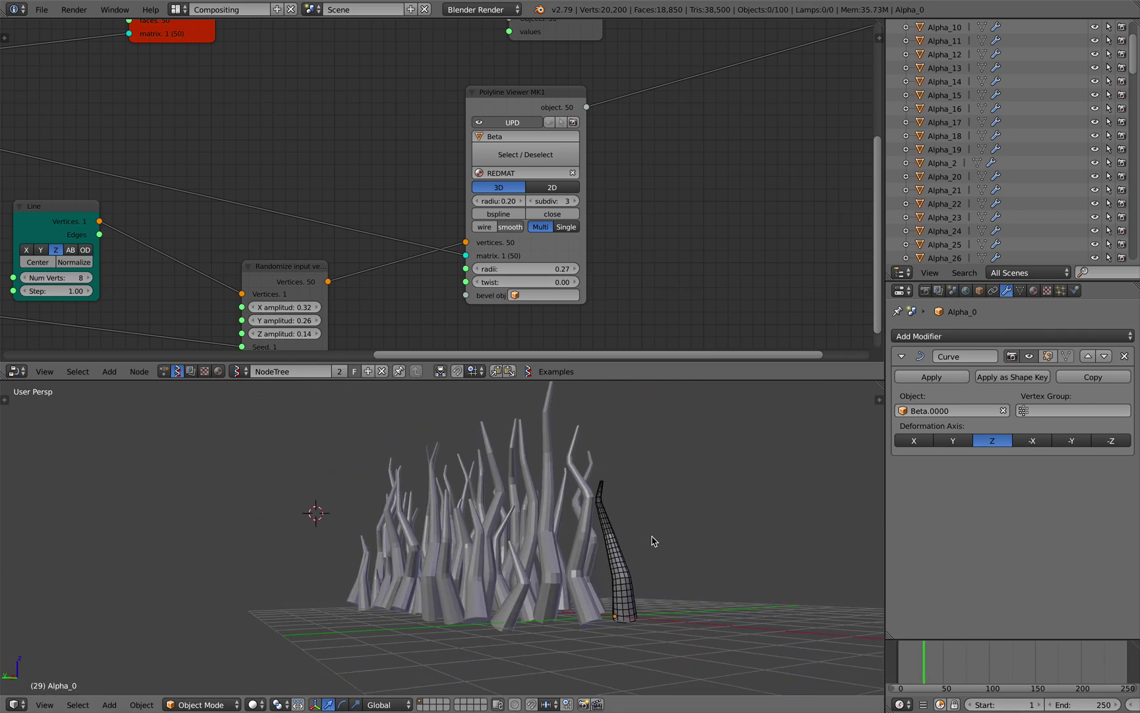
middle_click_drag(652, 541, 549, 558)
middle_click_drag(448, 497, 469, 529)
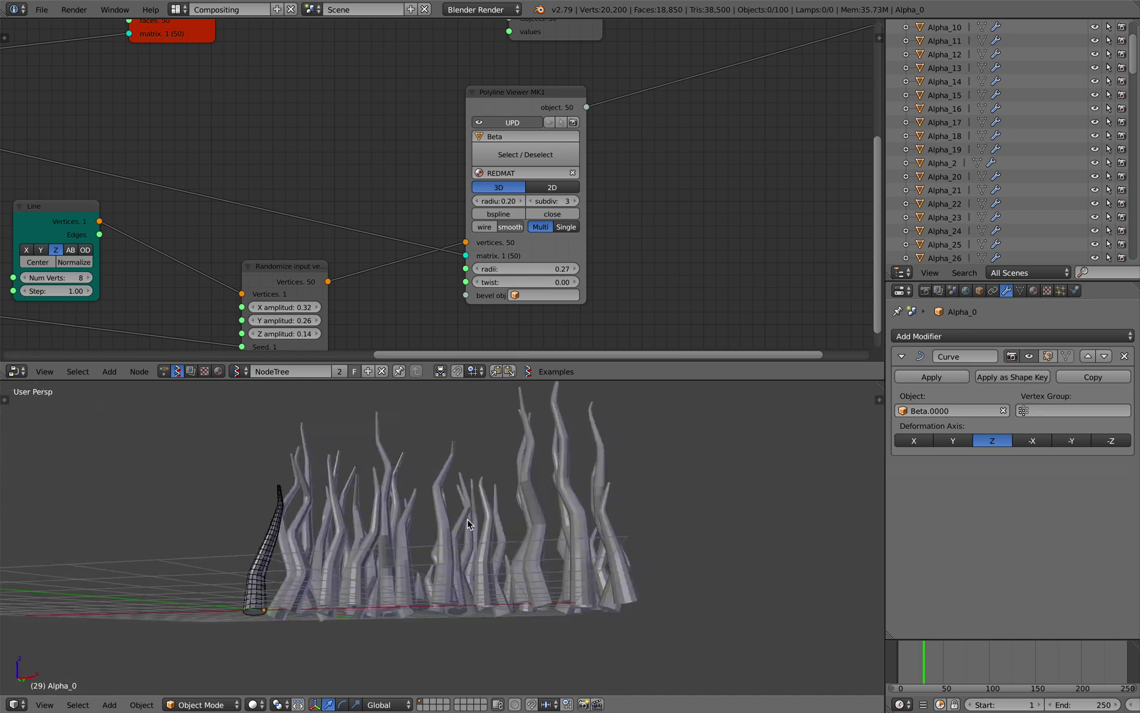
key("ctrl+s")
left_click(469, 529)
Set the Z Line to 12 vertices with a step of 0.76, and turn on bspline in the Polyline Viewer
middle_click_drag(153, 251, 365, 195)
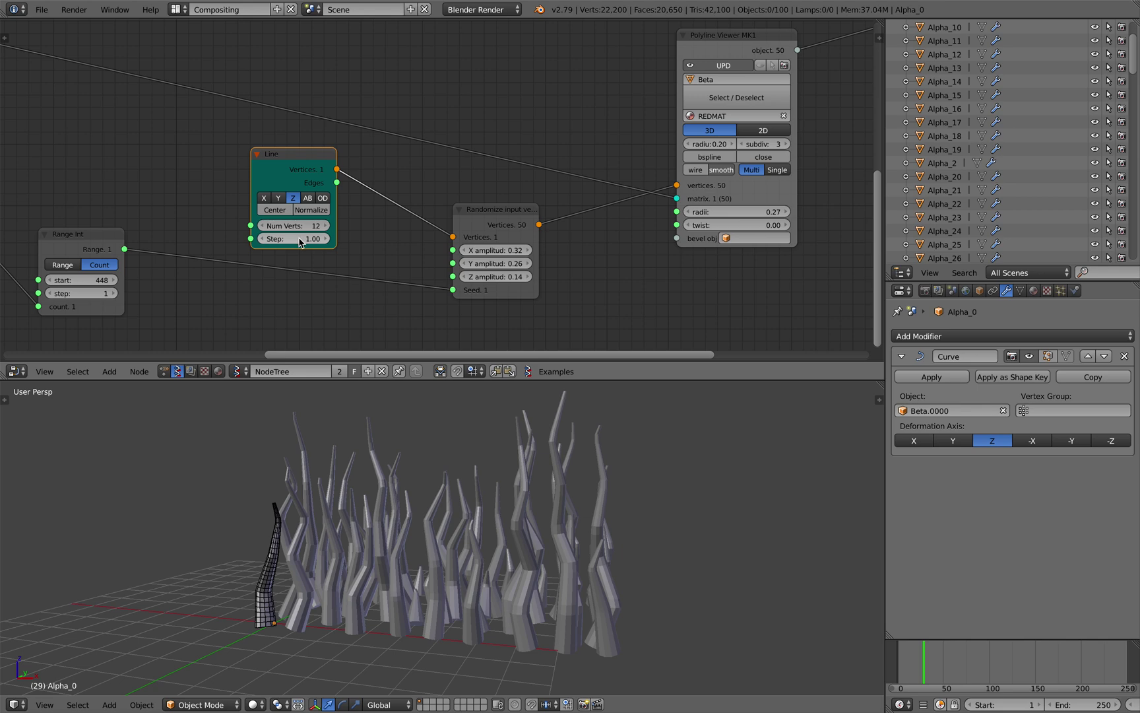
left_click_drag(299, 242, 257, 243)
left_click(705, 160)
left_click(705, 160)
left_click(704, 161)
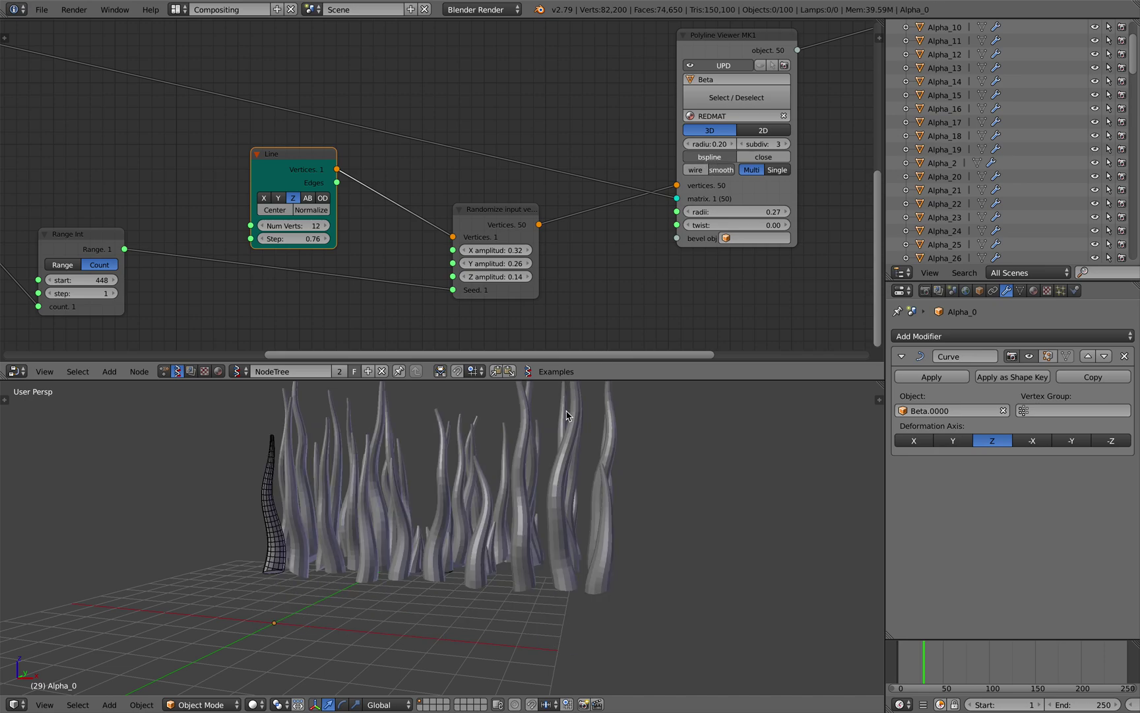
Save the file with the smoothed cylinder deformations
key("a")
middle_click_drag(565, 415, 528, 548)
key("a")
key("ctrl+s")
left_click(530, 525)
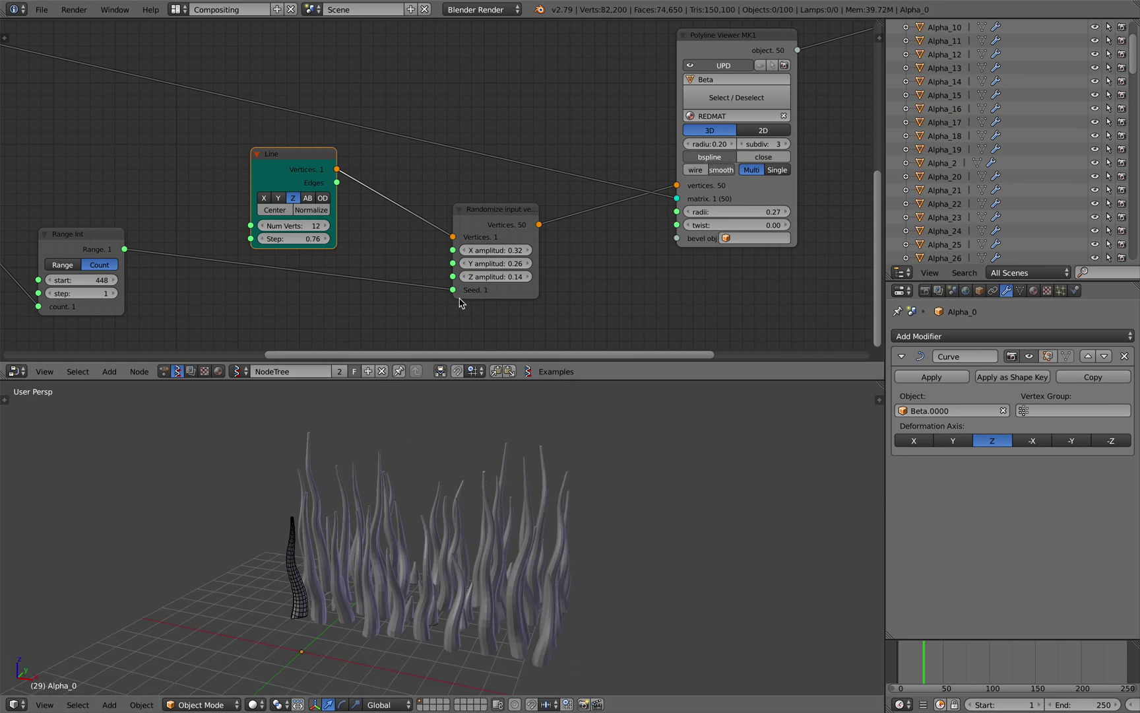
scroll(340, 155, "down", 4)
middle_click_drag(340, 154, 422, 164)
scroll(335, 165, "down", 2)
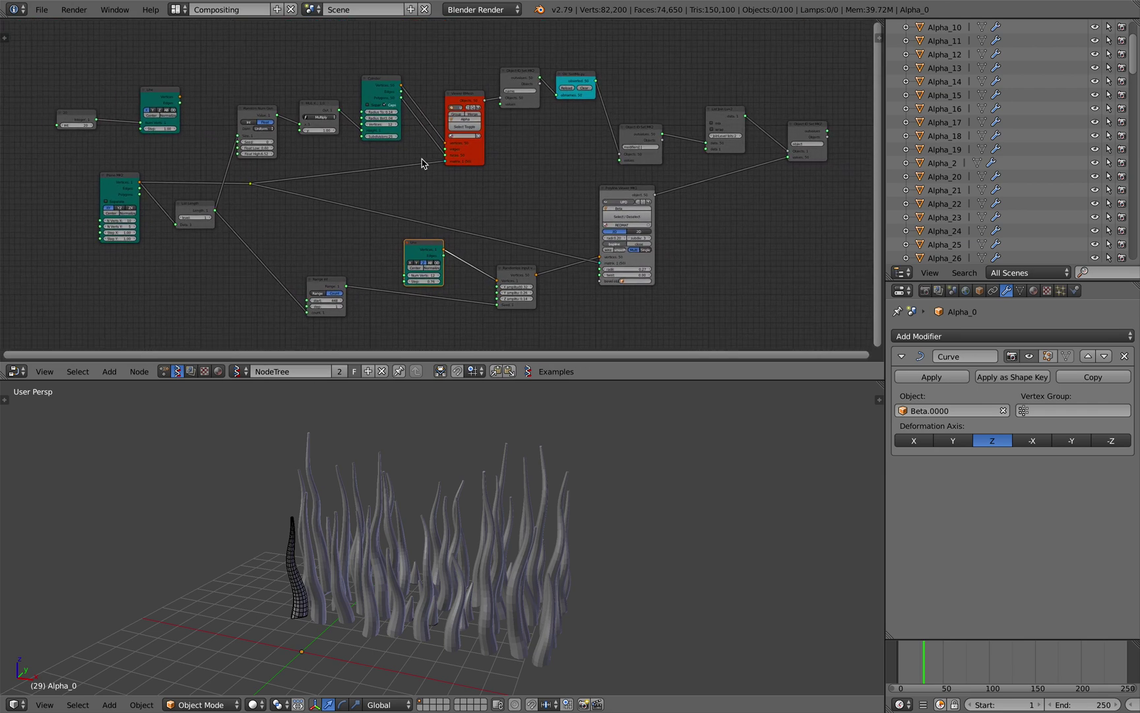